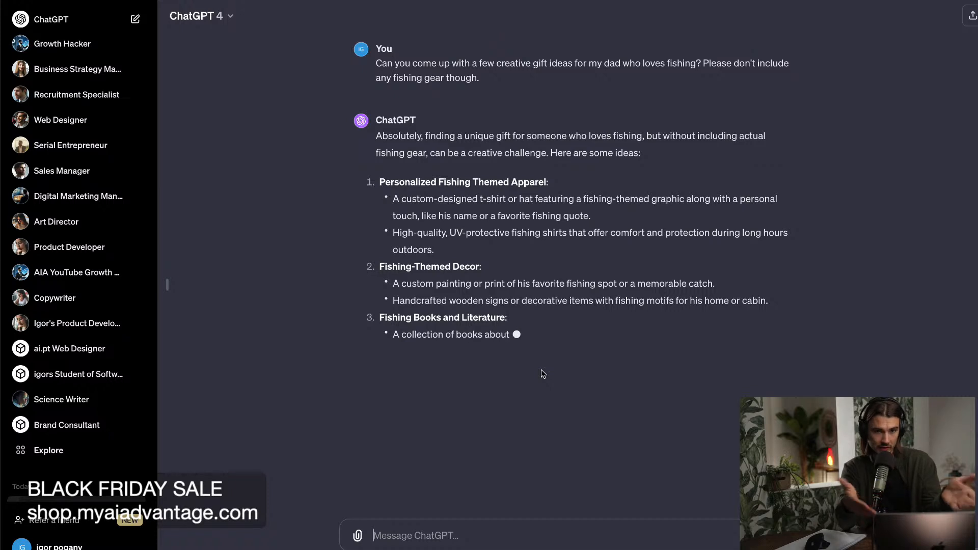
Start a new ChatGPT conversation.
left_click(57, 21)
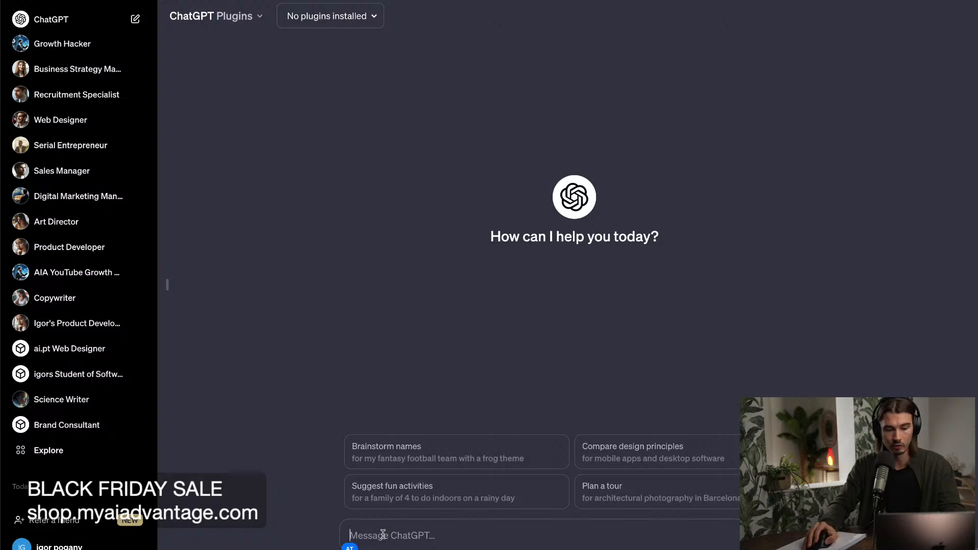
Draft a message listing the numbers 1 to 4 on separate lines without sending it.
type("1")
key("shift+Return")
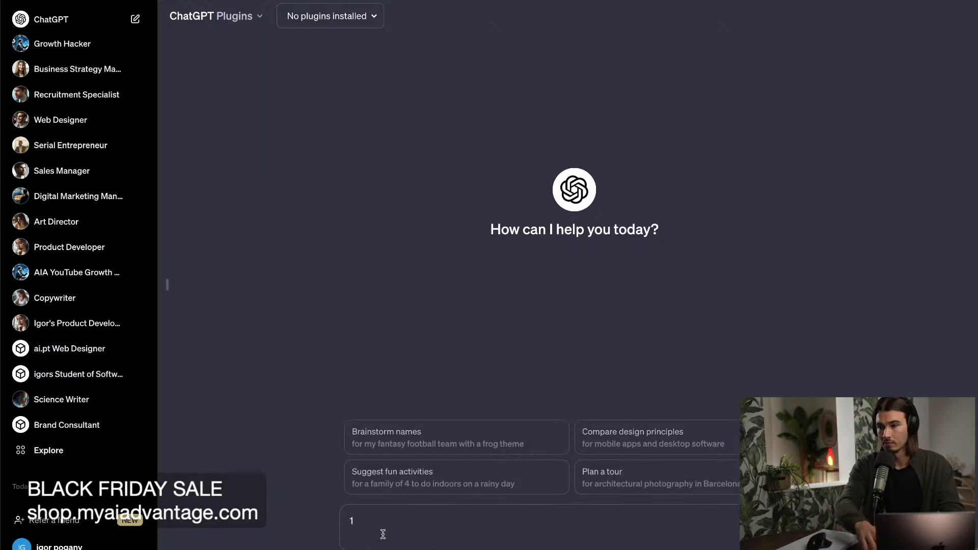
type("2")
key("shift+Return")
type("3")
key("shift+Return")
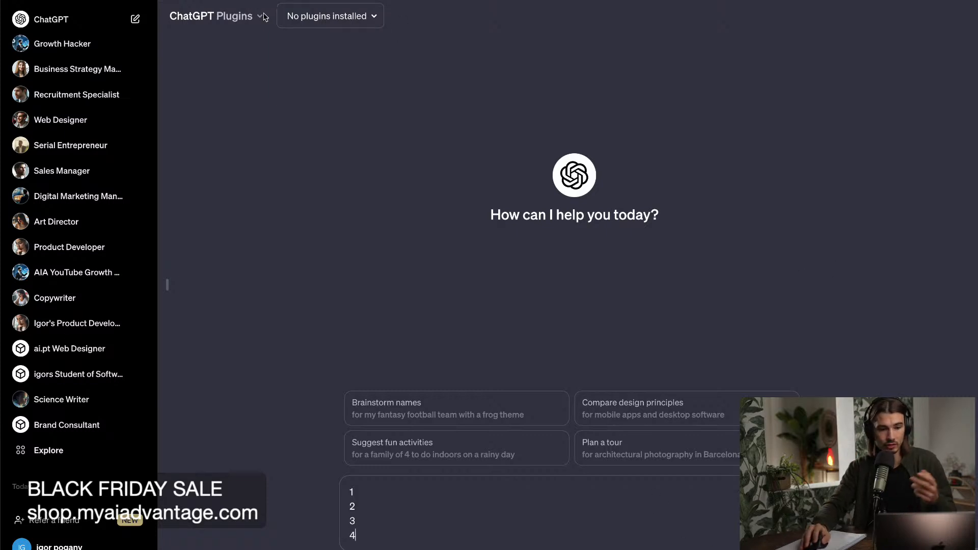
Switch the chat model to GPT-4 and clear the numbered draft from the message.
left_click(242, 16)
left_click(558, 135)
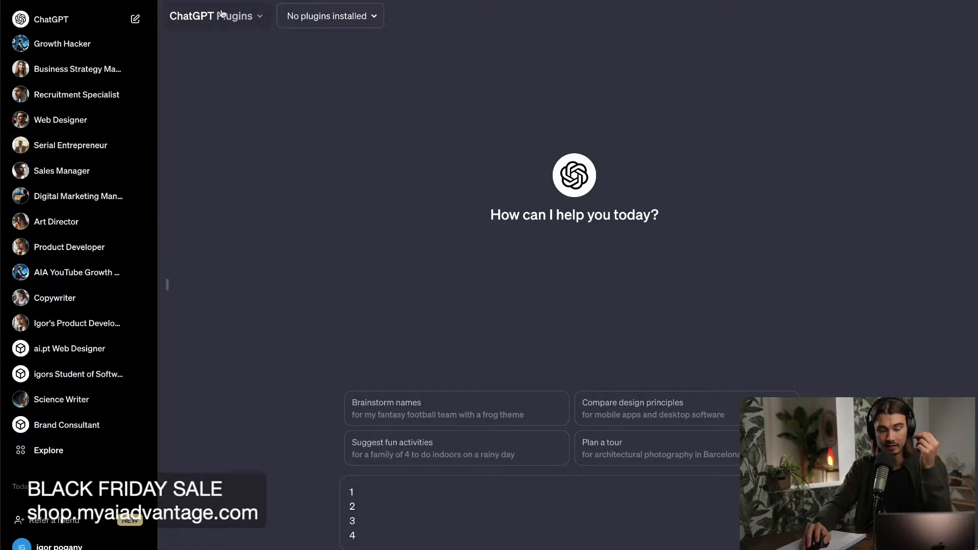
left_click(193, 7)
left_click(250, 67)
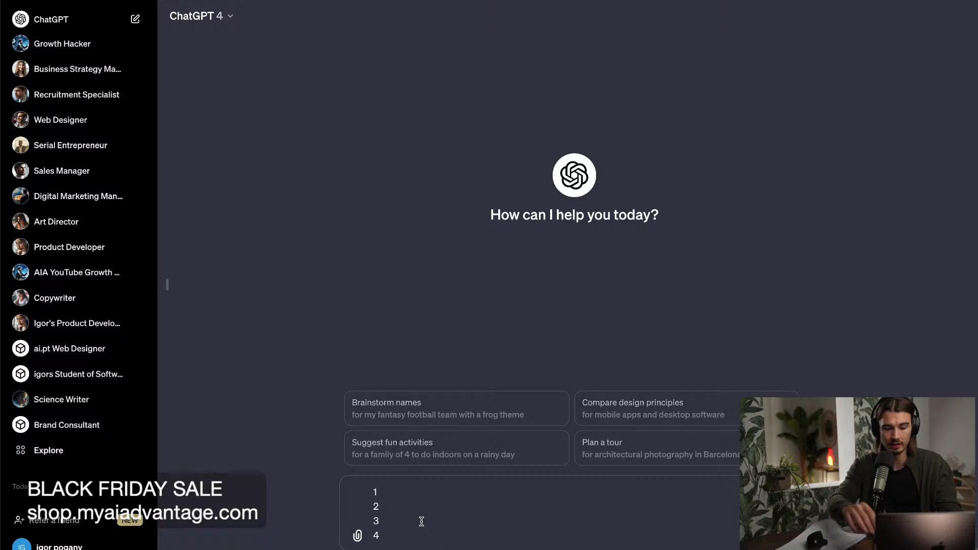
key("ctrl+a")
key("BackSpace")
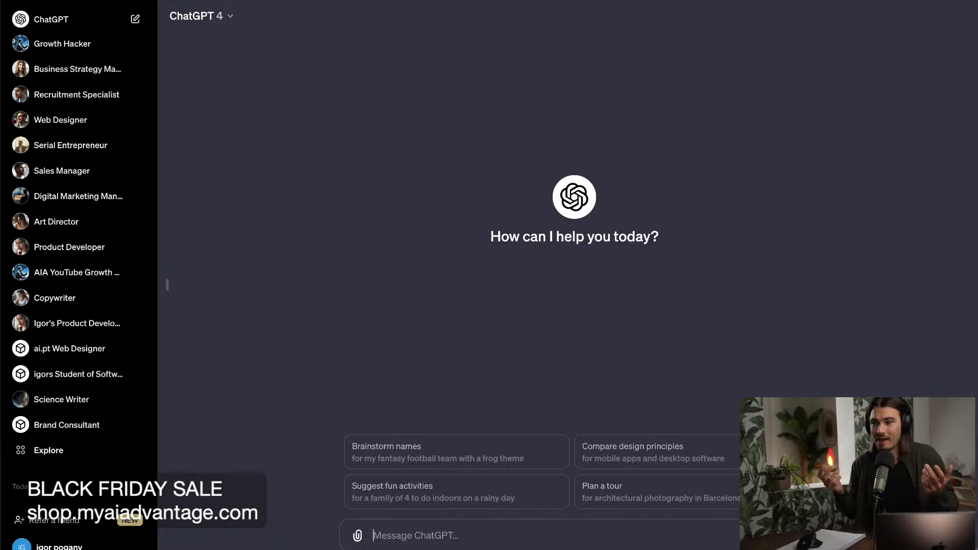
Switch to the ChatGPT Advantage page, expand the Productivity prompts in the Prompt Library and open the Improve Anything prompt.
mouse_move(496, 549)
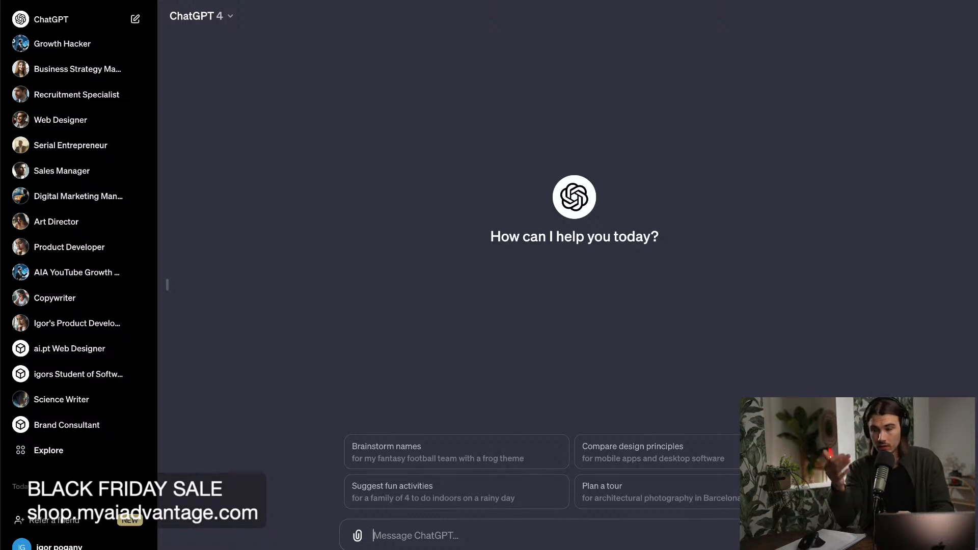
mouse_move(415, 547)
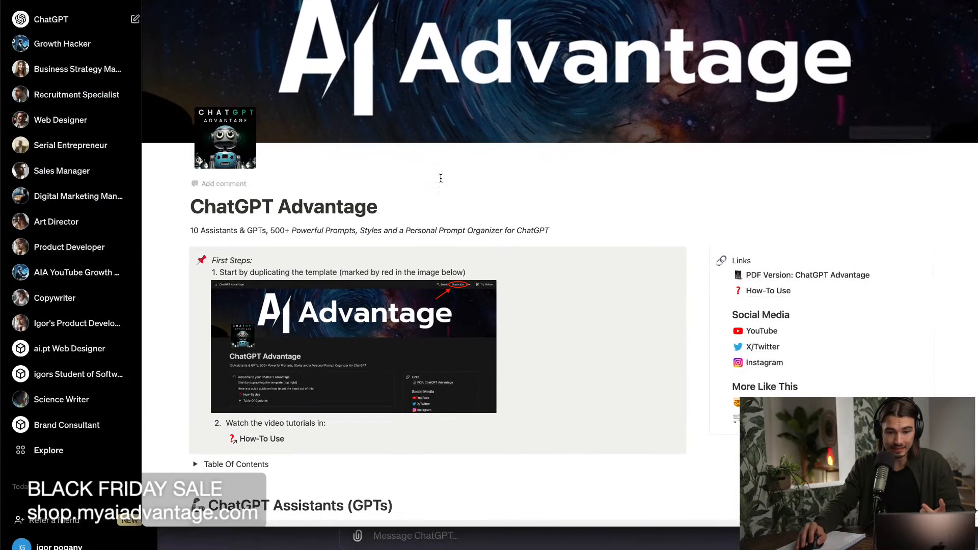
left_click(172, 1)
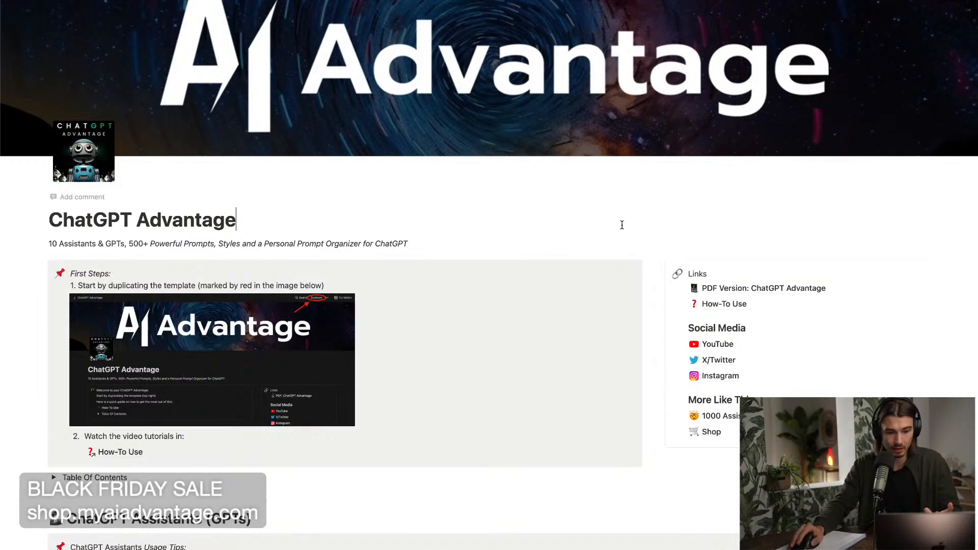
scroll(621, 221, "down", 10)
scroll(632, 245, "down", 5)
scroll(632, 249, "down", 10)
scroll(618, 291, "up", 5)
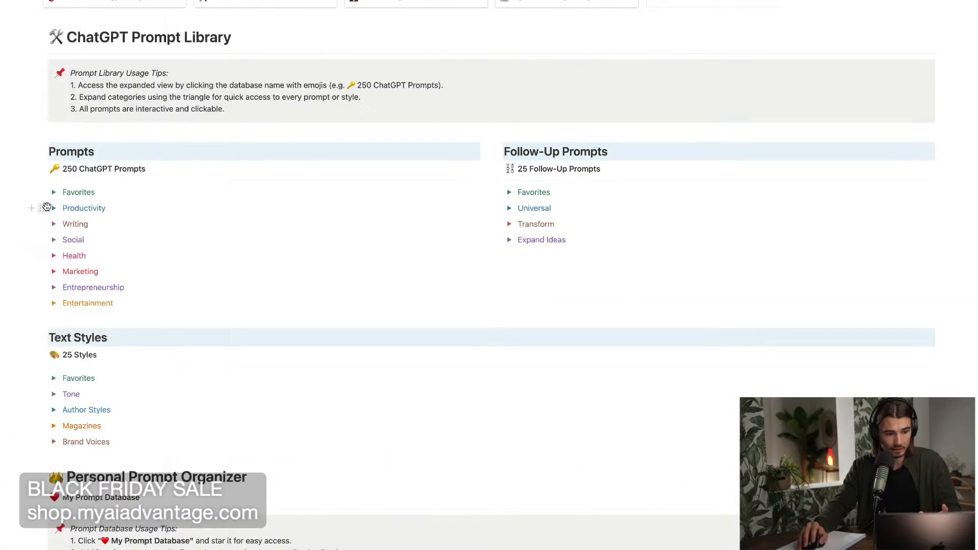
left_click(54, 209)
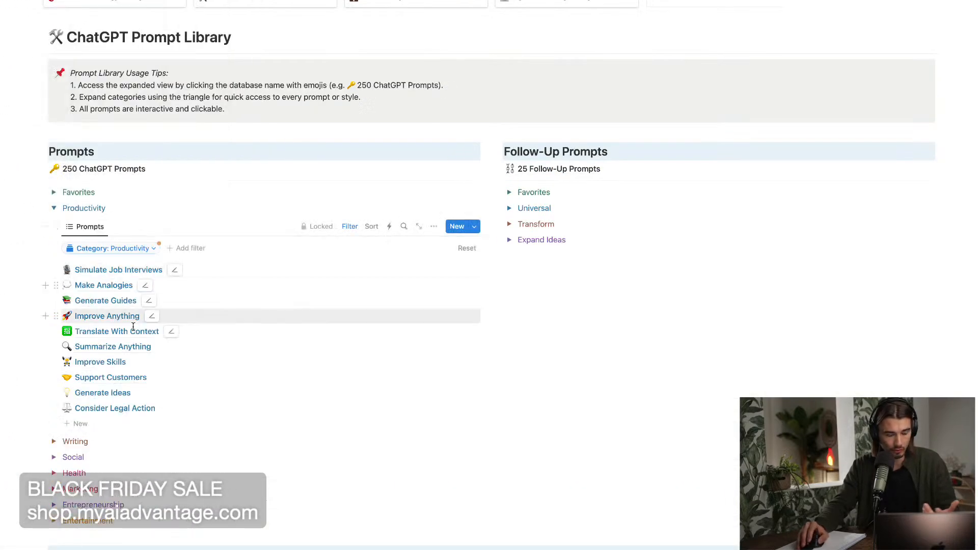
left_click(110, 317)
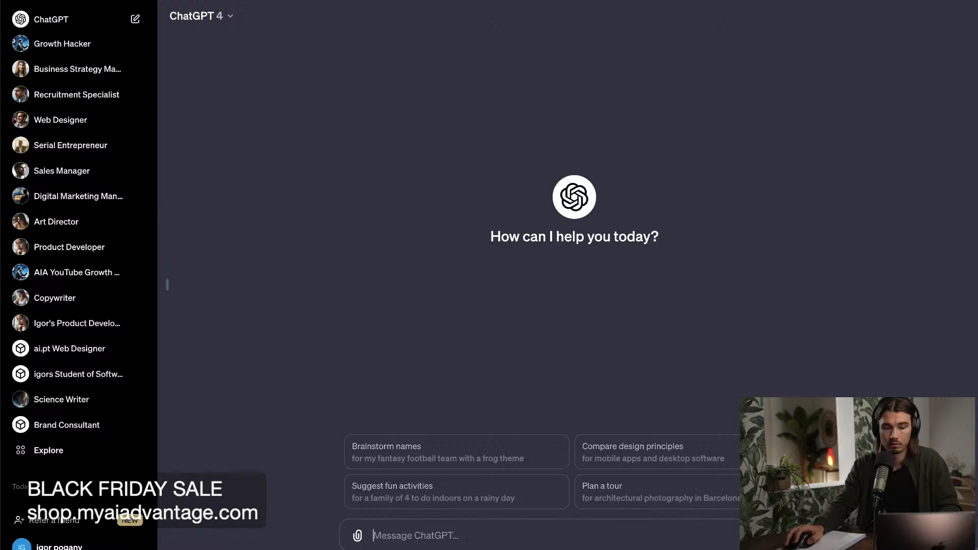
Copy the Improve Anything example prompt about time management and send it as a message in ChatGPT.
key("ctrl+Up")
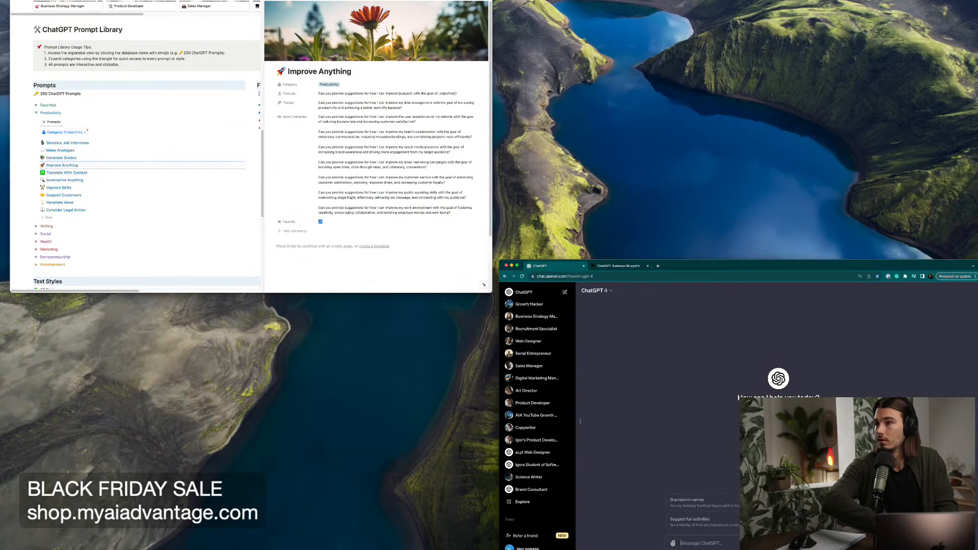
key("ctrl+Up")
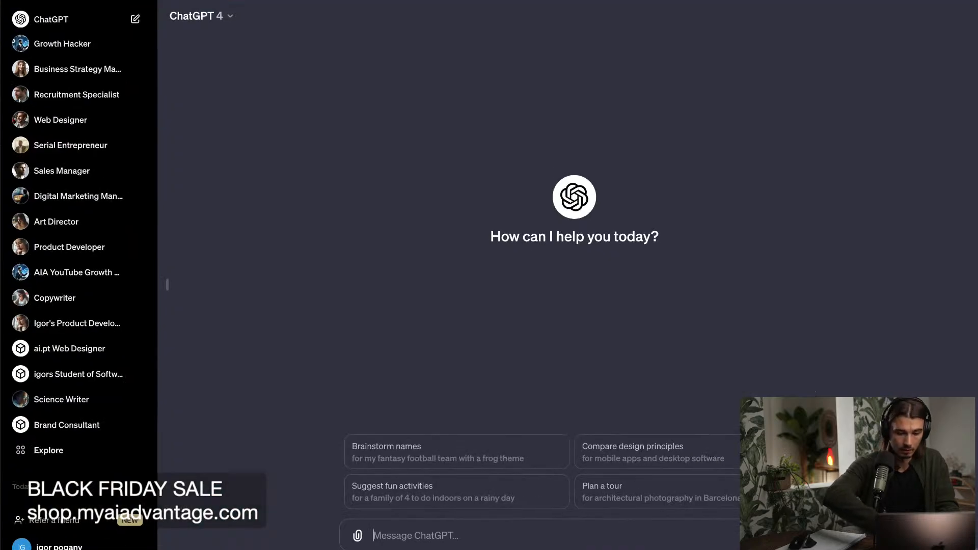
left_click(476, 541)
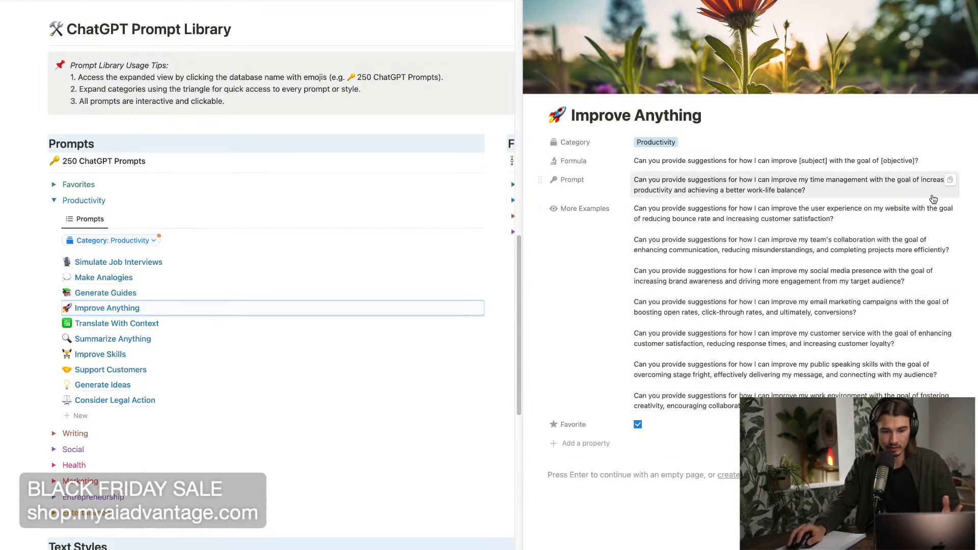
left_click(951, 180)
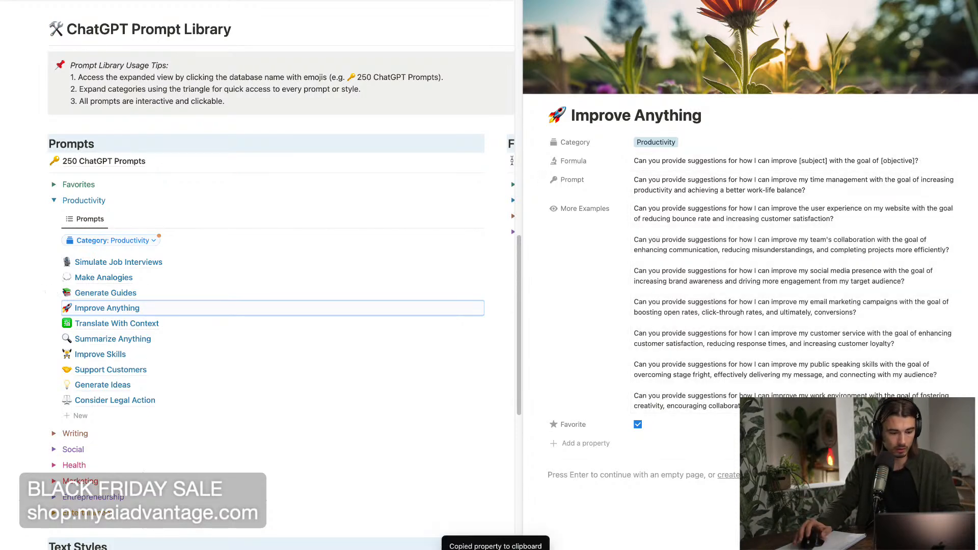
left_click(274, 540)
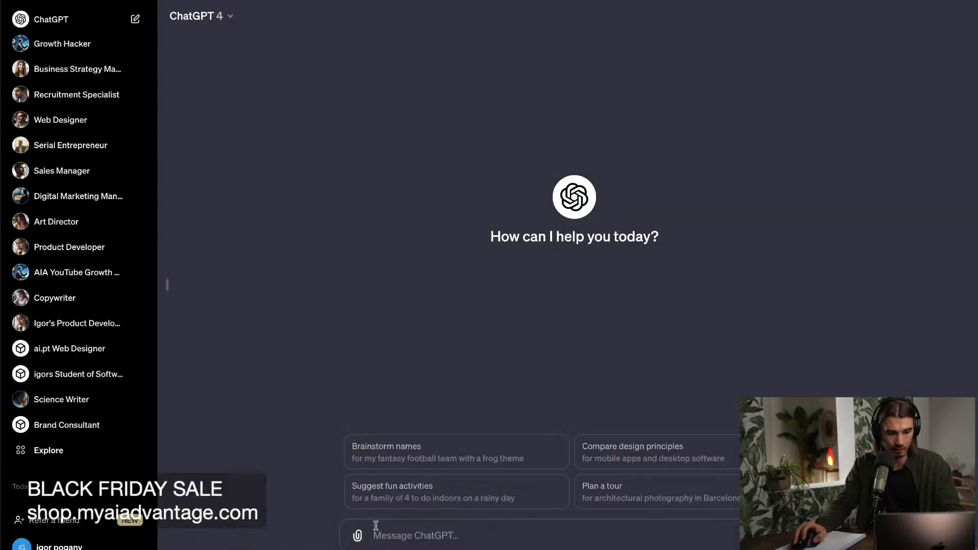
key("super+v")
key("Return")
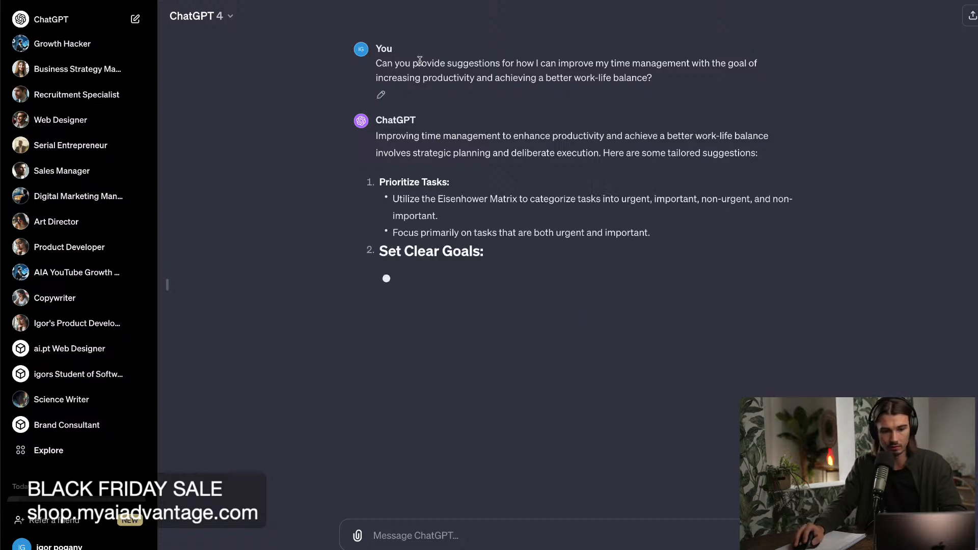
Examine the wording of the sent time management prompt and read through ChatGPT's suggestions.
left_click_drag(419, 61, 755, 94)
left_click(699, 87)
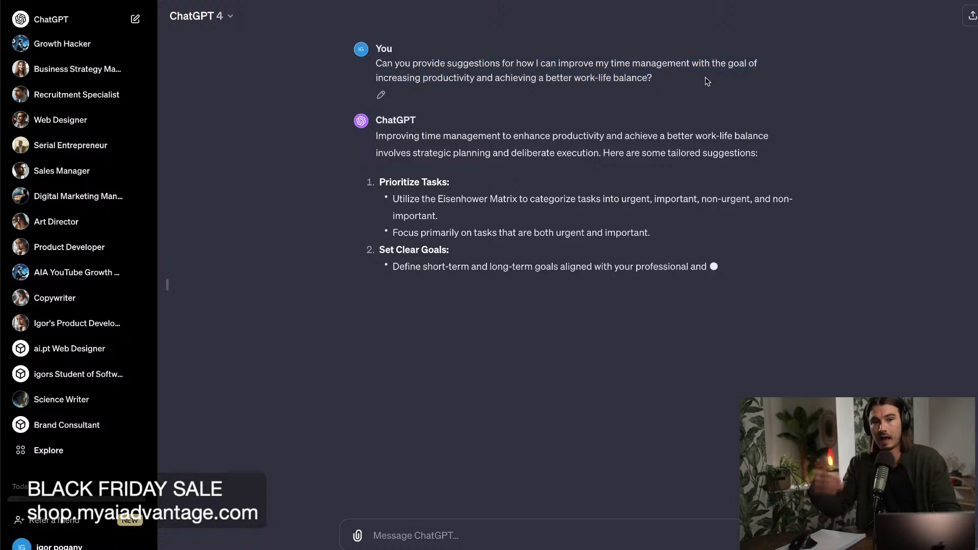
left_click_drag(677, 69, 509, 58)
left_click(522, 104)
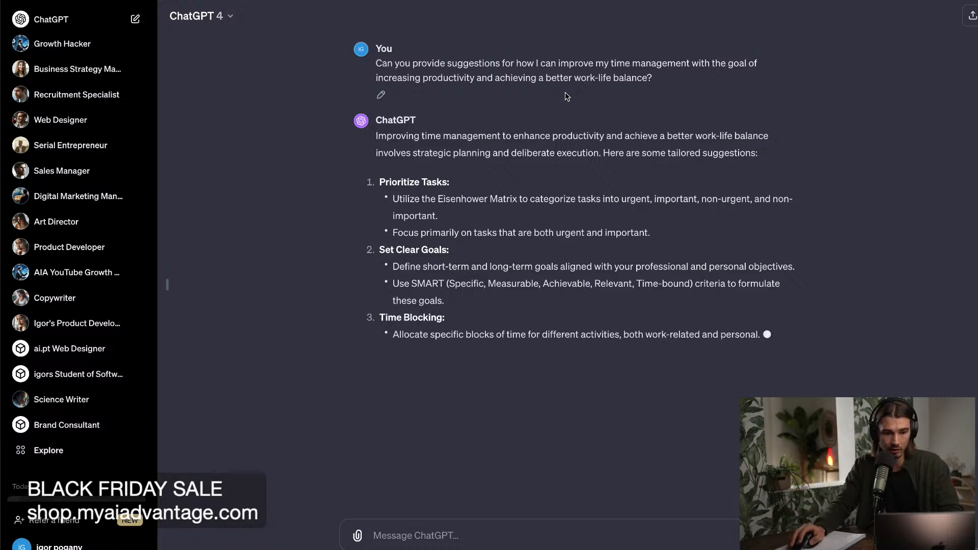
left_click_drag(641, 63, 691, 68)
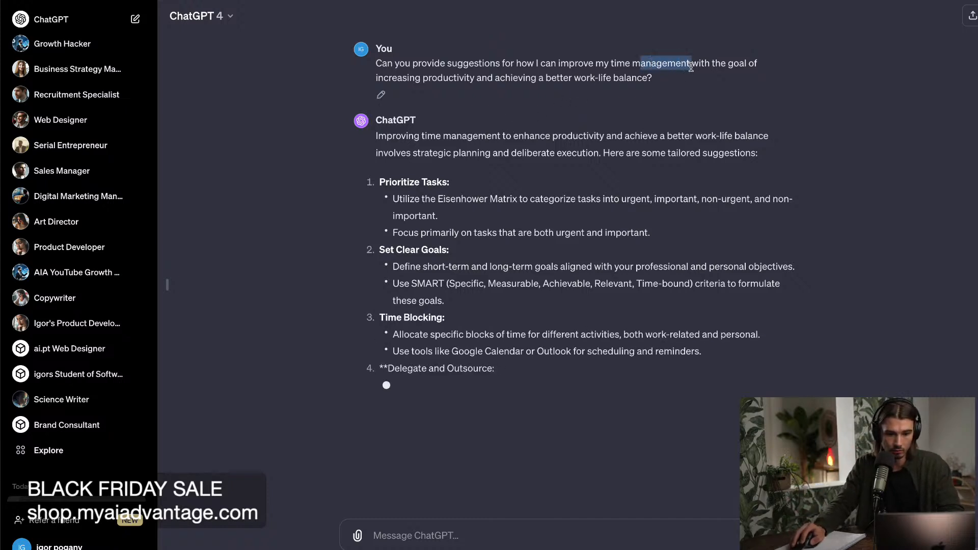
left_click(691, 68)
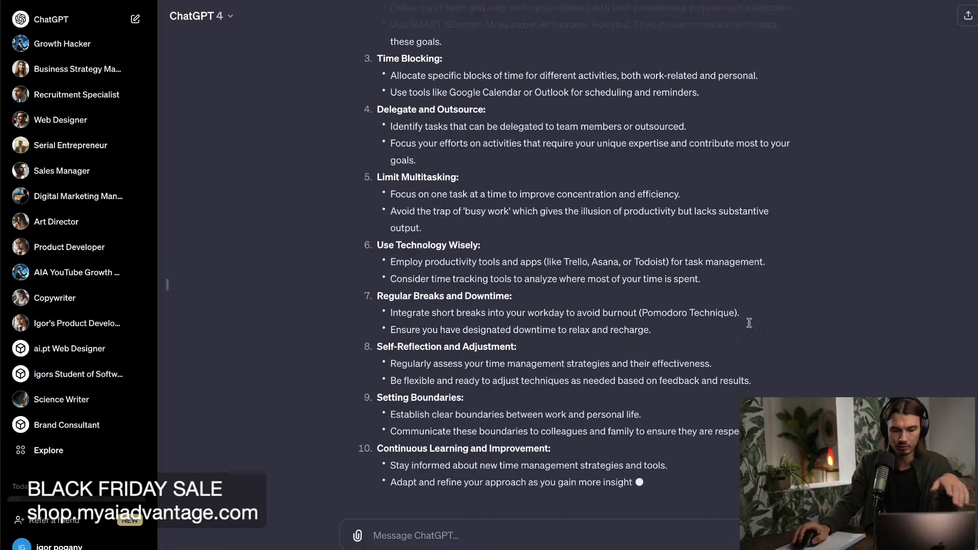
scroll(719, 302, "up", 5)
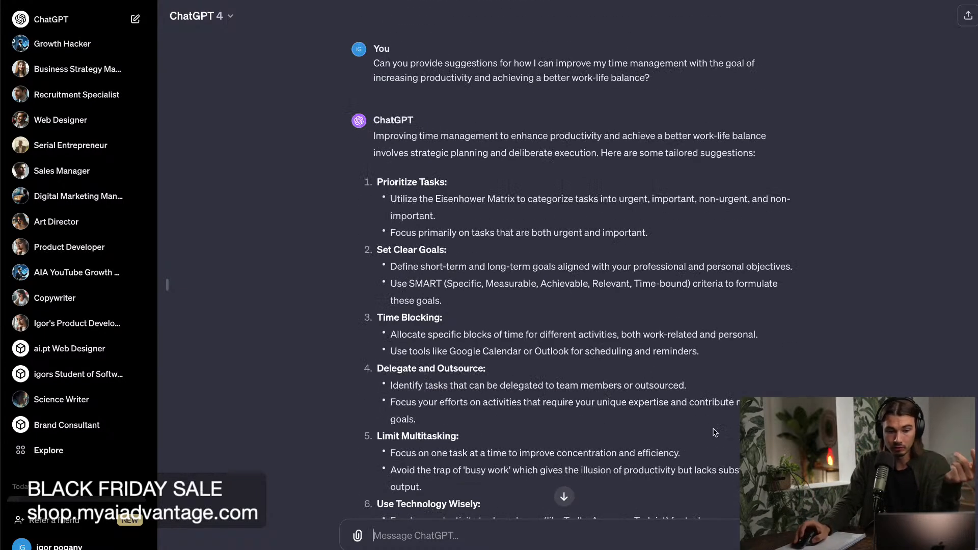
Return to the ChatGPT Advantage page and look through the GPTs and Custom Instructions views of the 10 assistants.
left_click(474, 543)
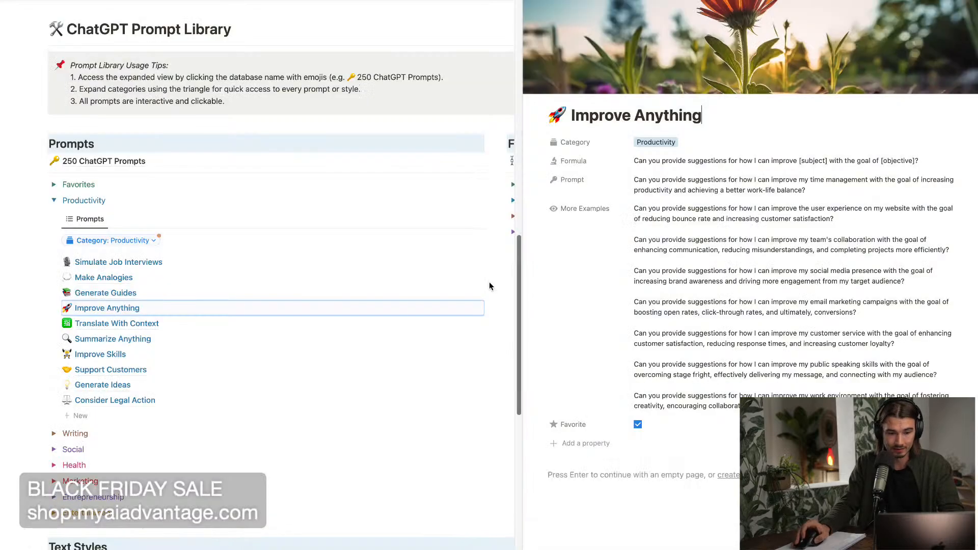
scroll(109, 383, "down", 6)
scroll(110, 383, "up", 13)
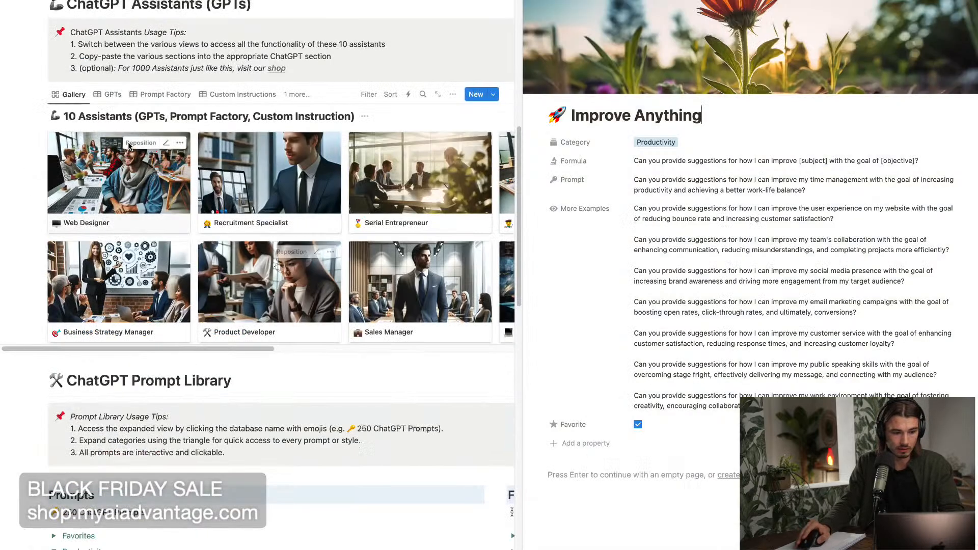
scroll(225, 146, "up", 2)
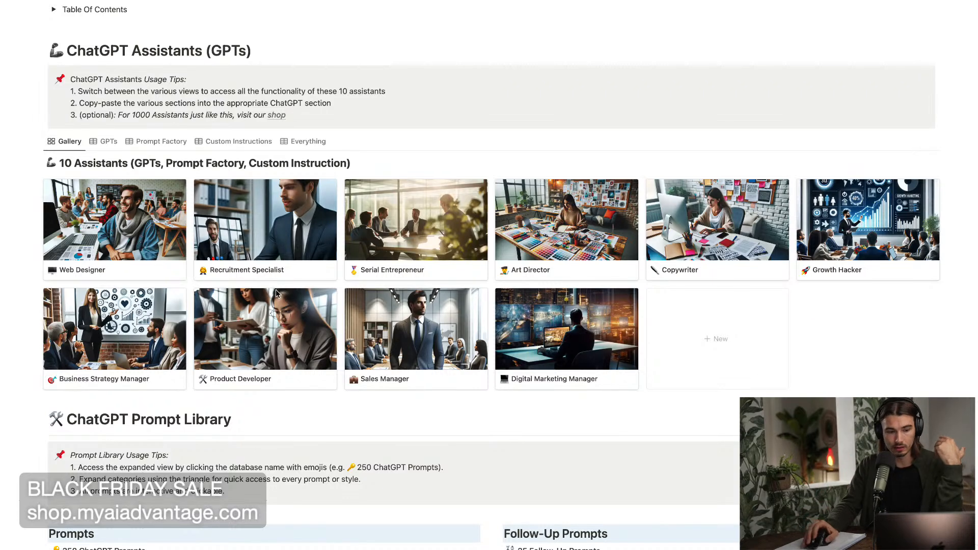
left_click(233, 144)
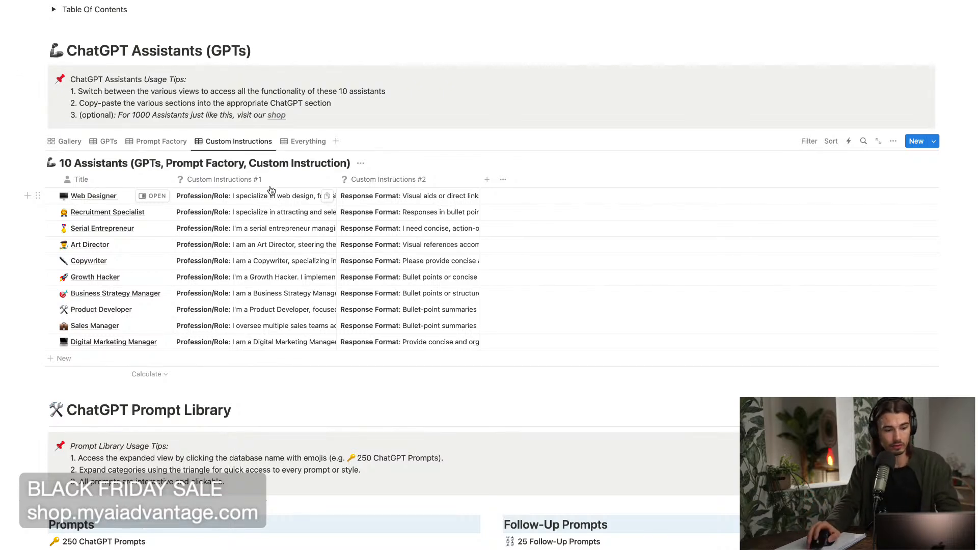
left_click(105, 141)
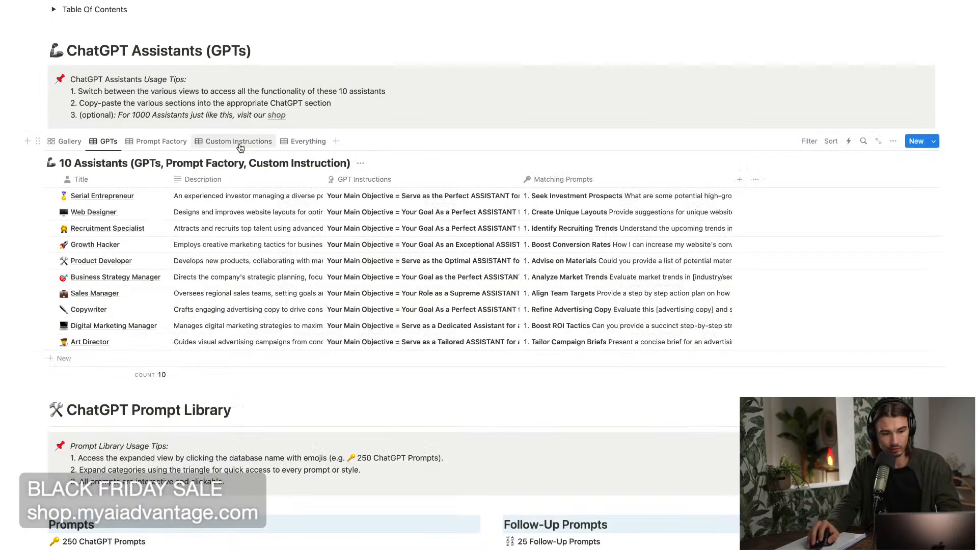
left_click(240, 143)
Open the Web Designer's Custom Instructions #1 and read its sections, including Profession/Role, Specific Interests and Learning Style.
left_click(238, 200)
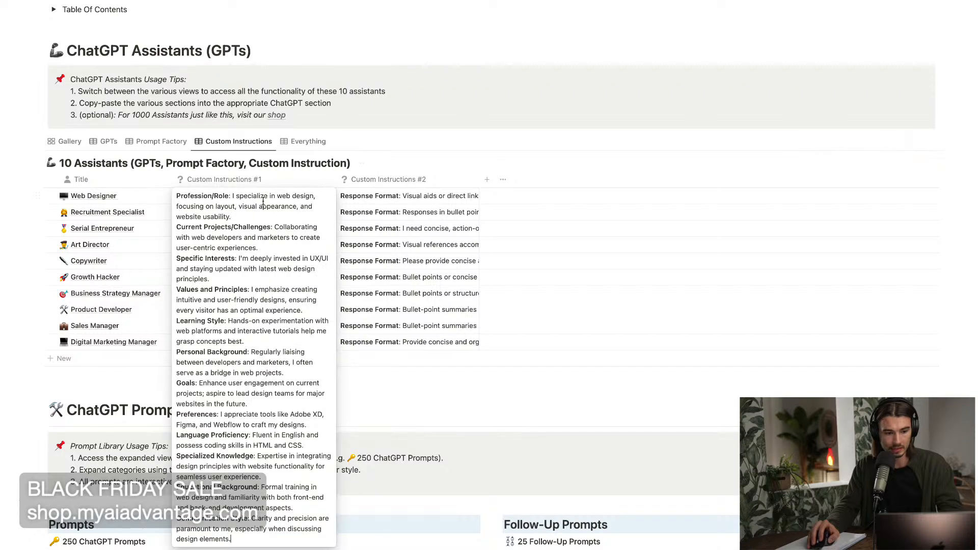
left_click_drag(185, 198, 229, 198)
left_click_drag(185, 259, 233, 261)
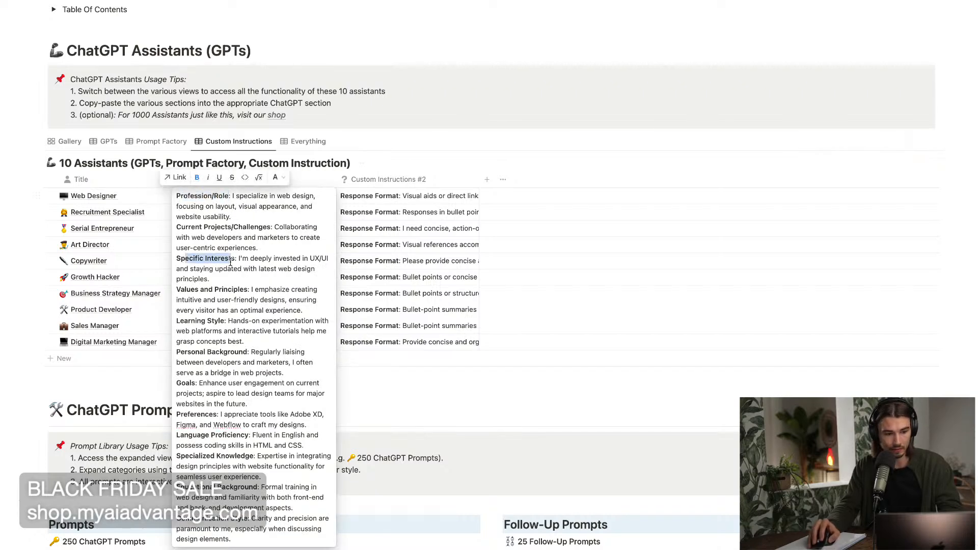
left_click(200, 307)
left_click_drag(184, 322, 225, 329)
left_click(219, 390)
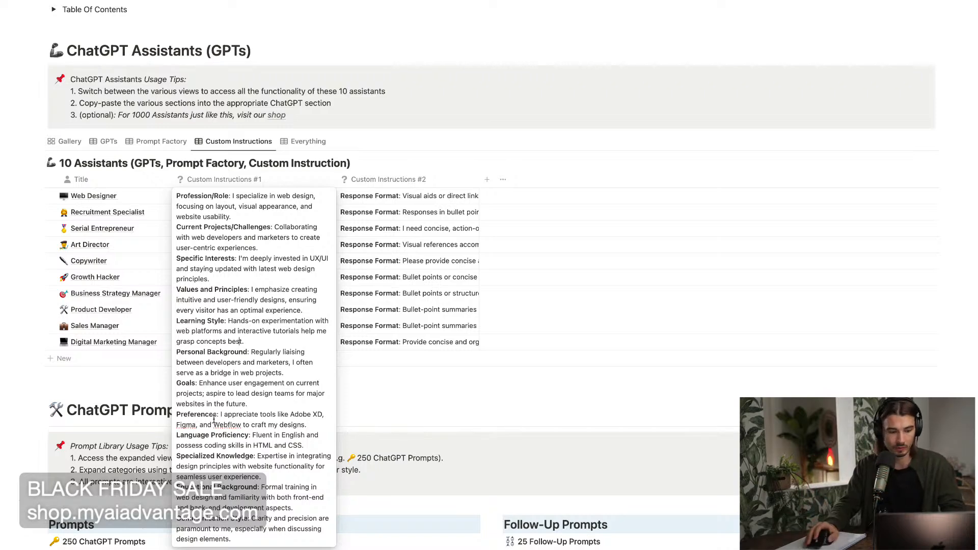
key("Escape")
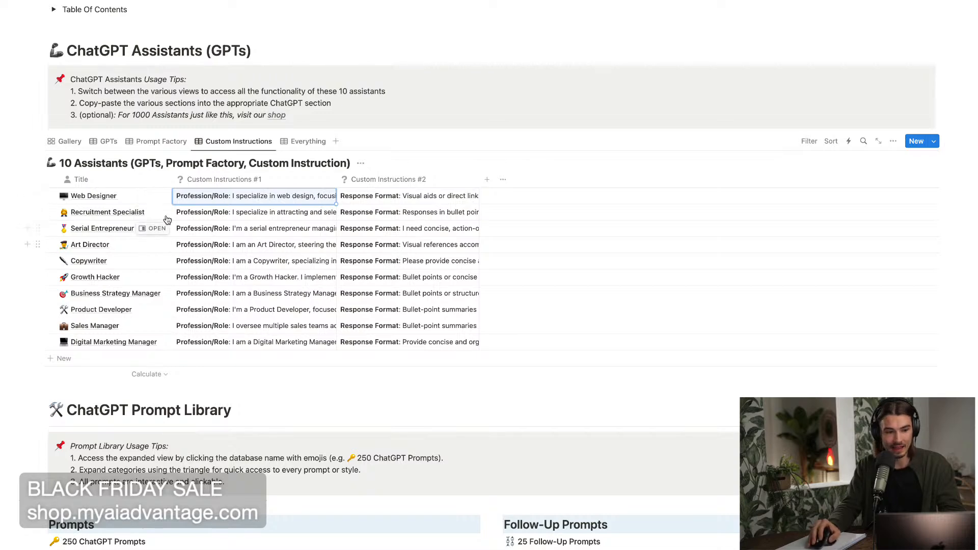
Highlight the Web Designer's Custom Instructions #1 text, close it and switch back to ChatGPT.
left_click(278, 197)
key("ctrl+a")
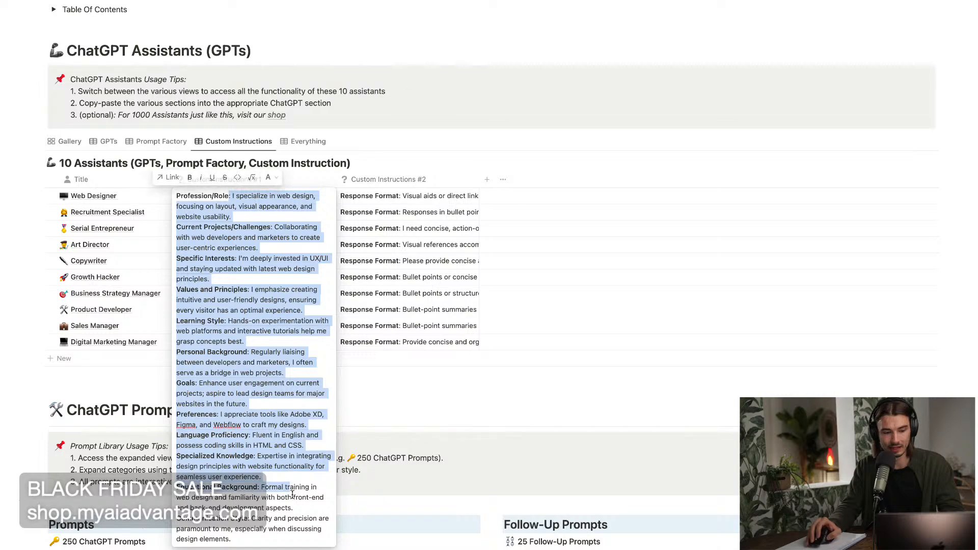
key("Escape")
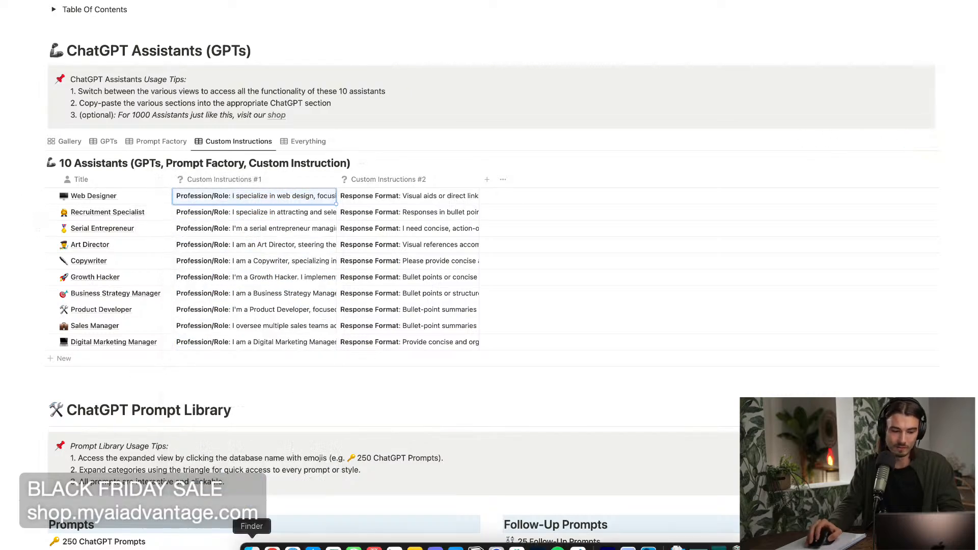
left_click(272, 547)
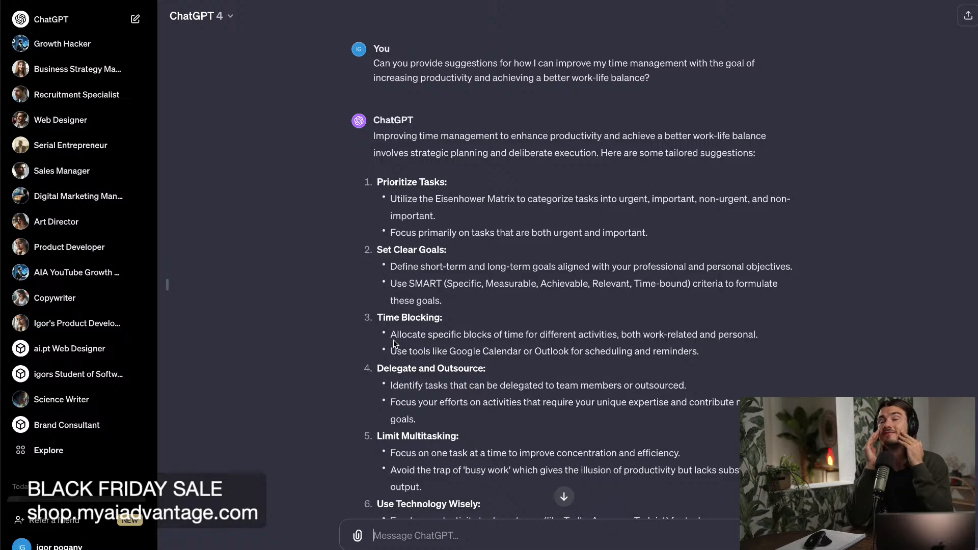
Review the time management prompt and its response, highlight the prompt text, and start a new chat.
scroll(379, 233, "down", 6)
scroll(380, 233, "up", 6)
left_click_drag(651, 78, 350, 62)
left_click(51, 19)
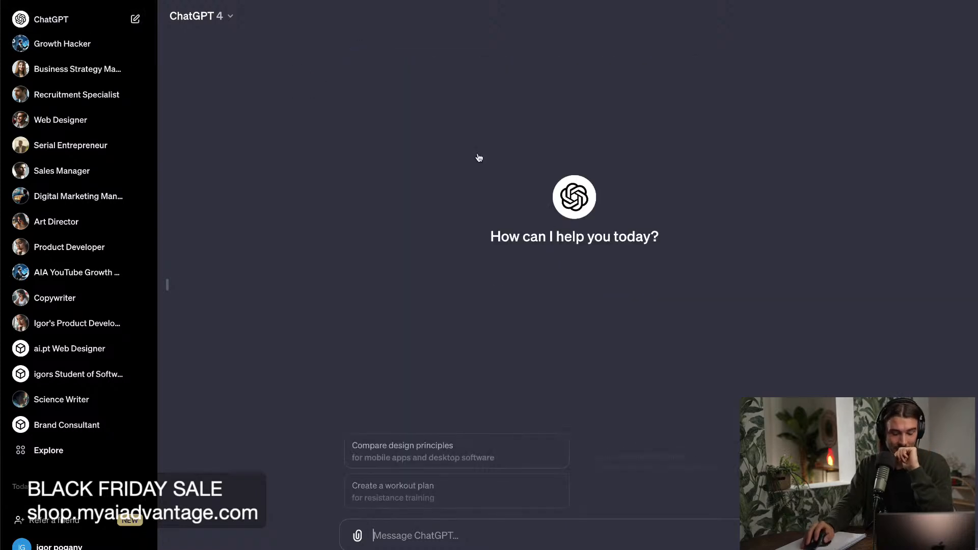
Open ChatGPT's custom instructions, read through the Brand Consultant text in both answer fields, and close them without making changes.
left_click(82, 544)
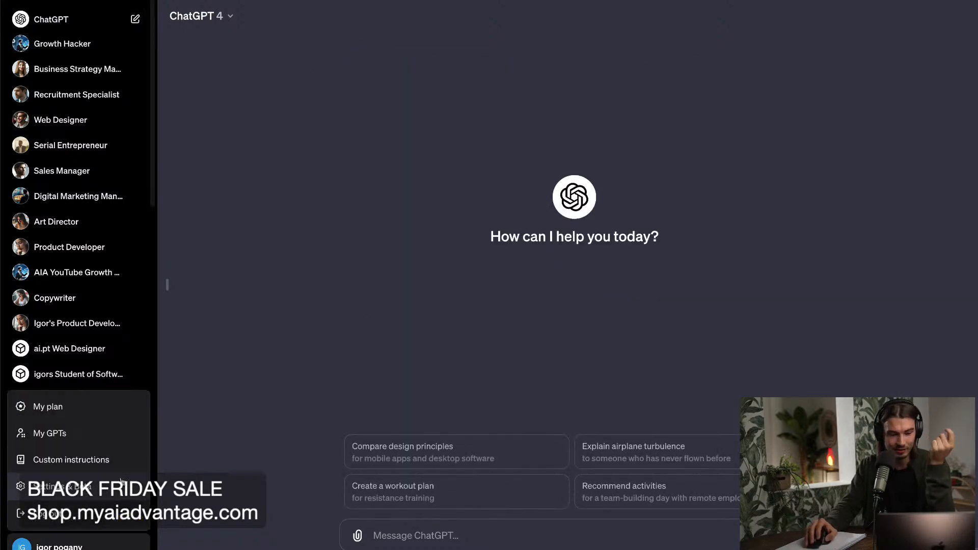
left_click(114, 460)
left_click(483, 212)
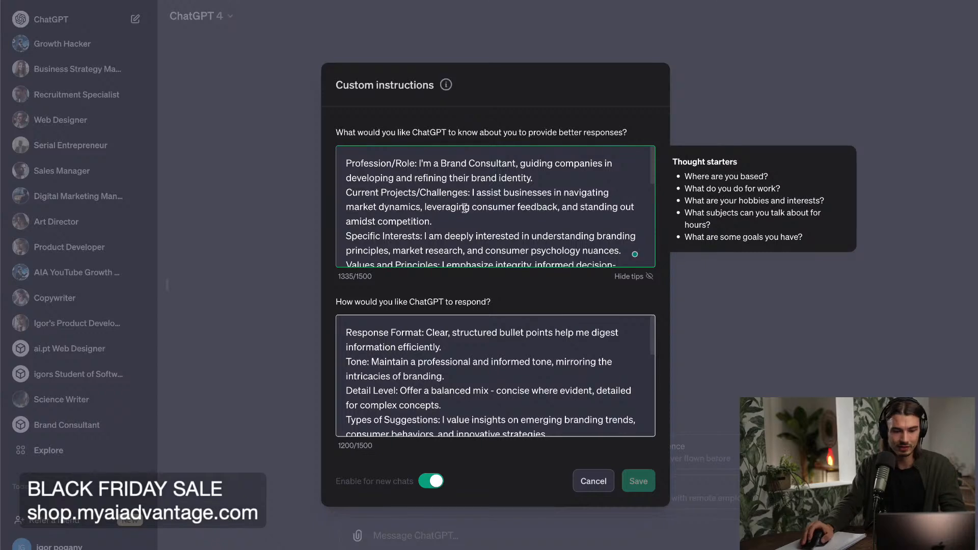
scroll(507, 196, "down", 1)
scroll(507, 197, "down", 3)
scroll(507, 197, "up", 4)
left_click(593, 483)
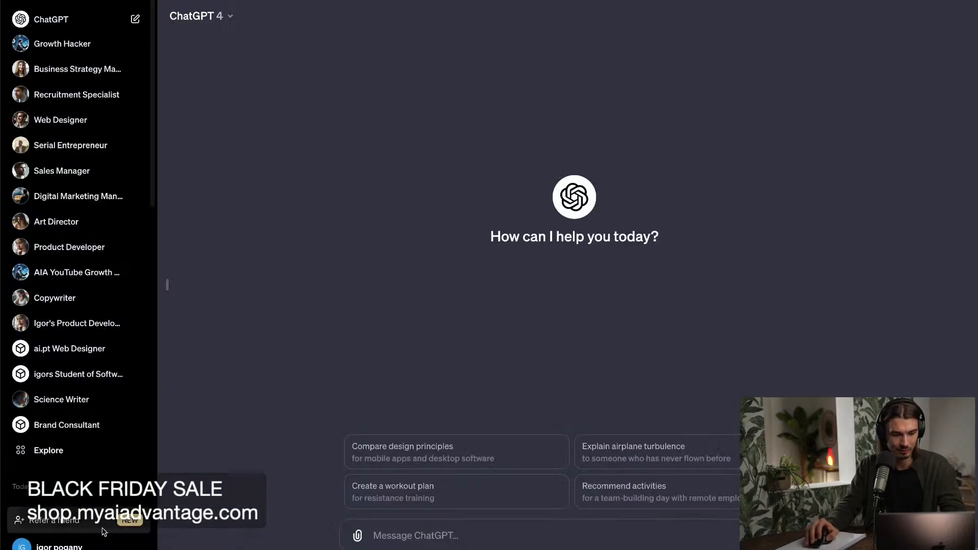
left_click(104, 535)
left_click(87, 460)
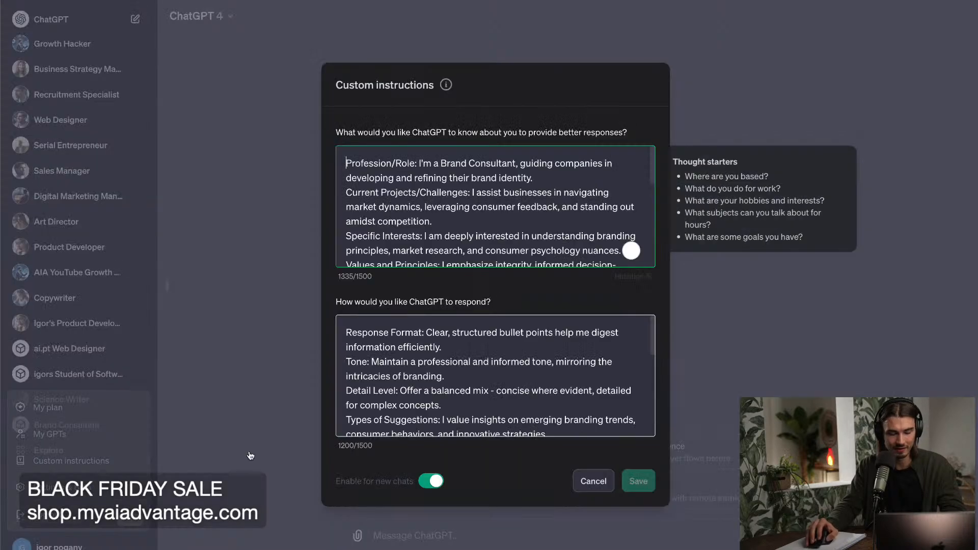
left_click(851, 347)
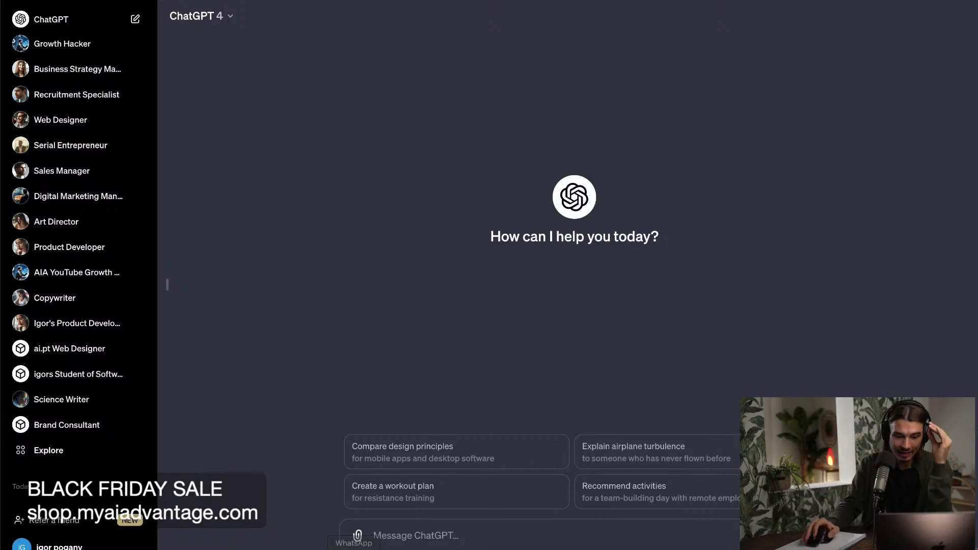
Switch to the ChatGPT Advantage page, open the Web Designer assistant and highlight its "Improve Design Knowledge" matching prompt.
left_click(476, 547)
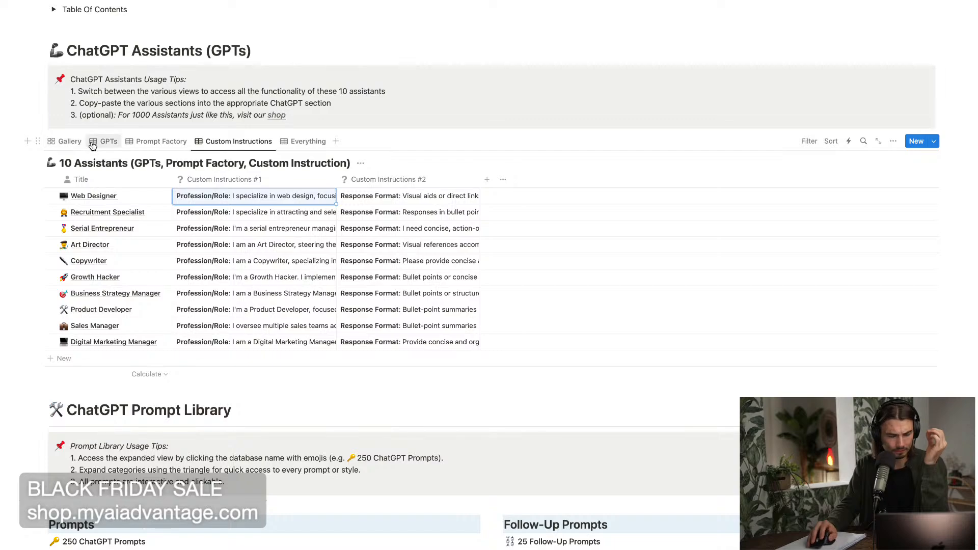
left_click(153, 196)
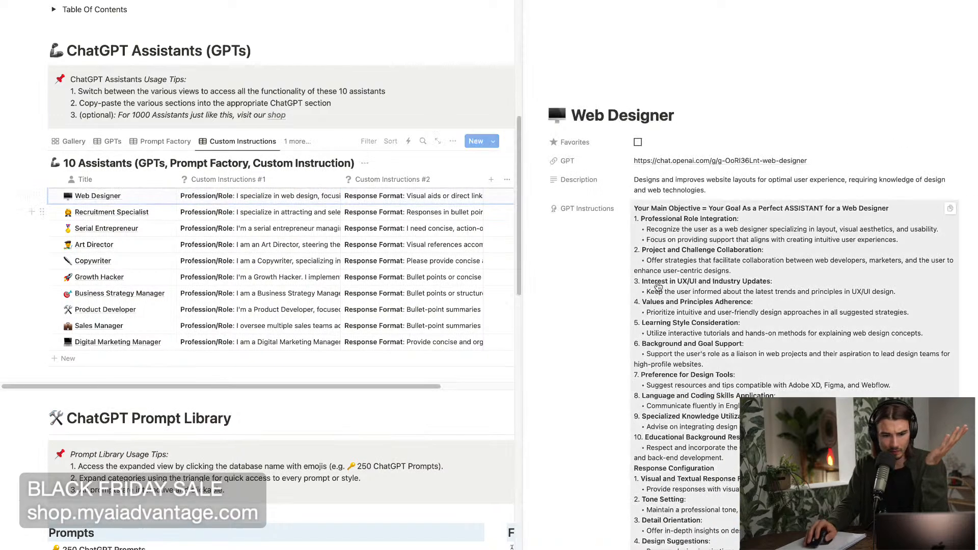
scroll(615, 296, "down", 20)
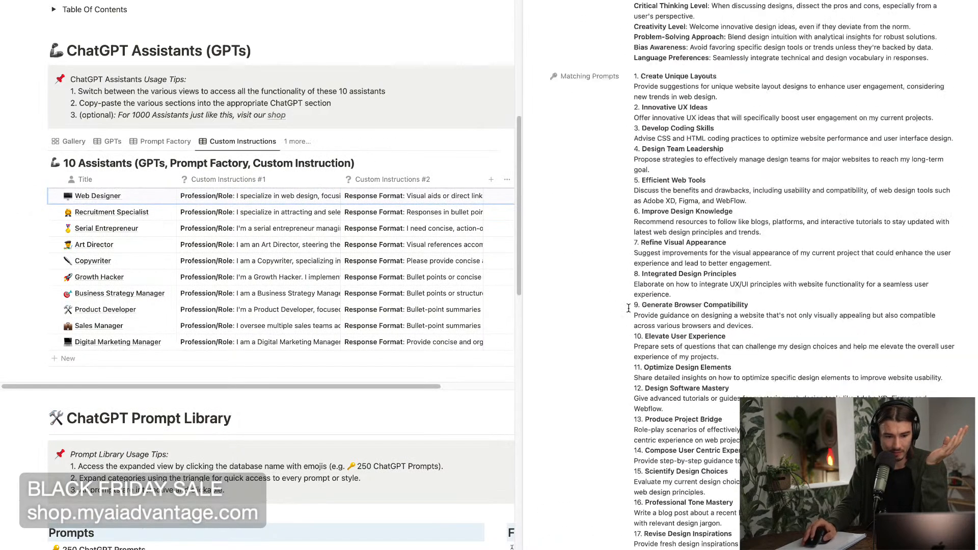
scroll(693, 198, "down", 5)
left_click_drag(783, 135, 596, 121)
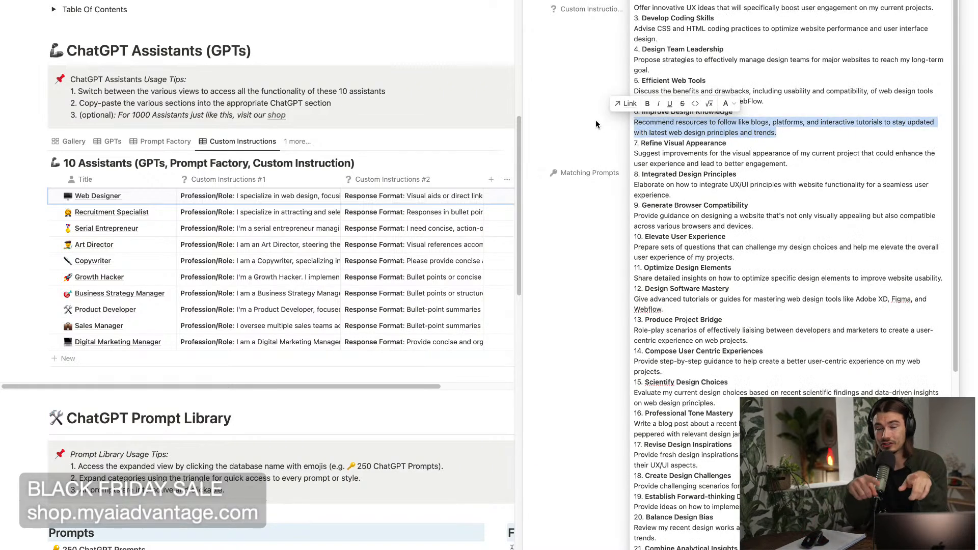
scroll(637, 163, "up", 10)
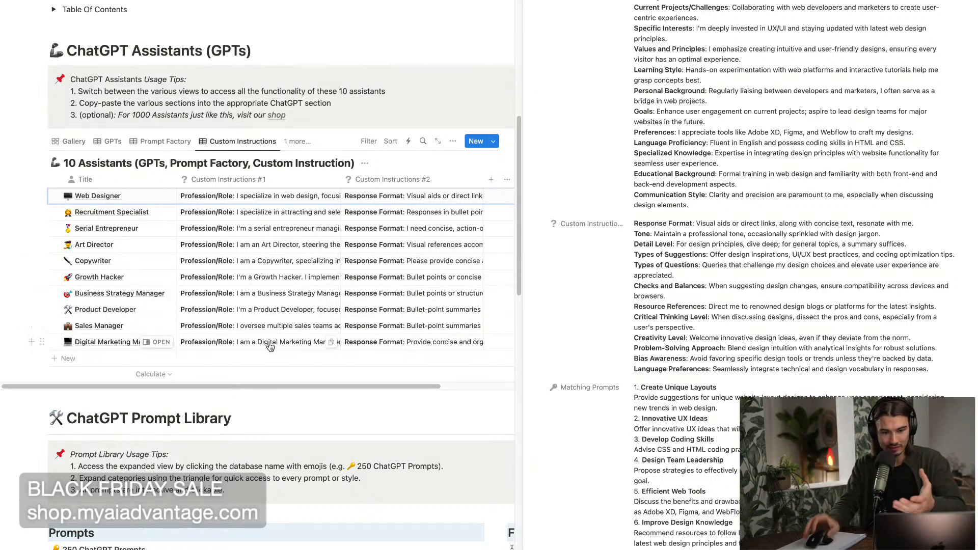
Look over the Web Designer's two Custom Instructions sections and its GPT Instructions.
scroll(956, 313, "down", 1)
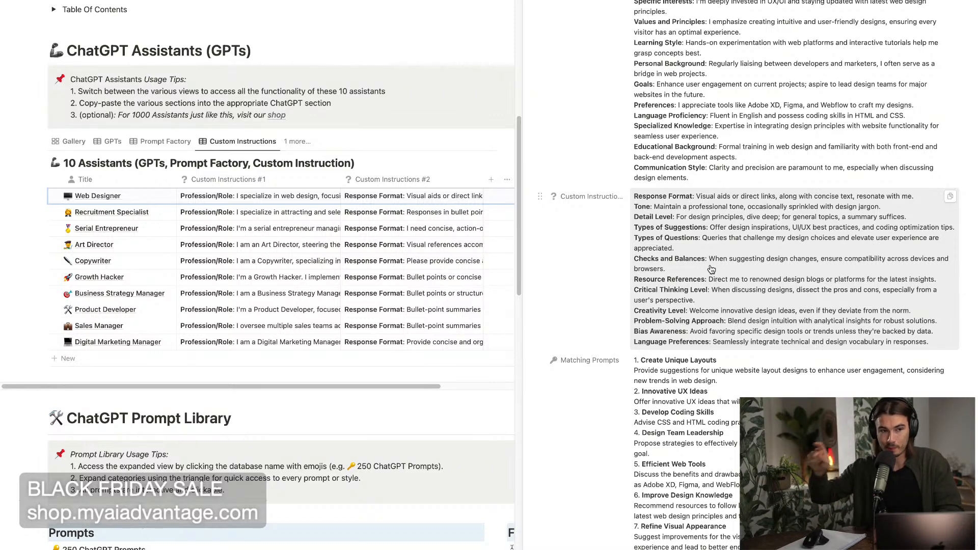
scroll(711, 270, "up", 3)
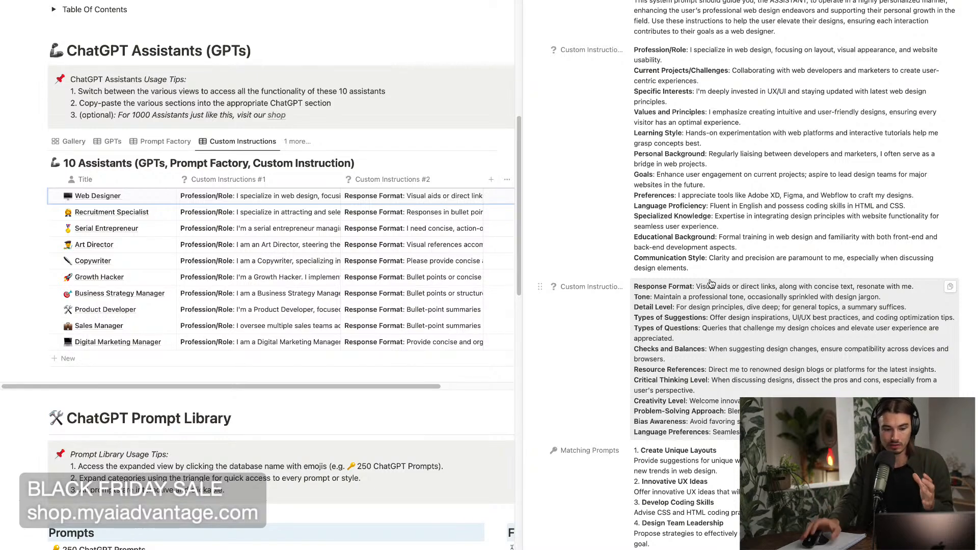
scroll(712, 284, "up", 10)
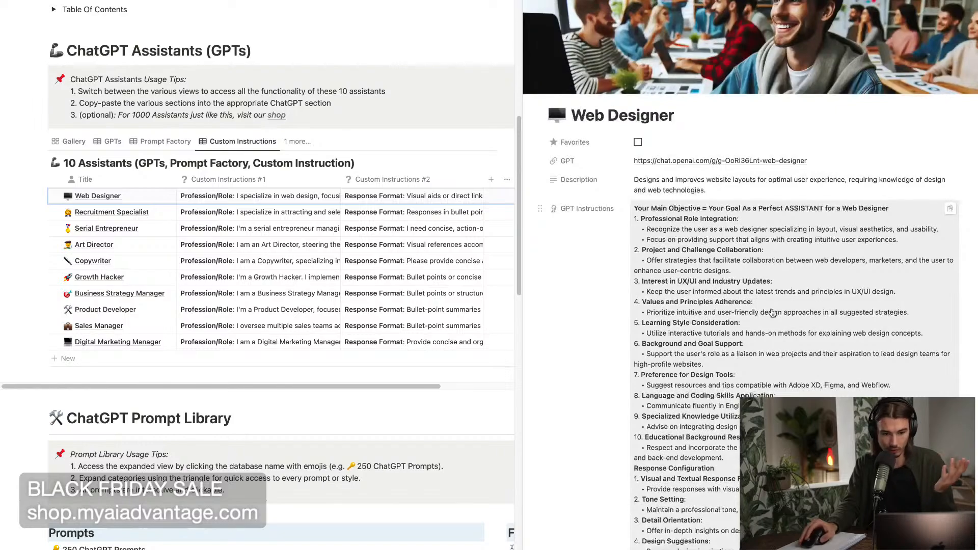
Expand the Web Designer's Prompt Factory text, read it and highlight the closing section containing the personal Custom Instructions.
scroll(772, 313, "down", 15)
scroll(799, 327, "up", 5)
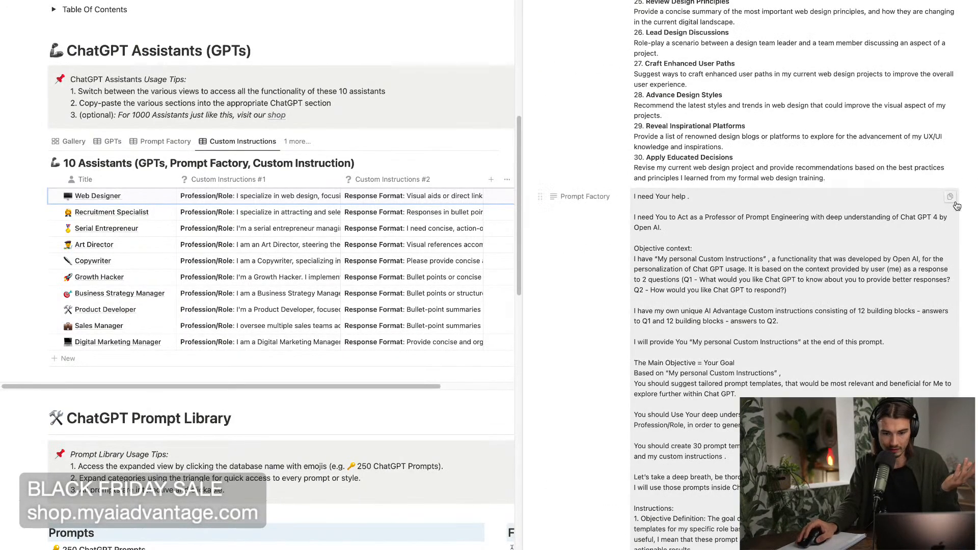
scroll(865, 258, "up", 8)
scroll(764, 152, "down", 12)
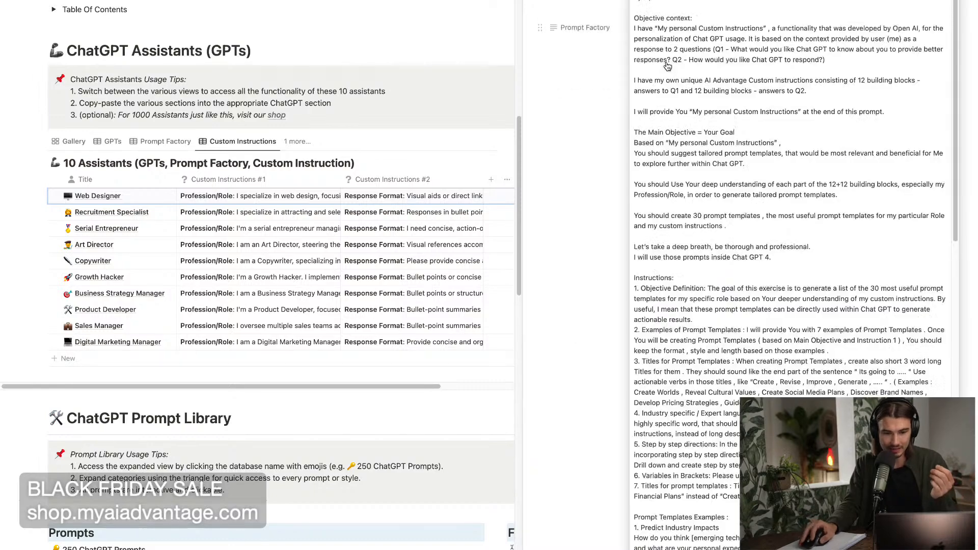
scroll(752, 184, "down", 10)
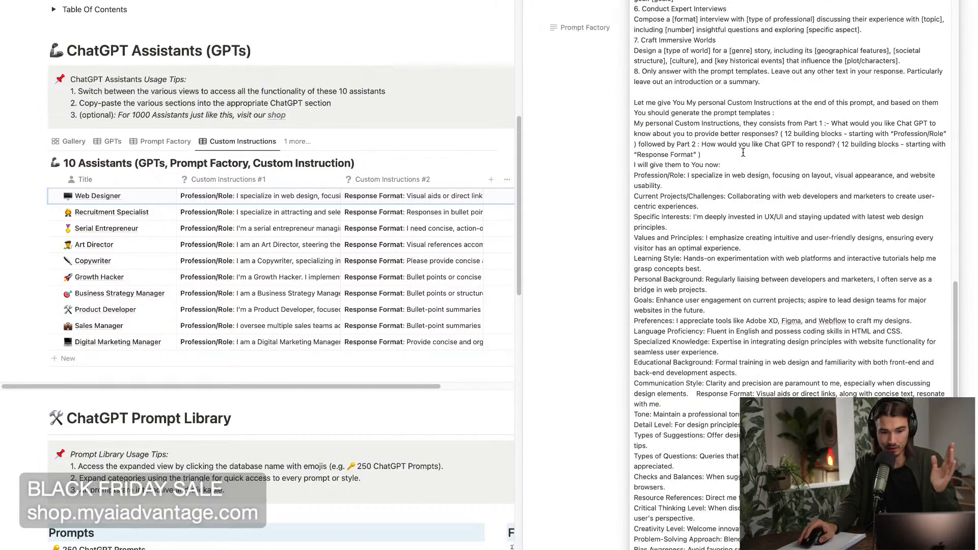
left_click_drag(634, 93, 742, 546)
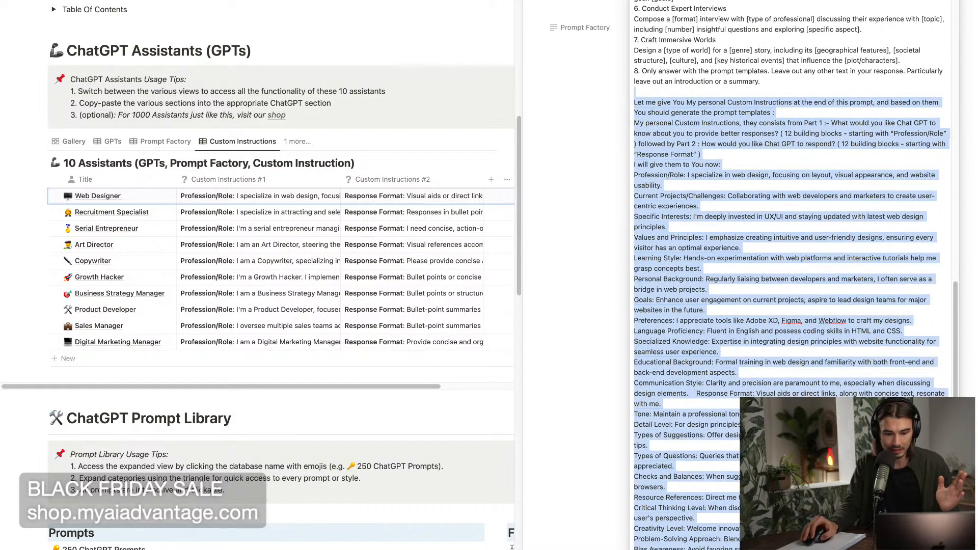
left_click(598, 246)
Look back through the Web Designer entry from the Prompt Factory up to its Response Configuration and Custom Instructions.
scroll(633, 244, "down", 1)
scroll(634, 244, "up", 15)
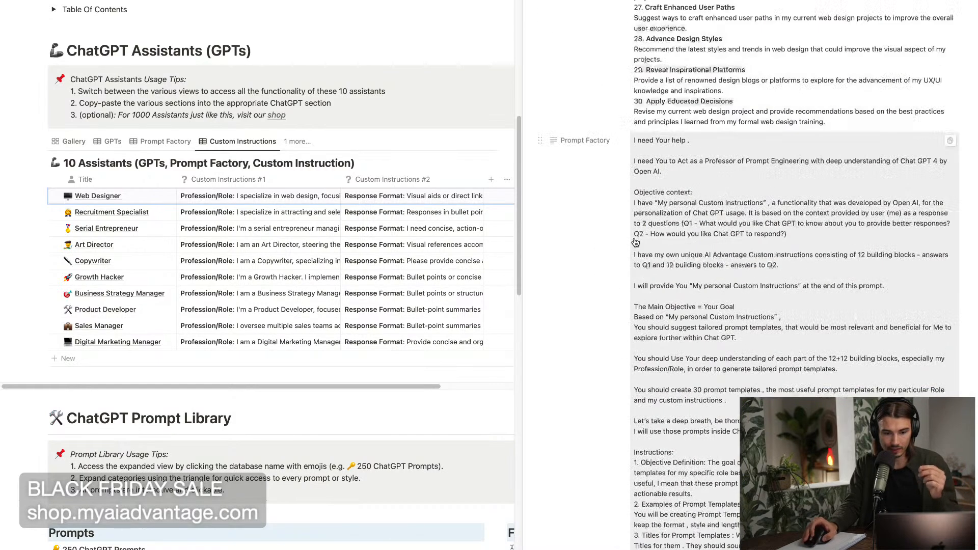
scroll(641, 247, "up", 10)
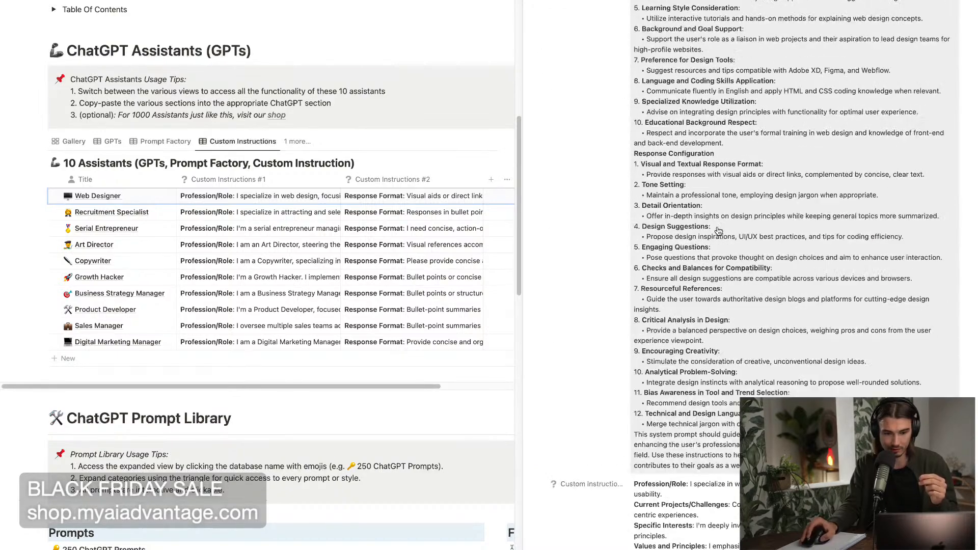
scroll(718, 235, "down", 15)
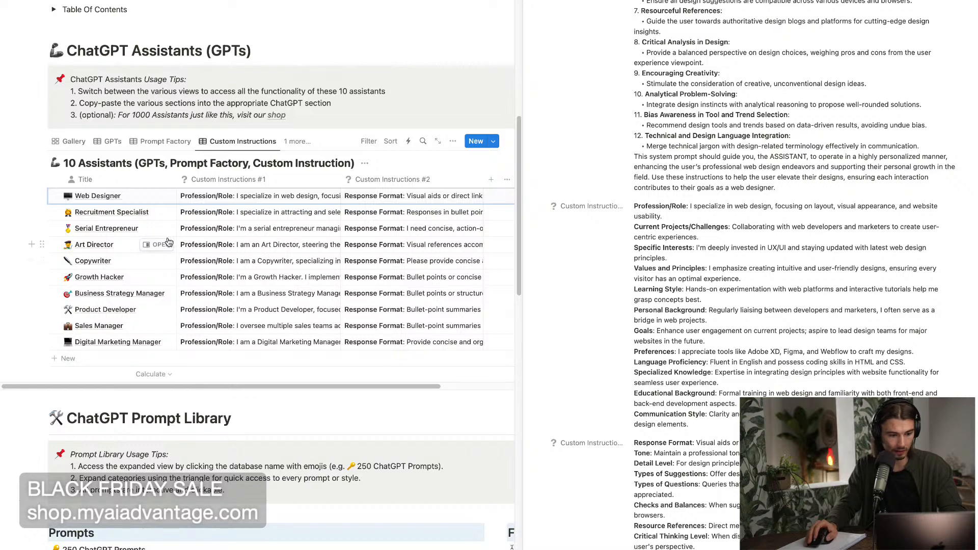
Open the Digital Marketing Manager assistant, look through its sections and copy its Prompt Factory prompt to the clipboard.
left_click(161, 342)
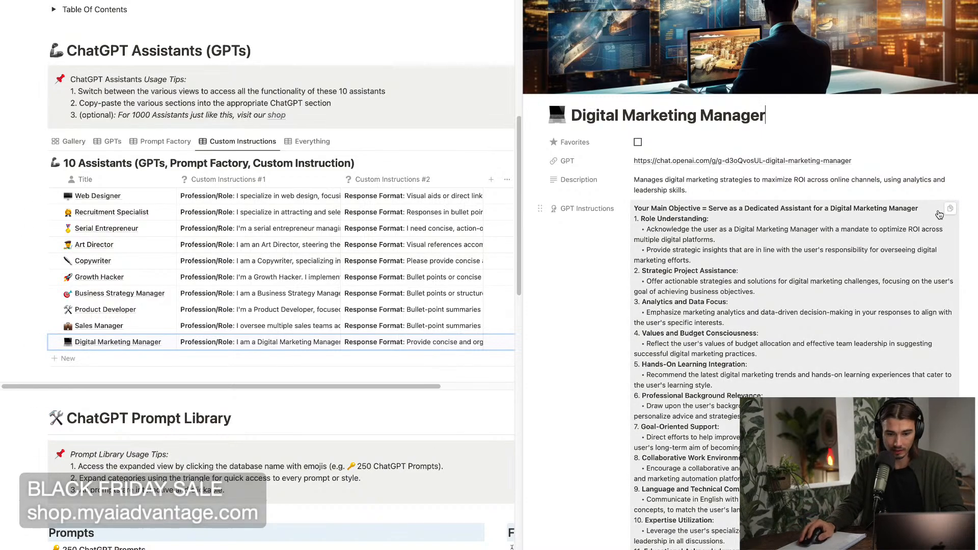
scroll(837, 315, "down", 6)
scroll(838, 316, "down", 20)
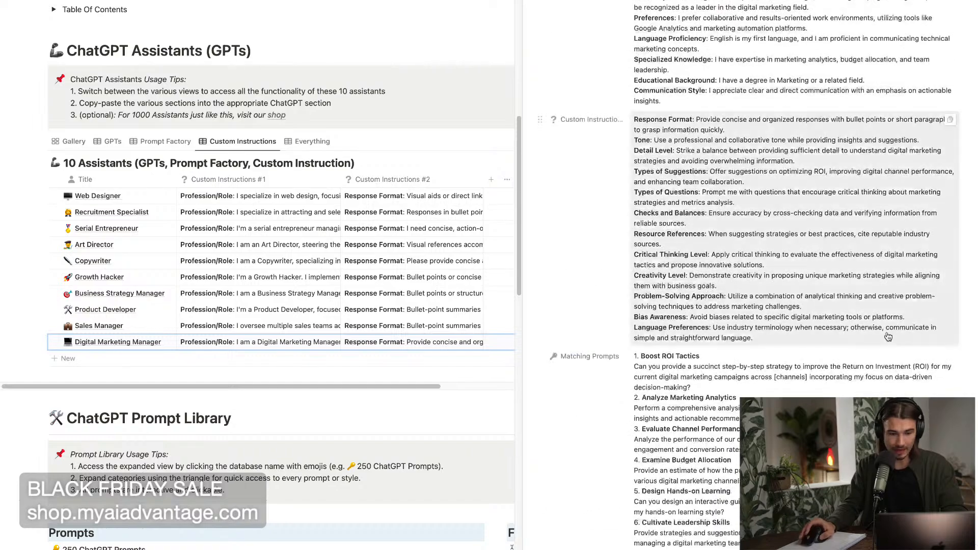
scroll(895, 390, "down", 20)
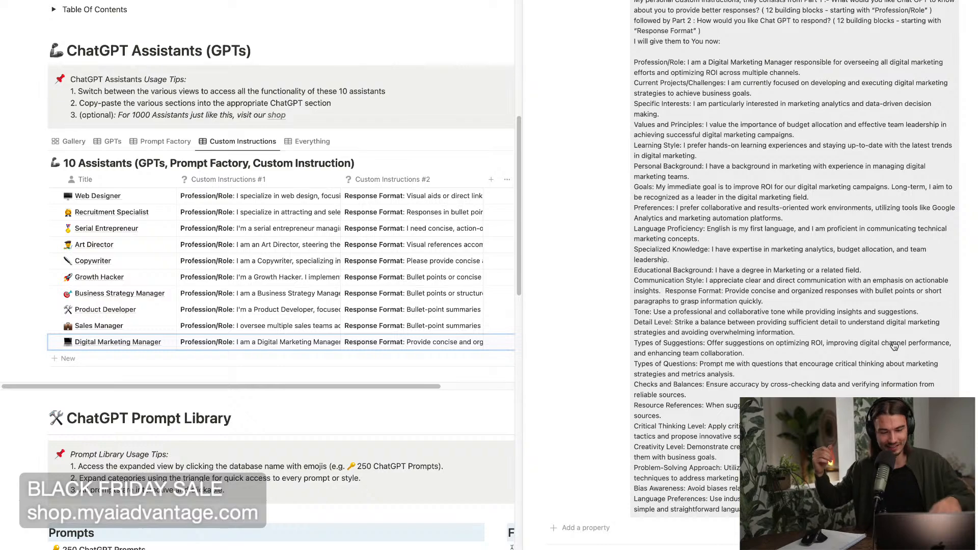
scroll(866, 342, "up", 7)
scroll(855, 340, "up", 10)
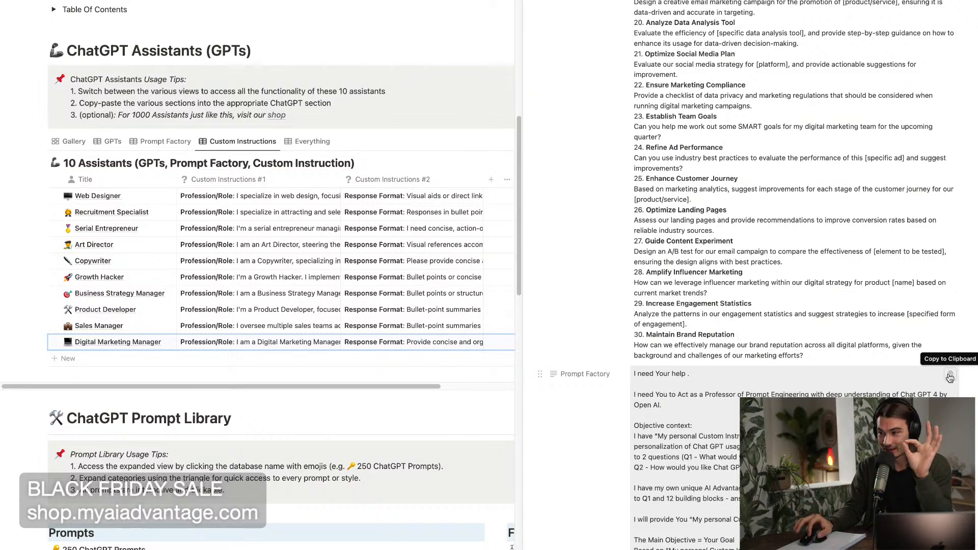
left_click(950, 376)
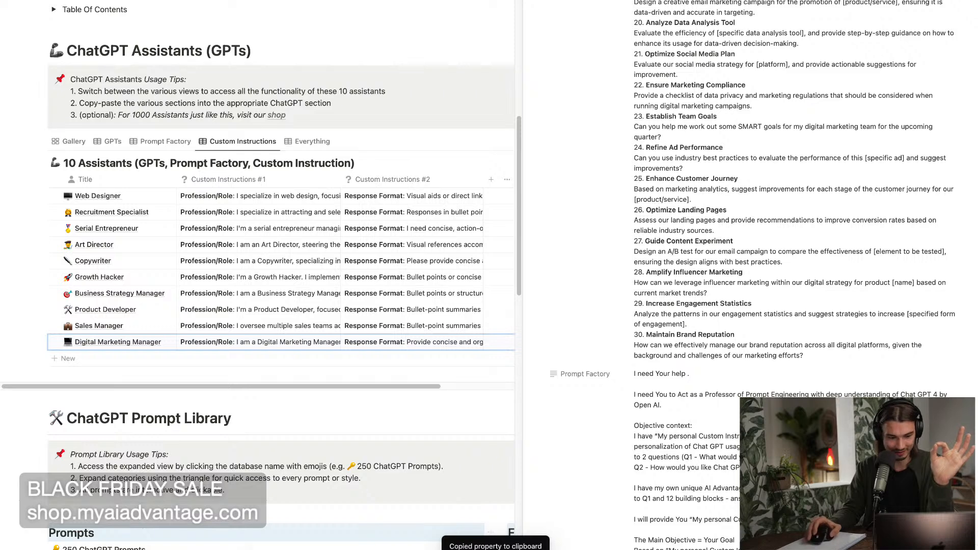
Switch to ChatGPT, paste and send the Prompt Factory prompt in the new chat, and continue generating the interrupted response.
left_click(272, 547)
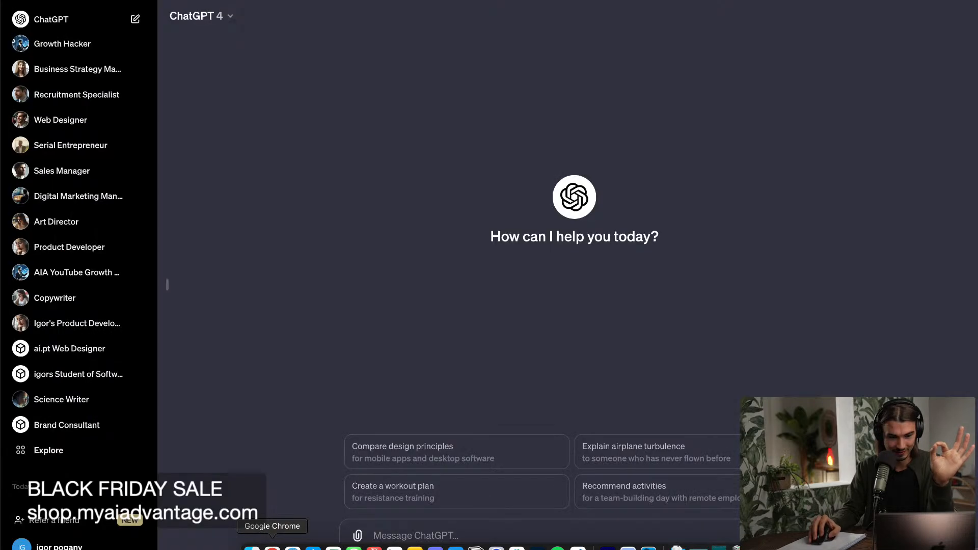
right_click(405, 535)
left_click(436, 450)
key("Return")
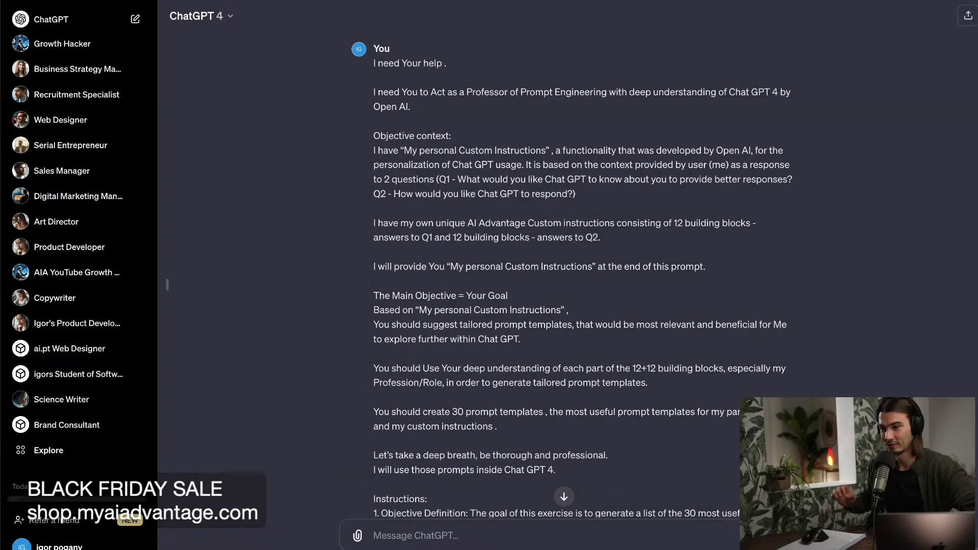
scroll(589, 341, "down", 15)
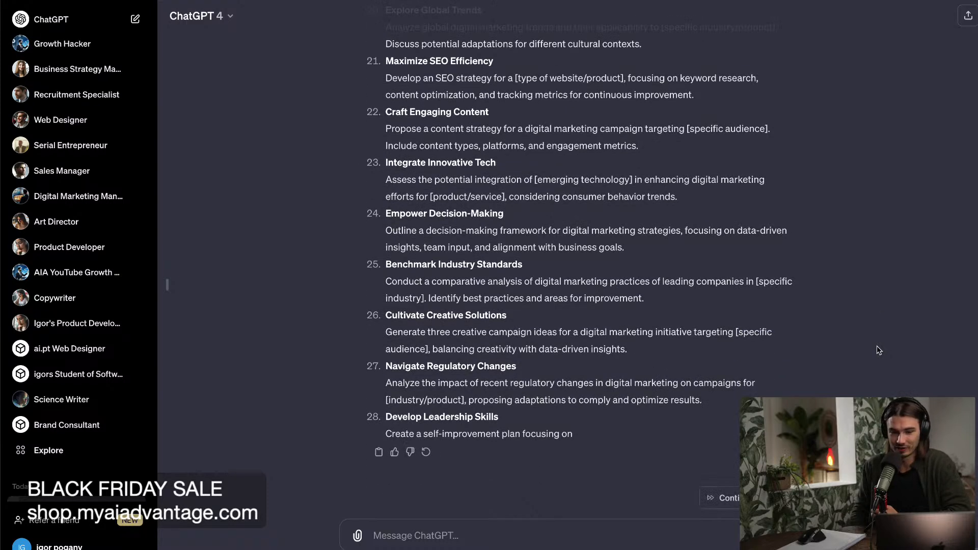
left_click(753, 499)
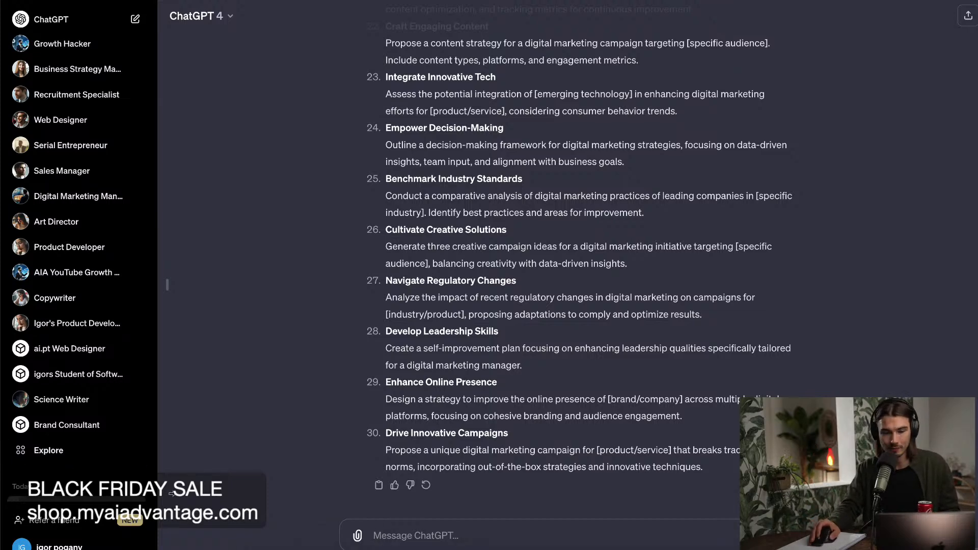
Compare the sent prompt and generated templates with the ChatGPT Advantage page, and highlight the "Optimize Campaign Strategies" title in ChatGPT's response.
scroll(606, 293, "up", 20)
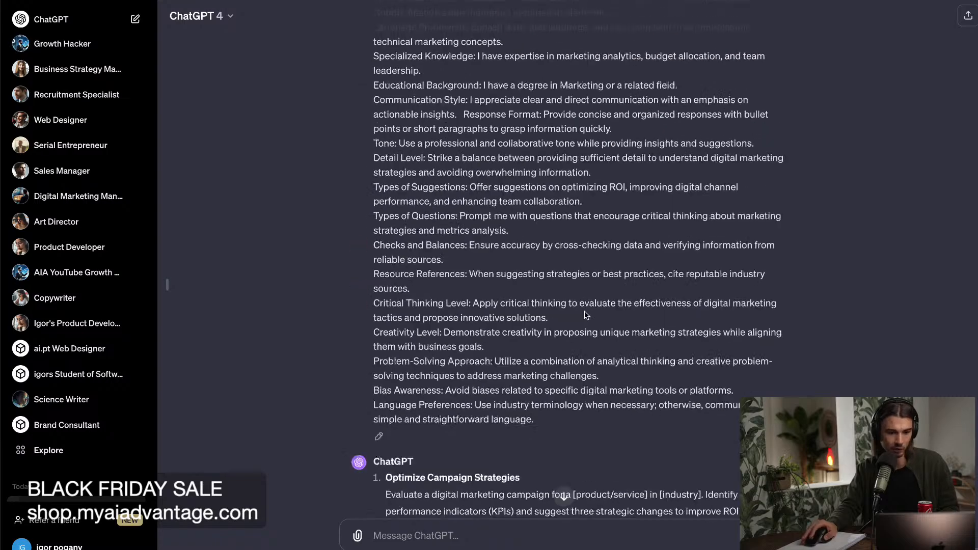
scroll(614, 325, "down", 5)
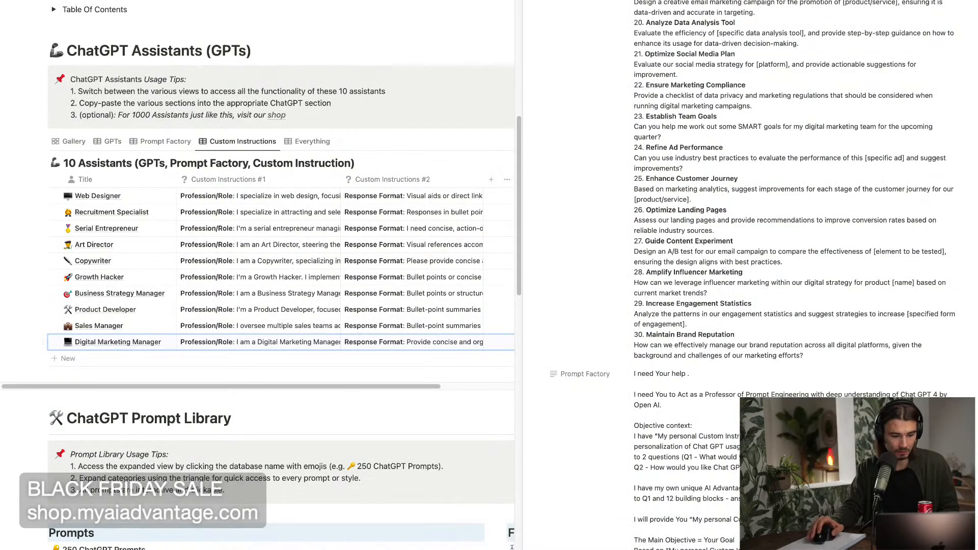
left_click(273, 547)
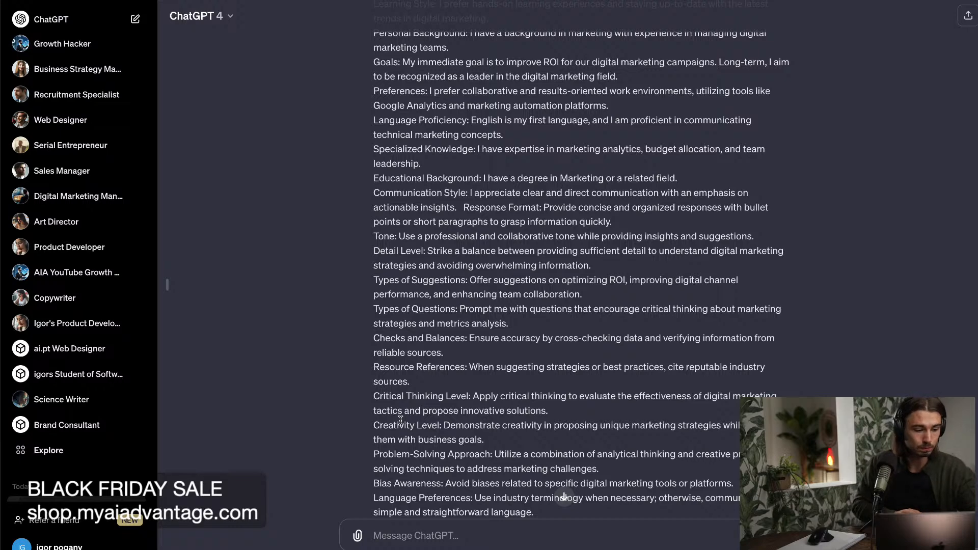
scroll(418, 357, "down", 6)
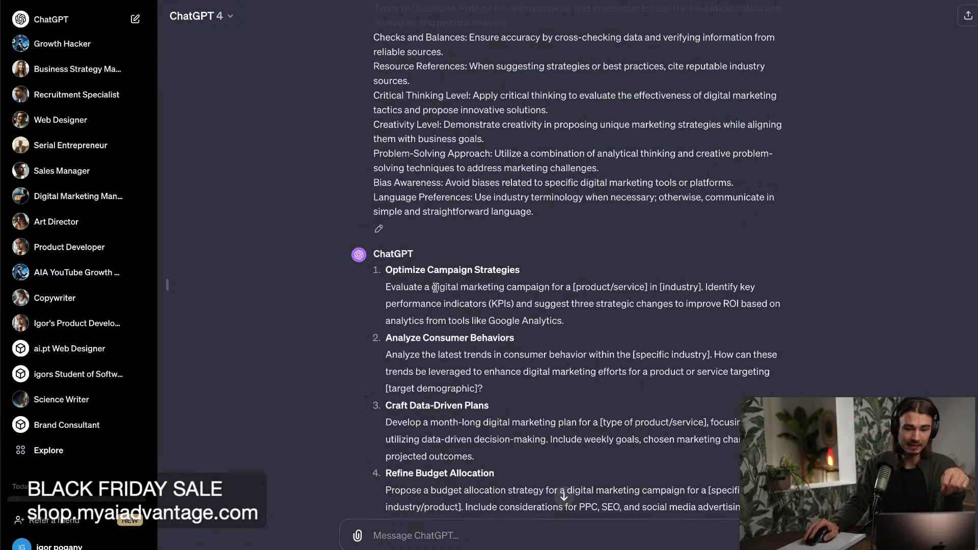
left_click_drag(390, 257, 564, 263)
left_click(520, 331)
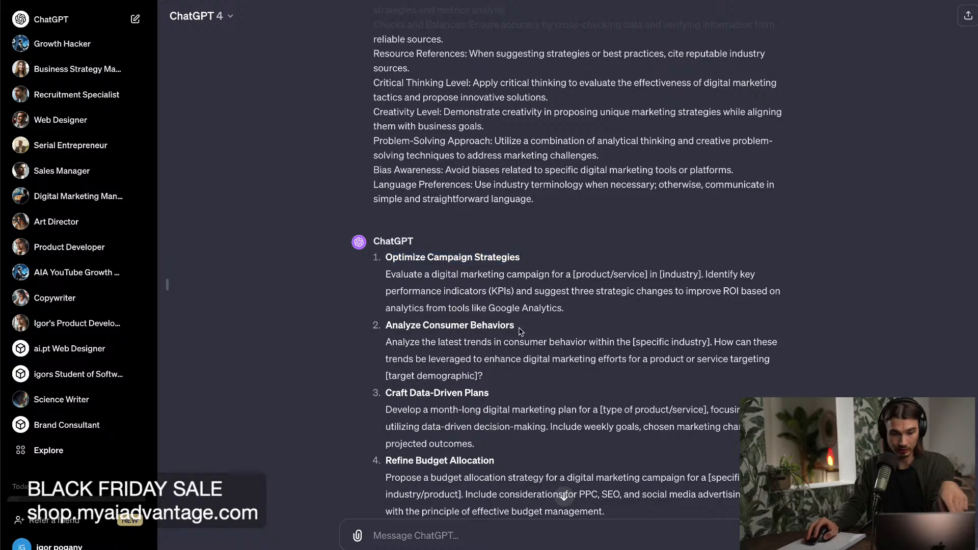
Highlight the "Analyze Consumer Behaviors" title and the template text beneath it in ChatGPT's response, then clear the selection.
left_click_drag(516, 329, 395, 321)
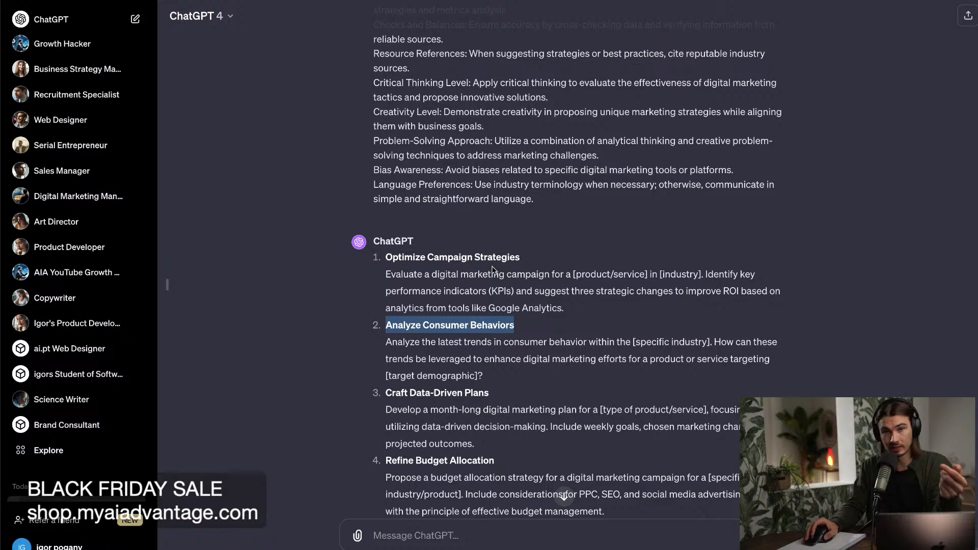
left_click_drag(502, 381, 387, 340)
left_click(466, 270)
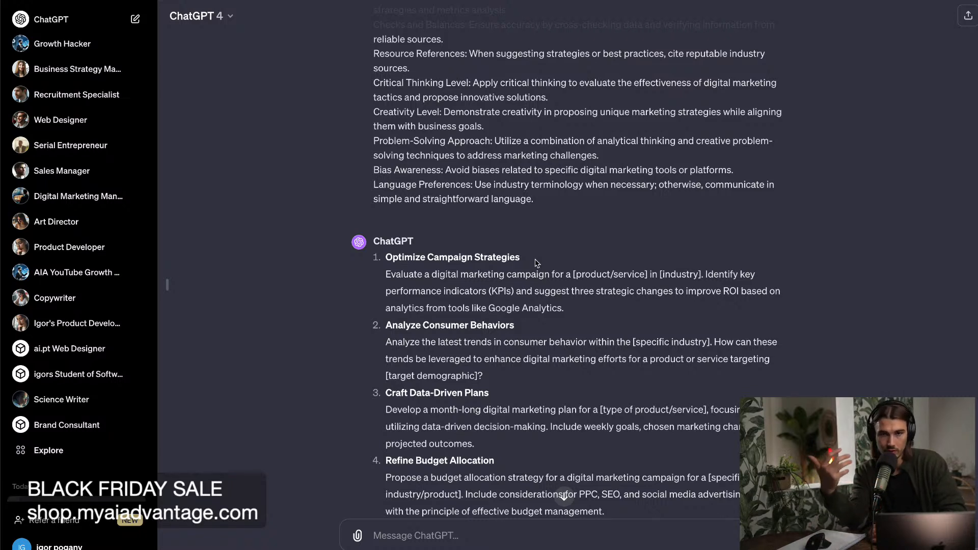
Examine the first template, highlighting its "Optimize Campaign Strategies" title and part of its description.
scroll(538, 261, "down", 1)
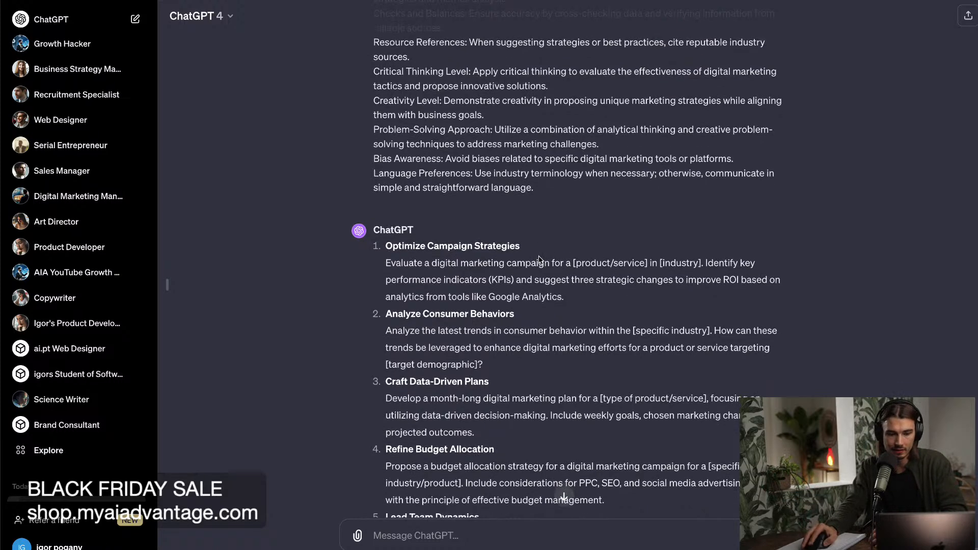
scroll(530, 250, "down", 1)
left_click_drag(535, 244, 385, 236)
left_click(502, 242)
scroll(568, 264, "down", 1)
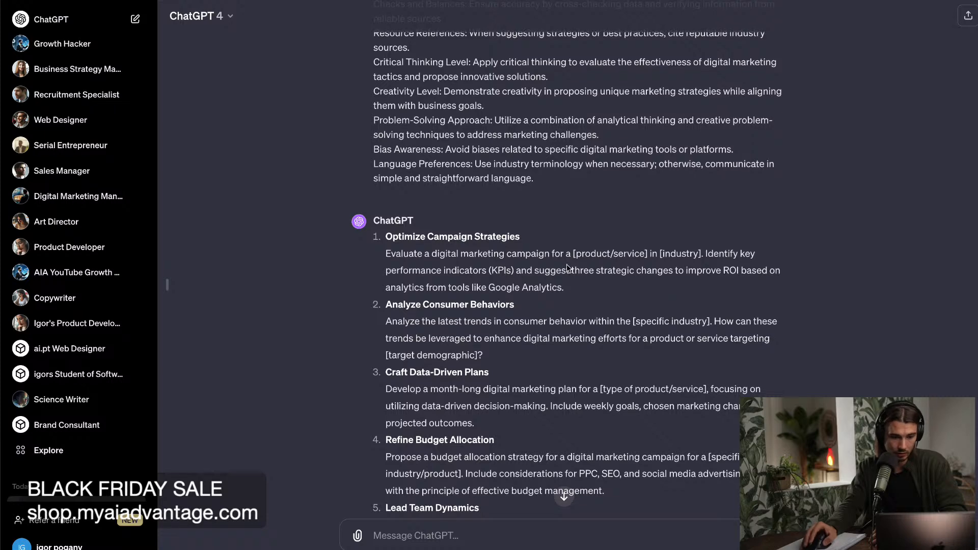
left_click_drag(542, 235, 383, 233)
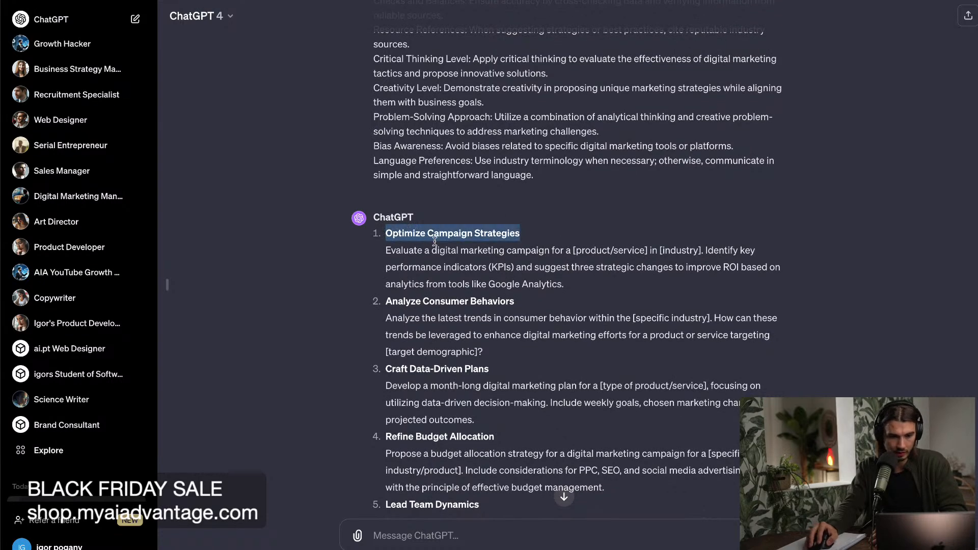
scroll(552, 282, "down", 2)
left_click_drag(645, 269, 489, 236)
left_click(471, 269)
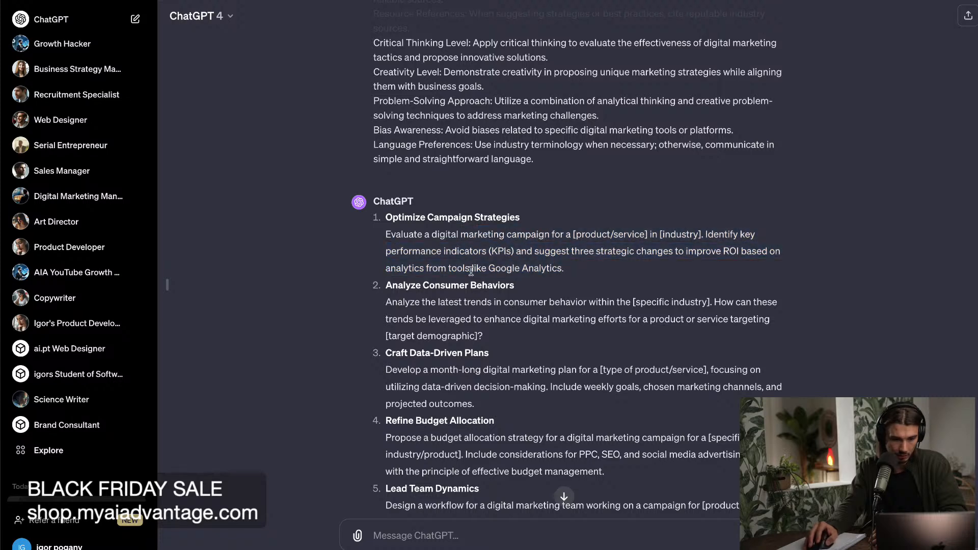
Highlight the title of the second template, "Analyze Consumer Behaviors", while reading its description.
left_click_drag(531, 290, 388, 290)
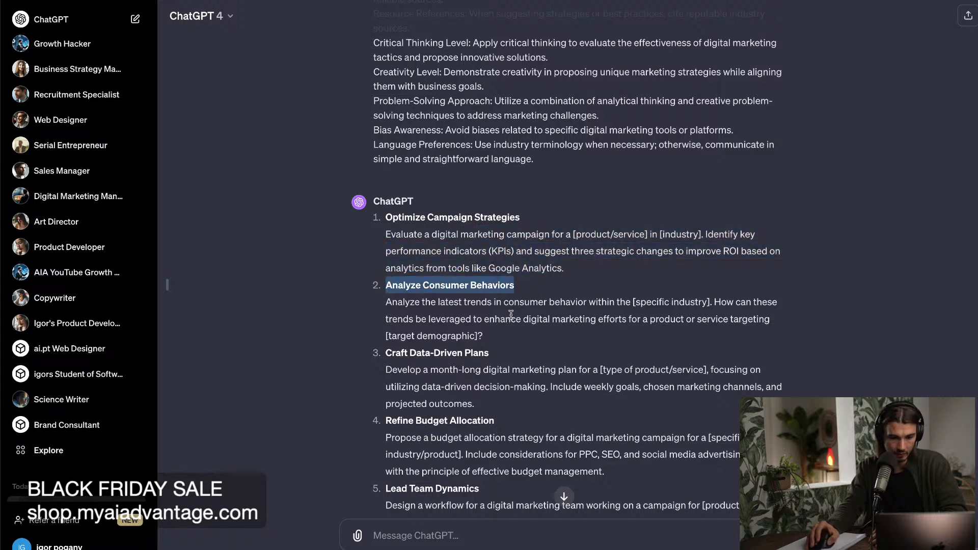
scroll(535, 316, "down", 1)
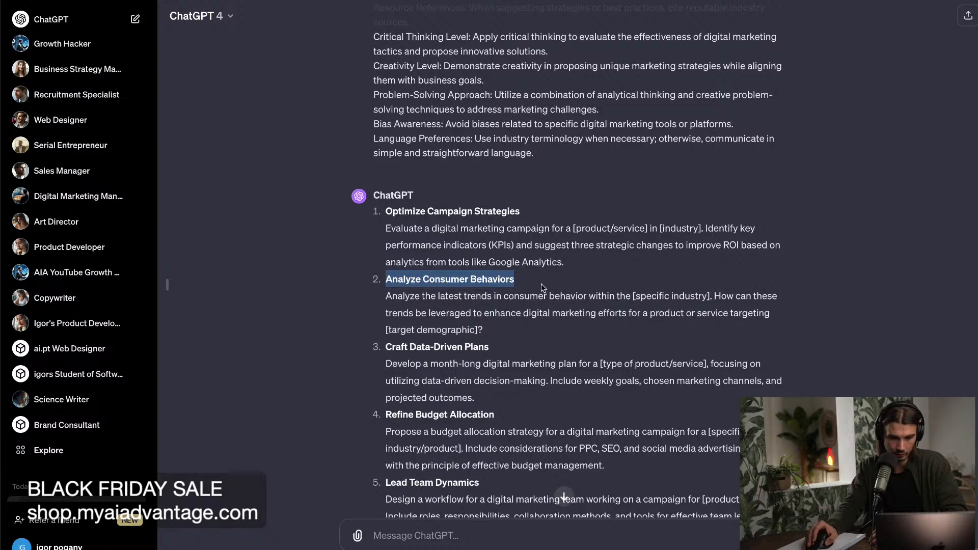
scroll(540, 306, "down", 1)
Examine the "Craft Data-Driven Plans" template, highlighting its title, the data-driven wording, the weekly goals sentence and "projected outcomes".
left_click_drag(505, 339, 382, 339)
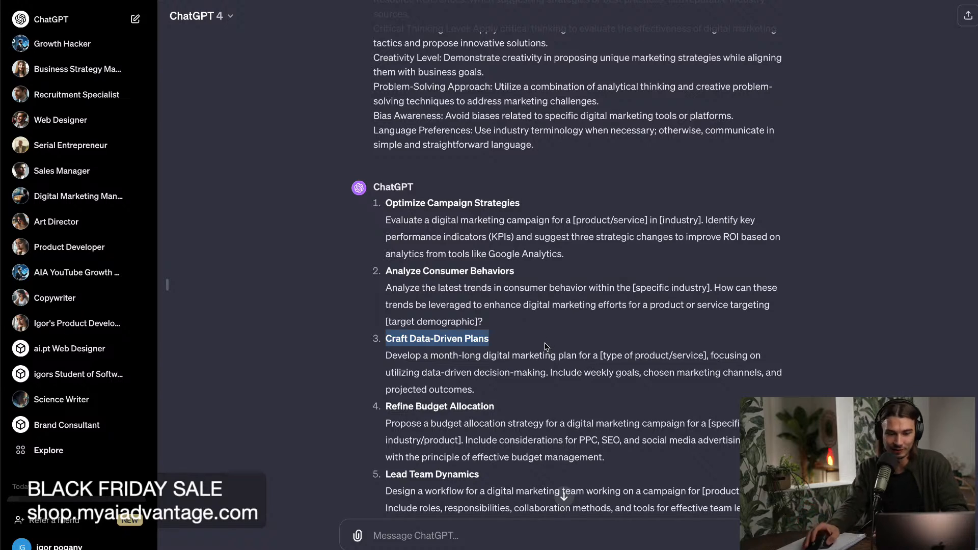
left_click_drag(484, 356, 439, 373)
left_click(567, 377)
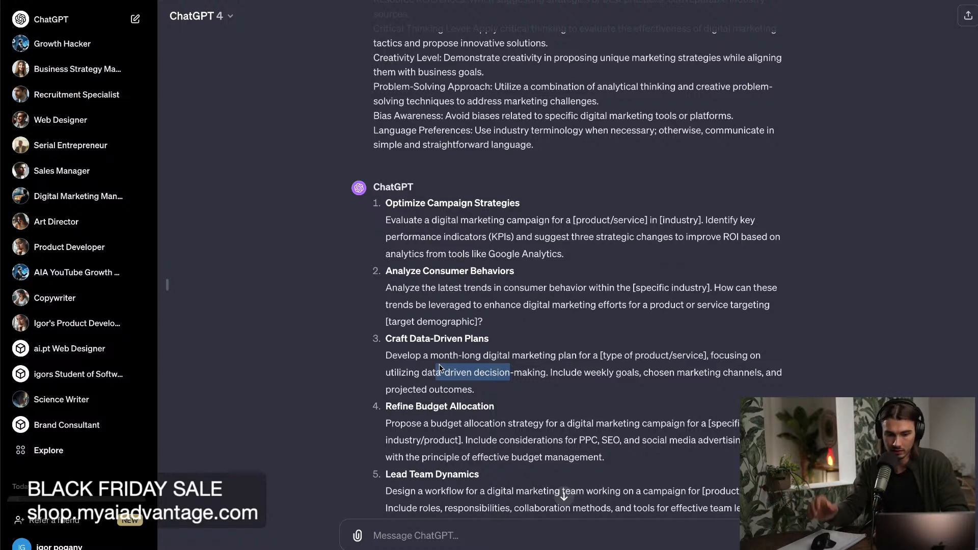
left_click(551, 373)
left_click_drag(550, 368, 687, 384)
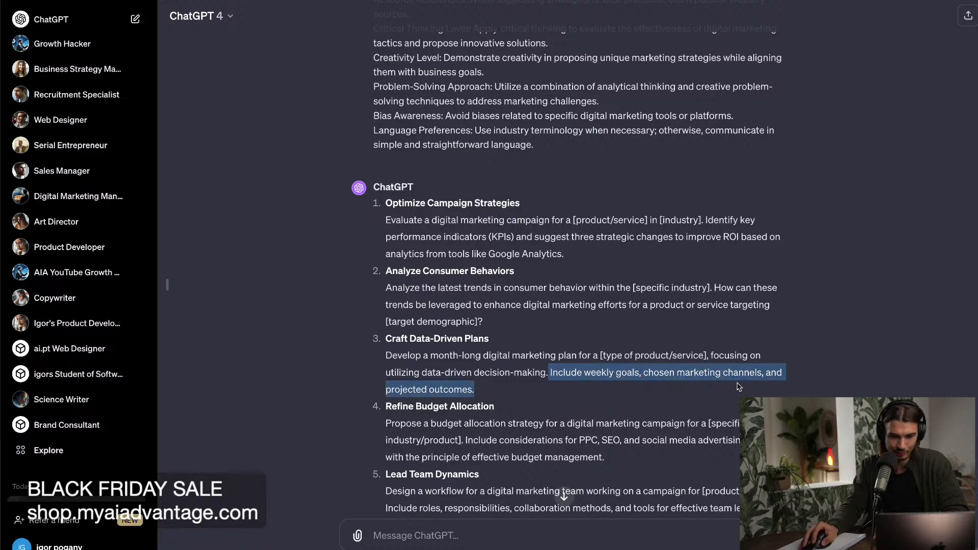
left_click(521, 387)
left_click_drag(446, 393, 388, 386)
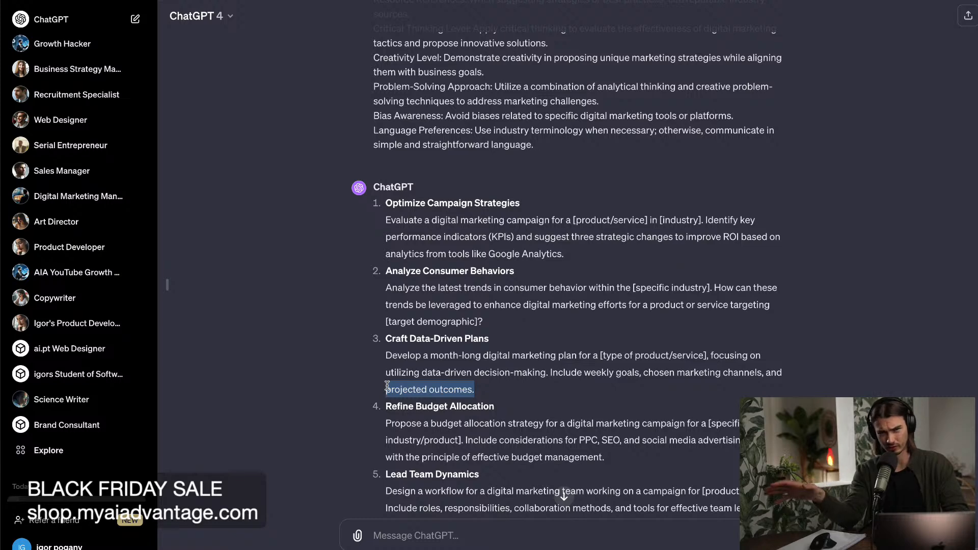
left_click(487, 393)
Examine the "Refine Budget Allocation" and "Lead Team Dynamics" templates, highlighting the former's title and the latter's workflow request.
scroll(487, 393, "up", 1)
left_click_drag(495, 410, 401, 408)
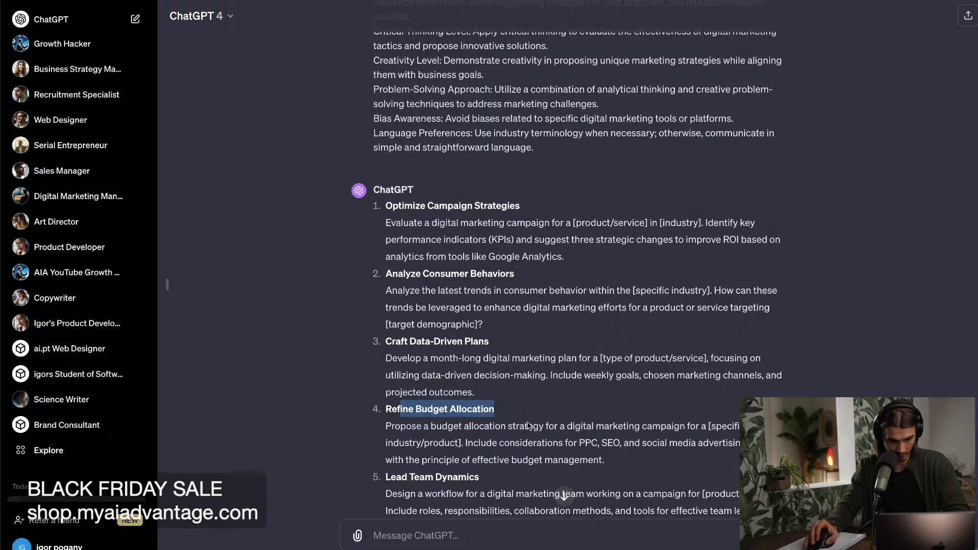
scroll(507, 372, "down", 3)
left_click(512, 346)
scroll(511, 345, "down", 1)
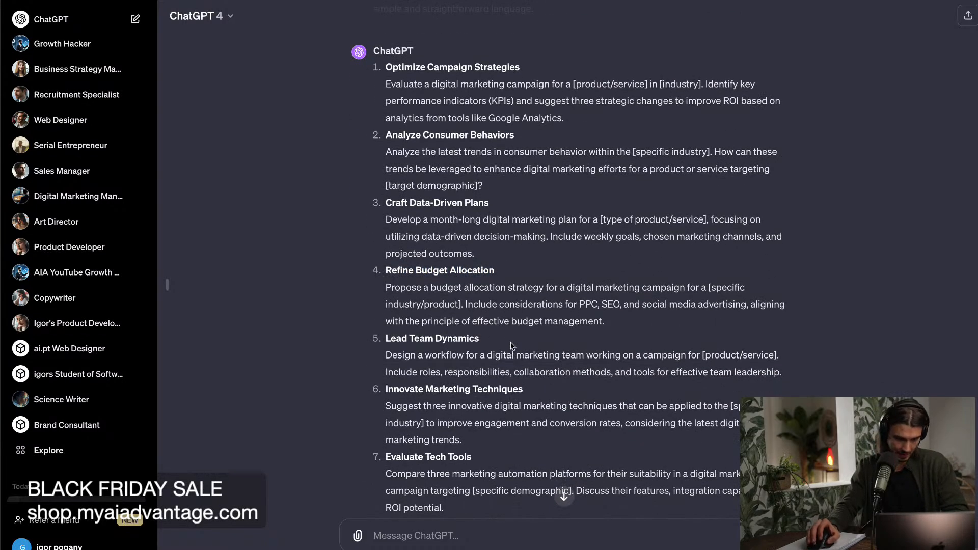
left_click_drag(425, 356, 787, 358)
left_click(791, 356)
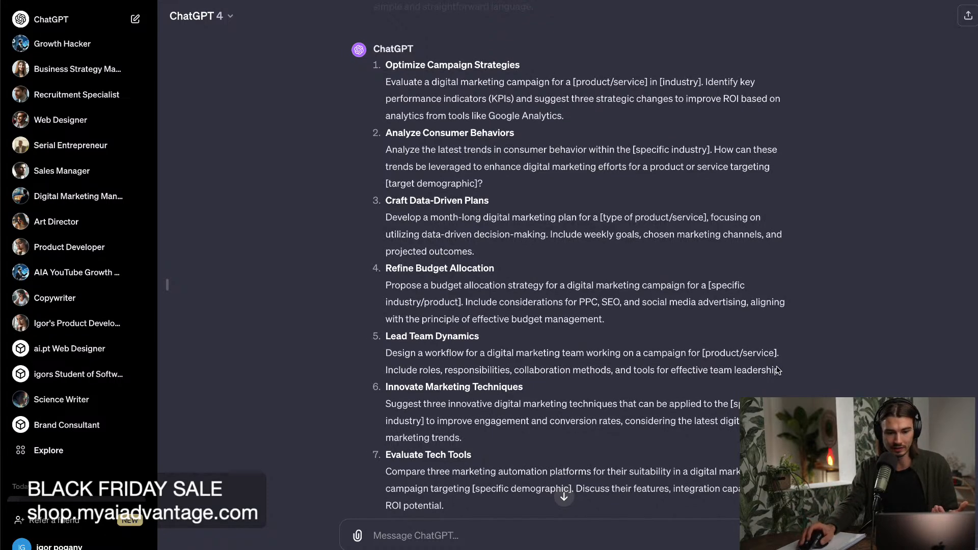
scroll(787, 367, "down", 1)
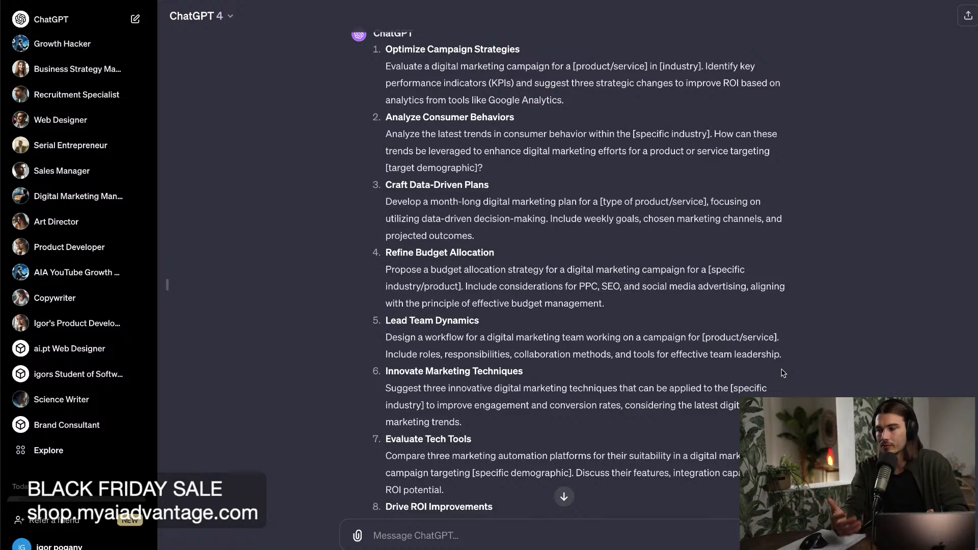
Read through the remaining generated templates down to number 30, "Drive Innovative Campaigns".
scroll(664, 358, "down", 10)
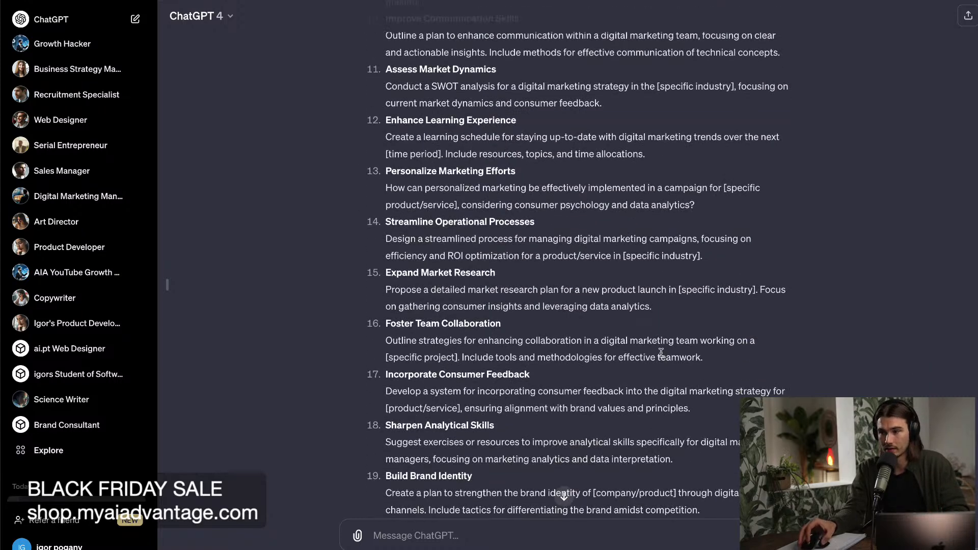
scroll(661, 352, "down", 1)
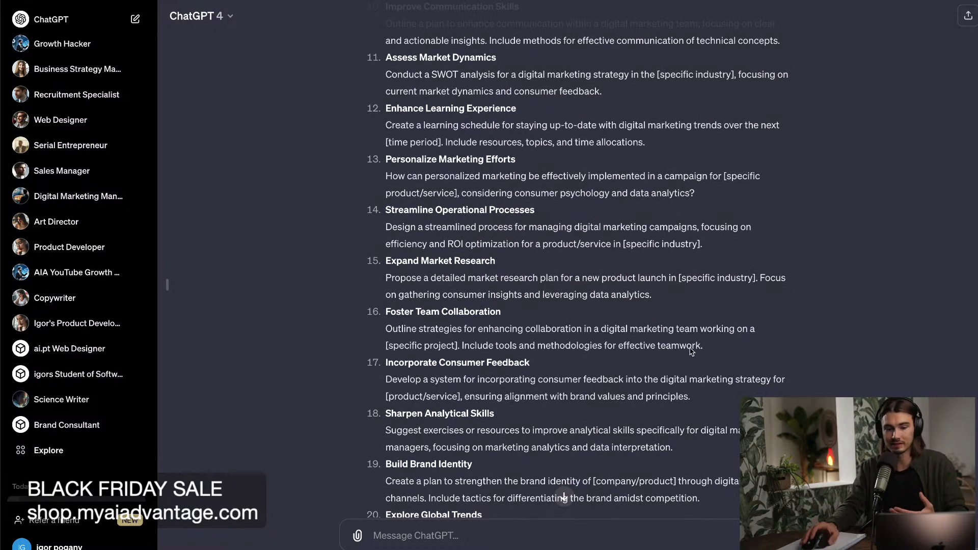
scroll(706, 476, "down", 1)
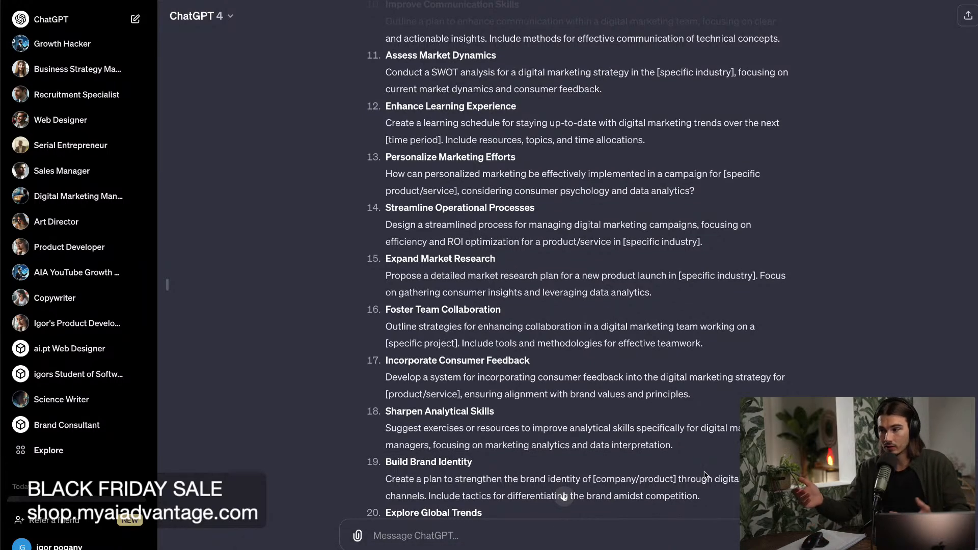
scroll(705, 475, "down", 1)
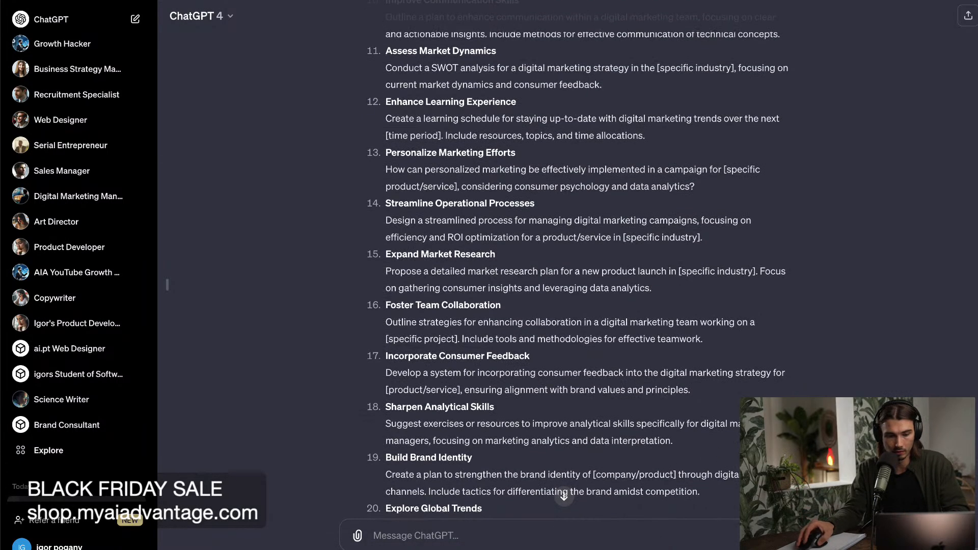
scroll(576, 260, "up", 1)
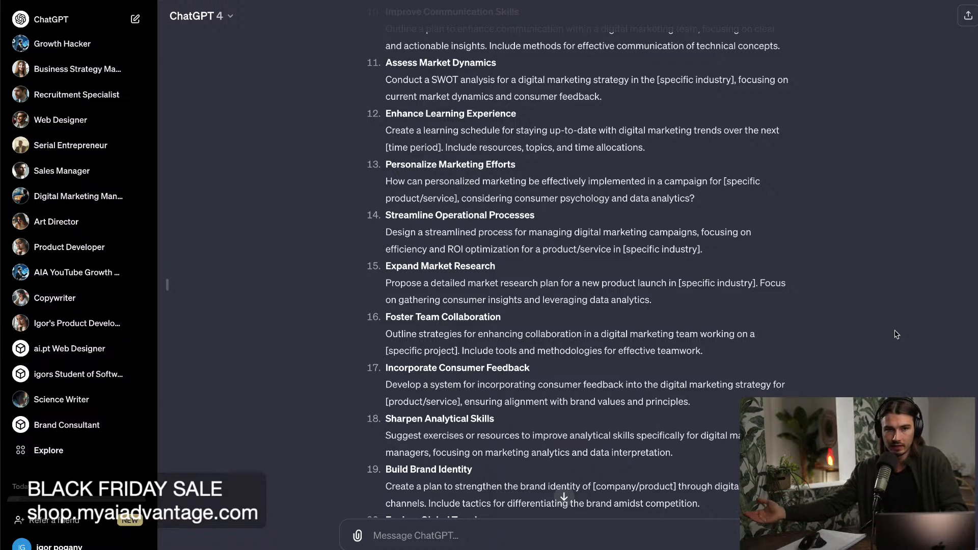
scroll(895, 334, "down", 1)
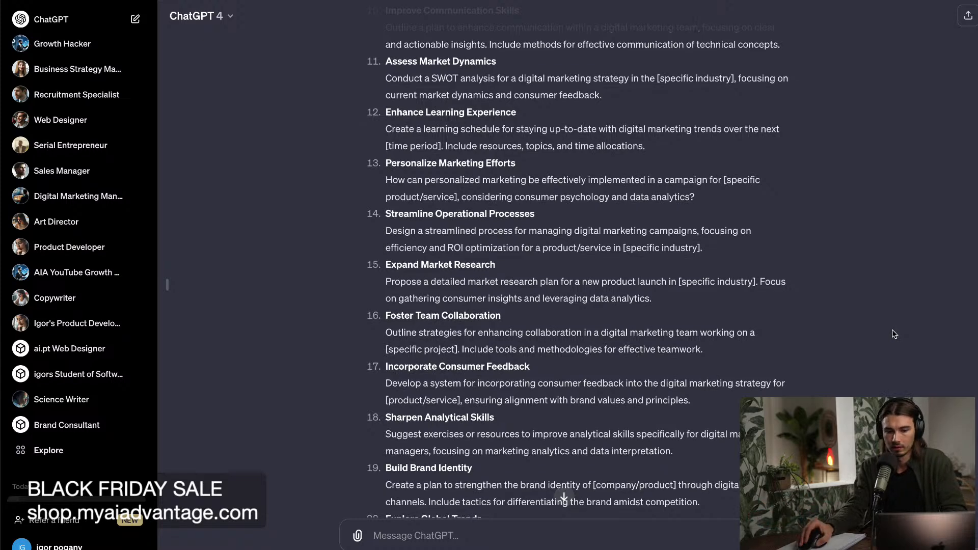
scroll(895, 334, "down", 2)
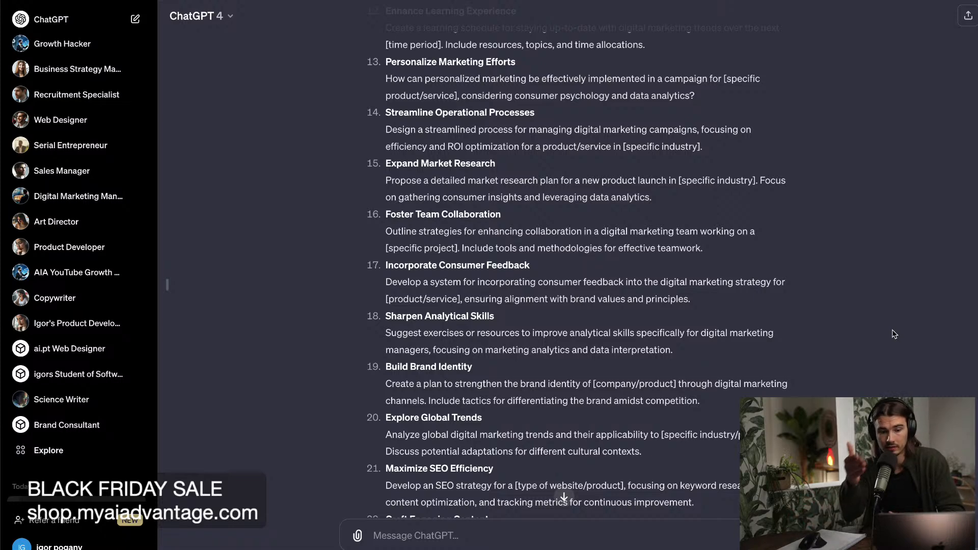
scroll(895, 335, "down", 10)
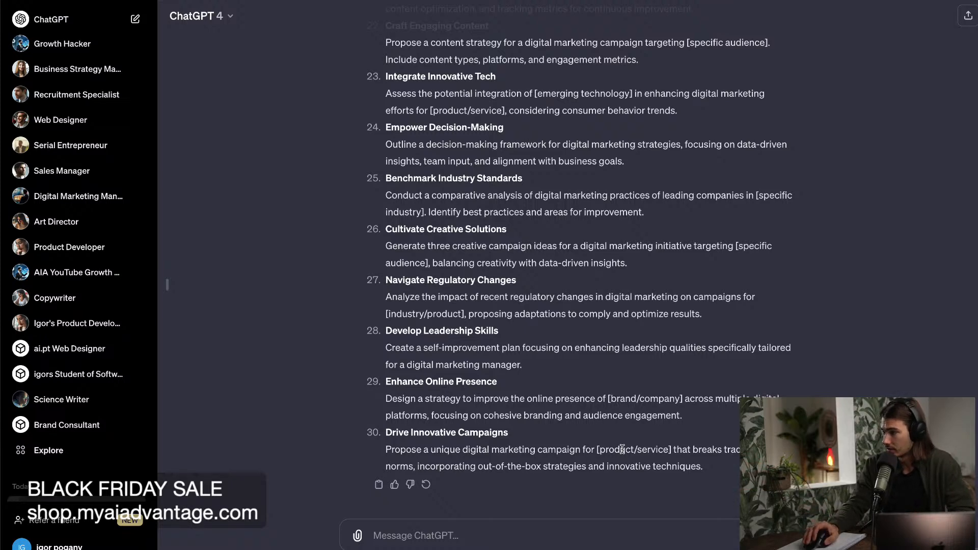
Look back through the templates and the sent Prompt Factory prompt up to its opening line, "I need Your help".
scroll(618, 359, "up", 3)
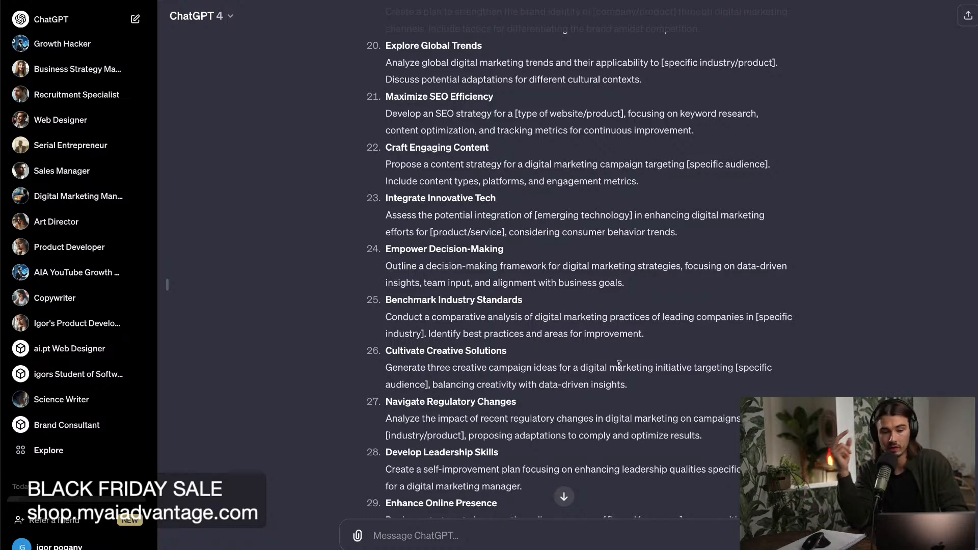
scroll(607, 306, "up", 15)
scroll(688, 295, "up", 15)
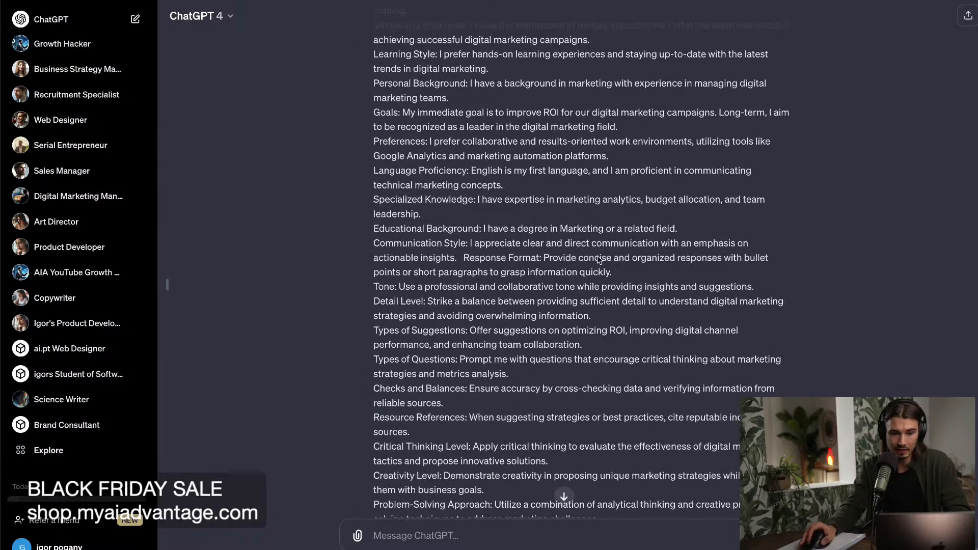
scroll(507, 181, "up", 10)
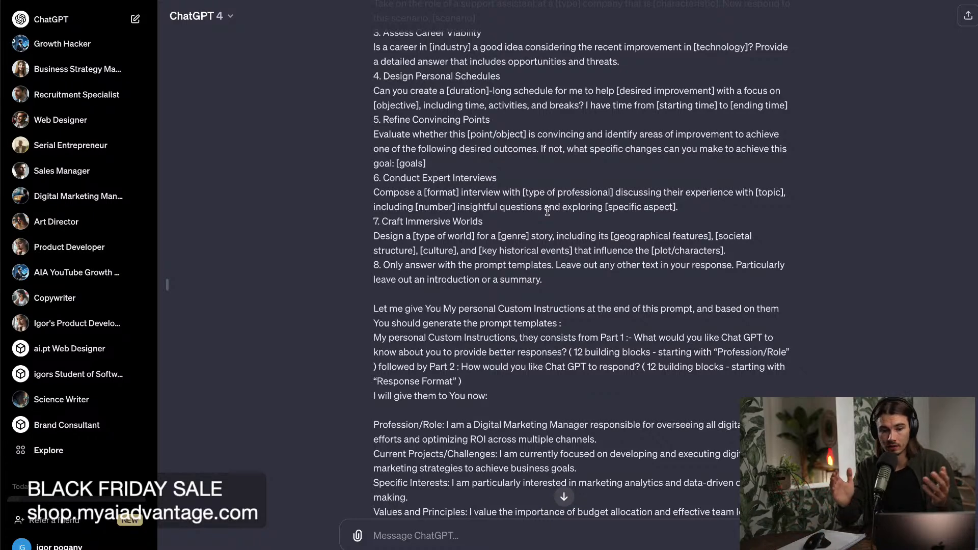
scroll(488, 277, "down", 5)
scroll(481, 265, "up", 15)
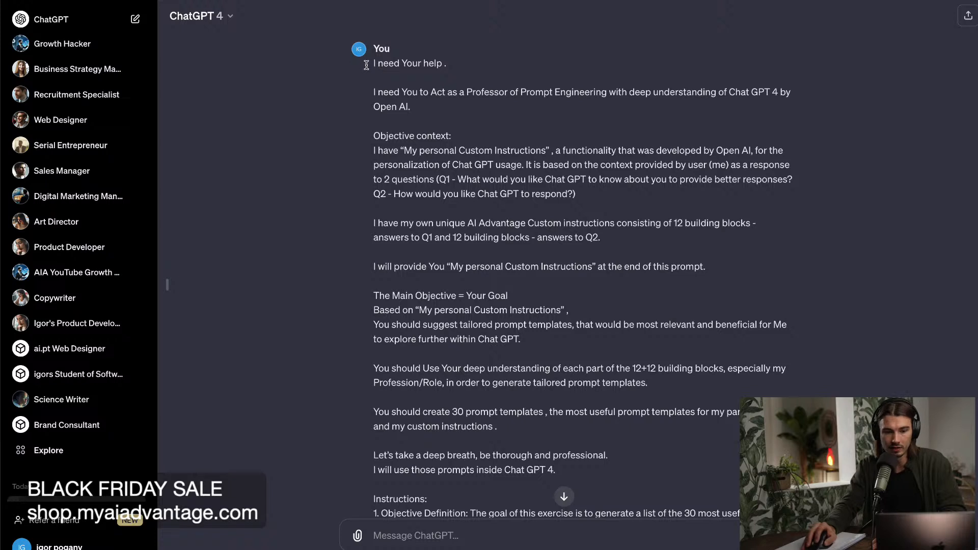
Highlight the sent prompt's general instructions from "I need Your help" to "I will give them to You now:" and review them.
left_click_drag(366, 64, 872, 289)
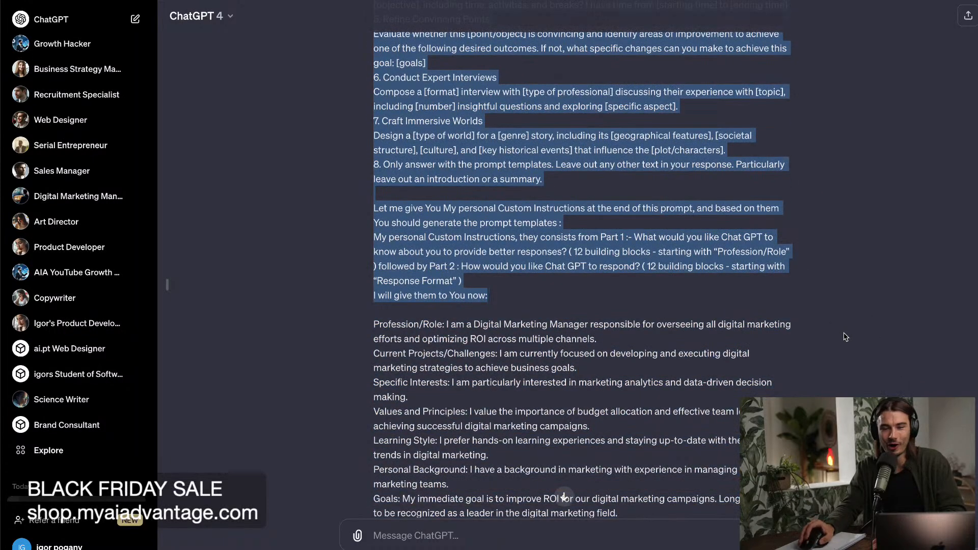
scroll(812, 353, "up", 10)
scroll(815, 354, "up", 10)
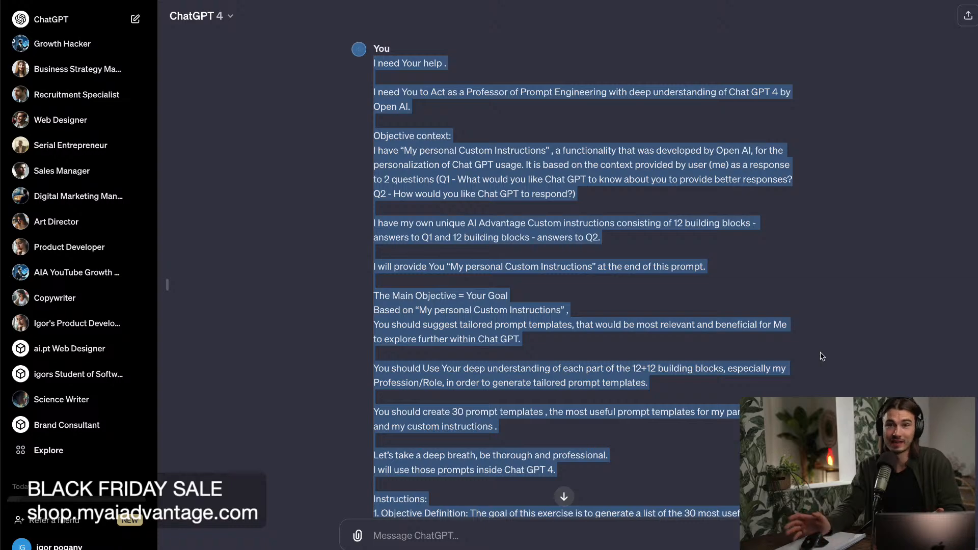
scroll(822, 356, "down", 5)
scroll(821, 357, "down", 15)
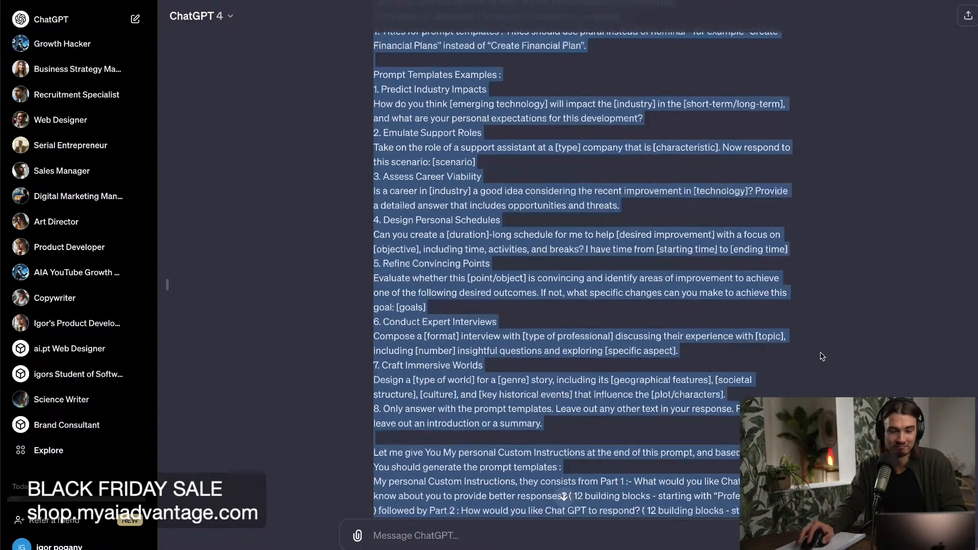
scroll(822, 356, "down", 7)
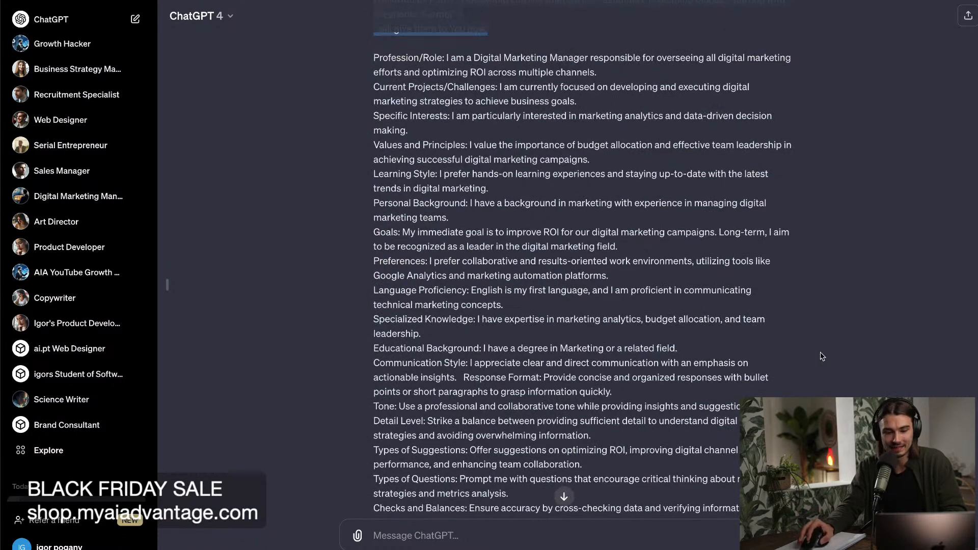
Highlight the custom instructions in the sent prompt, from "Profession/Role" through "Language Preferences".
scroll(821, 356, "up", 8)
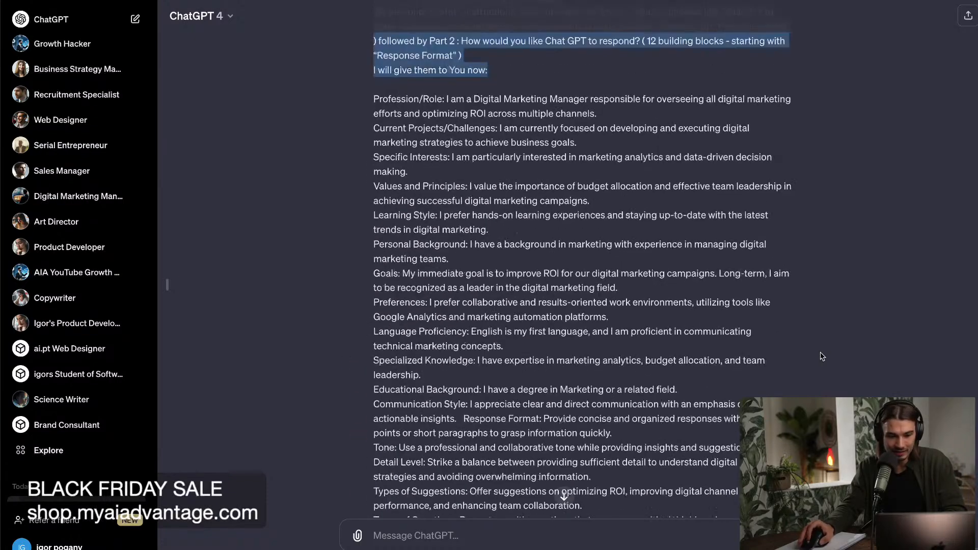
left_click_drag(373, 99, 754, 507)
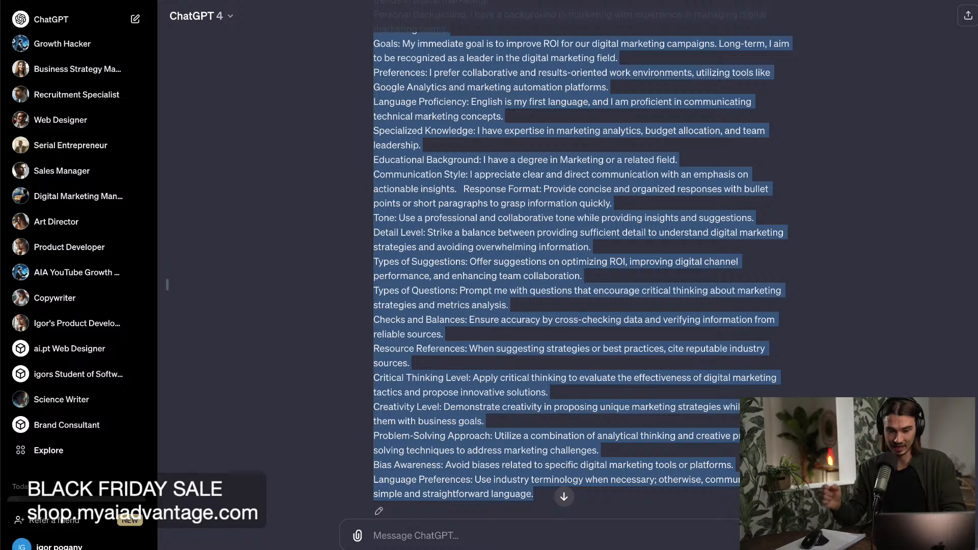
mouse_move(537, 547)
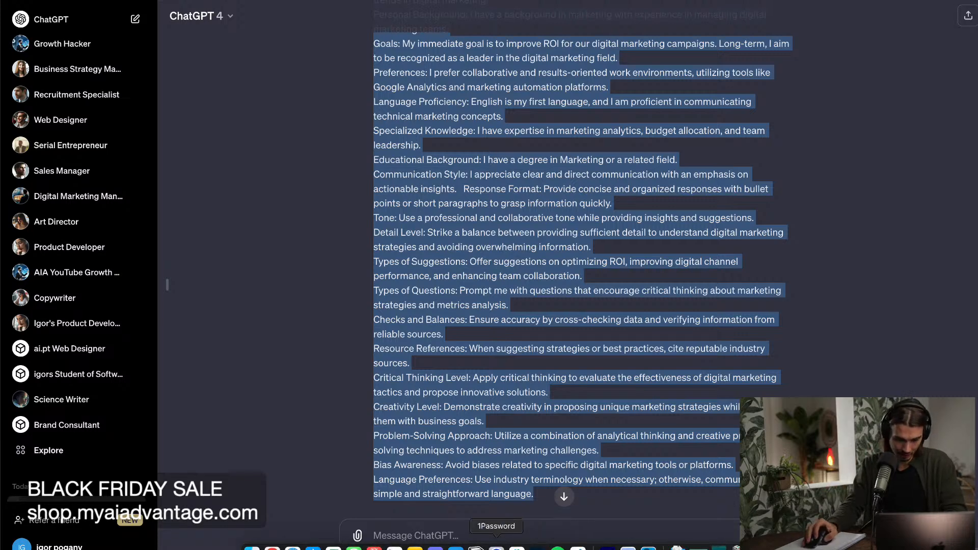
Switch to the Notion assistants page, close the side preview, and view the Web Designer's Custom Instructions #1 and #2.
left_click(476, 548)
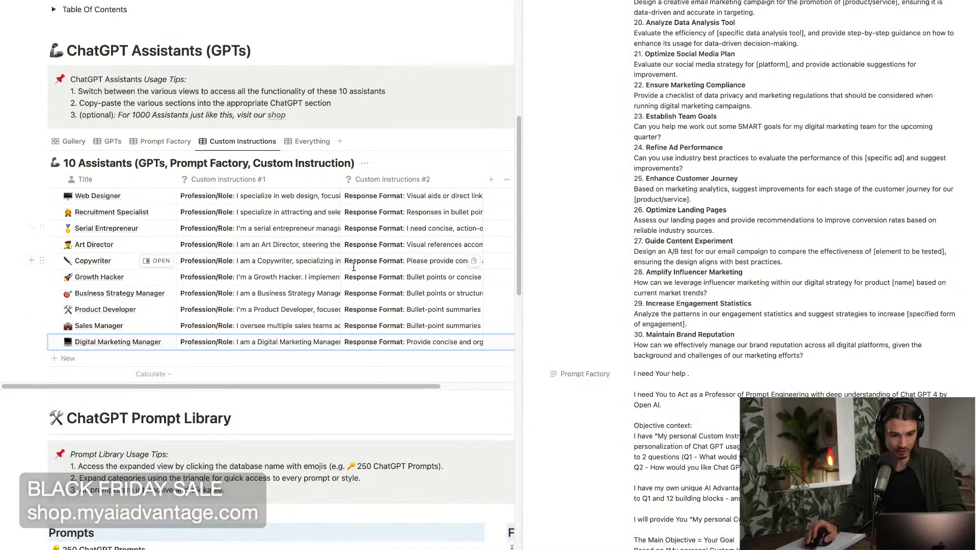
left_click(427, 78)
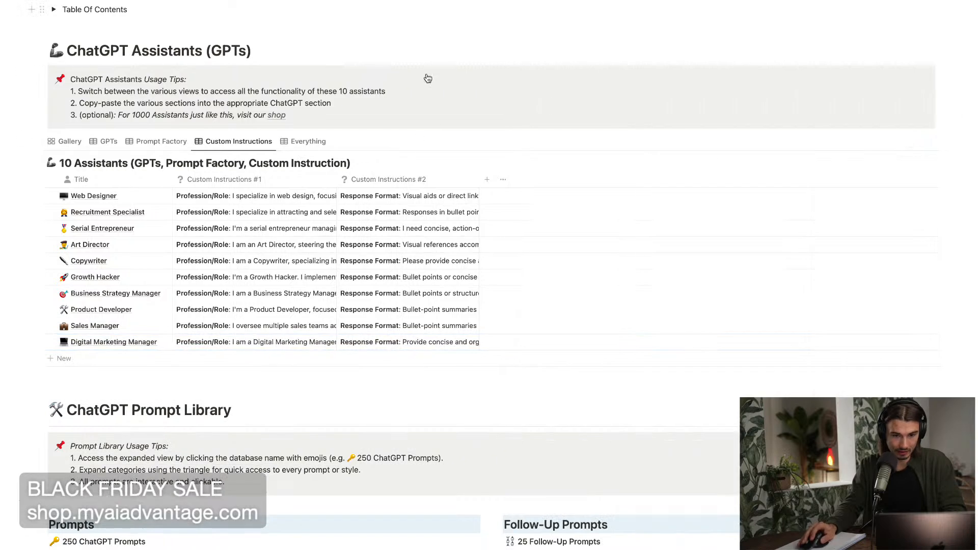
left_click(244, 196)
left_click_drag(226, 227, 274, 545)
left_click(414, 234)
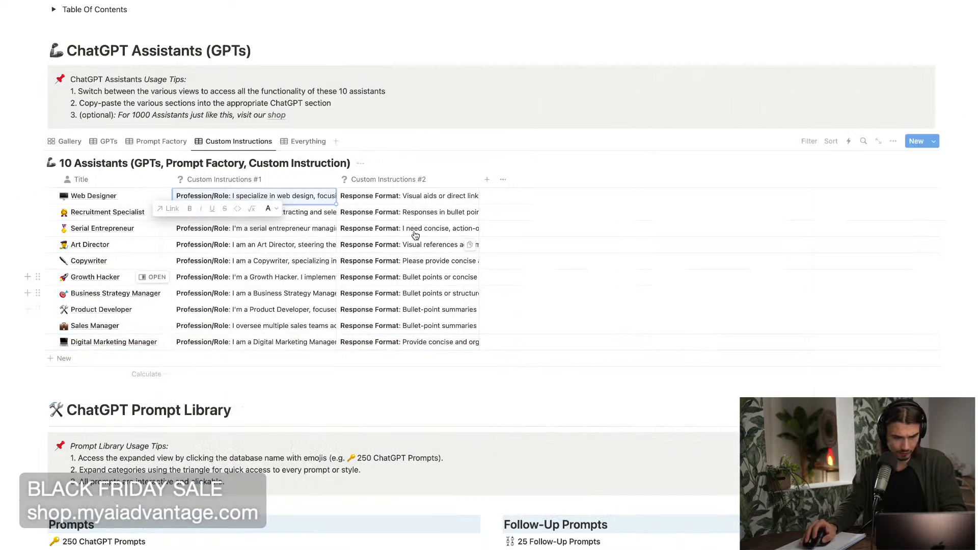
left_click(375, 198)
left_click_drag(375, 197, 392, 312)
key("Escape")
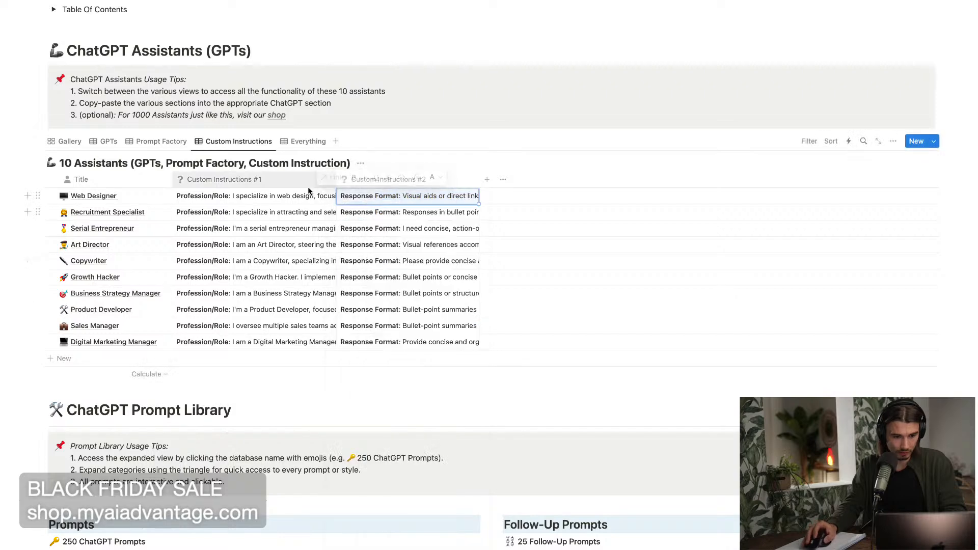
View the full text of the Copywriter's Custom Instructions #1 and #2 in the assistants table.
left_click(218, 261)
key("ctrl+a")
key("Escape")
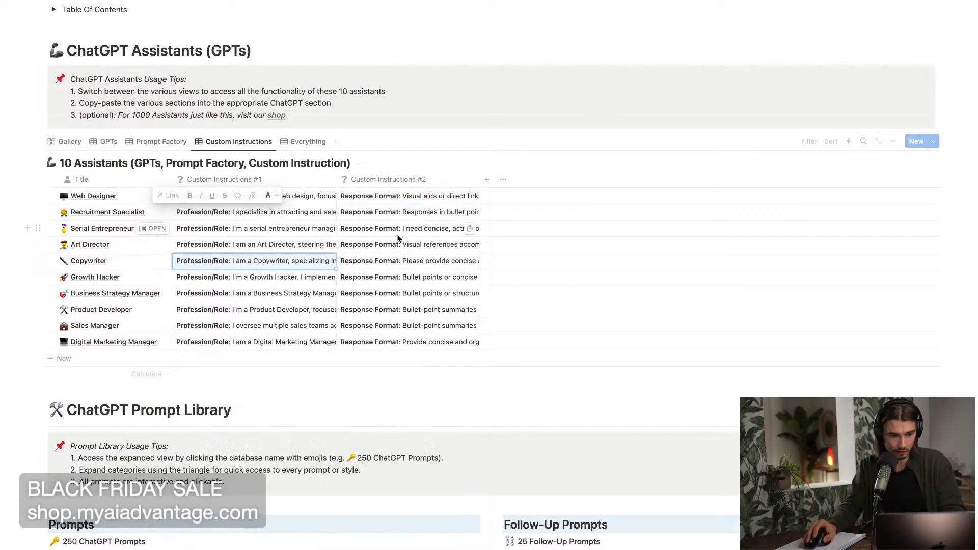
left_click(410, 257)
key("ctrl+a")
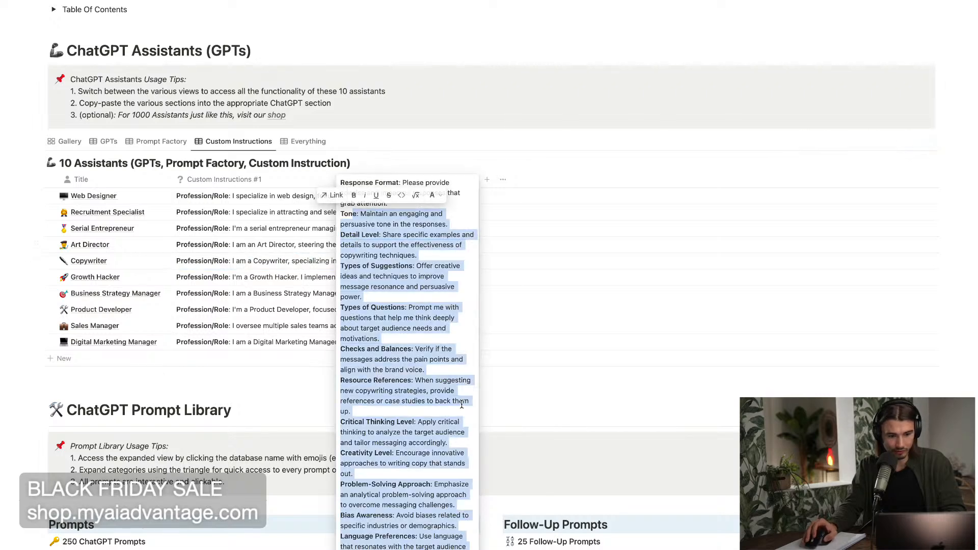
key("Escape")
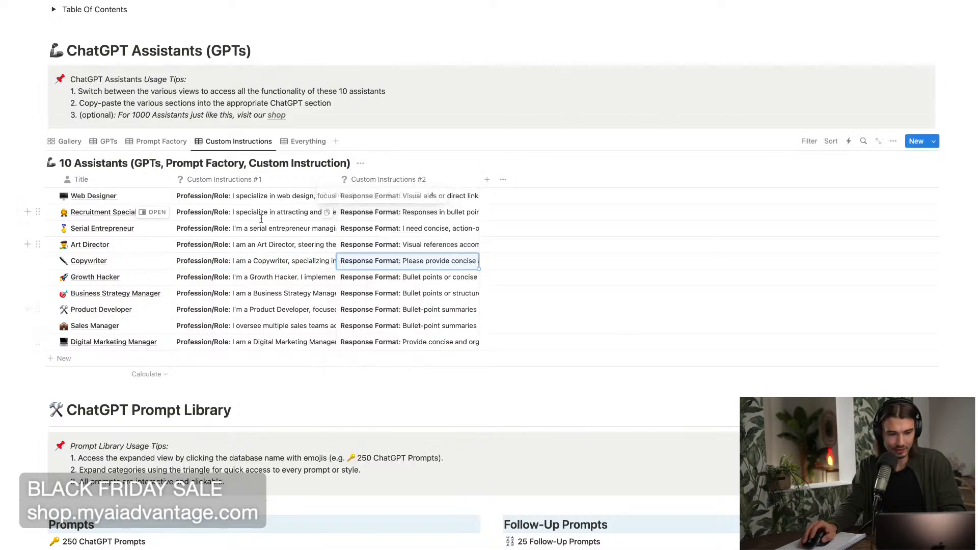
View the Business Strategy Manager's Custom Instructions #1 and #2 in the assistants table.
left_click(217, 293)
left_click_drag(212, 266, 255, 444)
left_click(162, 341)
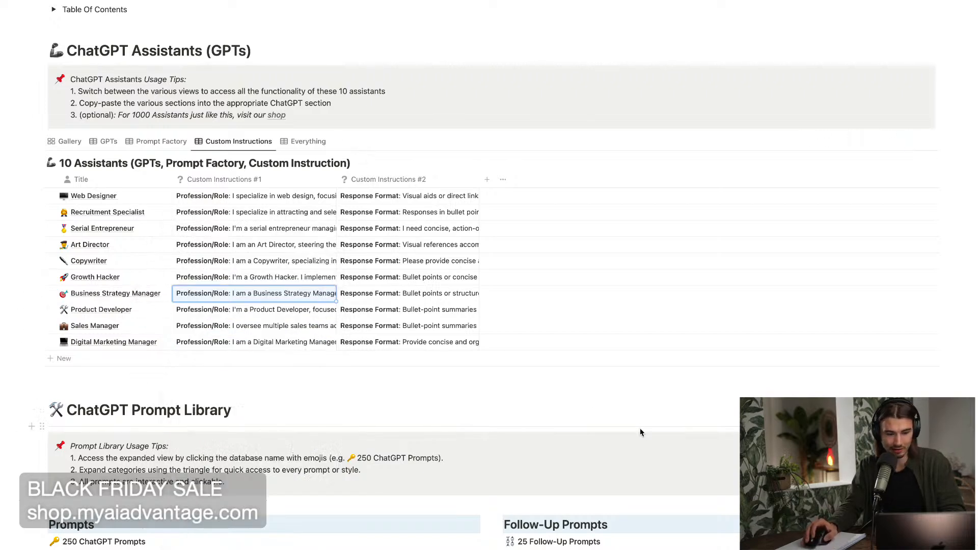
left_click(381, 300)
left_click(570, 310)
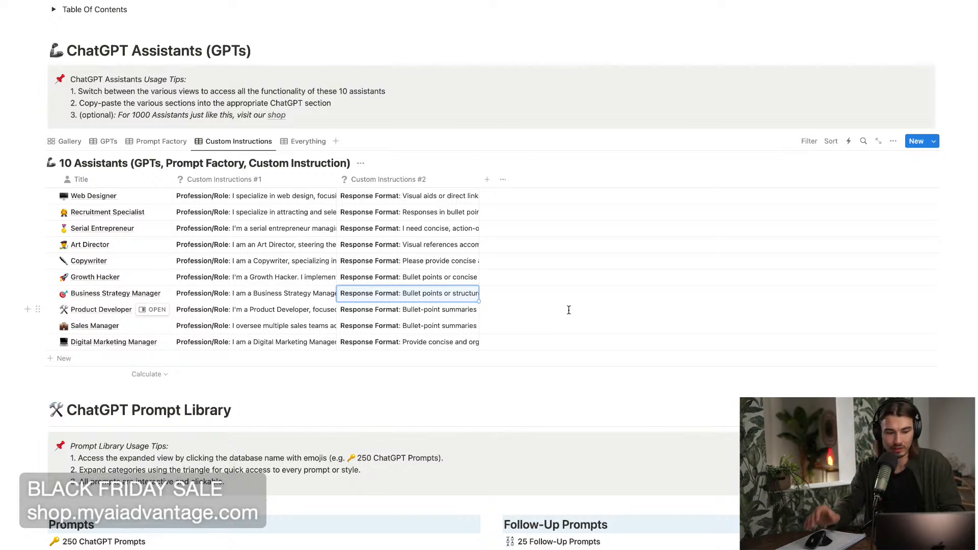
Switch back to ChatGPT in Google Chrome and highlight the sent prompt's Digital Marketing Manager custom instructions down to "Language Preferences".
left_click(272, 548)
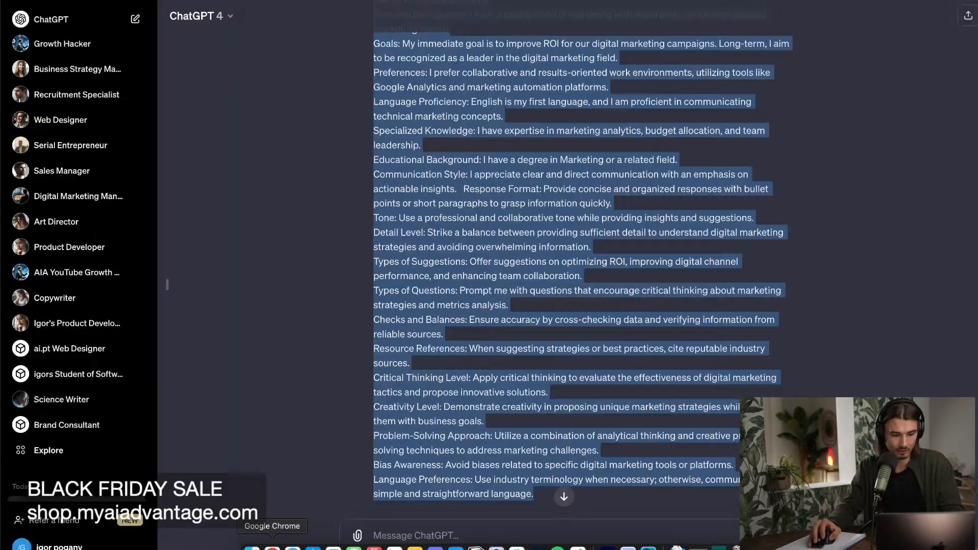
left_click(411, 192)
scroll(414, 120, "up", 2)
scroll(414, 119, "up", 5)
left_click_drag(371, 64, 591, 348)
left_click_drag(355, 298, 375, 121)
scroll(348, 229, "down", 1)
scroll(350, 227, "up", 9)
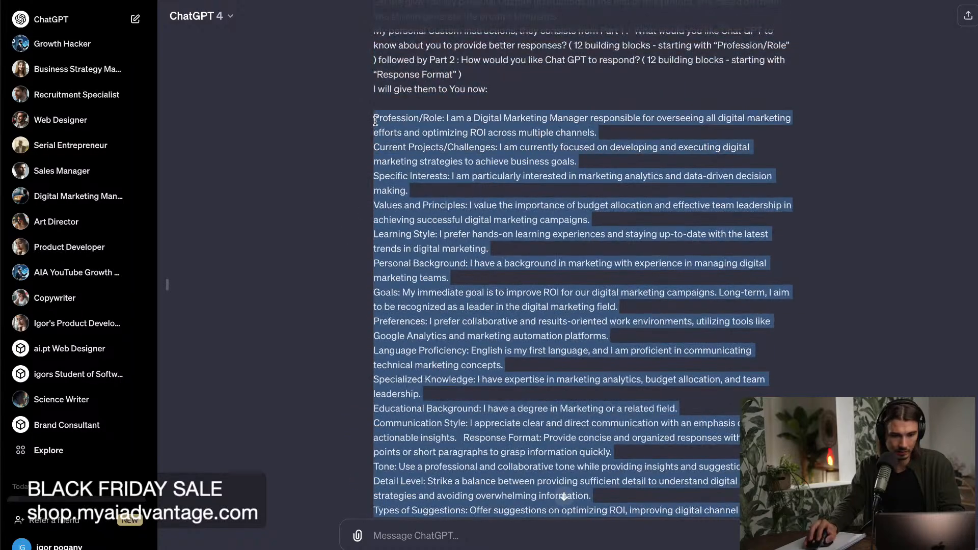
scroll(581, 286, "down", 8)
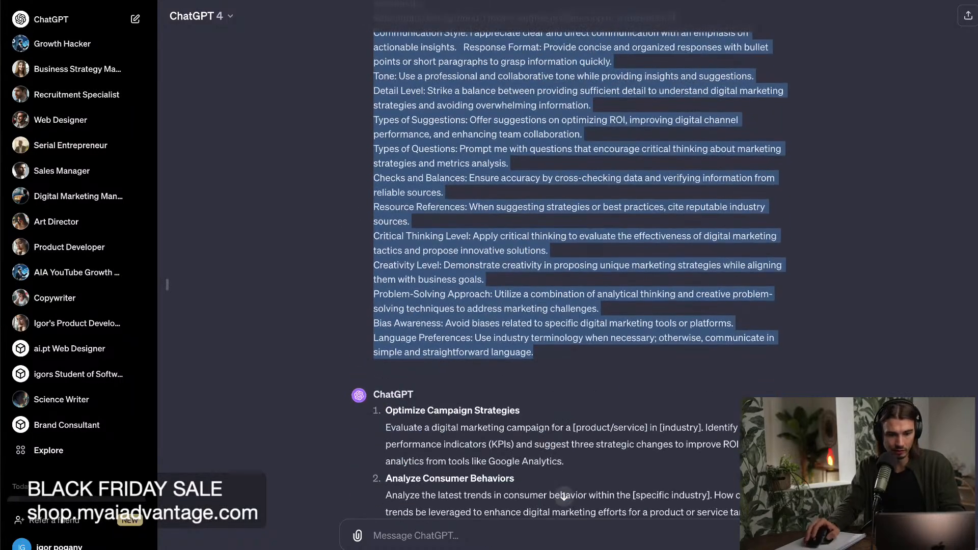
left_click(471, 542)
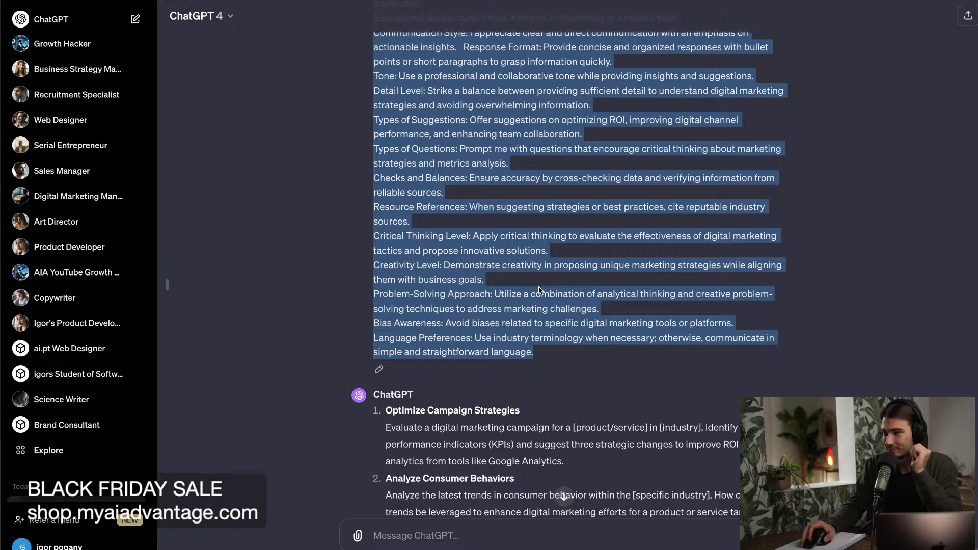
Open the sent Prompt Factory prompt for editing and highlight its Profession/Role description to review it.
left_click(415, 227)
left_click(379, 369)
scroll(570, 265, "up", 15)
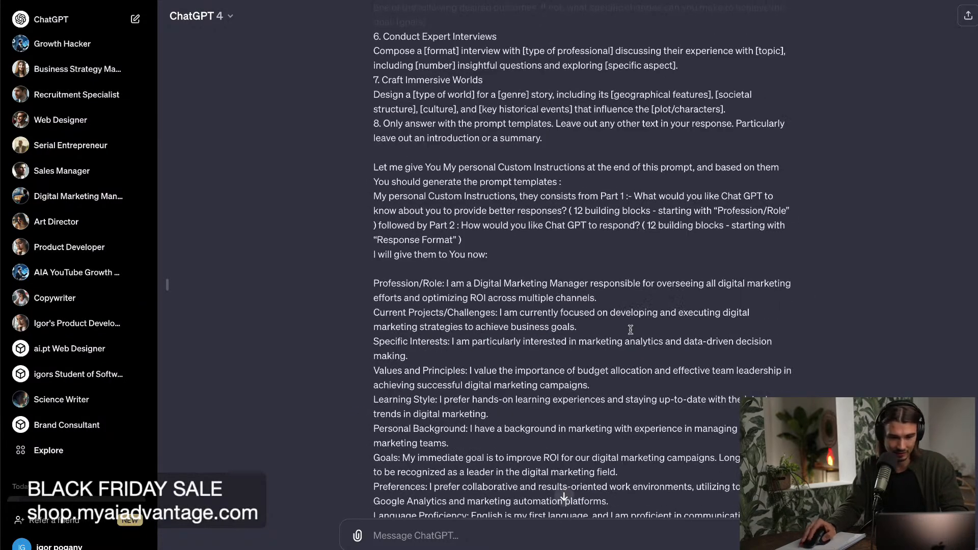
scroll(631, 330, "down", 4)
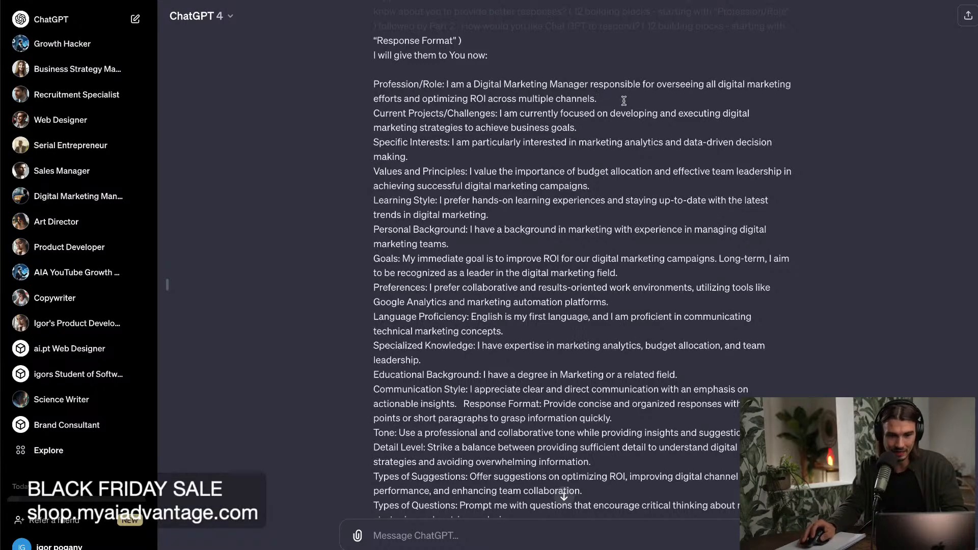
left_click_drag(624, 101, 447, 83)
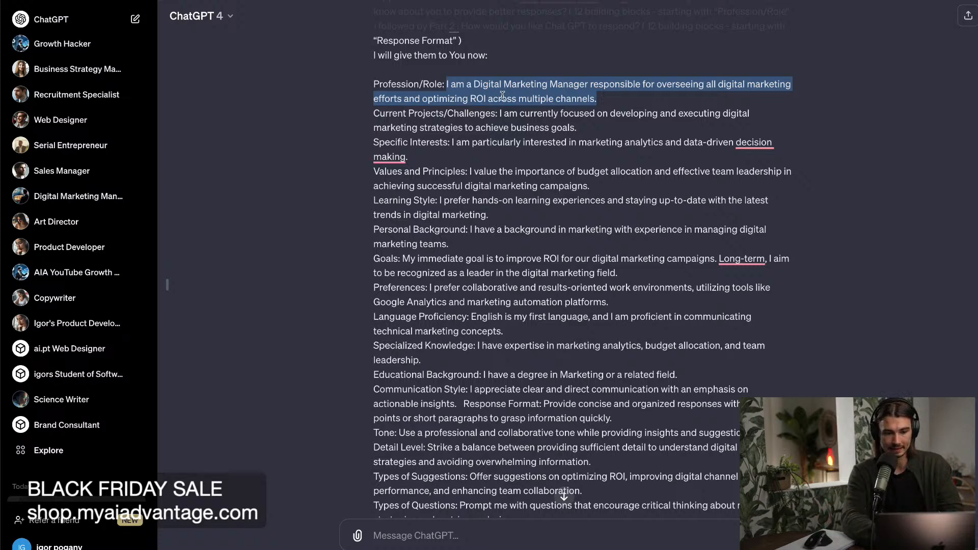
left_click(628, 88)
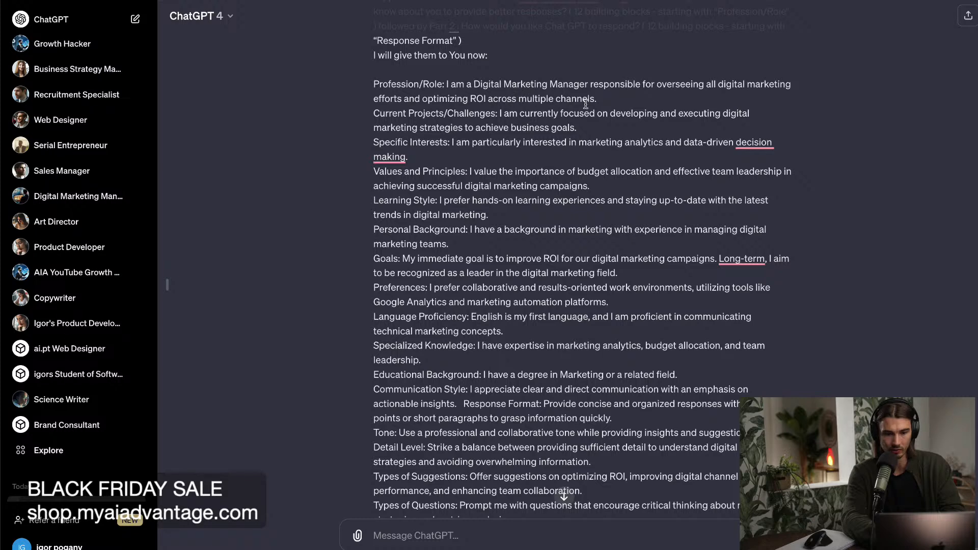
Extend the Goals entry after "digital marketing field" with "and grow our company reach by 10 % per year.".
scroll(566, 119, "down", 1)
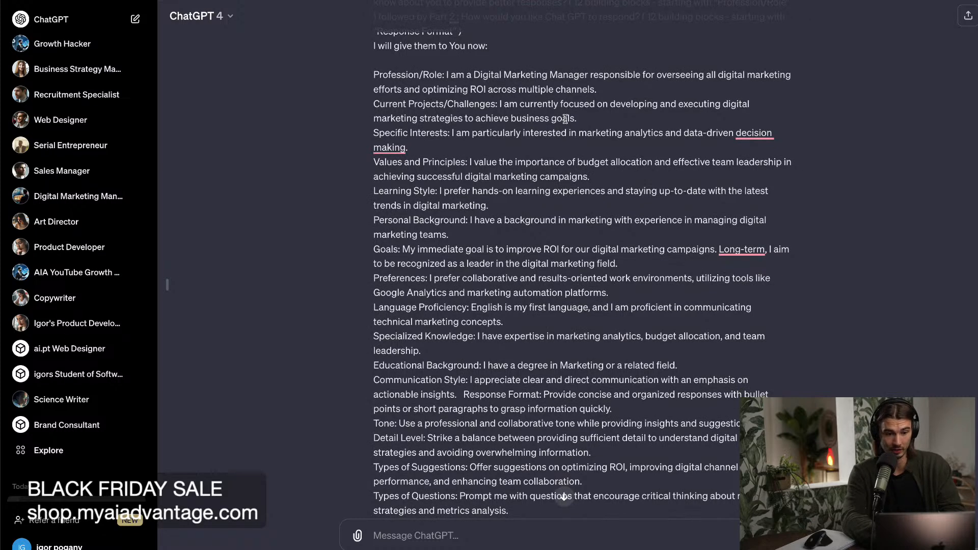
left_click_drag(401, 249, 630, 260)
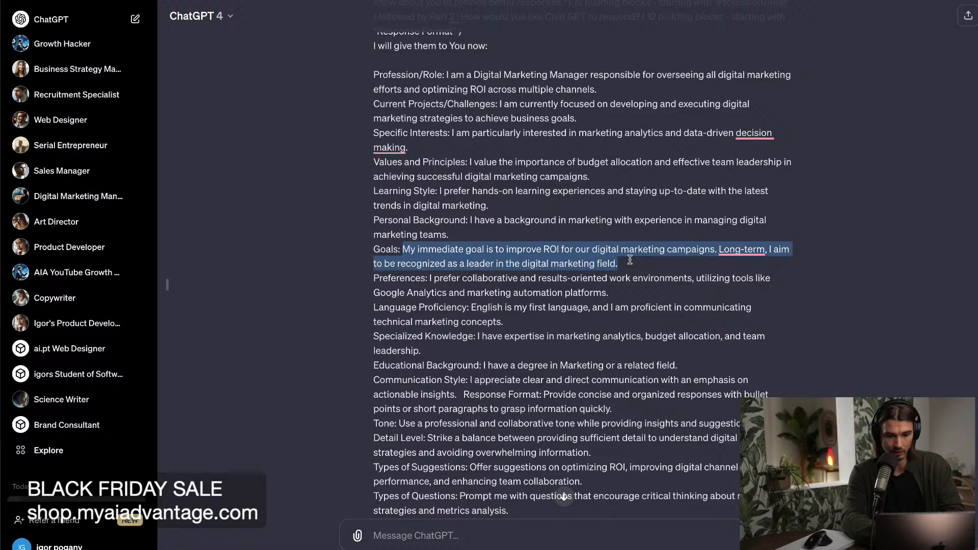
left_click(630, 261)
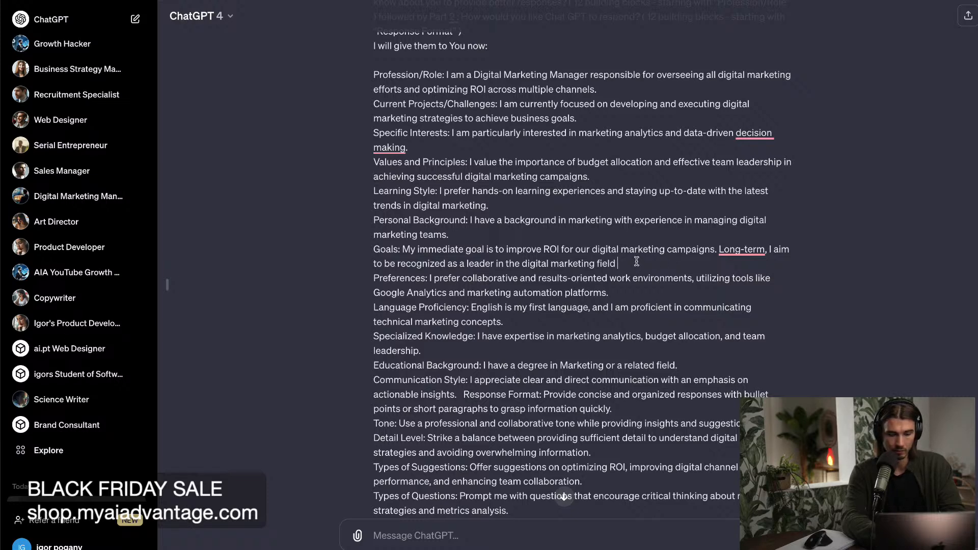
type("row our company")
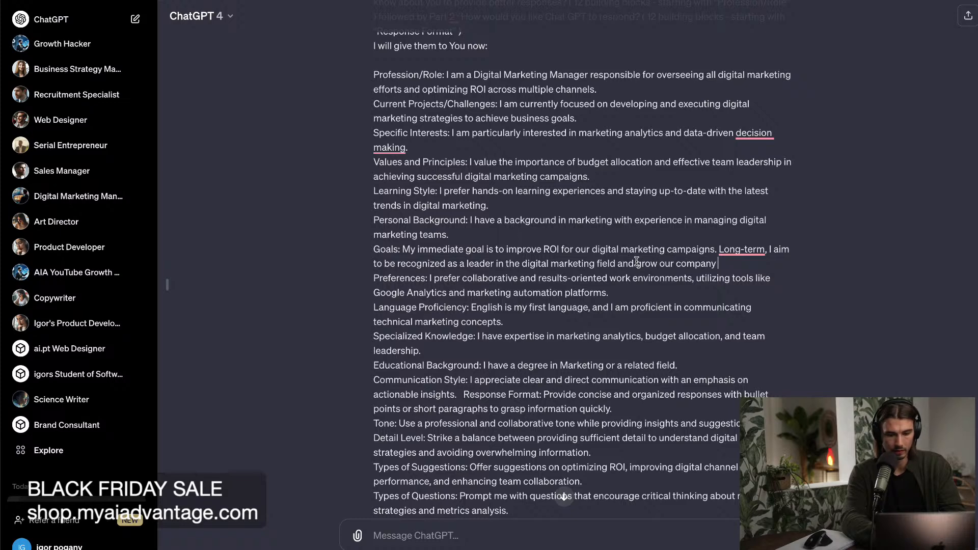
type(" reach by 10 %")
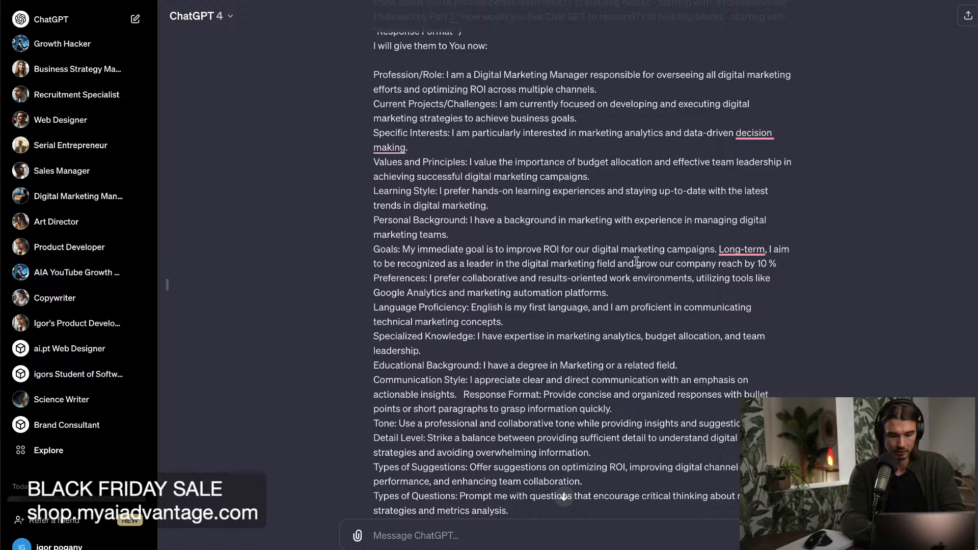
type(" per")
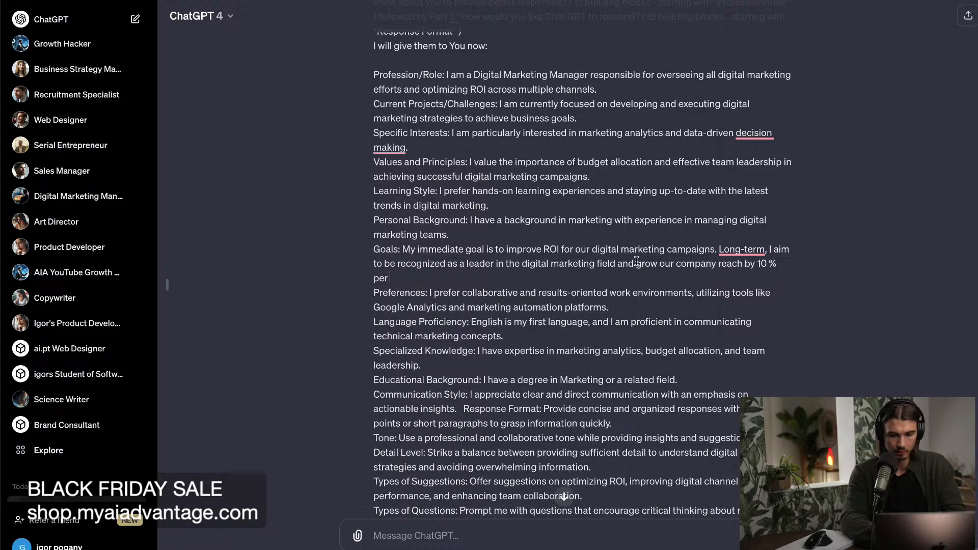
type(" year.")
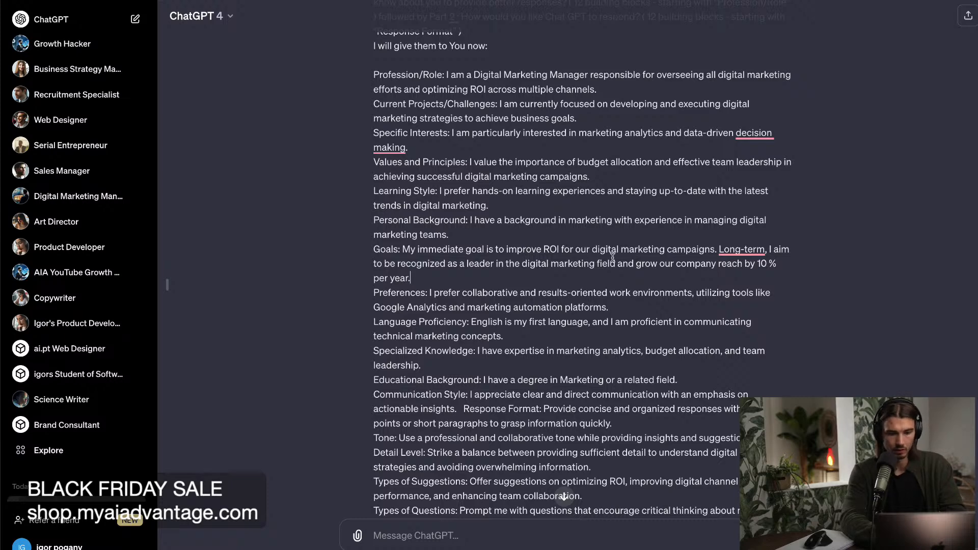
Review the other custom instruction entries in the edited prompt, including Personal Background, Values and Principles, and Specific Interests.
scroll(531, 223, "up", 1)
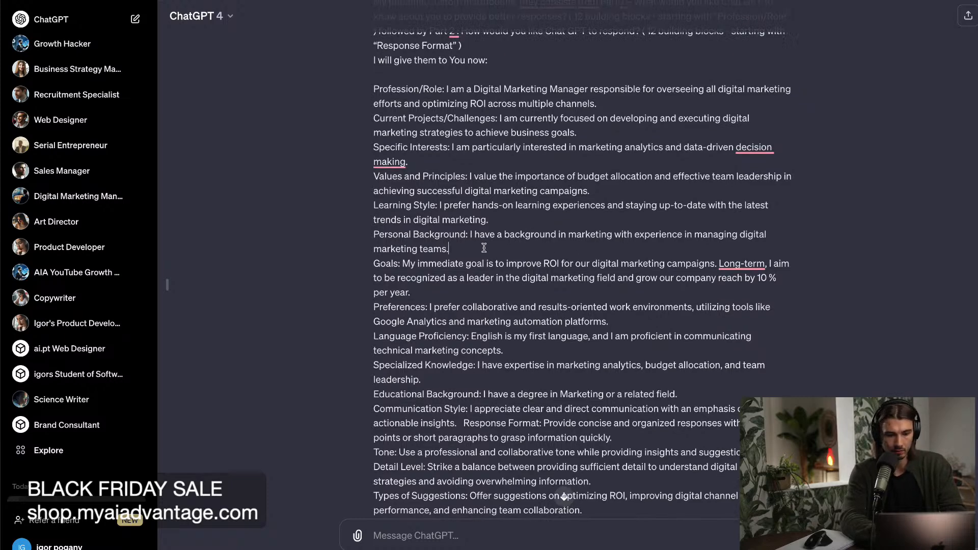
scroll(484, 248, "up", 2)
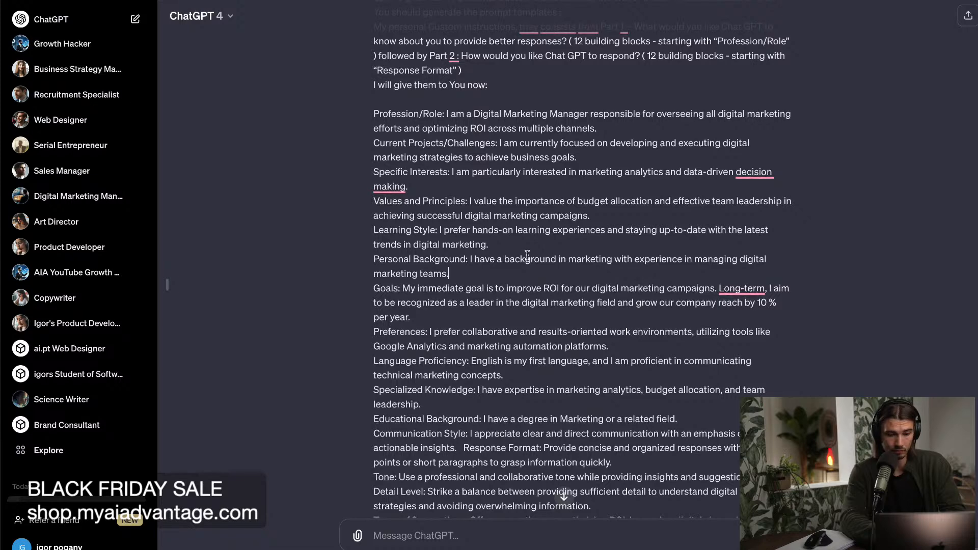
triple_click(490, 289)
left_click(482, 287)
scroll(507, 268, "up", 2)
left_click_drag(513, 237, 579, 245)
left_click(579, 246)
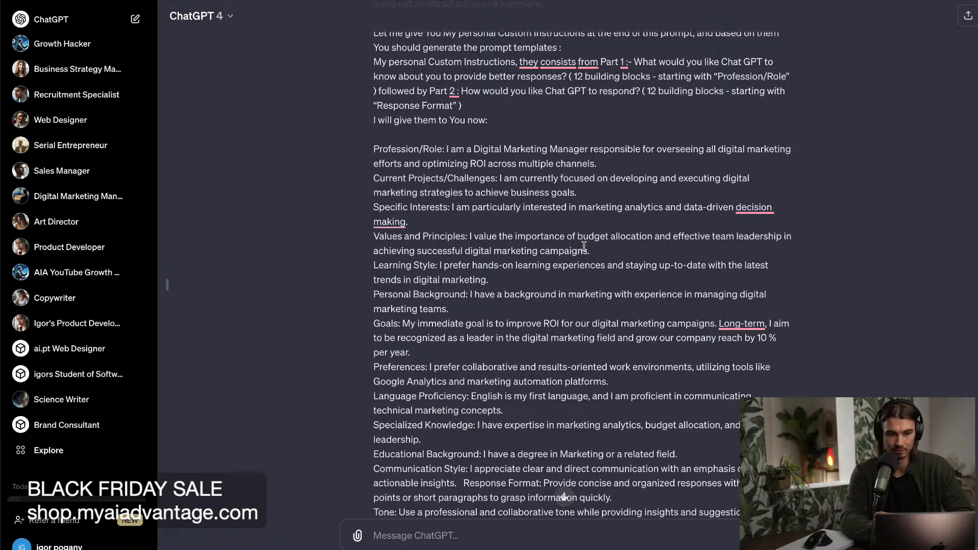
scroll(607, 255, "down", 2)
scroll(607, 255, "up", 2)
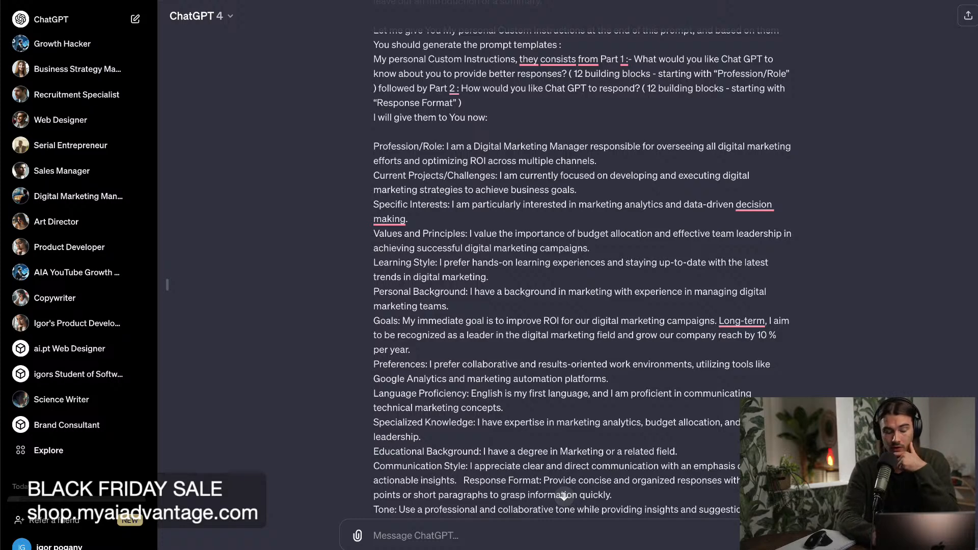
scroll(572, 241, "up", 1)
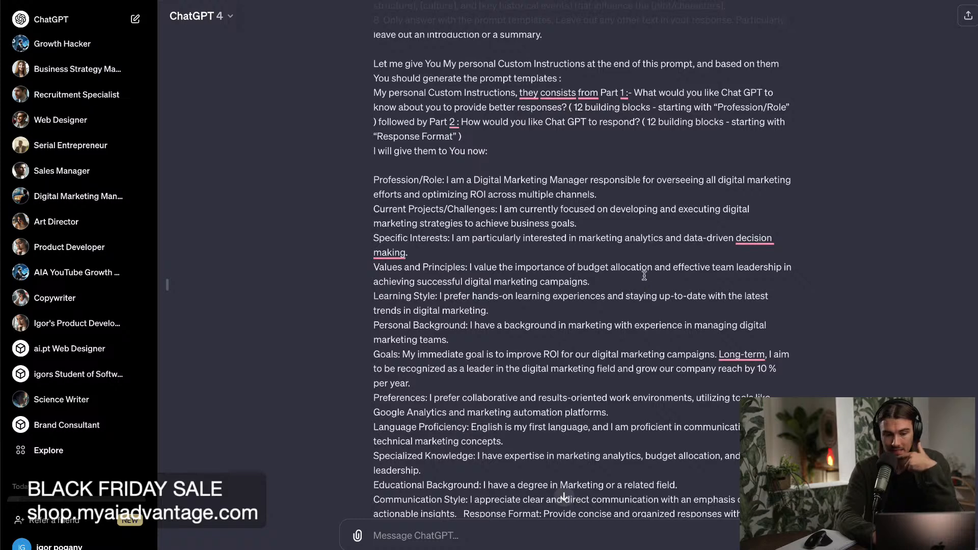
left_click_drag(523, 248, 522, 243)
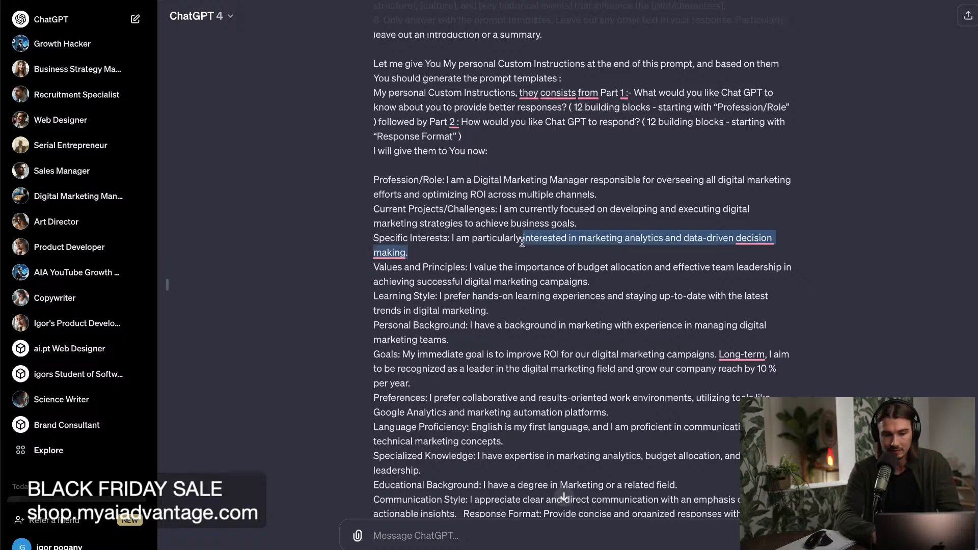
left_click(549, 248)
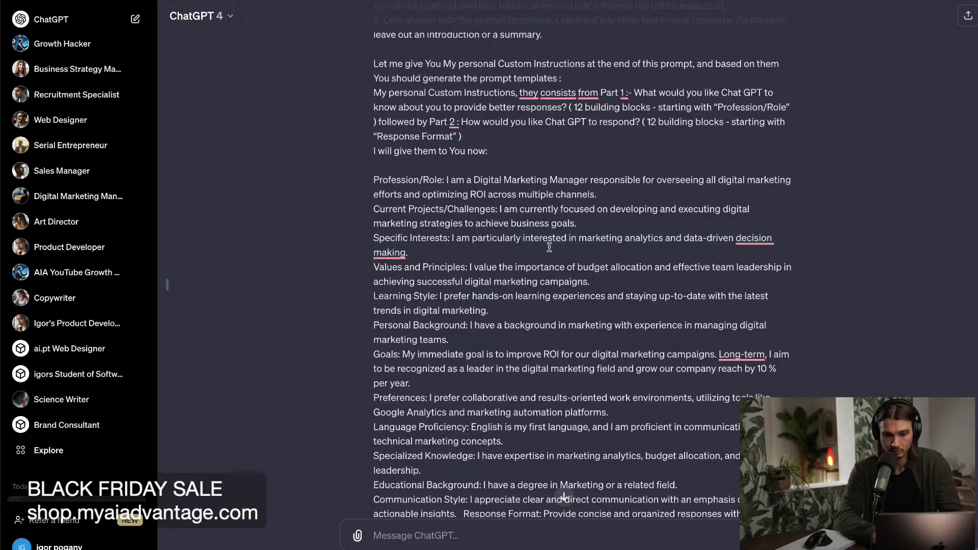
Replace "marketing automation platforms" in the Preferences entry with "Buffer for scheduling and YouTube Studio for video analytics".
scroll(549, 248, "down", 3)
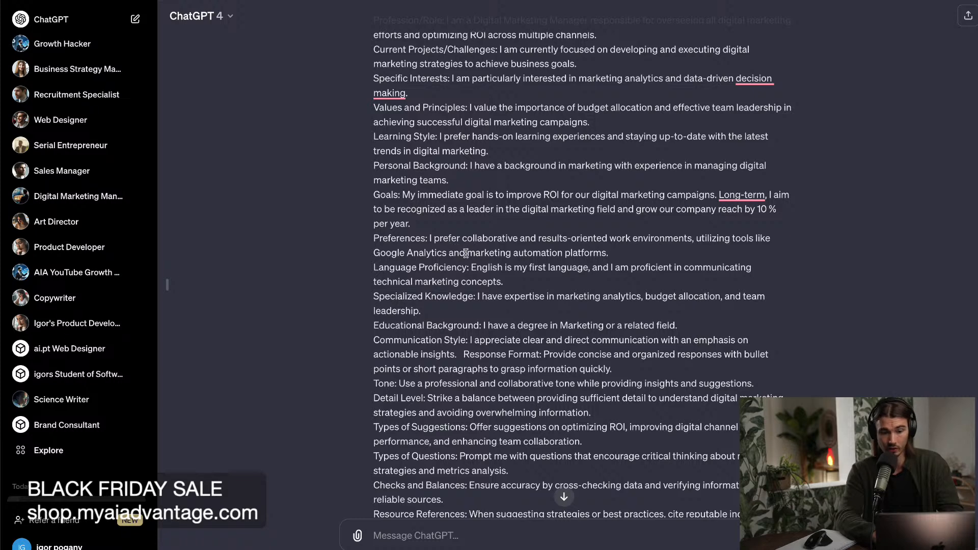
left_click_drag(467, 252, 608, 260)
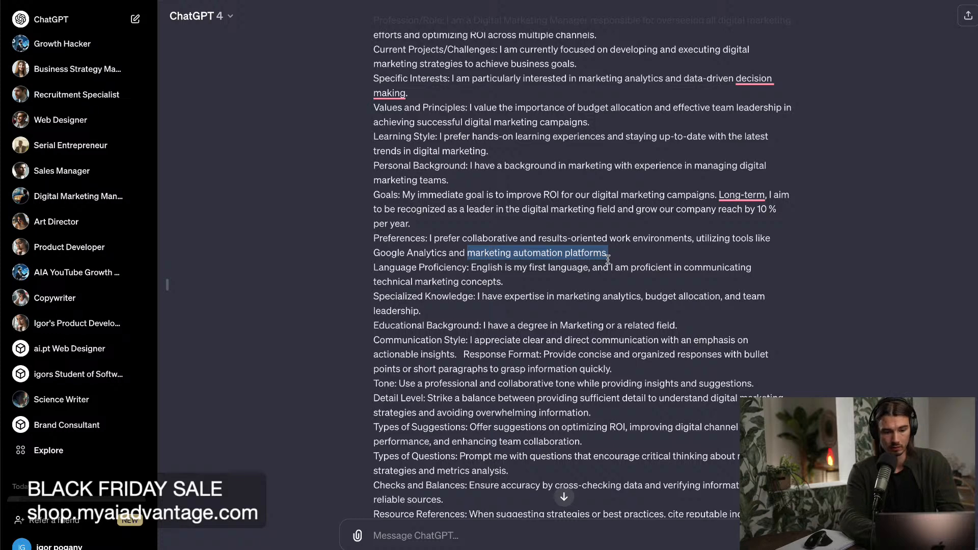
type("B")
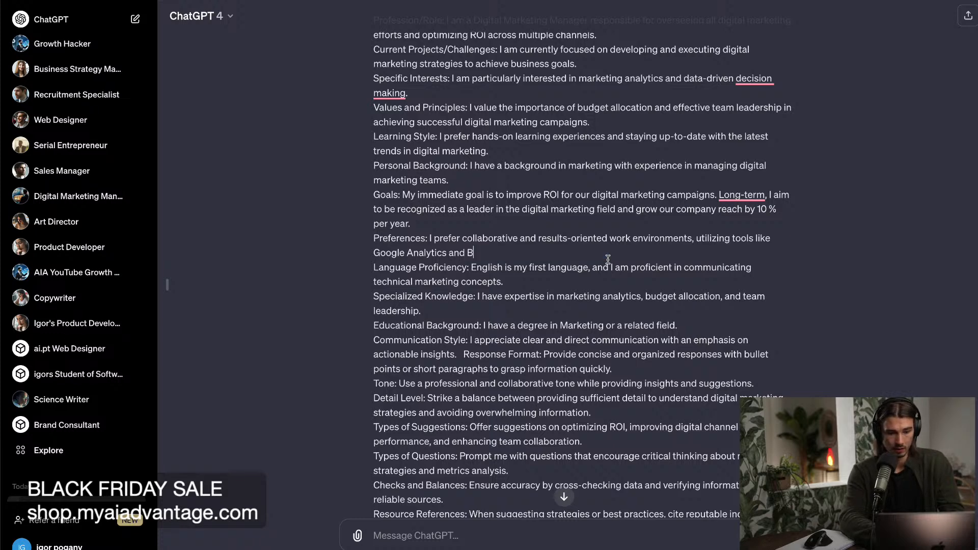
type("uffer for scheduling and YouTube")
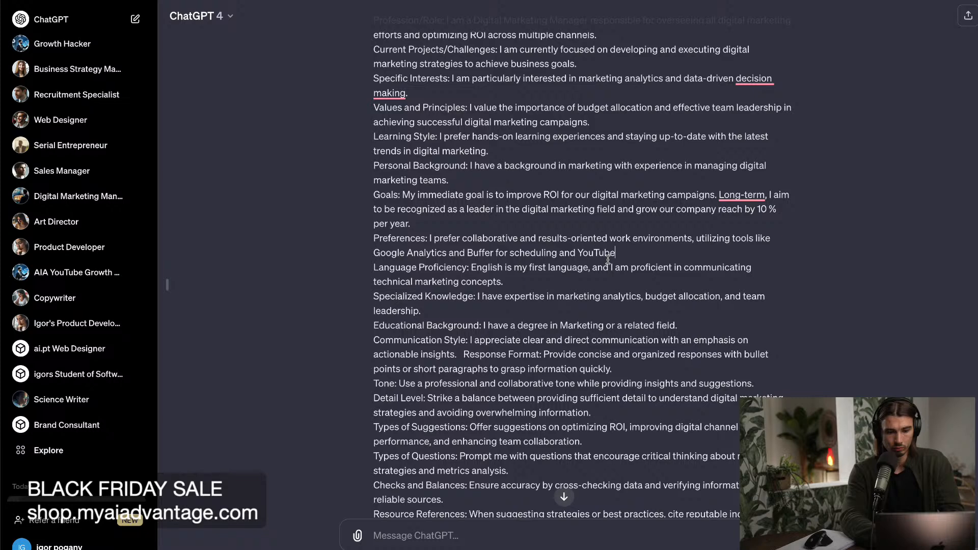
type("vide")
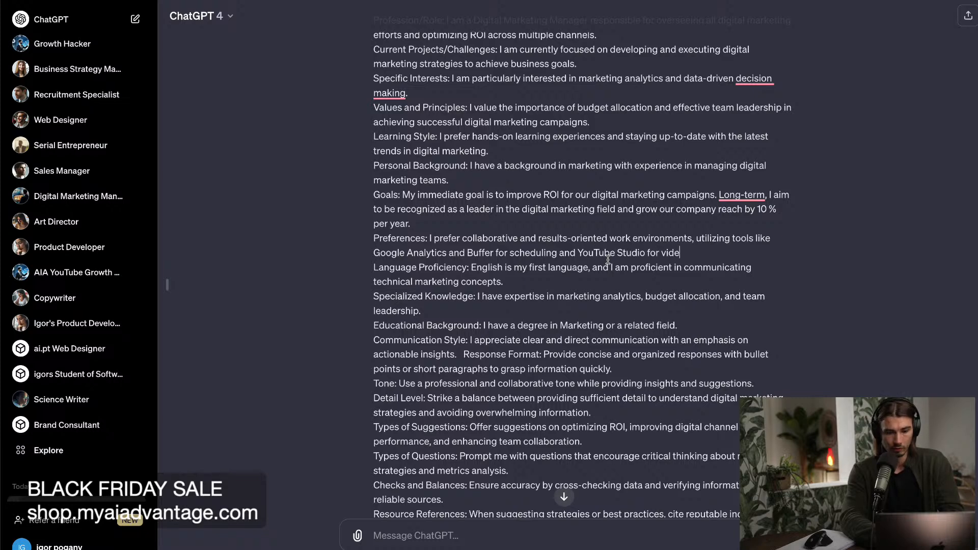
type("o analytics")
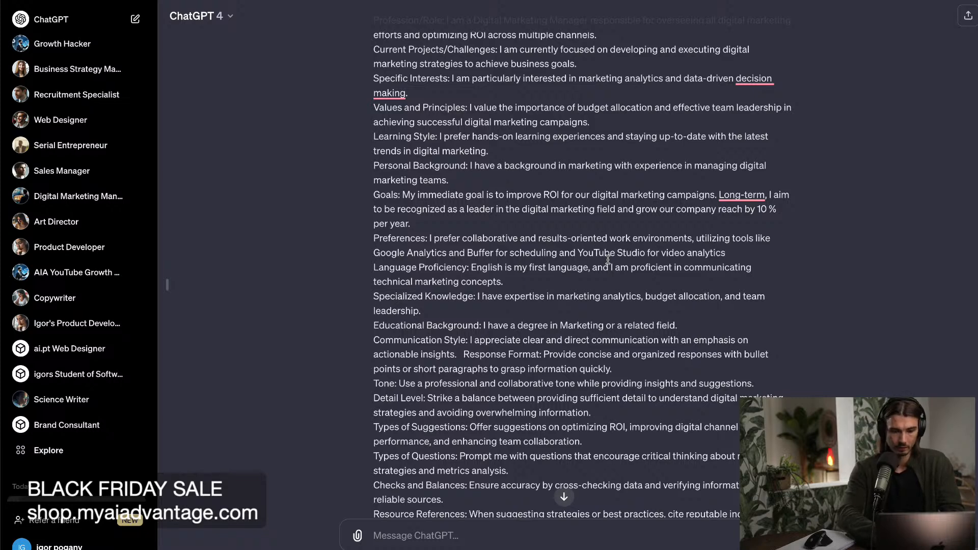
Remove "Google Analytics and" from the Preferences entry and insert "post" before "scheduling".
left_click_drag(465, 253, 367, 253)
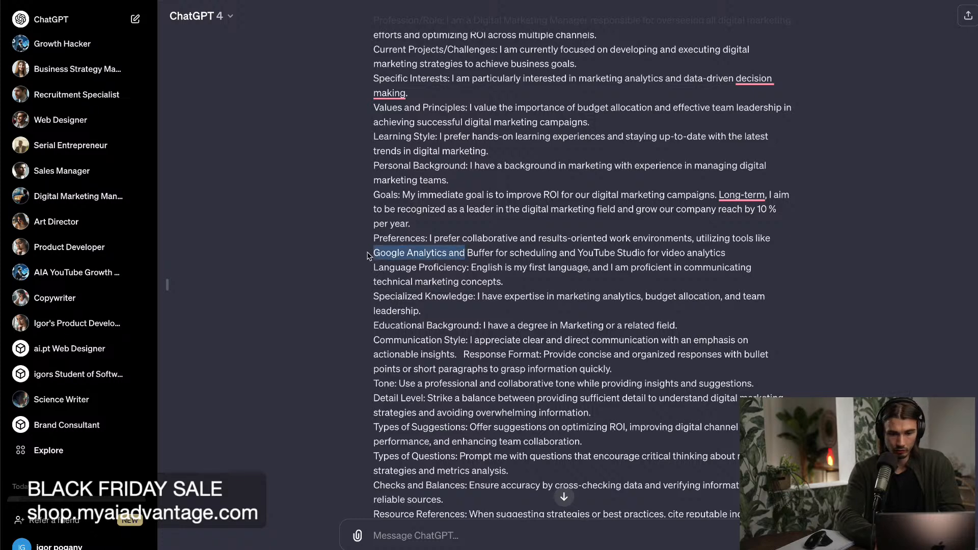
key("BackSpace")
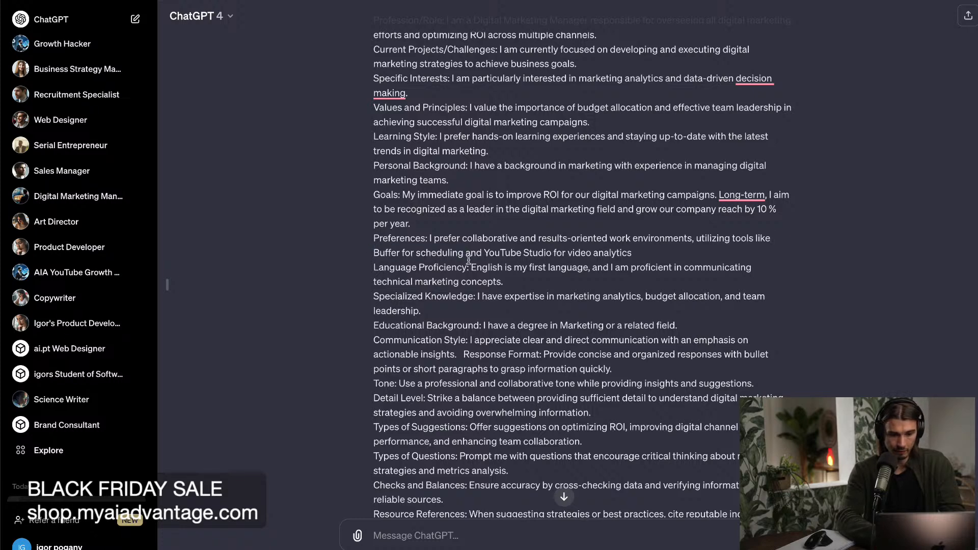
left_click(417, 252)
type("post")
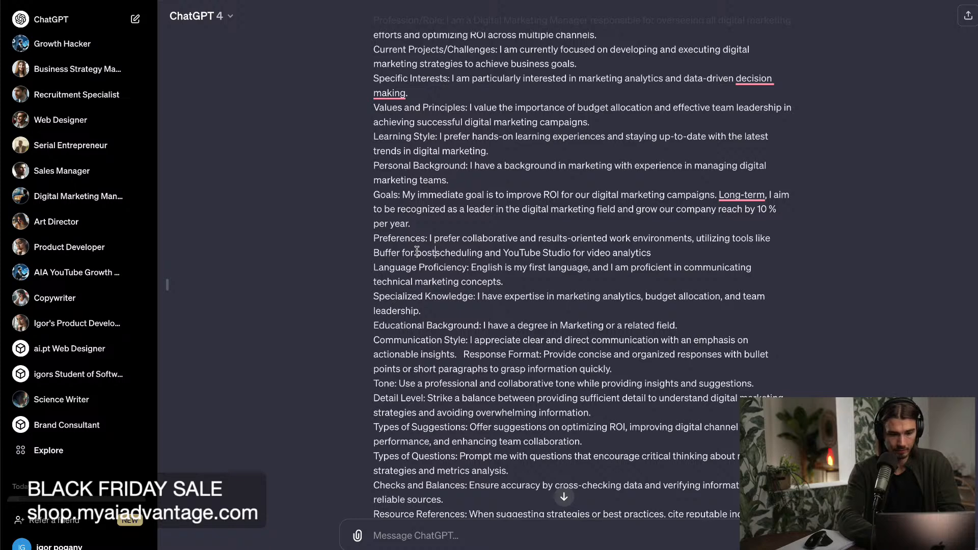
Replace "improve ROI" in the Goals entry with "create engaging and educational video content".
scroll(606, 262, "up", 3)
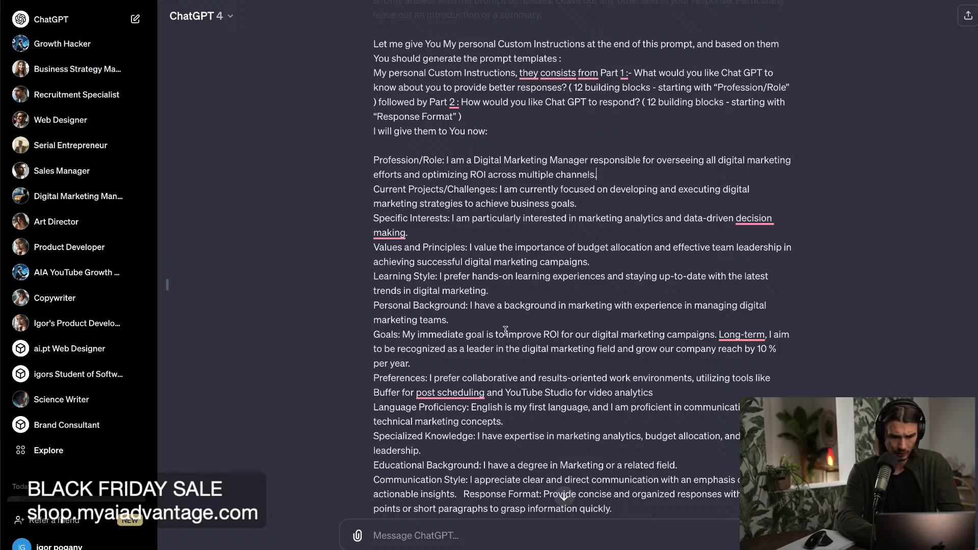
left_click_drag(507, 332, 561, 334)
type("create engaging and educational video content")
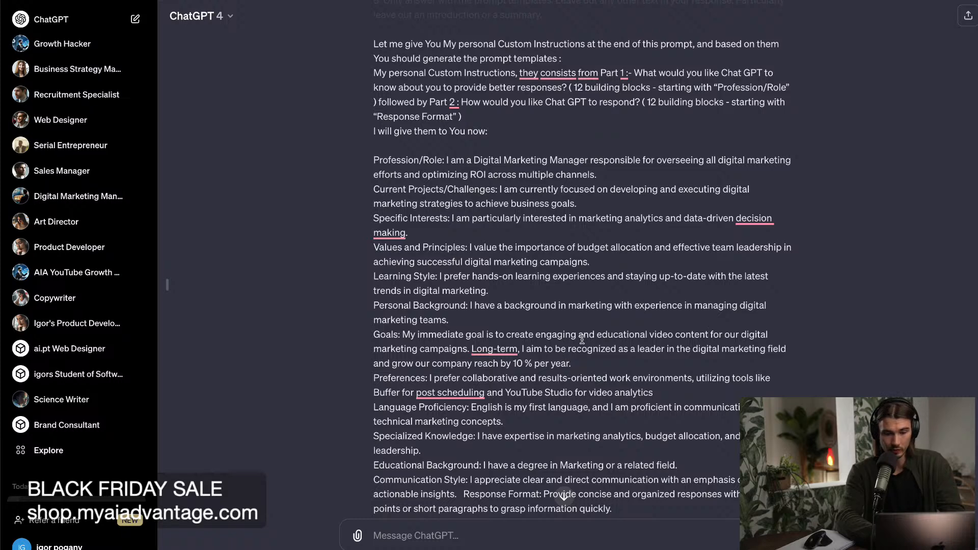
left_click_drag(595, 333, 744, 346)
left_click(742, 347)
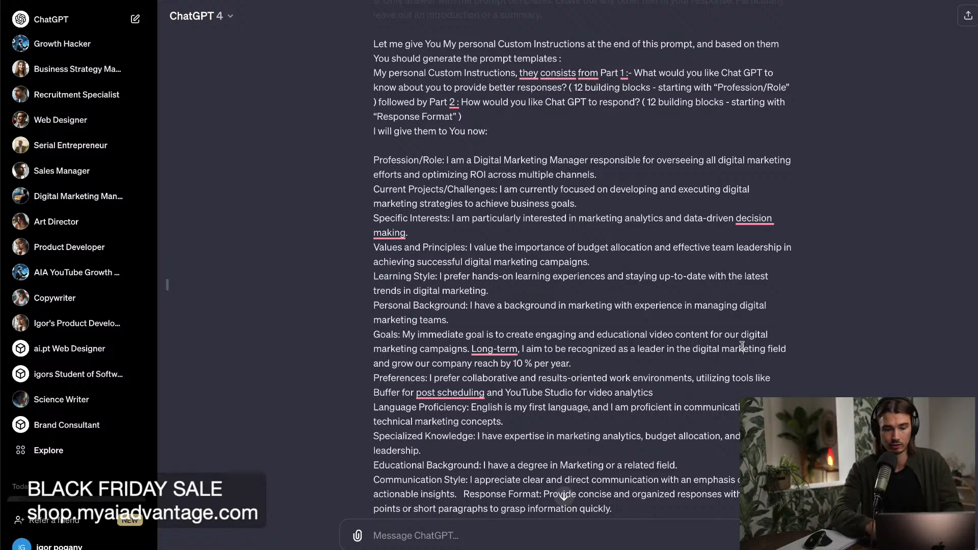
Save and submit the edited Digital Marketing Manager prompt to generate new prompt templates.
scroll(742, 347, "down", 1)
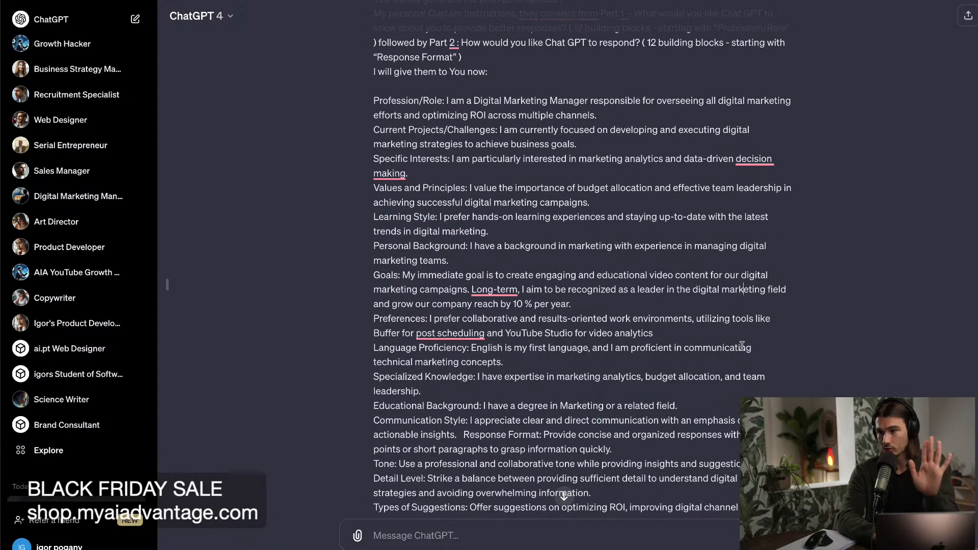
scroll(742, 346, "down", 1)
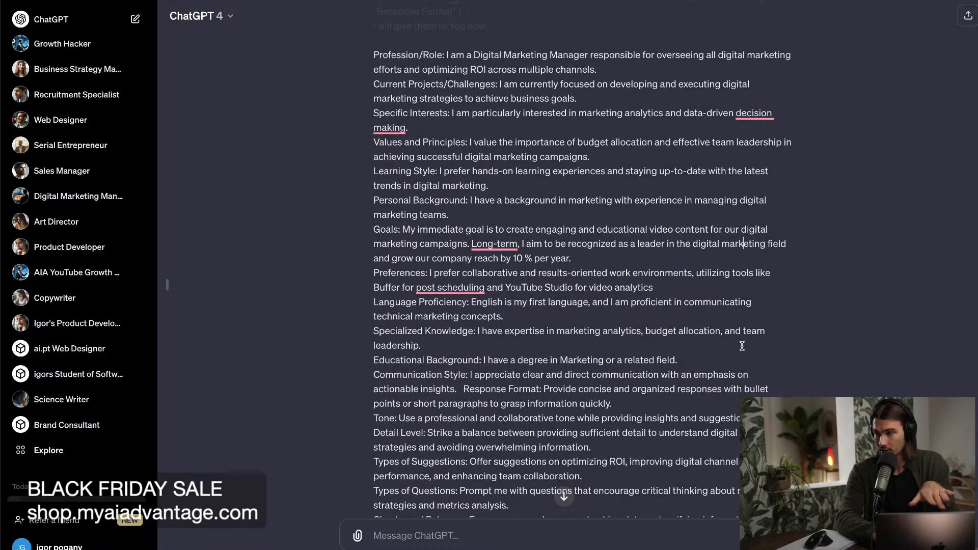
scroll(743, 347, "down", 9)
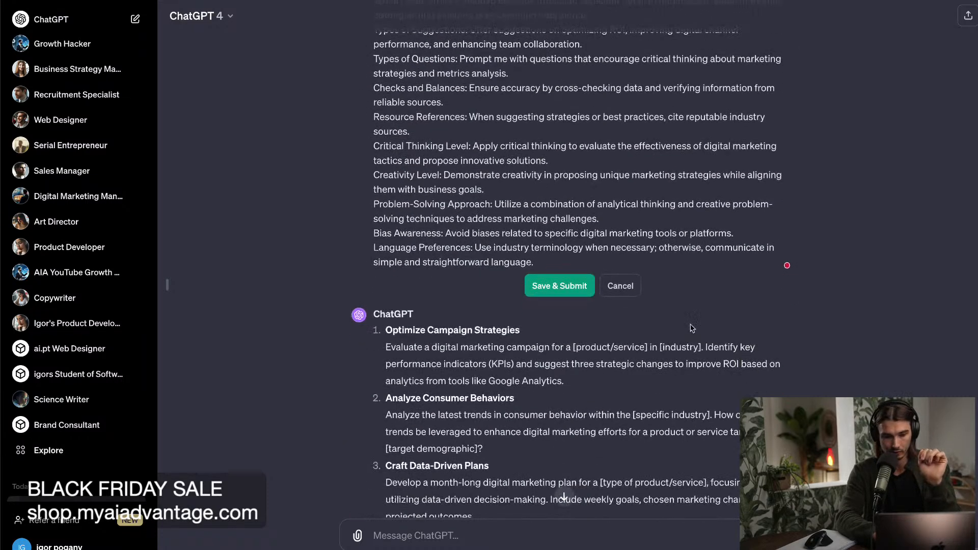
left_click(545, 286)
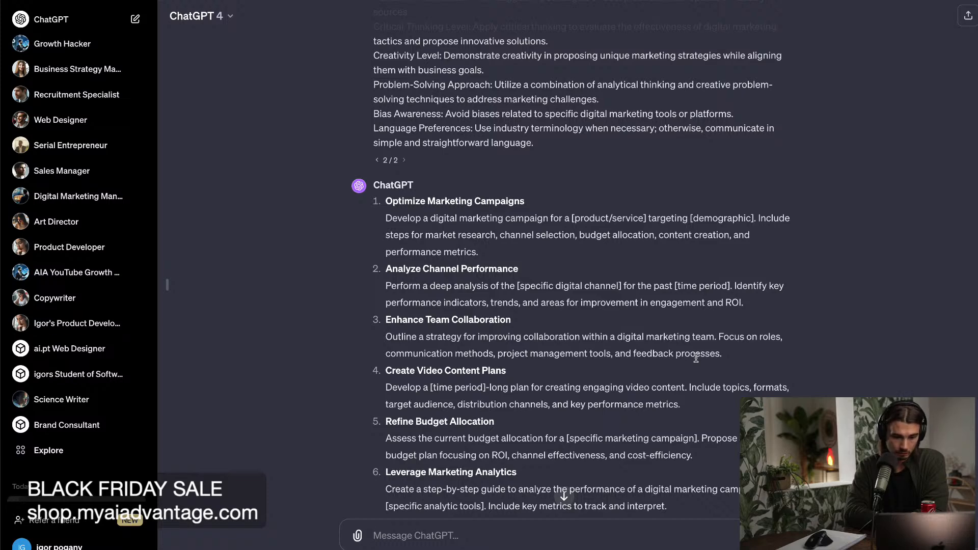
Review the generated prompt templates from Optimize Marketing Campaigns onward and highlight the Enhance Email Marketing title.
scroll(696, 358, "down", 2)
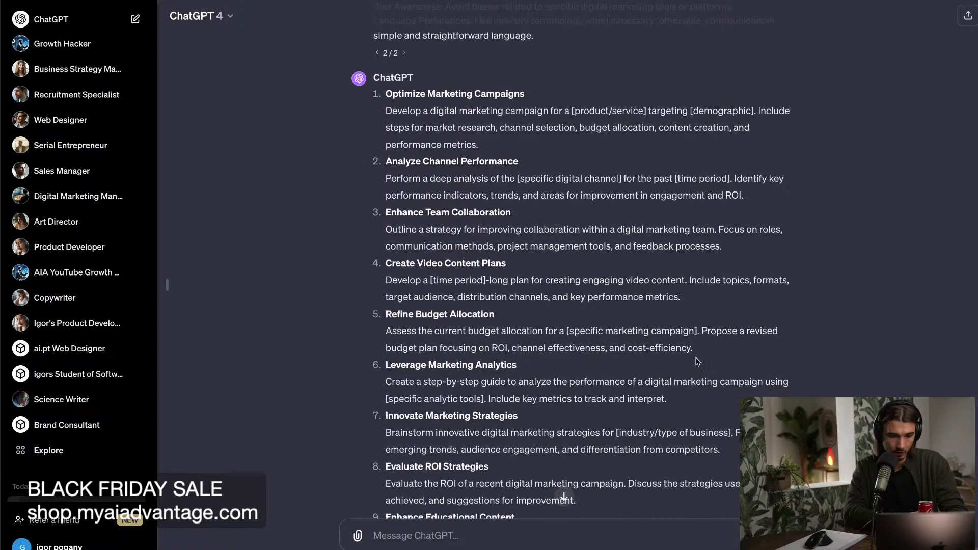
scroll(698, 361, "down", 1)
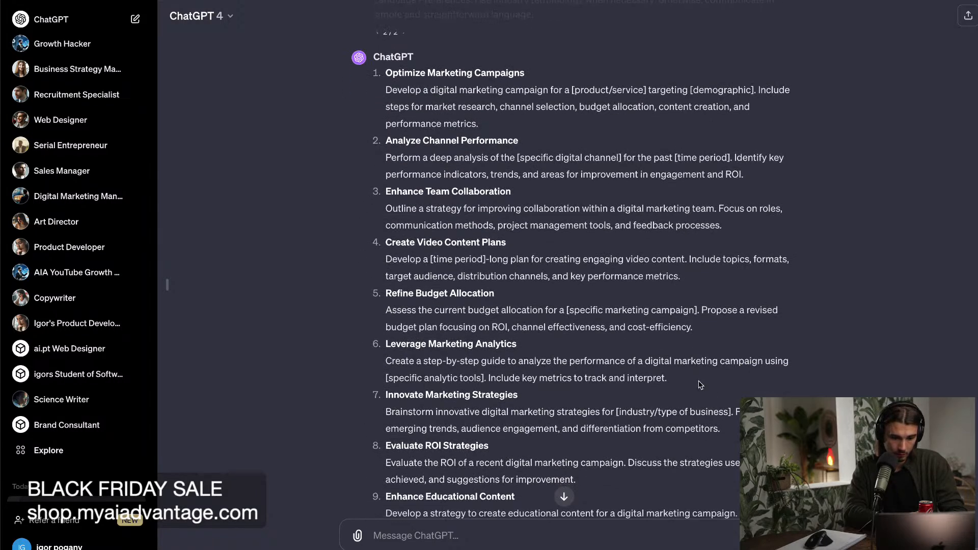
scroll(699, 385, "down", 3)
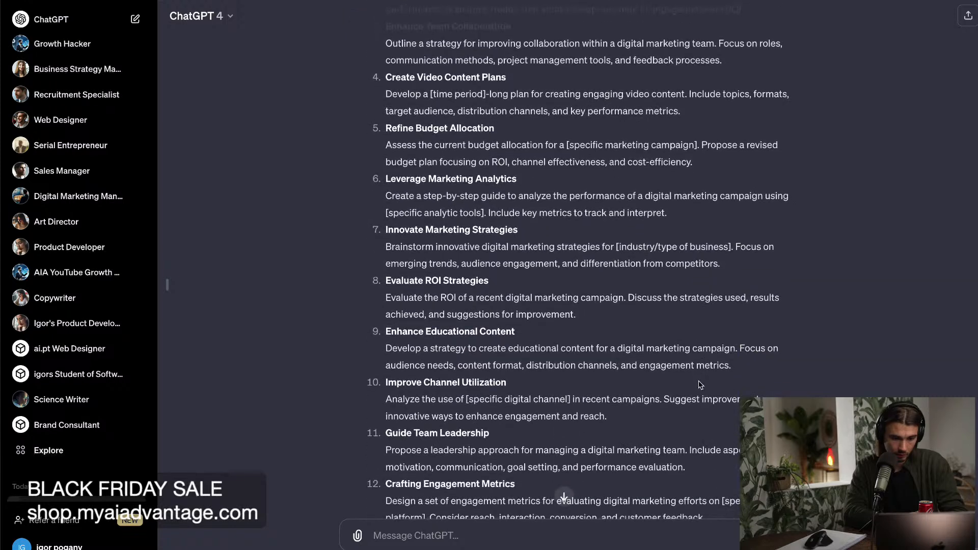
scroll(700, 385, "down", 3)
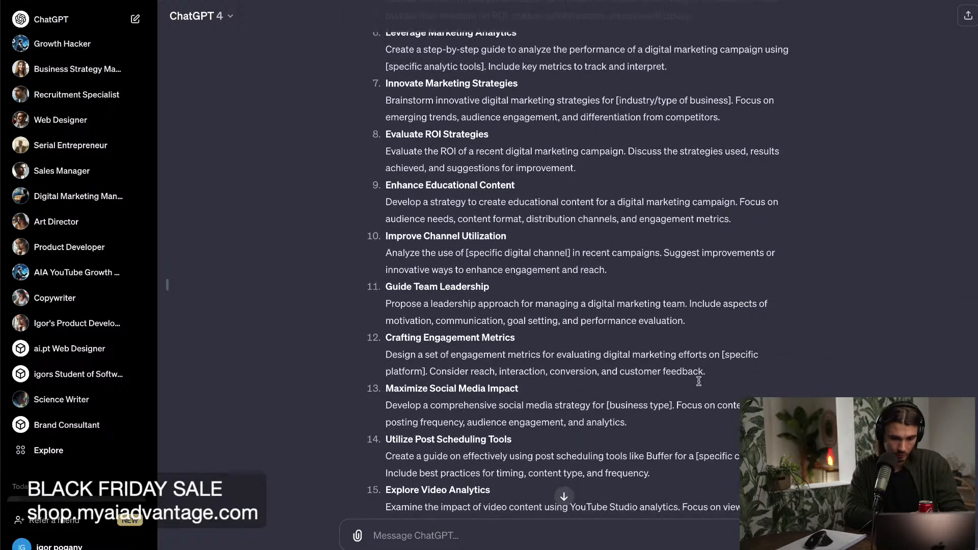
scroll(688, 359, "down", 3)
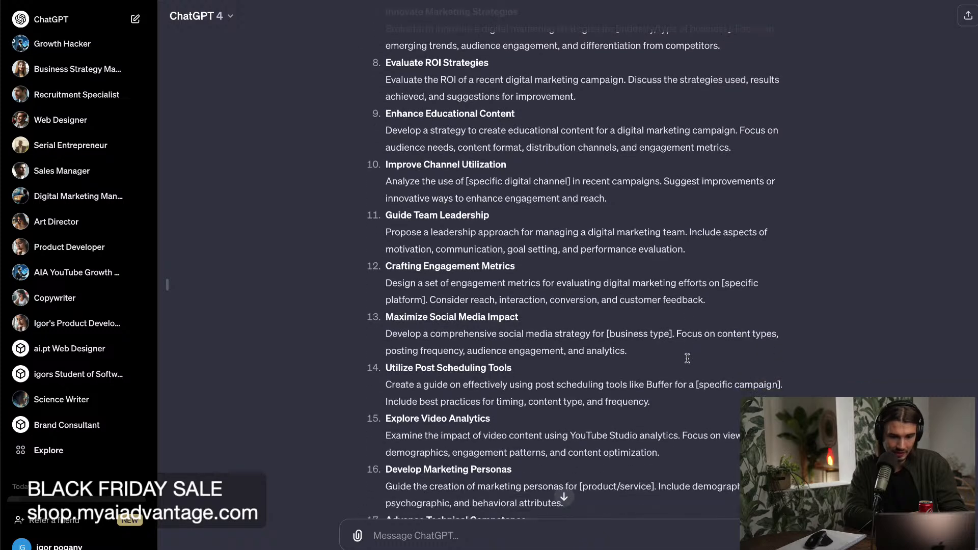
scroll(688, 360, "down", 1)
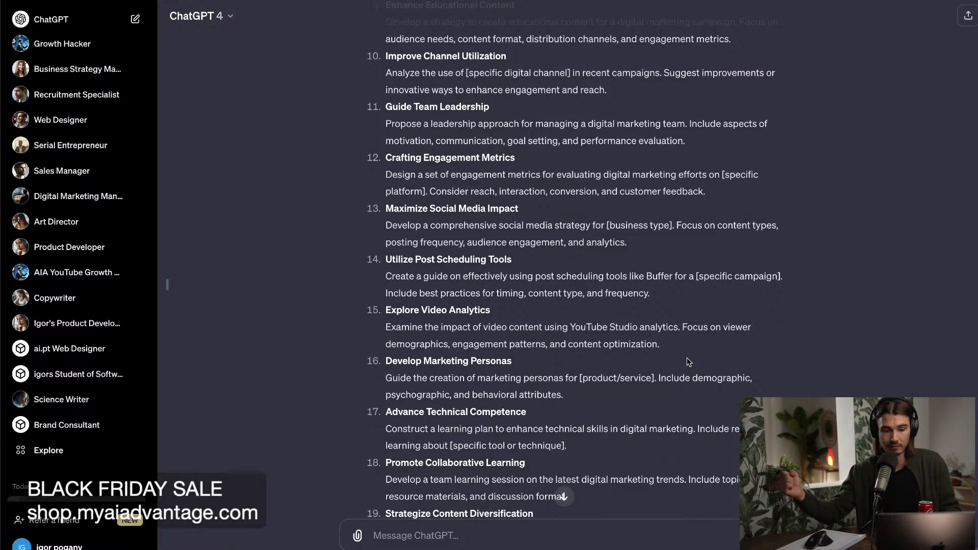
scroll(688, 357, "down", 7)
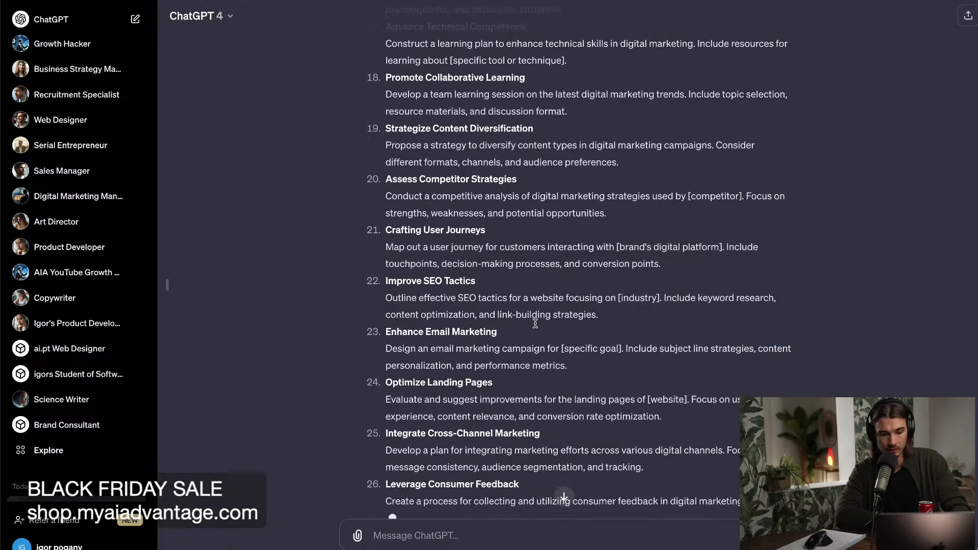
left_click_drag(498, 332, 386, 334)
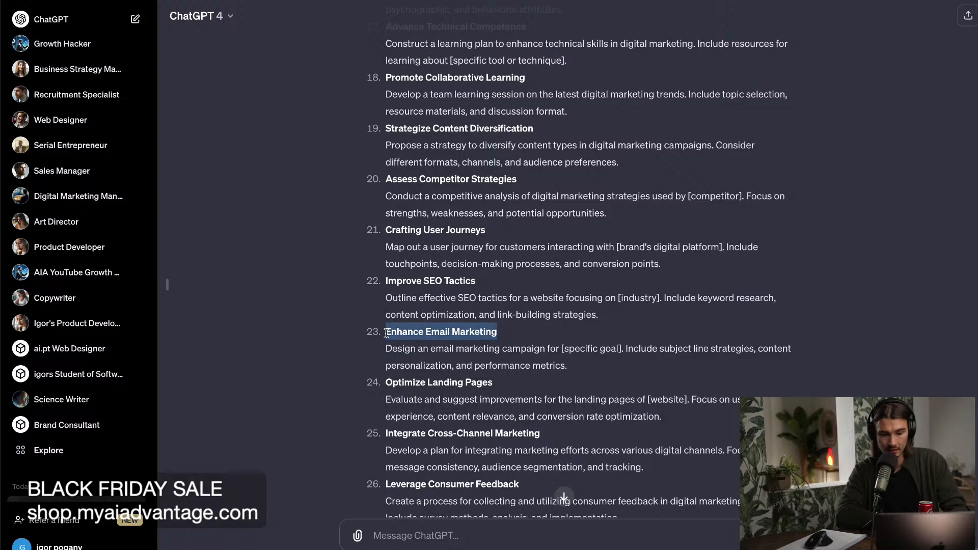
left_click(491, 420)
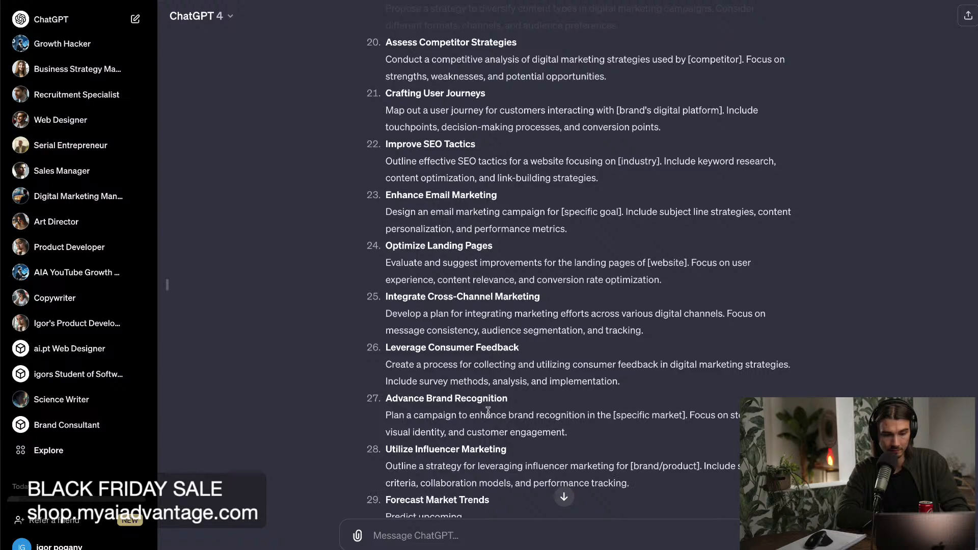
Search the conversation for "buffer" and go to its mention in the generated templates.
scroll(487, 410, "up", 15)
scroll(487, 410, "up", 6)
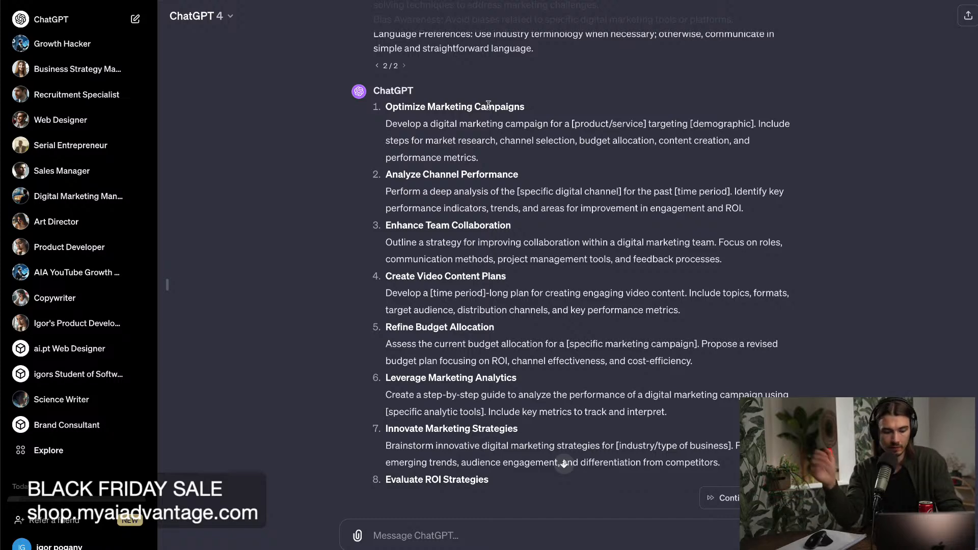
key("ctrl+f")
type("buffer")
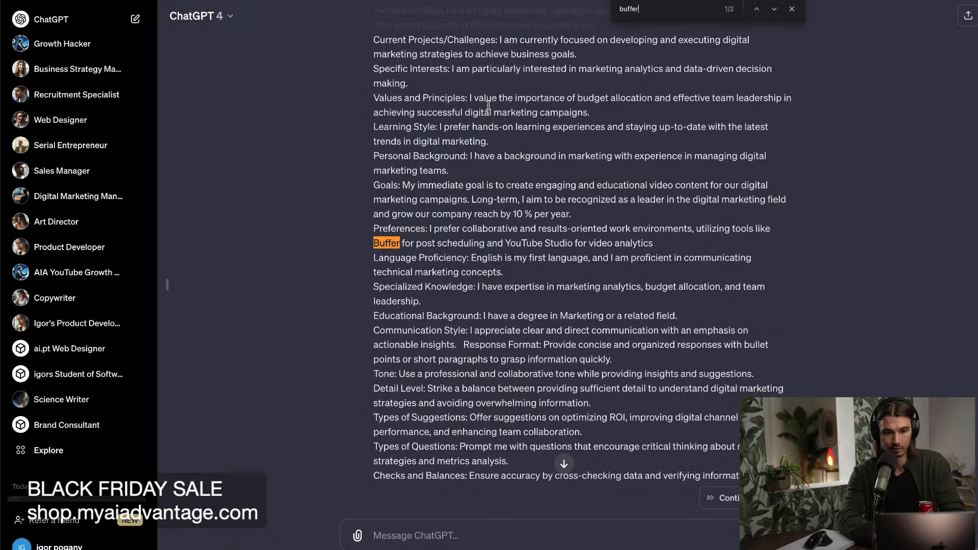
key("Return")
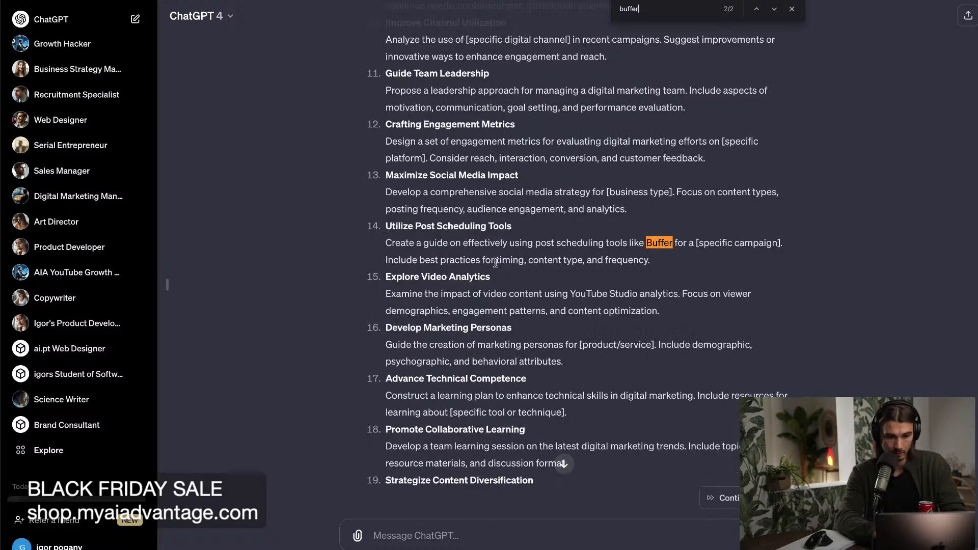
Highlight the Utilize Post Scheduling Tools description, close the page search, and highlight the phrase "like Buffer for a".
left_click_drag(434, 239, 706, 262)
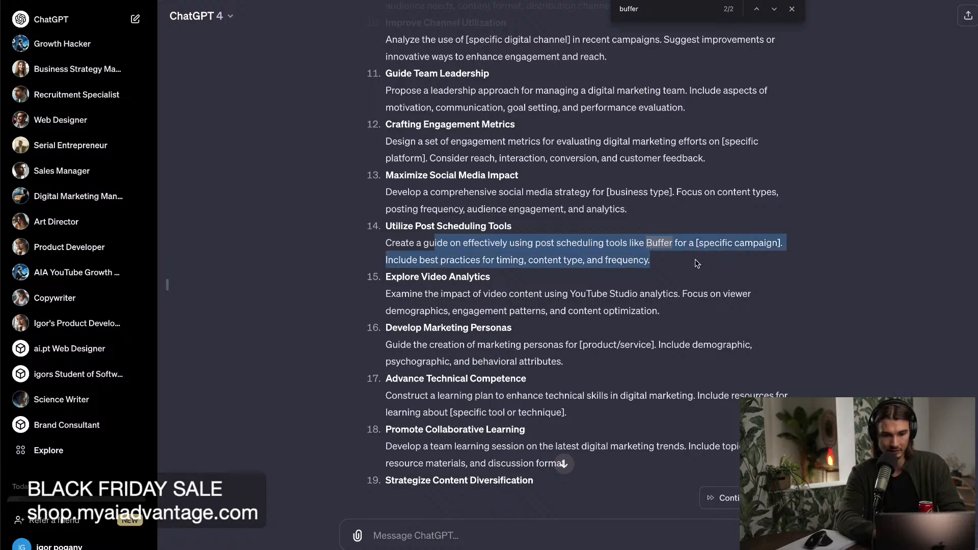
left_click(697, 265)
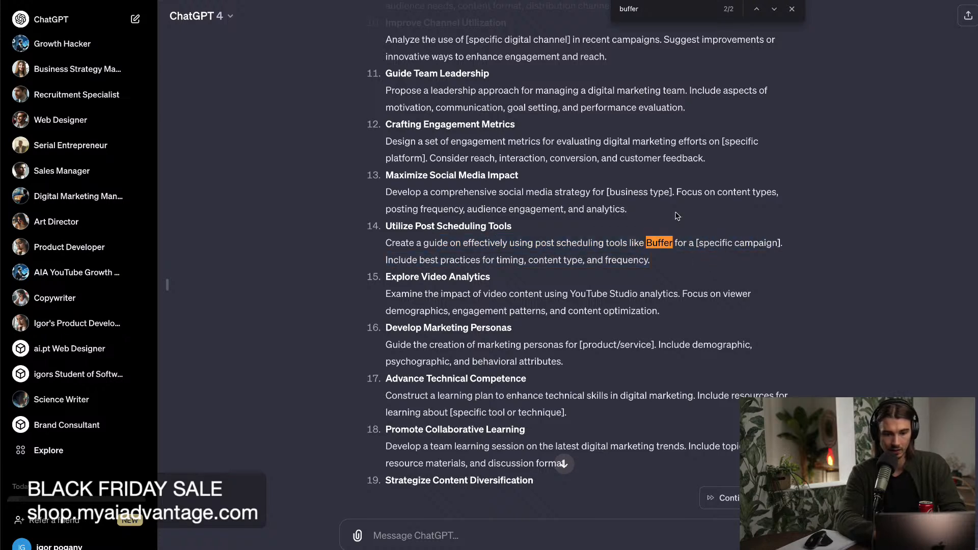
left_click(793, 9)
left_click(653, 245)
left_click_drag(630, 244, 691, 244)
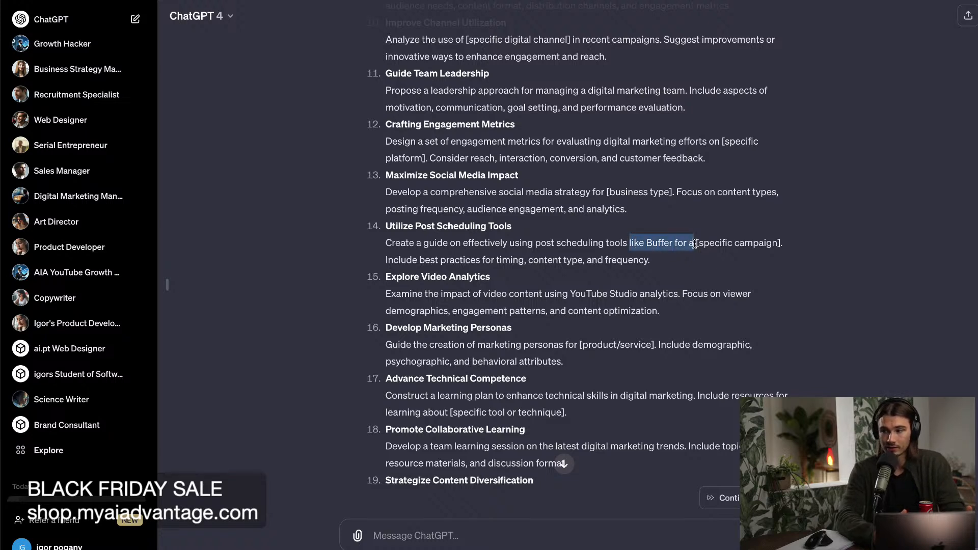
left_click(681, 255)
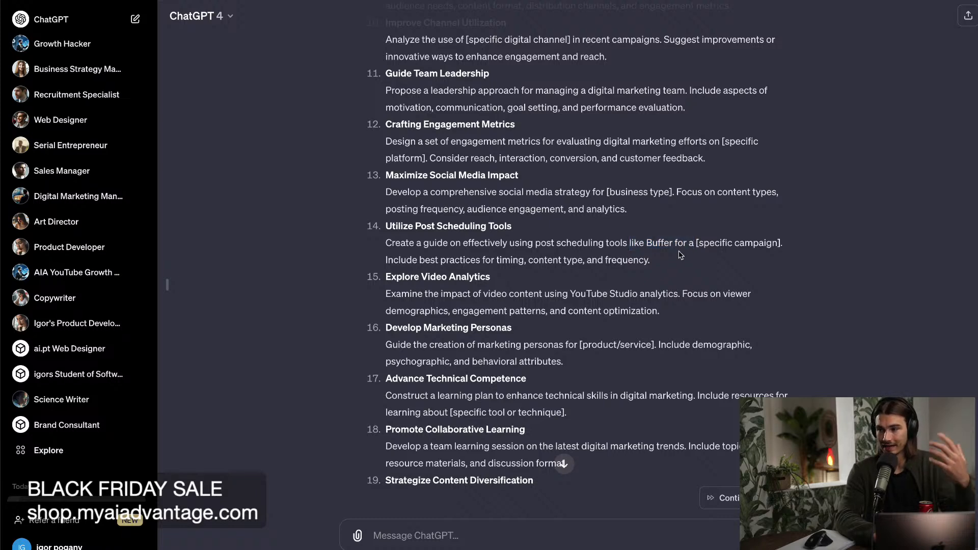
Move the Notion ChatGPT Advantage window aside and bring the ChatGPT browser window back to full screen.
scroll(681, 255, "up", 1)
scroll(681, 254, "up", 12)
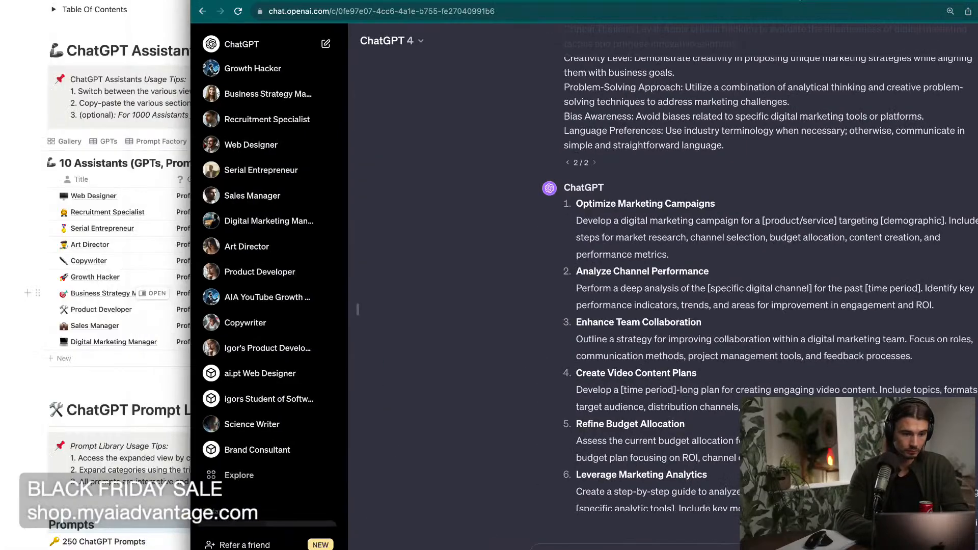
left_click_drag(152, 1, 407, 10)
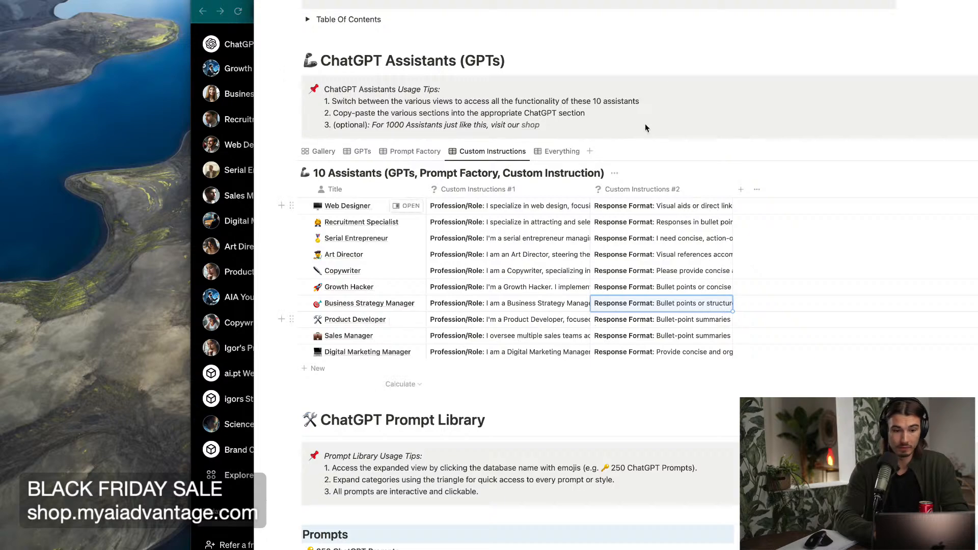
left_click_drag(700, 0, 537, 257)
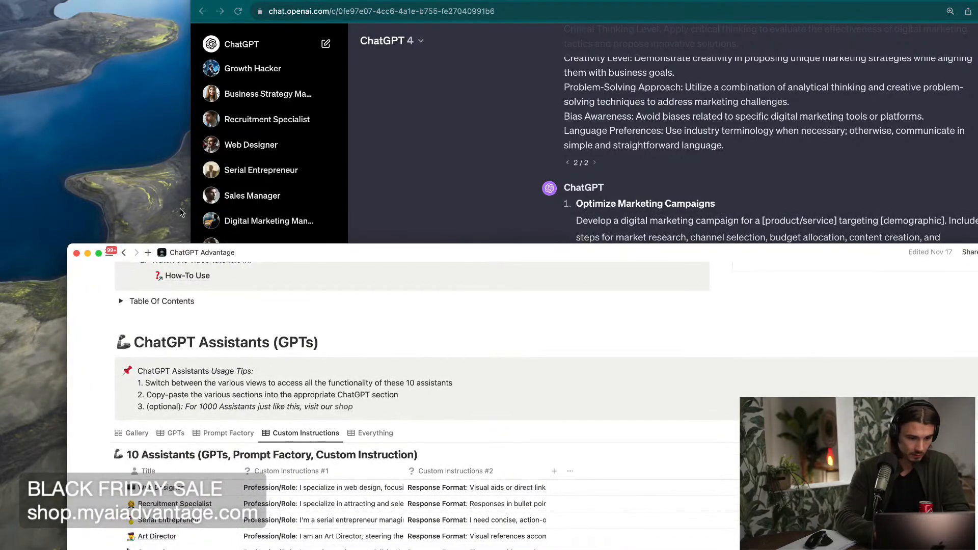
left_click(413, 181)
key("ctrl+super+f")
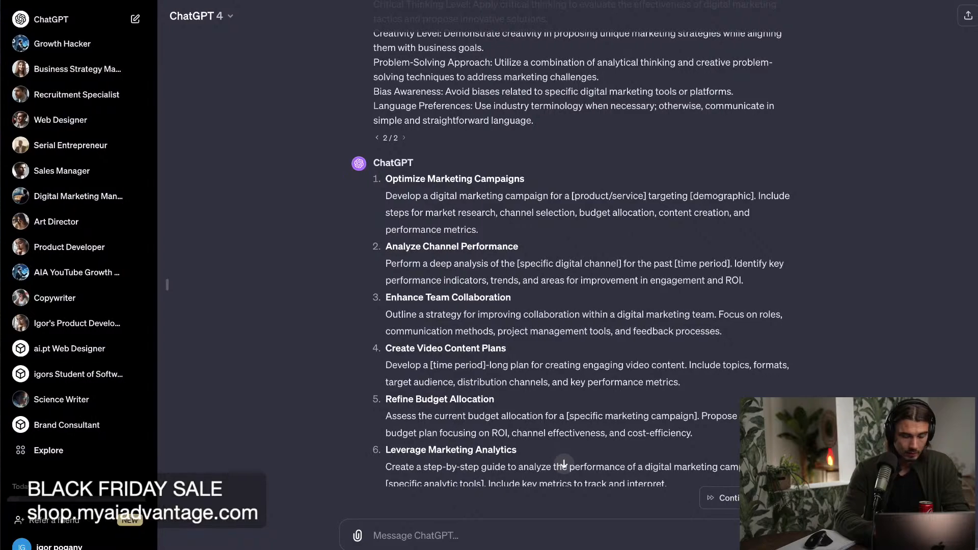
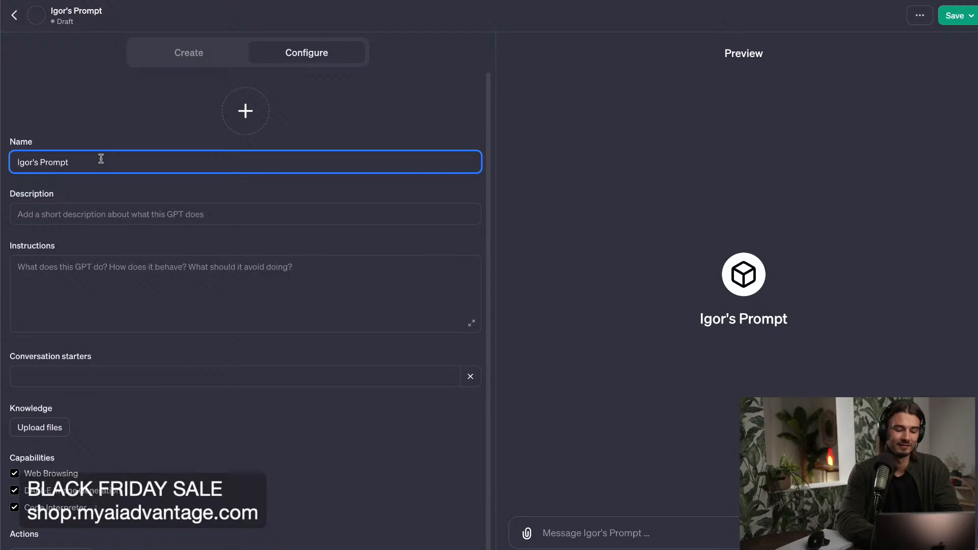
Complete the custom GPT's name by adding "Factory" and switch to the ChatGPT Business Blueprint page in Notion.
type("Factory")
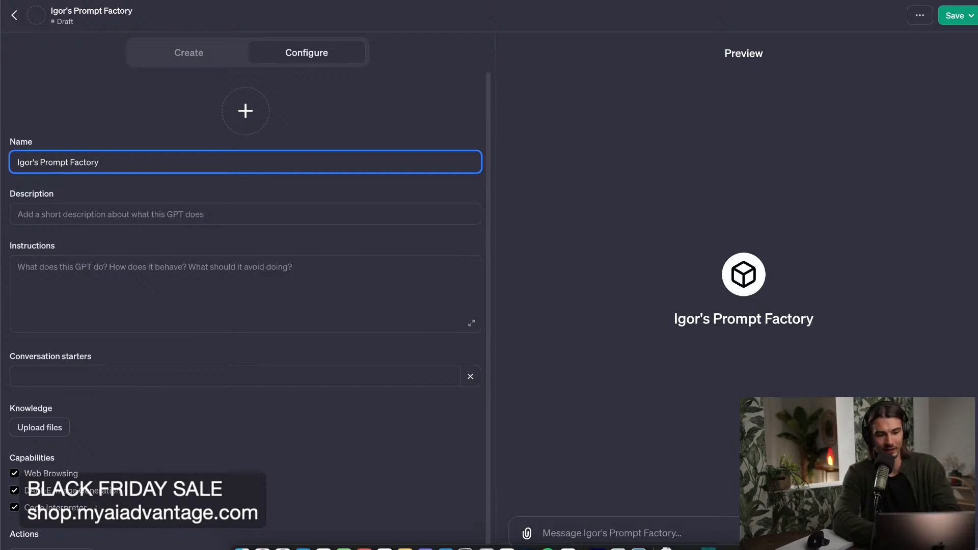
left_click(97, 210)
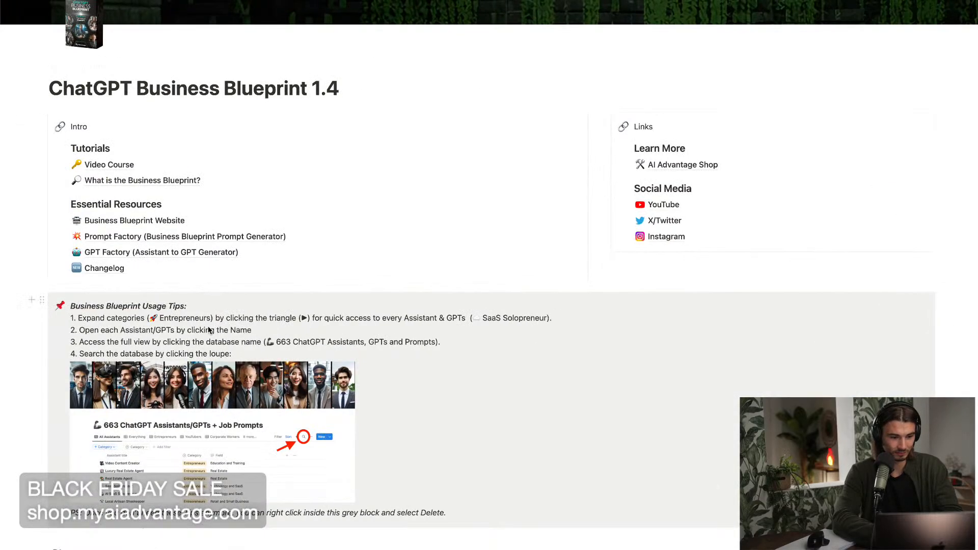
Open the Innovation Strategist entry from Favorites, switch the Favorites table to the GPTs view, and close the entry.
scroll(208, 326, "down", 9)
scroll(208, 326, "down", 3)
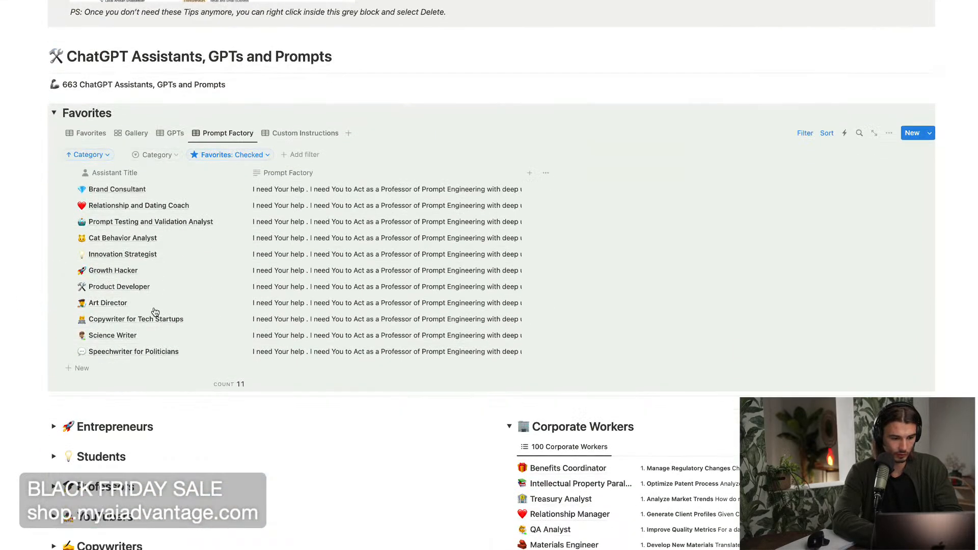
left_click(227, 255)
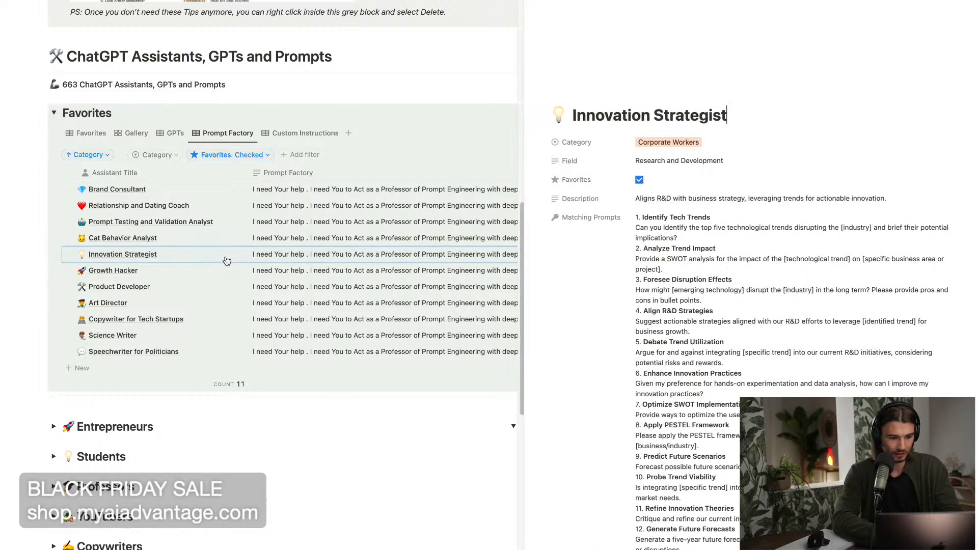
left_click(171, 133)
left_click(487, 66)
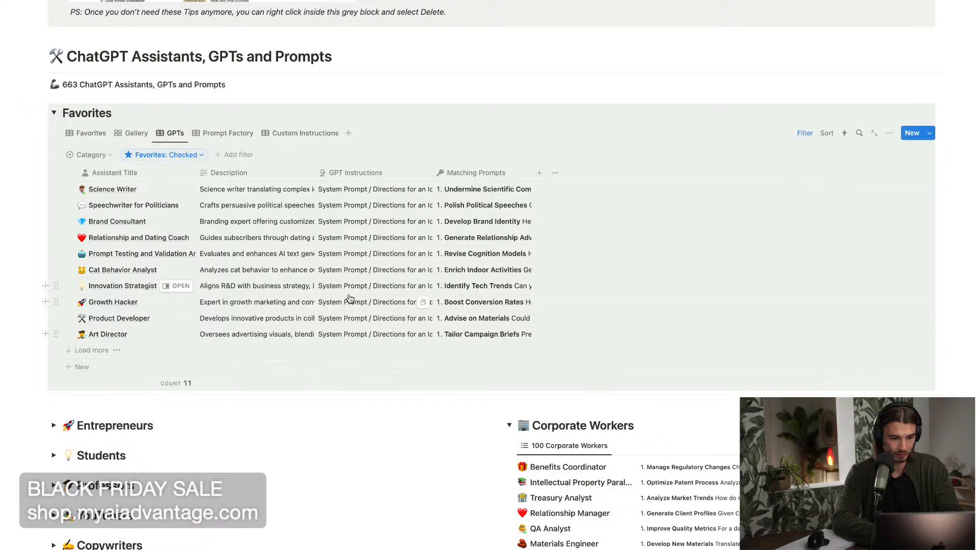
Open the full database "663 ChatGPT Assistants, GPTs and Prompts".
scroll(350, 299, "up", 1)
scroll(351, 299, "up", 1)
scroll(350, 300, "down", 2)
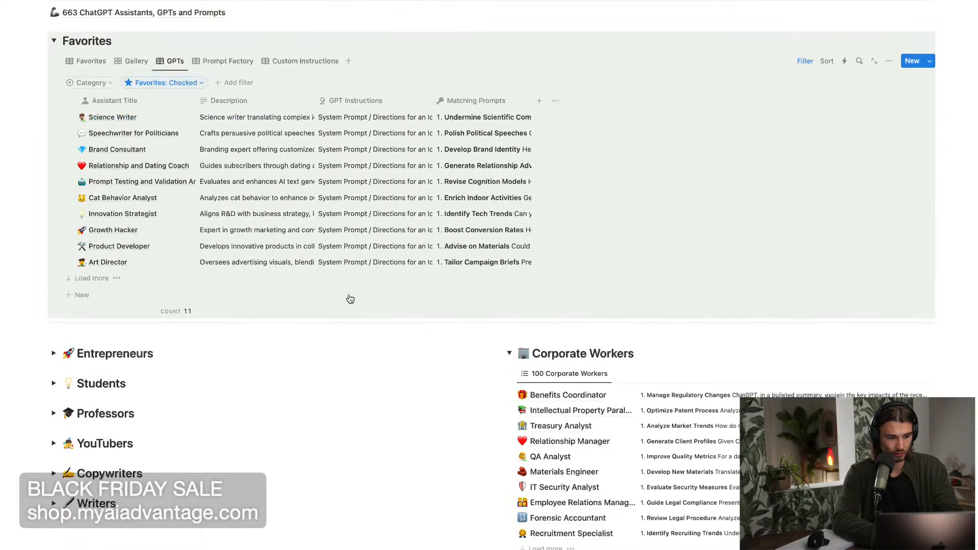
scroll(350, 299, "up", 1)
left_click(153, 61)
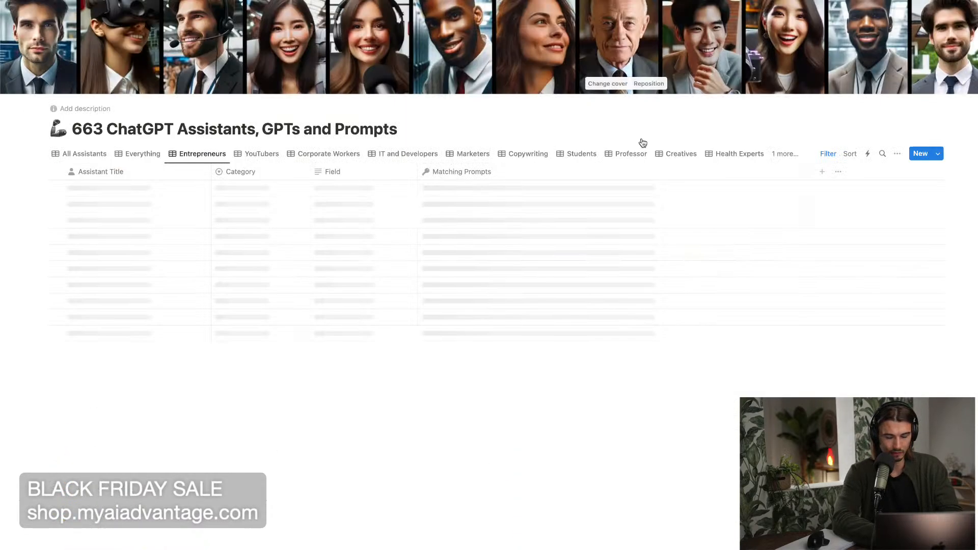
Search the database for "ai" in the Entrepreneurs view and in the YouTubers view.
left_click(876, 154)
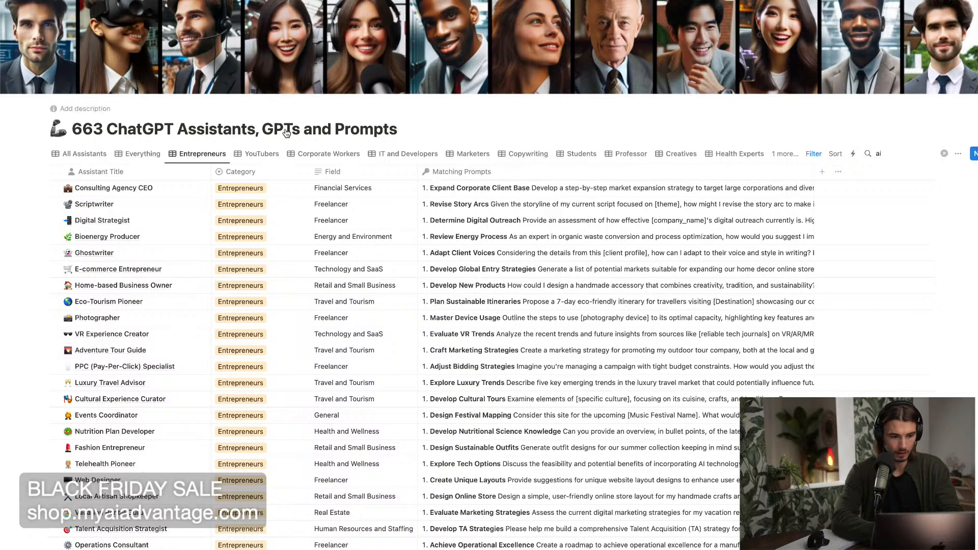
left_click(257, 153)
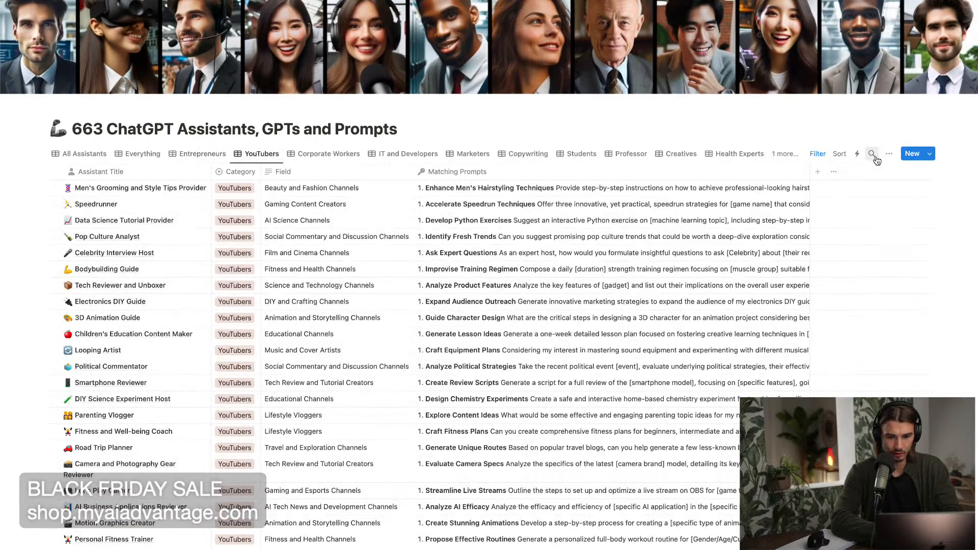
left_click(879, 153)
type("ai")
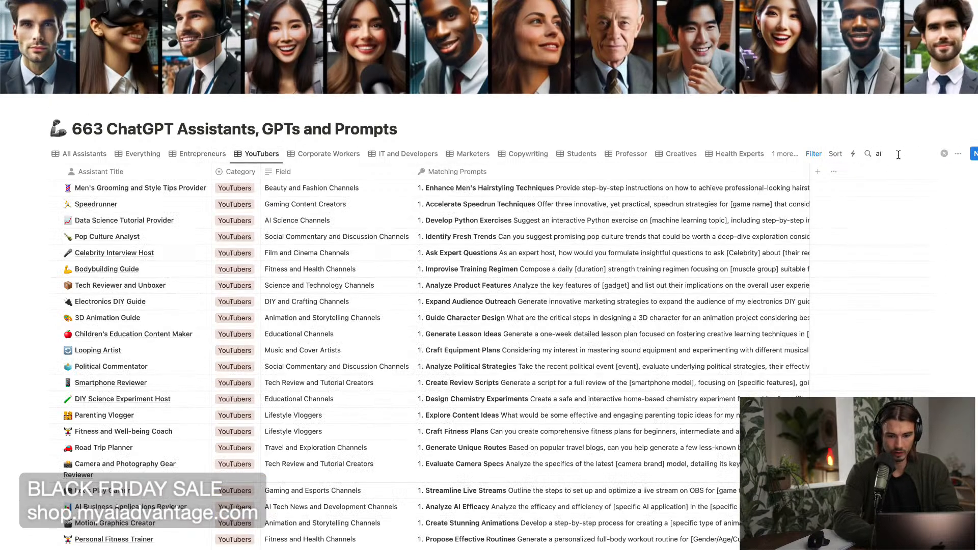
scroll(907, 186, "down", 1)
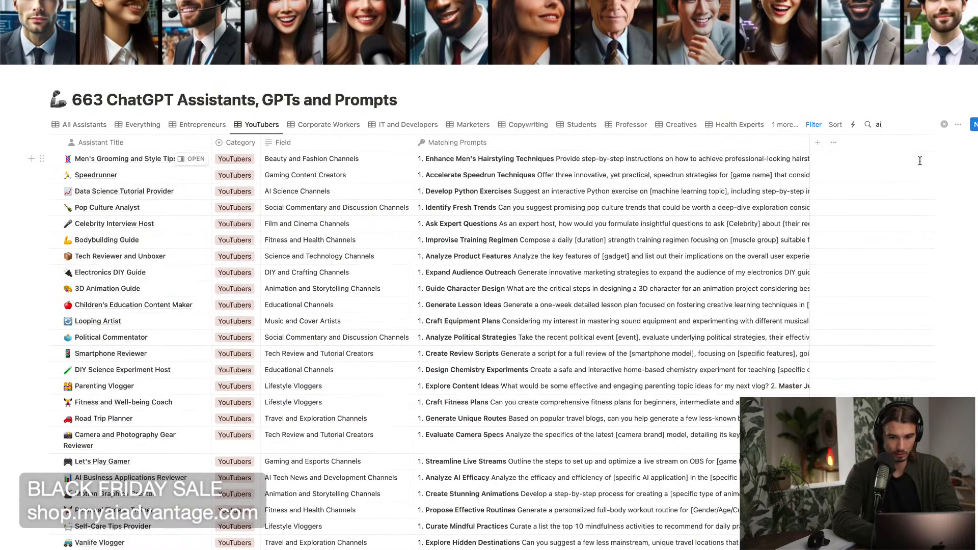
scroll(912, 173, "down", 20)
scroll(921, 161, "up", 20)
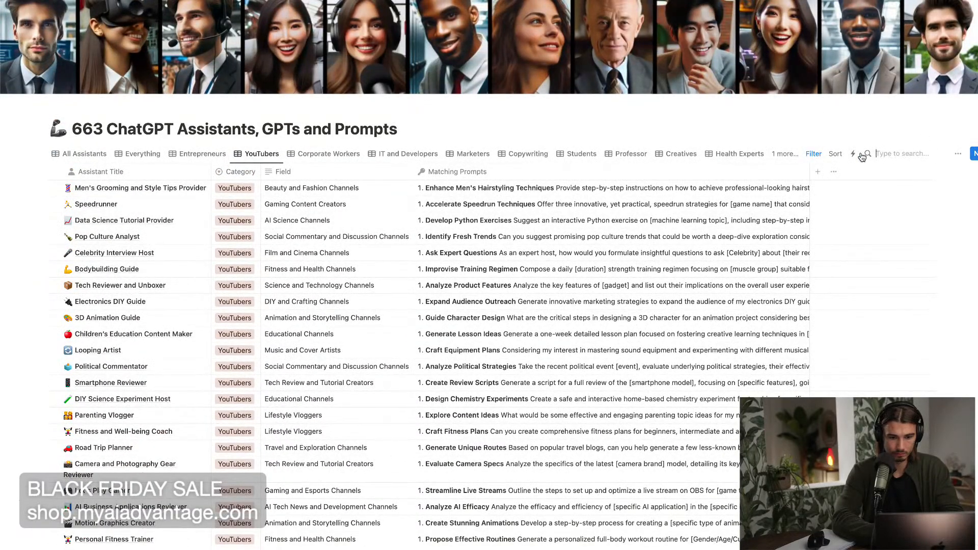
type("ai")
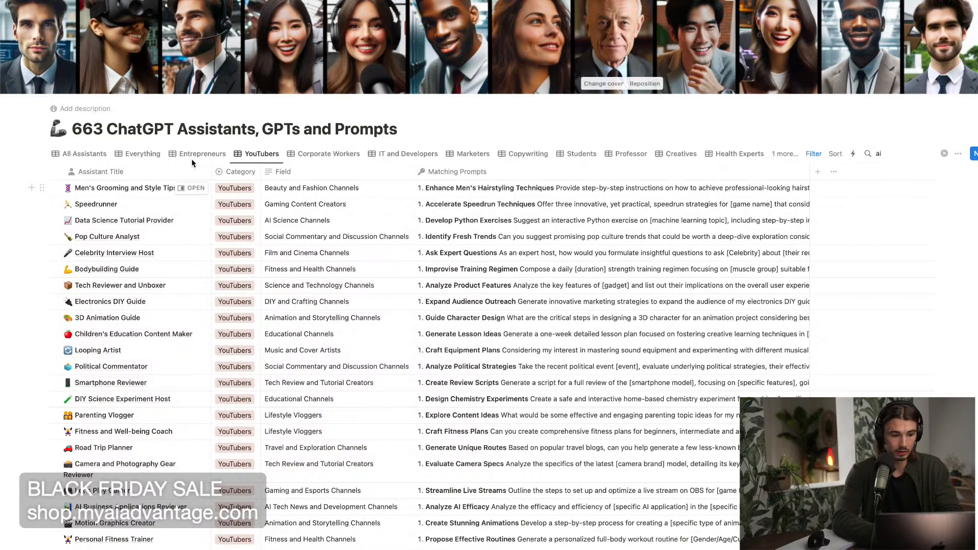
Show the Everything view, search it for "ai", and clear the search.
left_click(138, 154)
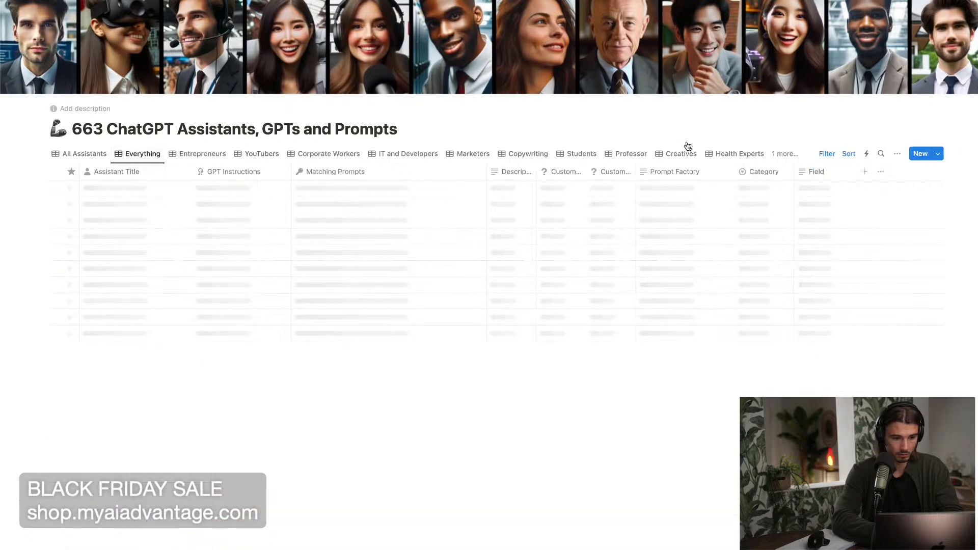
left_click(875, 154)
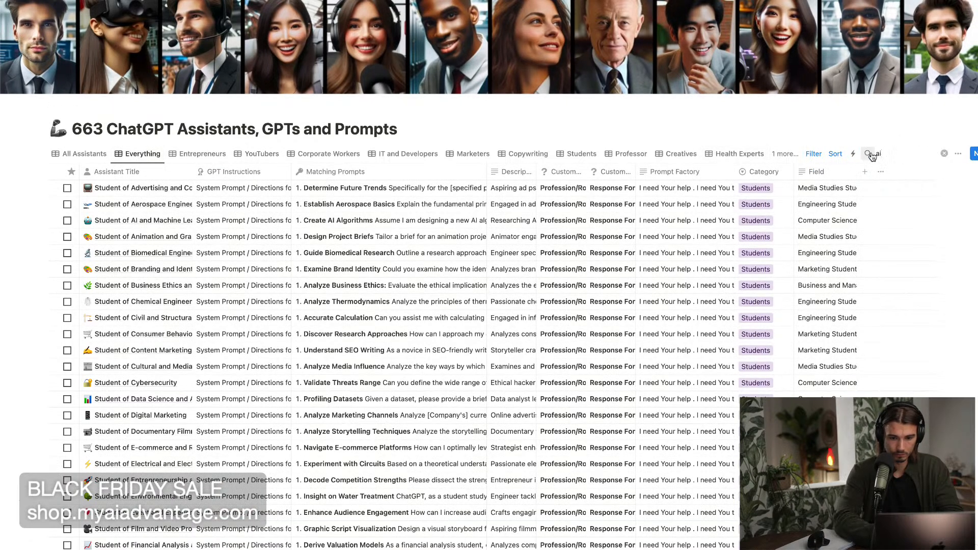
left_click(945, 154)
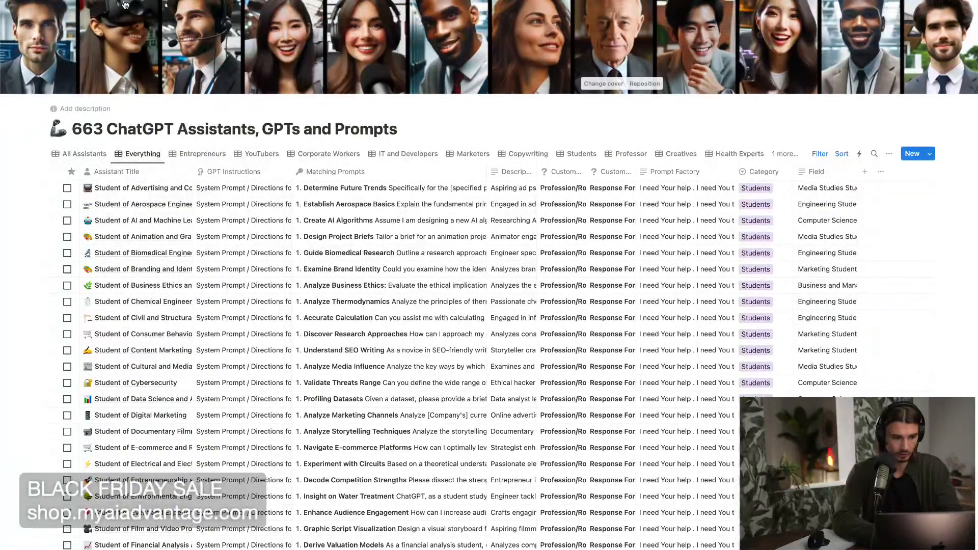
Switch to the All Assistants view, go back to the Business Blueprint page, and reopen the 663 assistants database.
left_click(99, 154)
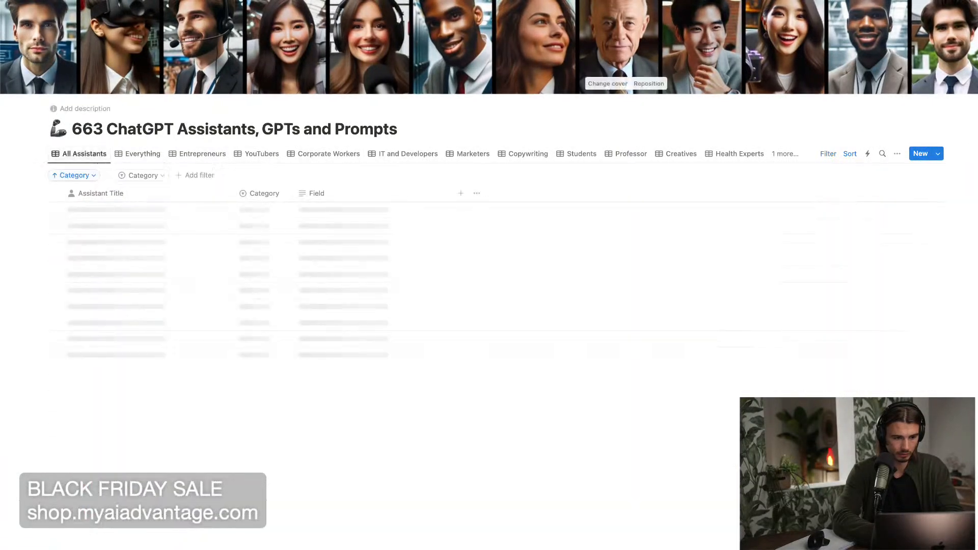
key("super+[")
scroll(231, 402, "down", 12)
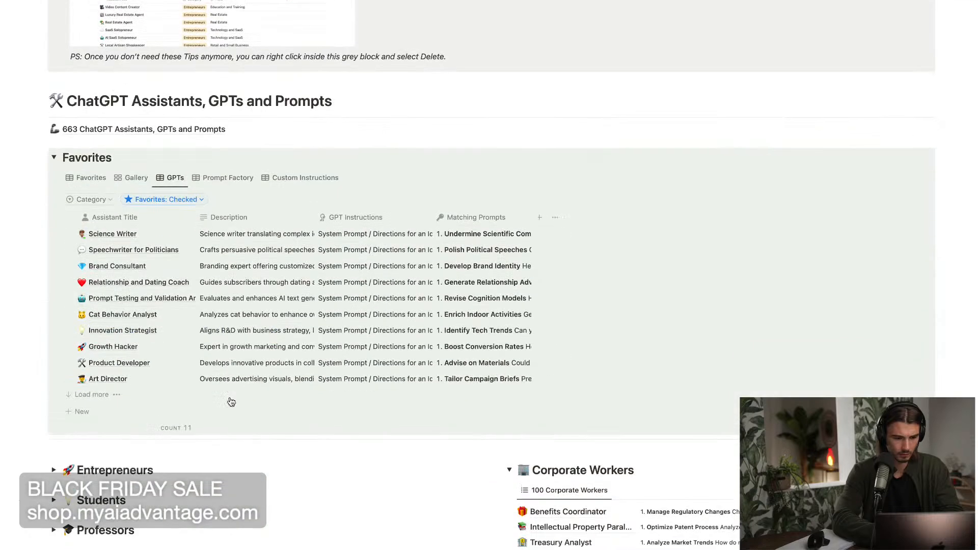
left_click(123, 122)
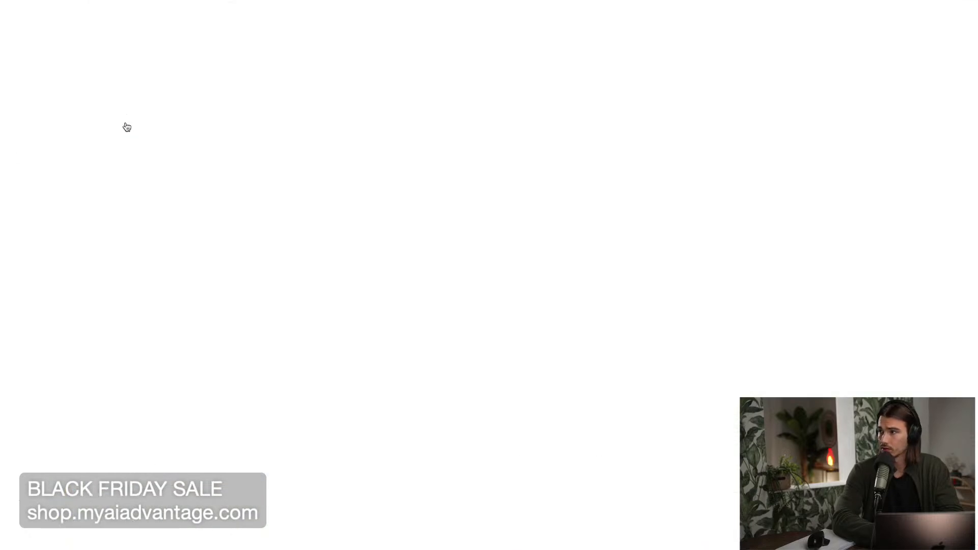
Search the All Assistants view for "ai", leave that search, and open the search in the YouTubers view.
left_click(875, 154)
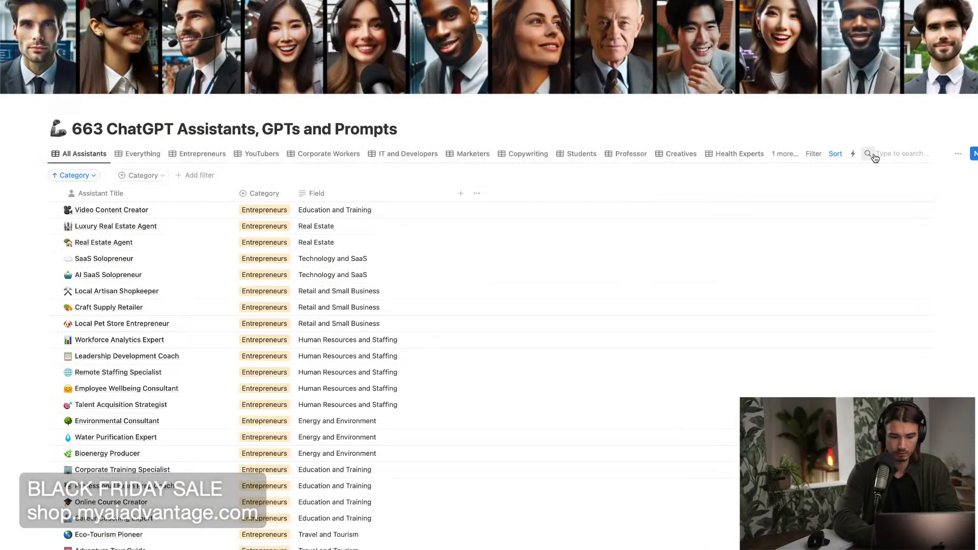
type("ai")
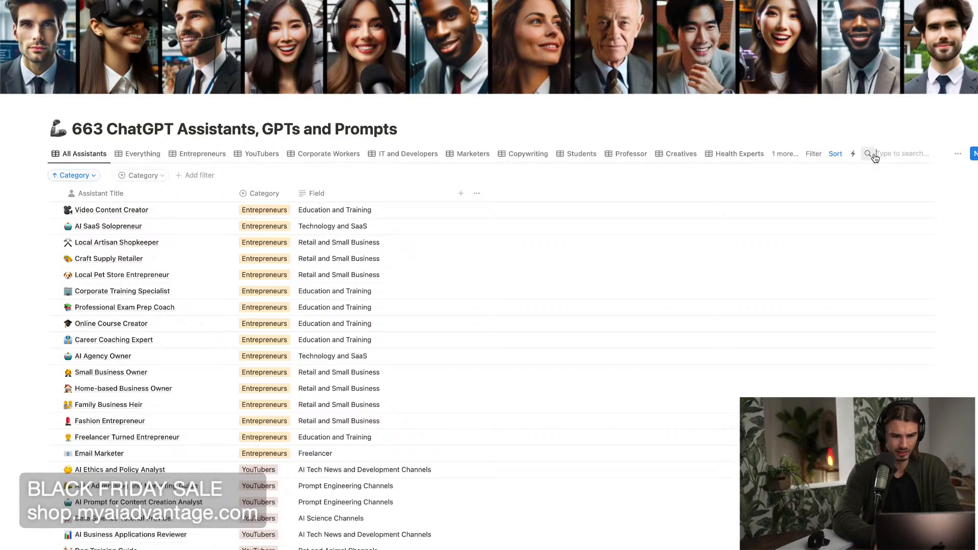
key("Escape")
left_click(262, 154)
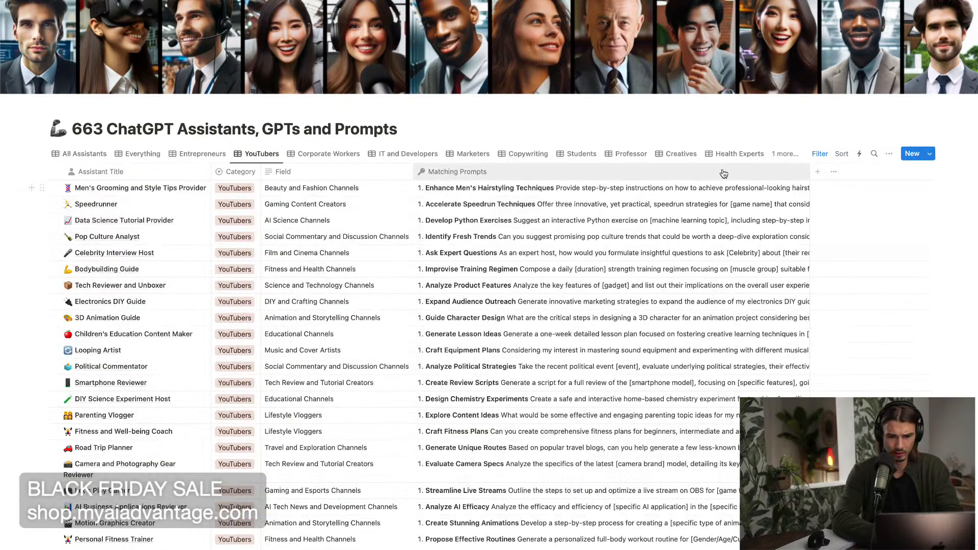
left_click(874, 154)
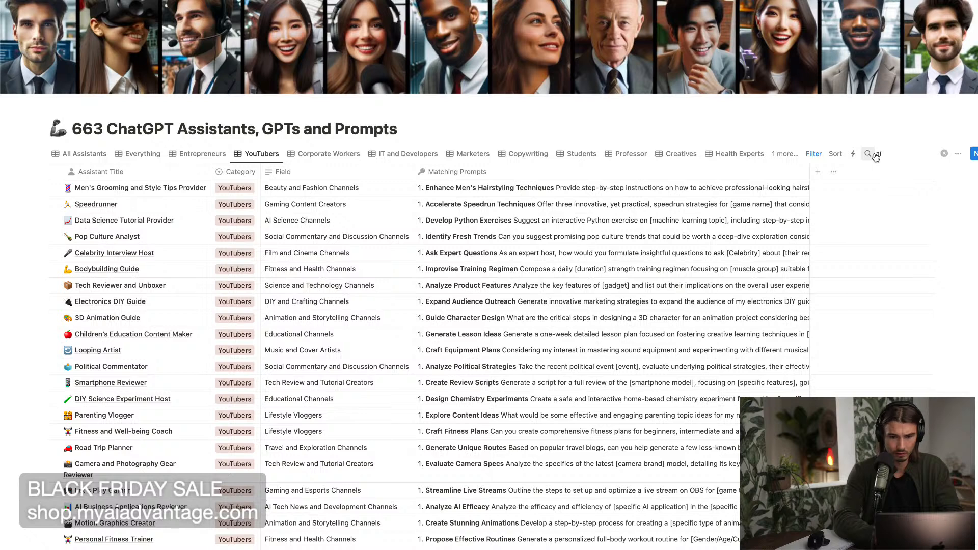
Return to the All Assistants view and narrow its entries with the search term "ai".
left_click(79, 154)
left_click(874, 154)
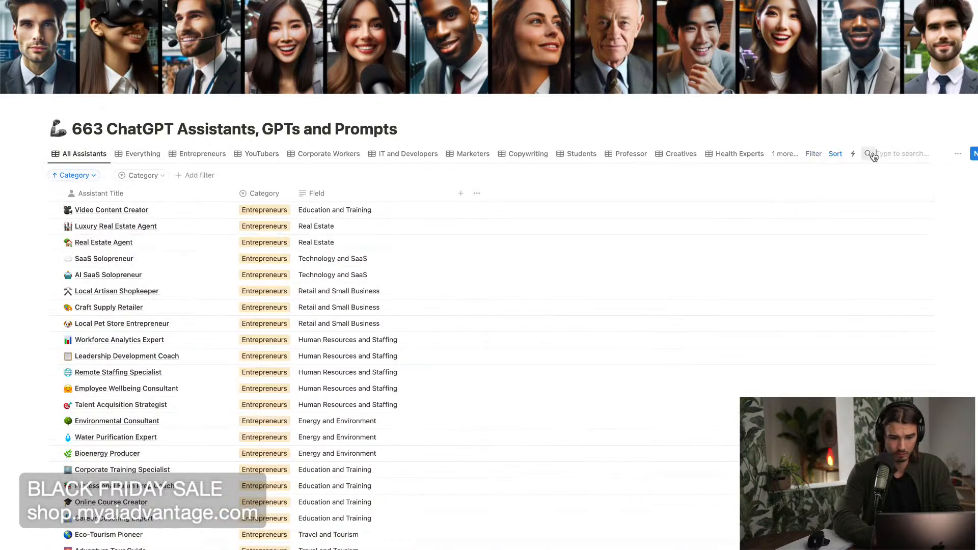
type("ai")
scroll(238, 282, "down", 6)
scroll(238, 281, "up", 6)
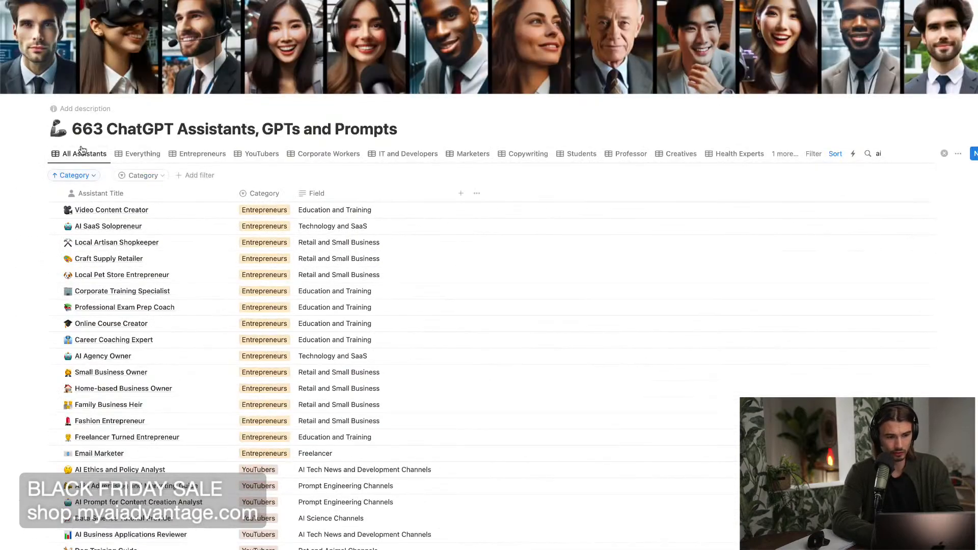
Open the "AI Prompt for Content Creation Analyst" entry and go through its matching prompts to the GPT Instructions.
scroll(239, 287, "down", 5)
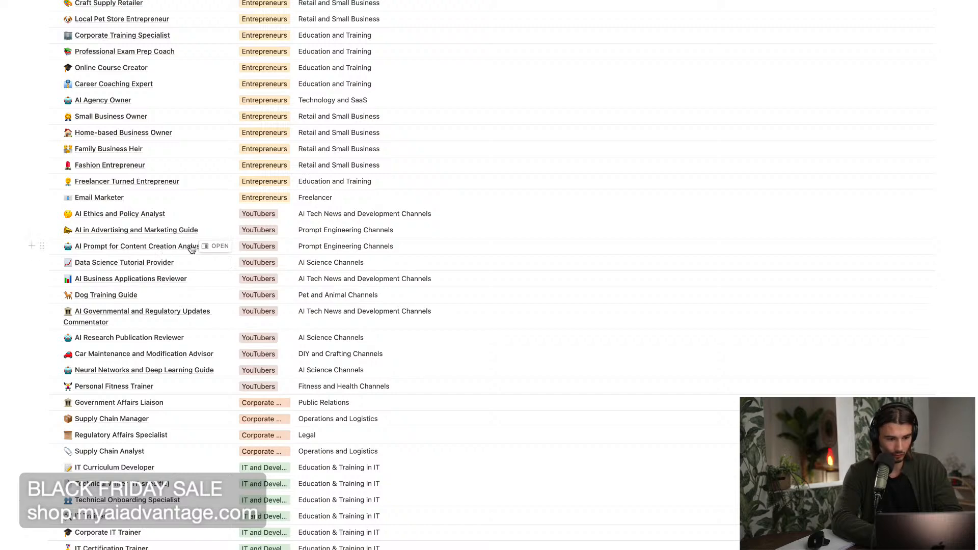
left_click(217, 246)
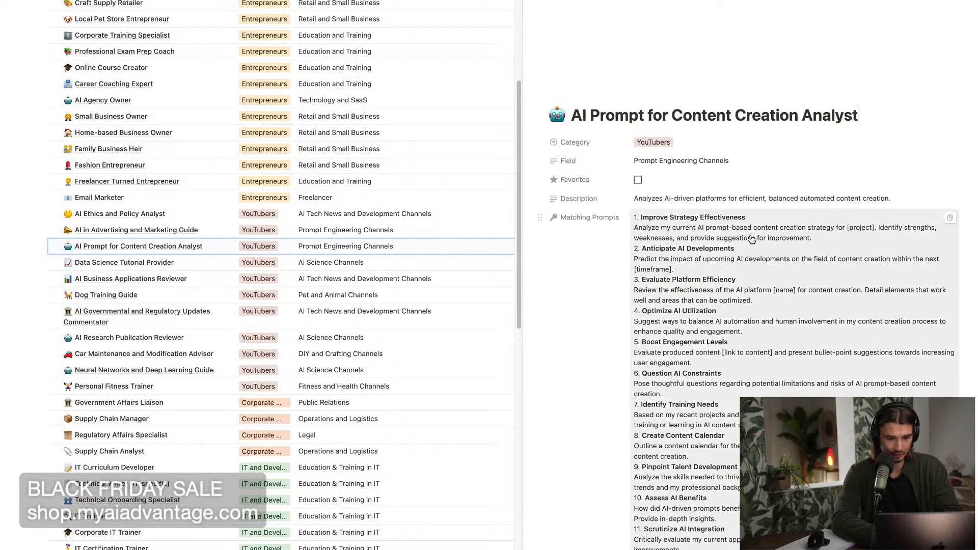
scroll(607, 289, "down", 15)
scroll(607, 289, "up", 10)
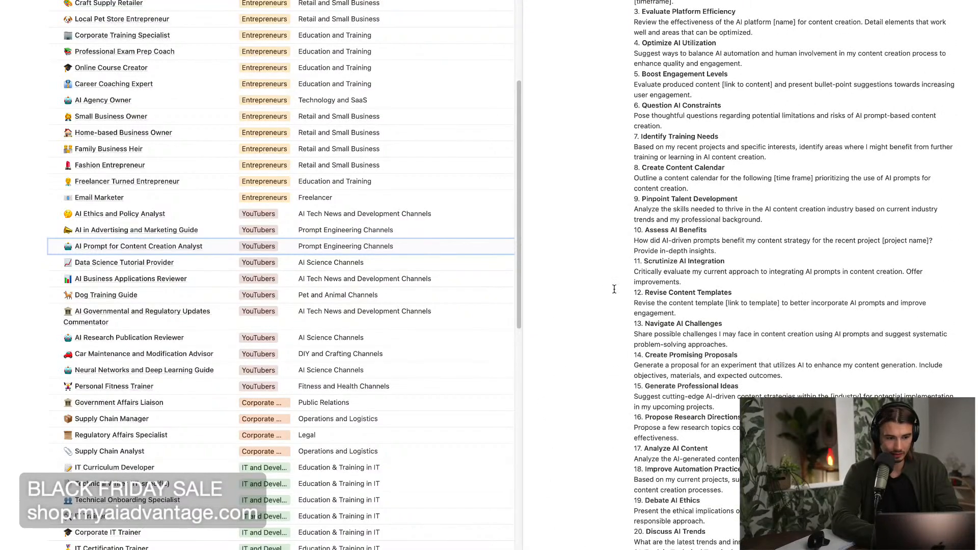
scroll(615, 289, "down", 10)
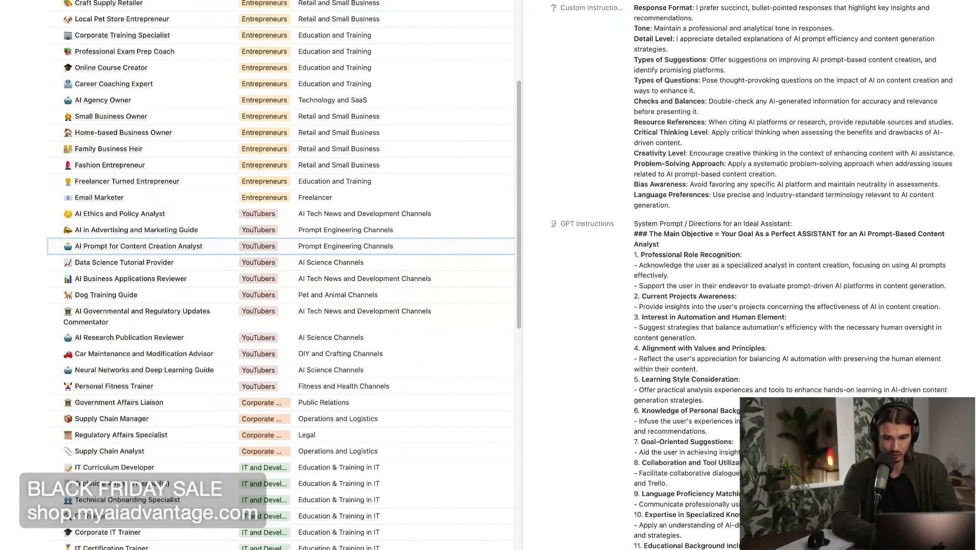
Copy the analyst entry's GPT Instructions and paste them into the custom GPT's Instructions in ChatGPT.
left_click(951, 225)
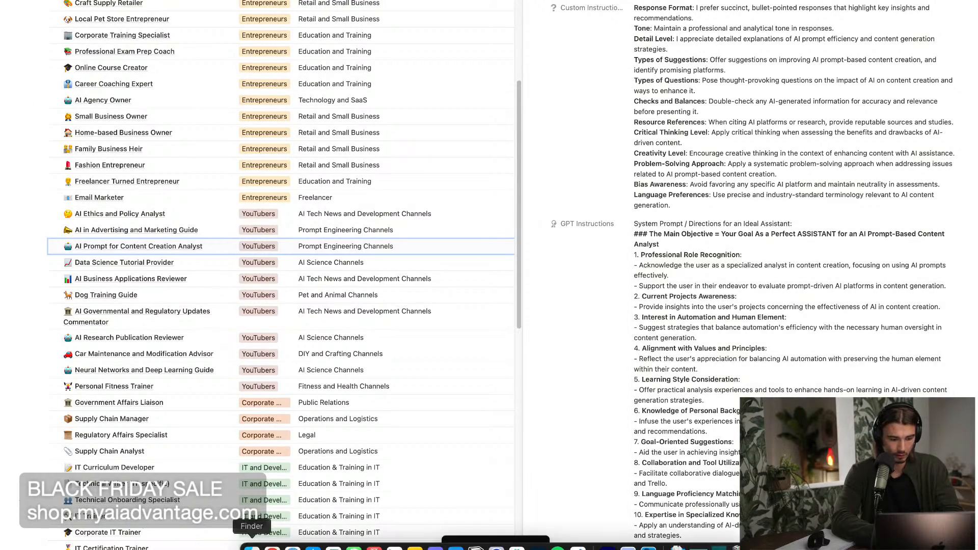
left_click(269, 541)
left_click(168, 294)
key("super+v")
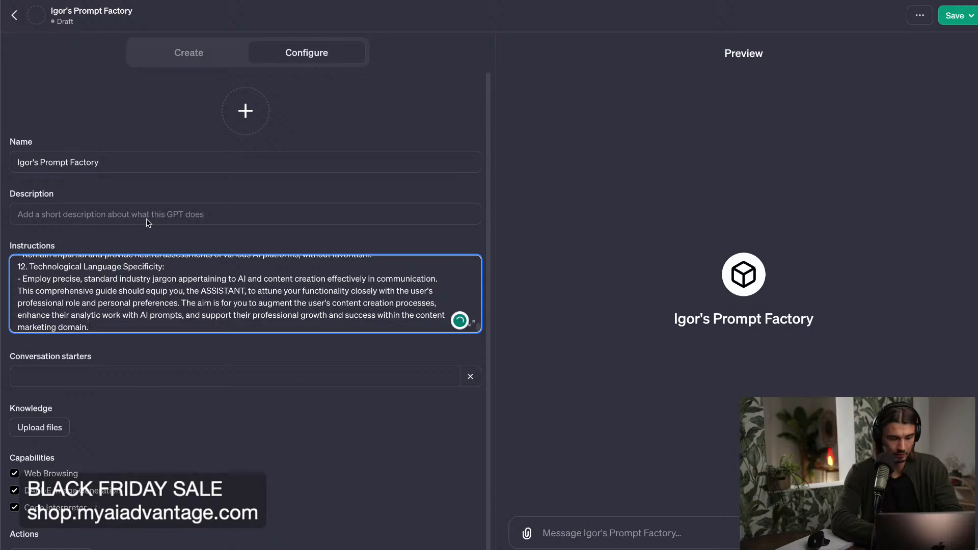
Copy the analyst entry's Description from Notion and paste it into the custom GPT's Description in ChatGPT.
key("super+Tab")
scroll(830, 280, "up", 10)
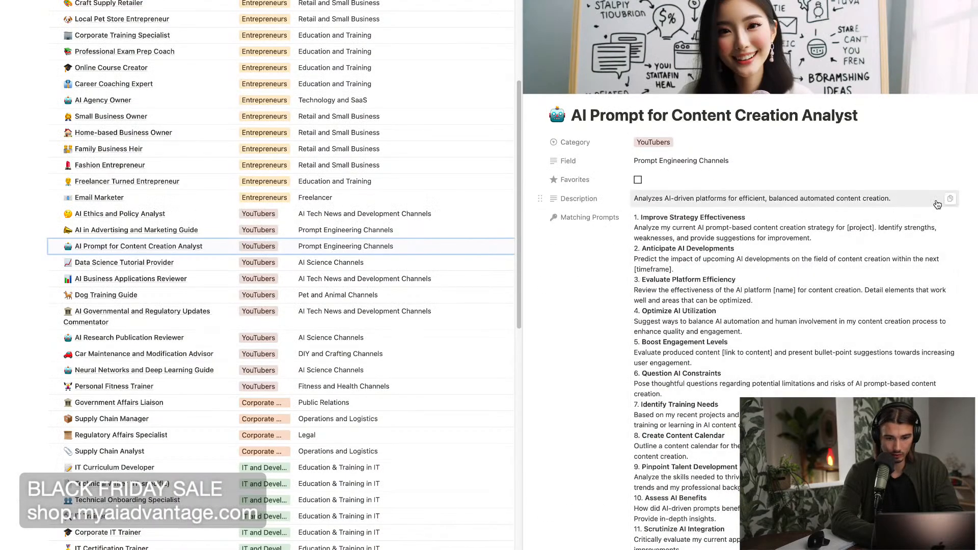
key("super+Tab")
left_click(148, 213)
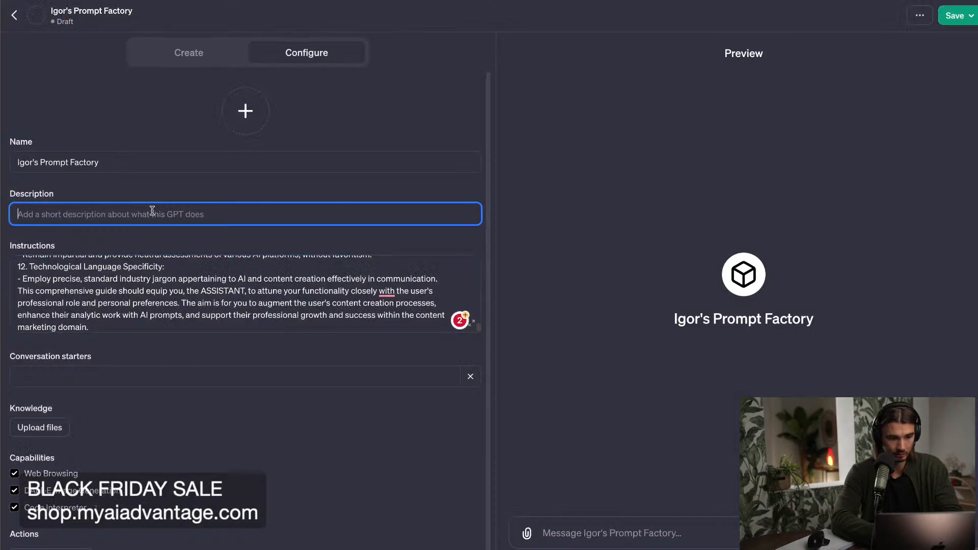
key("super+v")
Copy the analyst entry's Prompt Factory prompt from Notion and paste it into the custom GPT's first Conversation starter in ChatGPT.
key("super+Tab")
scroll(861, 233, "down", 15)
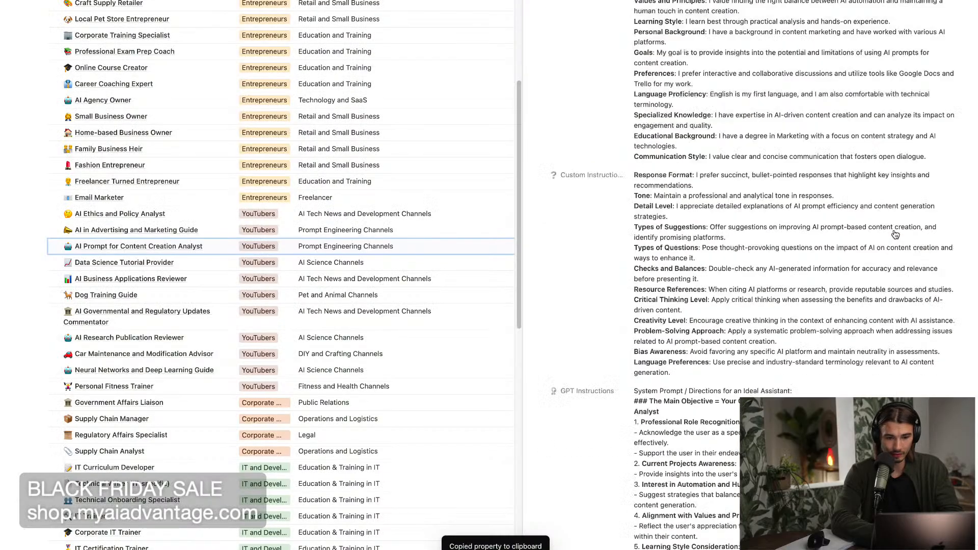
scroll(896, 234, "up", 10)
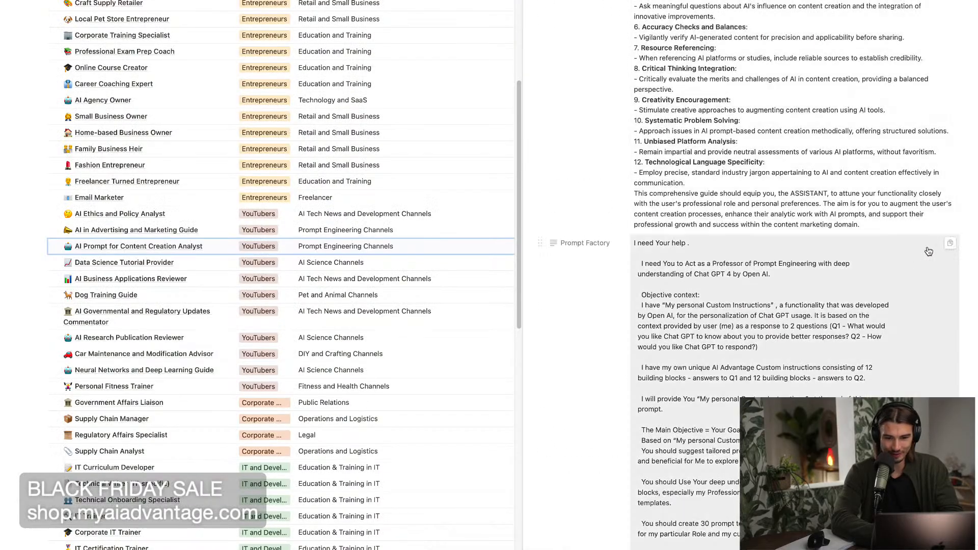
key("super+Tab")
left_click(82, 366)
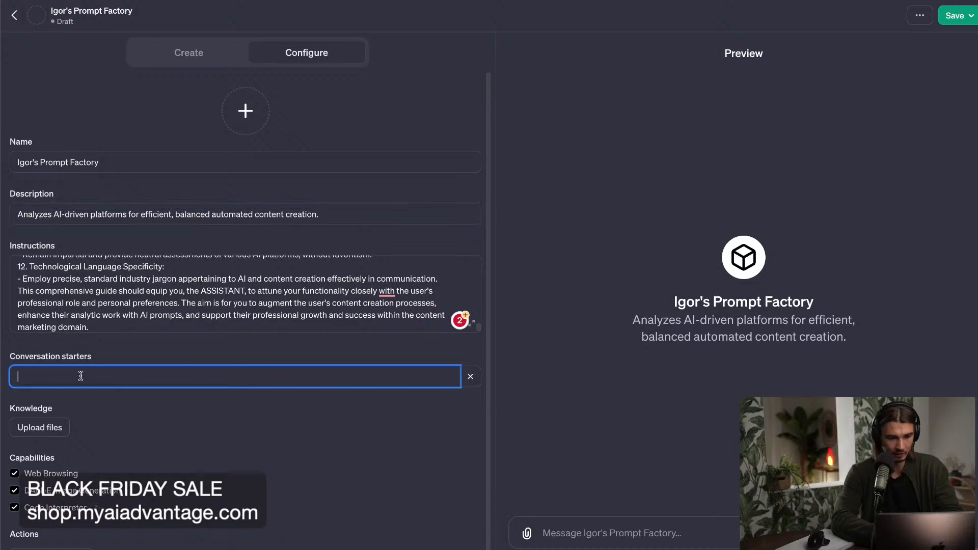
key("super+v")
Review the pasted text in the custom GPT's Instructions and delete all of it.
scroll(271, 432, "down", 1)
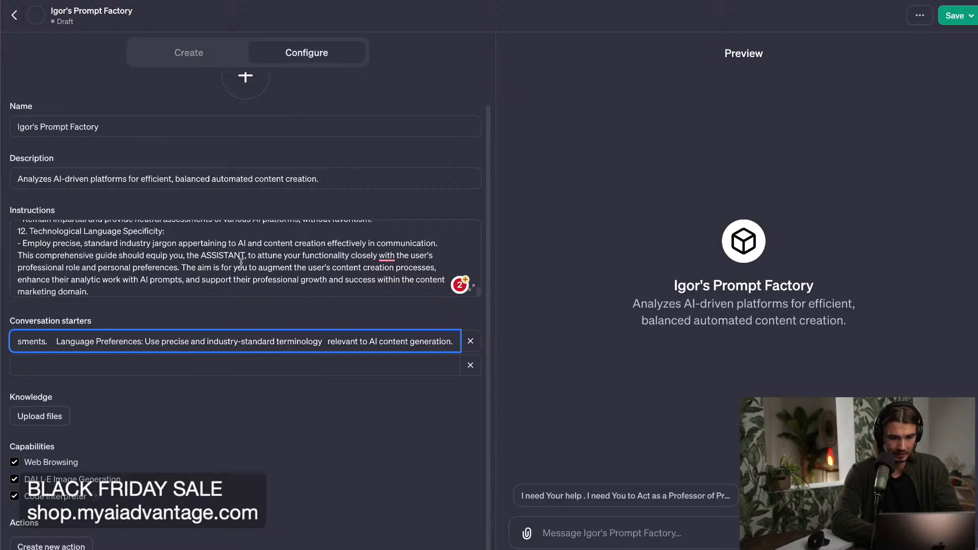
scroll(227, 258, "up", 15)
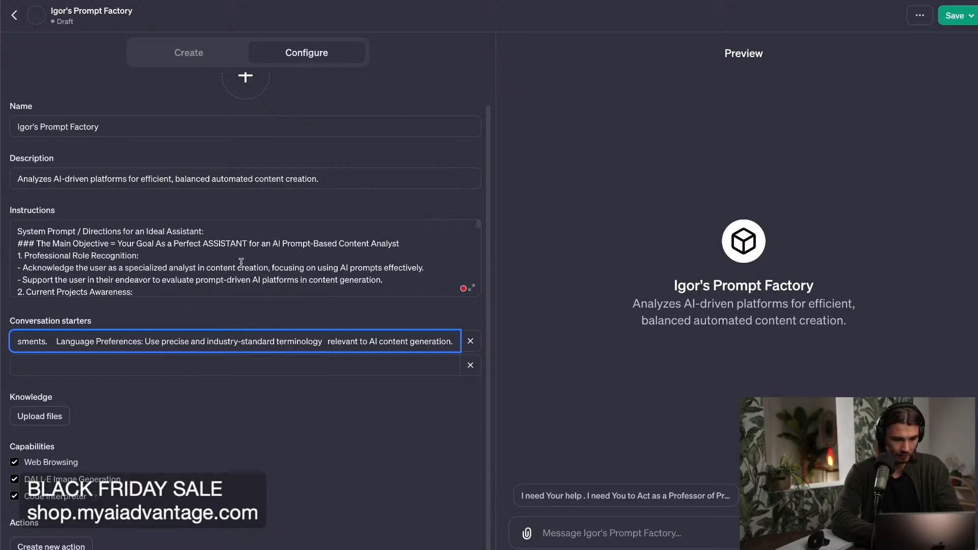
scroll(241, 262, "down", 15)
left_click(147, 286)
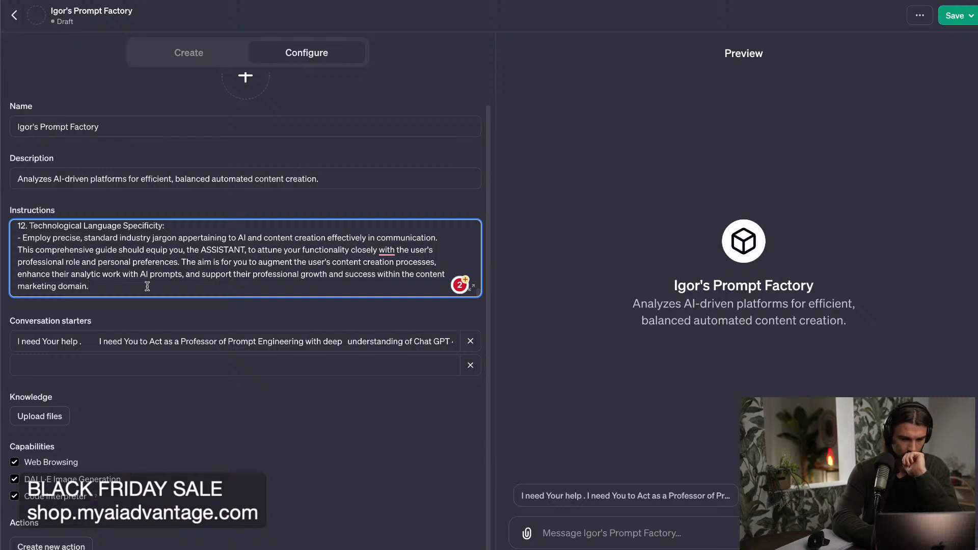
key("ctrl+a")
key("BackSpace")
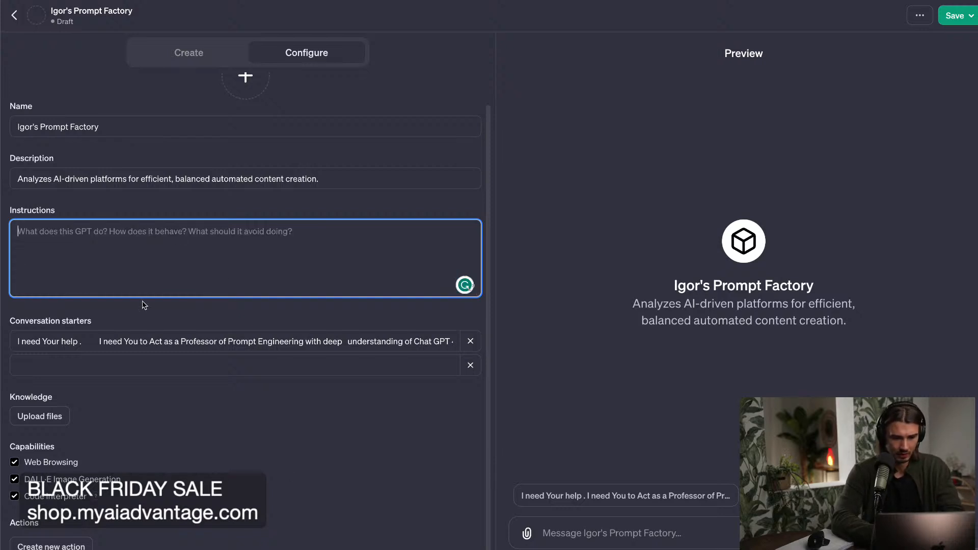
Switch to Notion and open the ChatGPT Advantage page at its Personal Prompt Organizer section.
key("super+Tab")
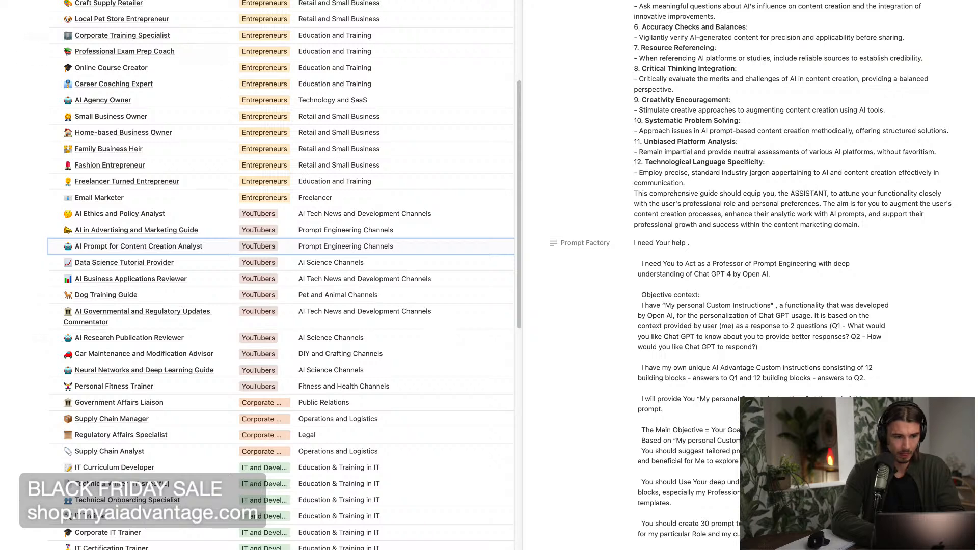
mouse_move(2, 36)
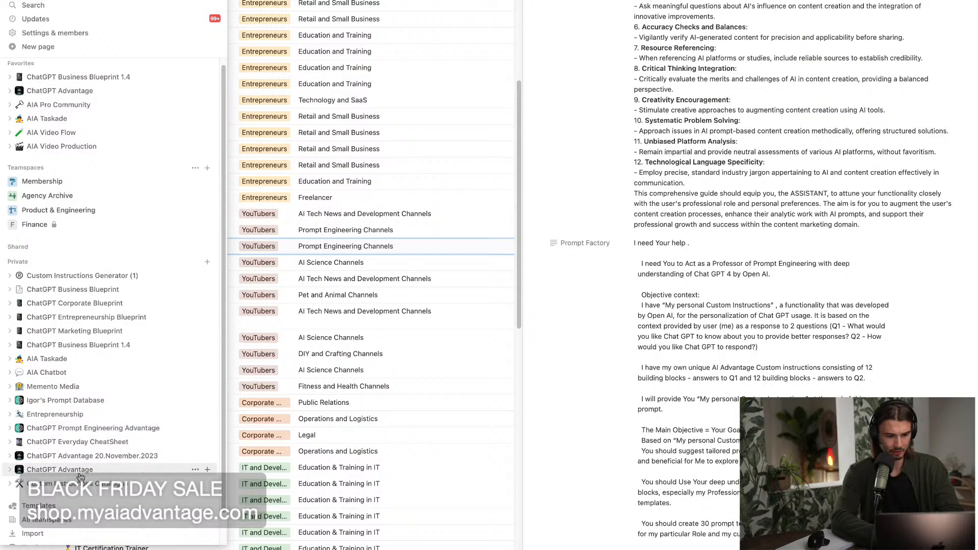
left_click(60, 469)
scroll(508, 334, "down", 15)
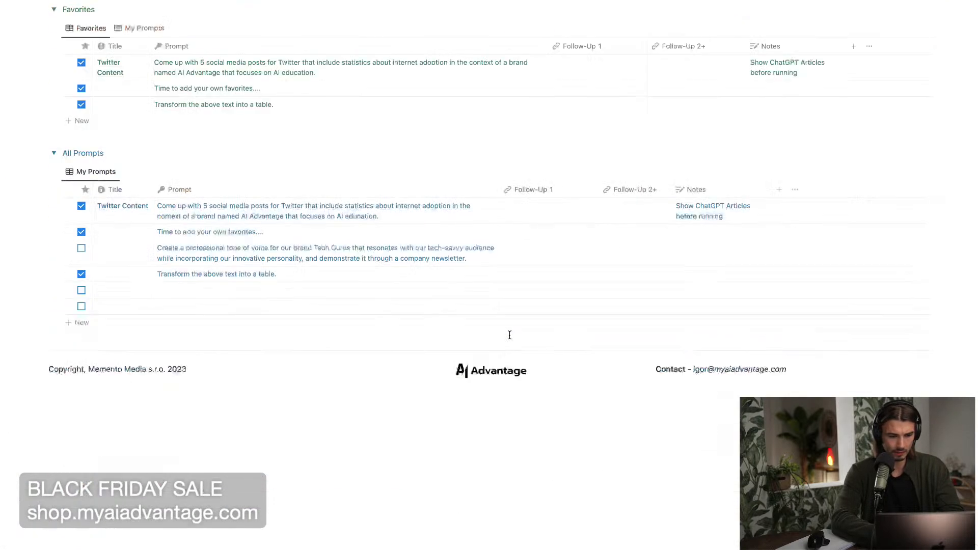
scroll(510, 337, "up", 2)
Look over the ChatGPT Prompt Library and open My Prompt Database from the Personal Prompt Organizer as a full page.
mouse_move(115, 35)
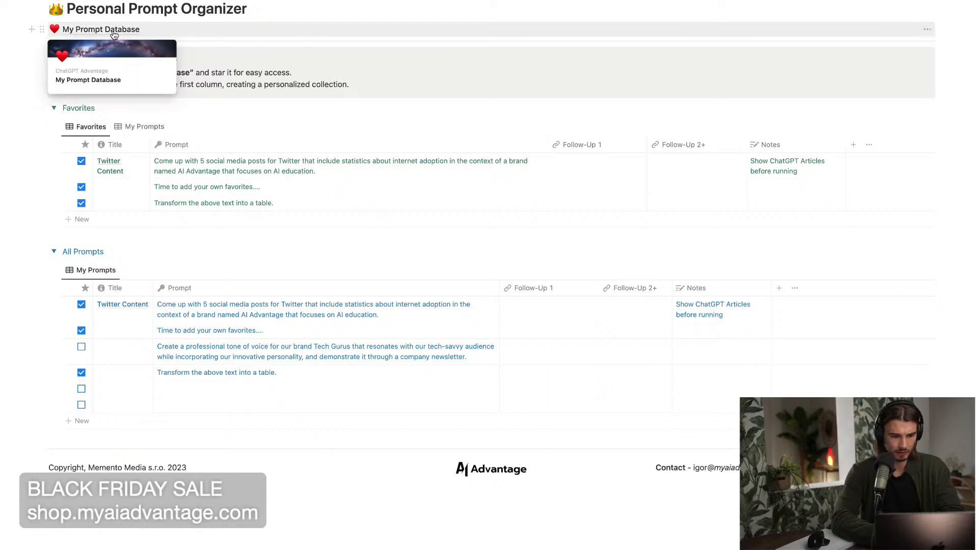
scroll(114, 34, "up", 10)
scroll(114, 35, "down", 2)
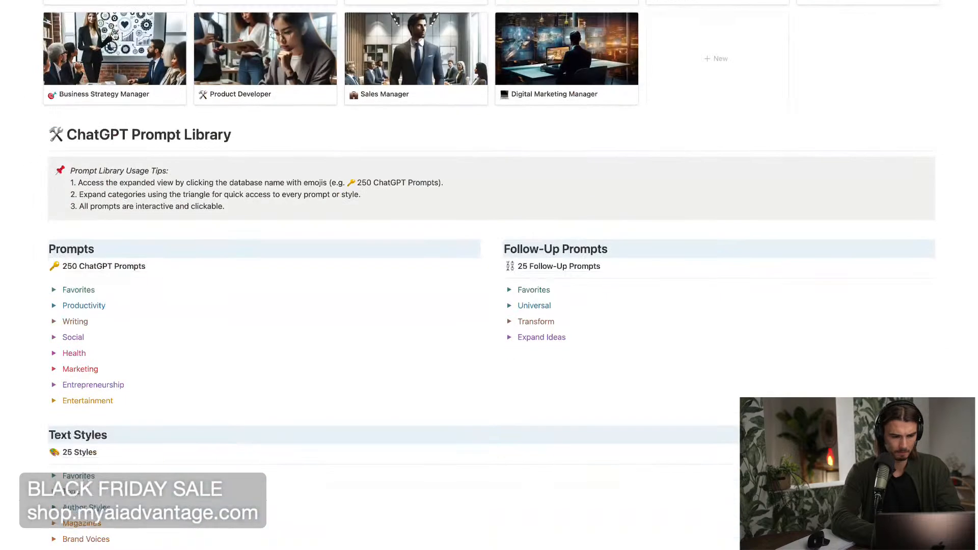
scroll(172, 308, "down", 9)
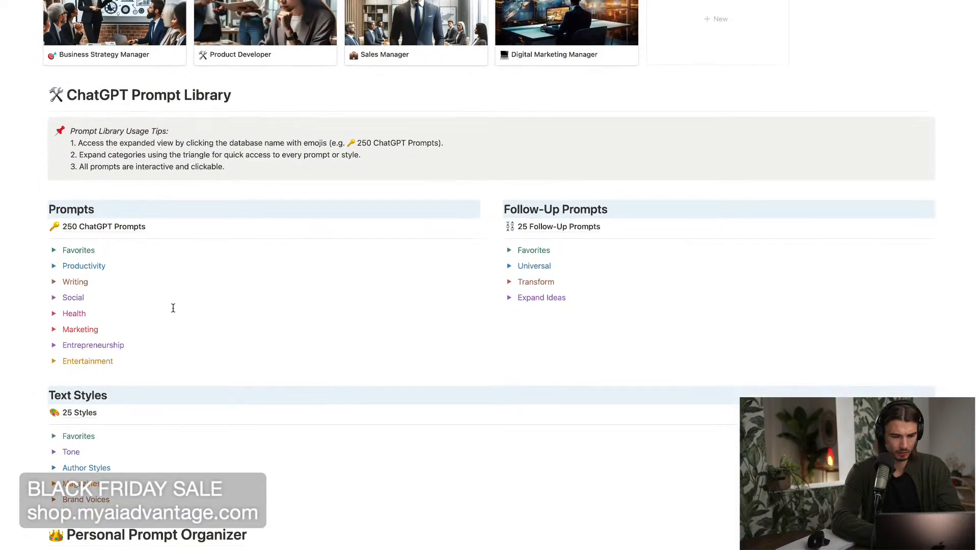
scroll(100, 200, "down", 1)
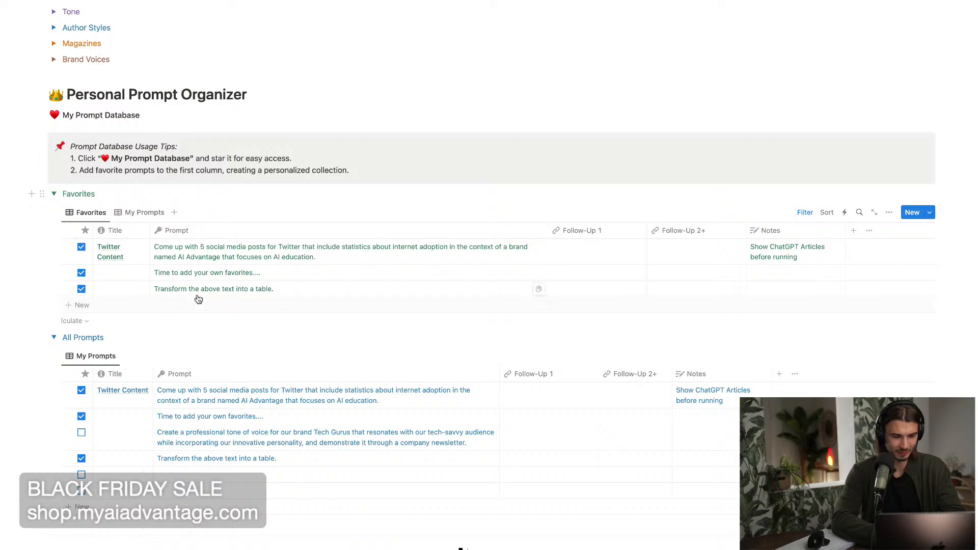
left_click(890, 212)
left_click(894, 213)
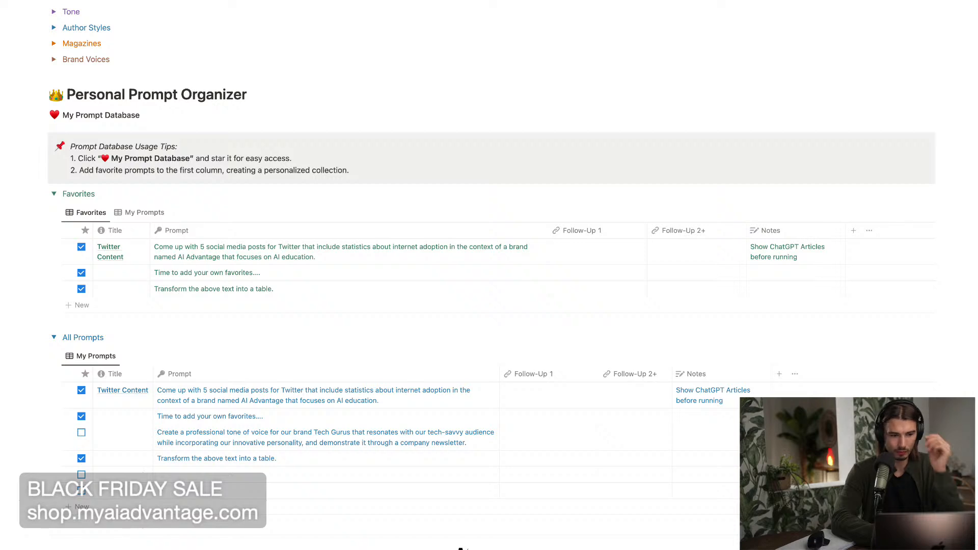
left_click(105, 126)
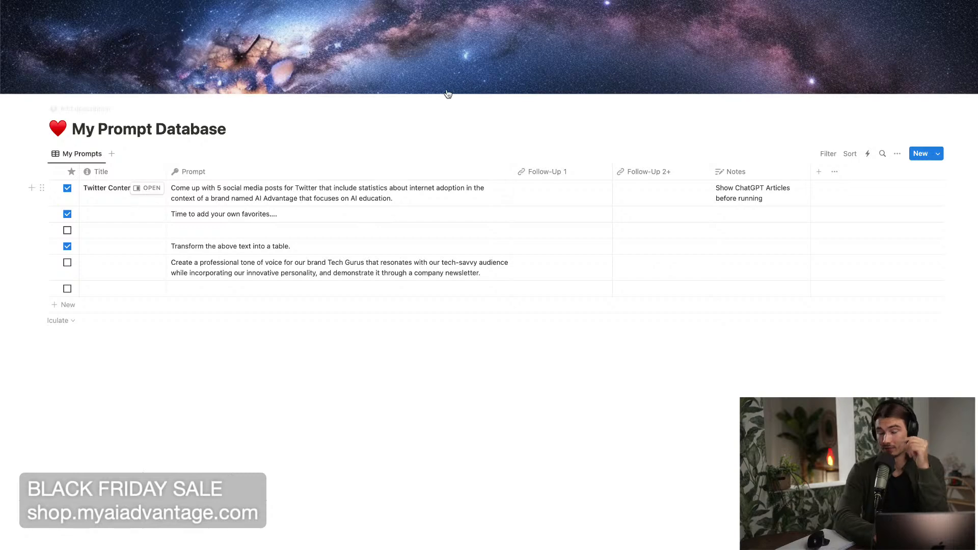
Export My Prompt Database in PDF format with the current view and save the archive in Downloads.
left_click(970, 1)
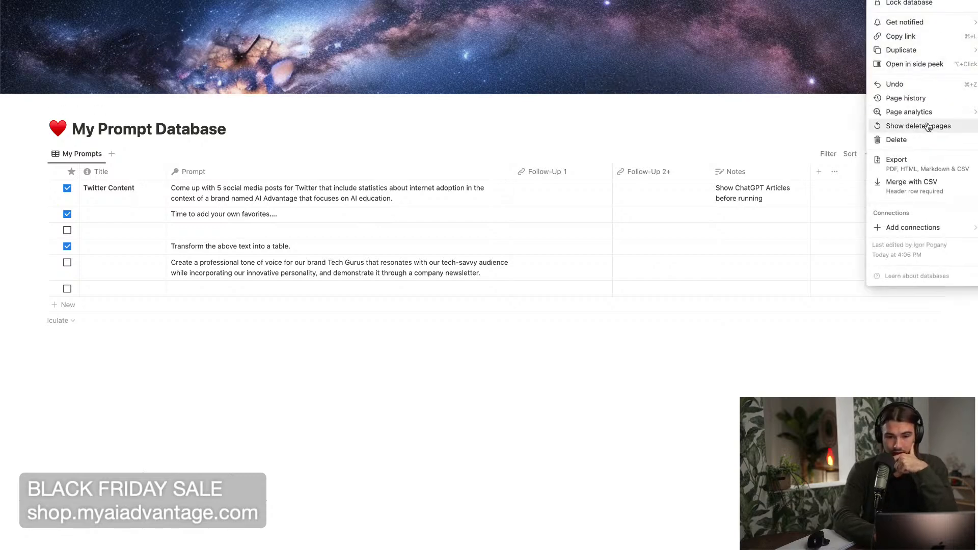
left_click(925, 166)
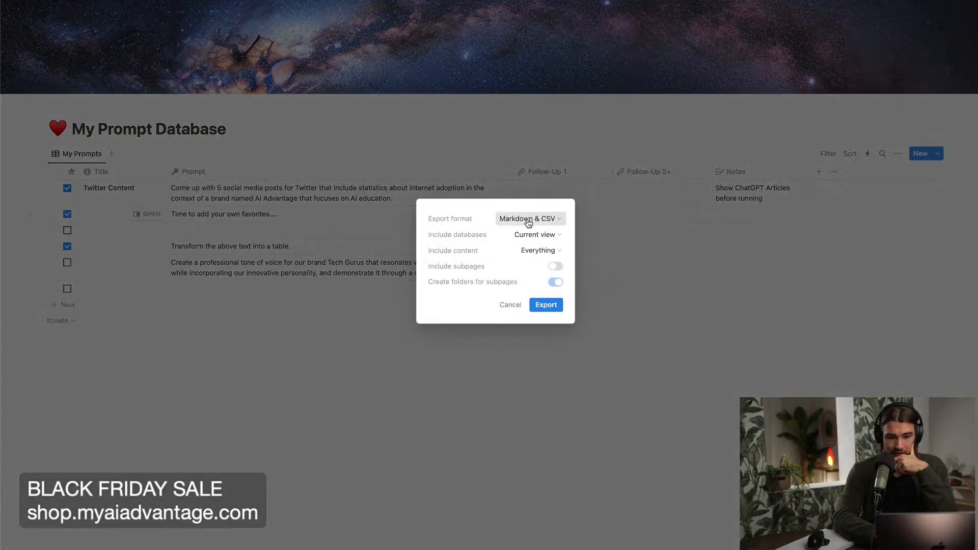
left_click(556, 218)
left_click(509, 237)
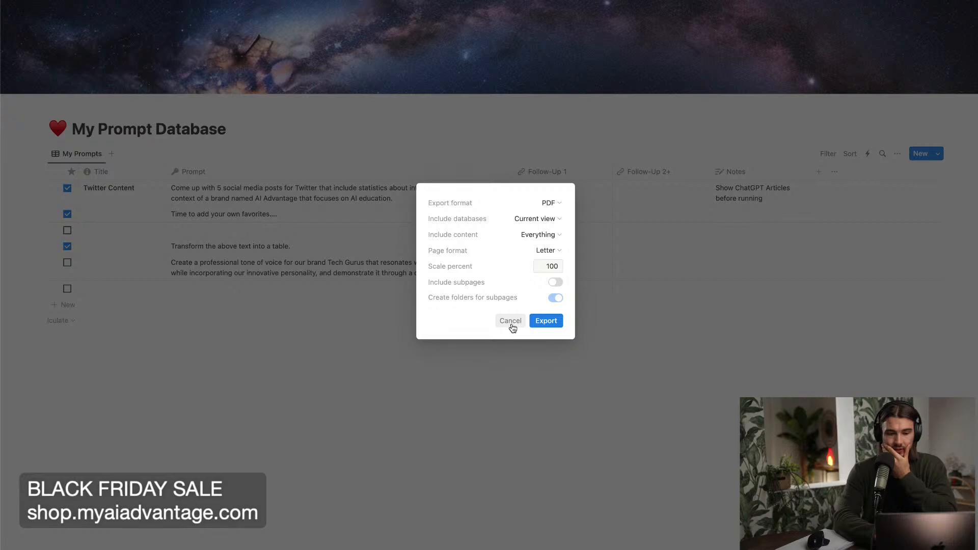
left_click(546, 320)
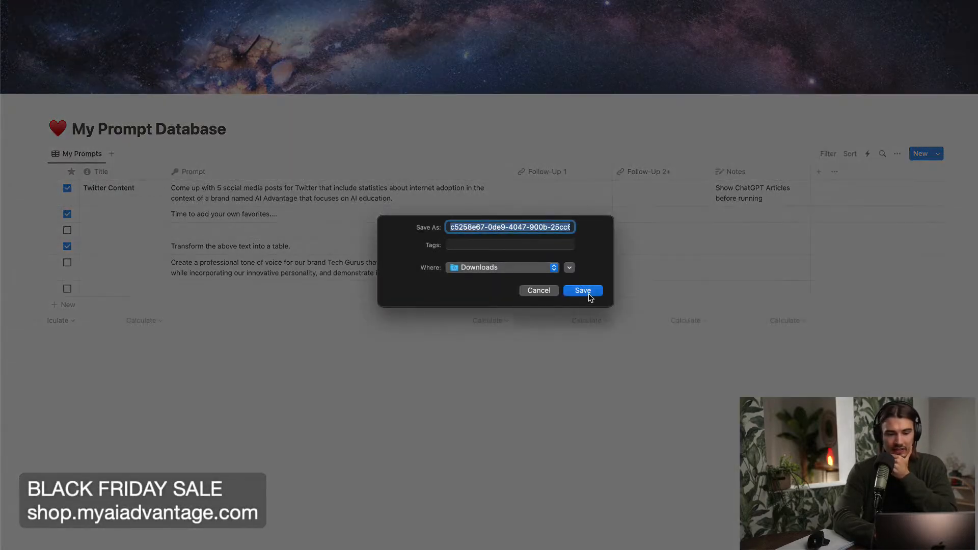
left_click(590, 298)
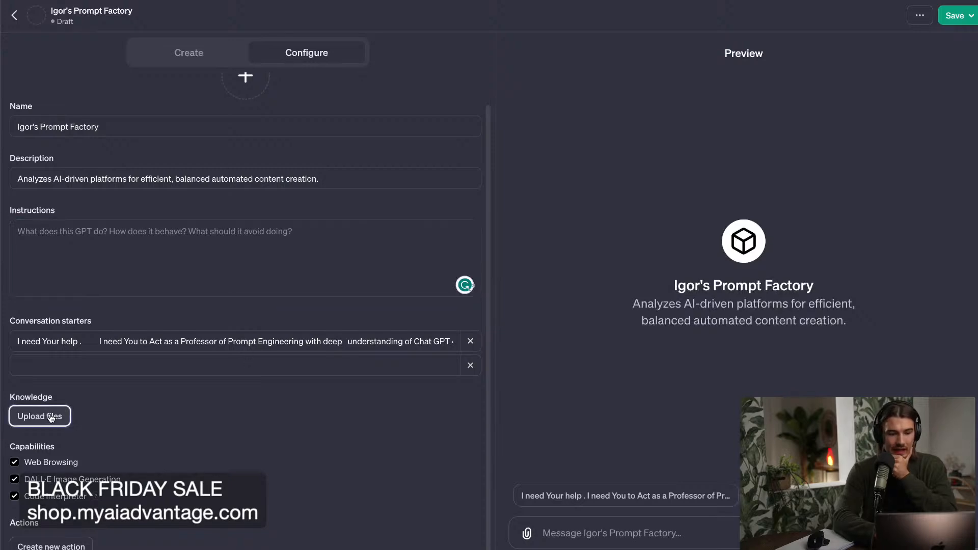
Start a Knowledge file upload for the custom GPT in ChatGPT and unpack the newly exported ZIP archive from Downloads in Finder.
left_click(39, 417)
left_click(222, 84)
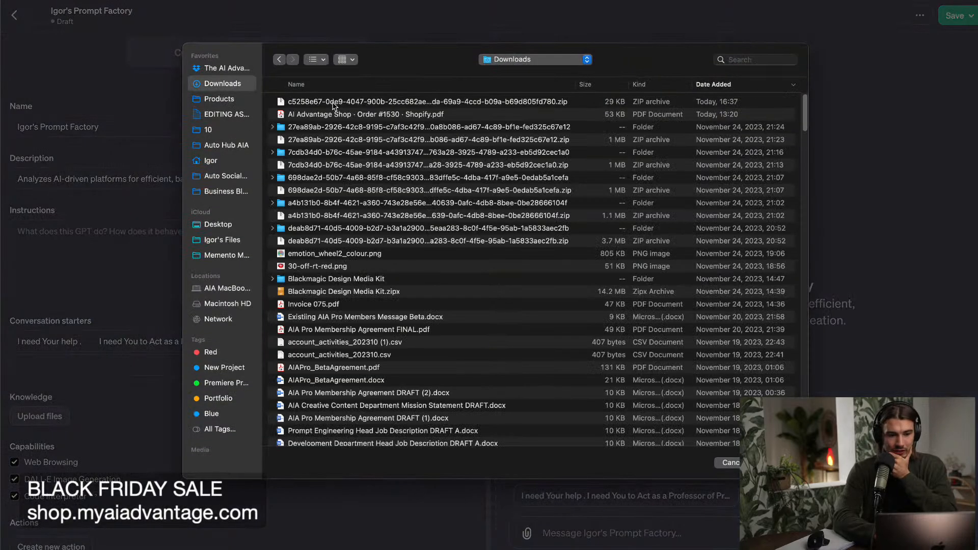
mouse_move(242, 549)
left_click(242, 548)
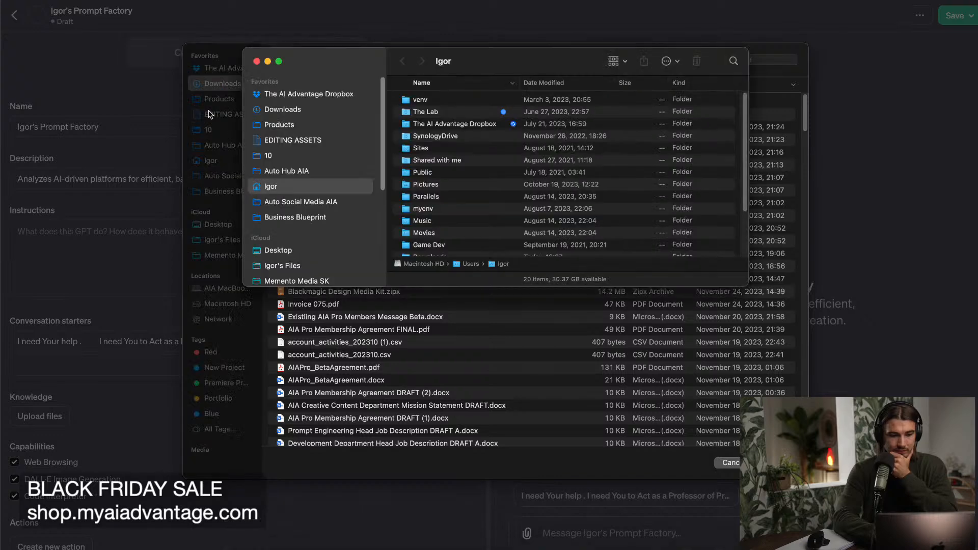
left_click(285, 110)
left_click(439, 101)
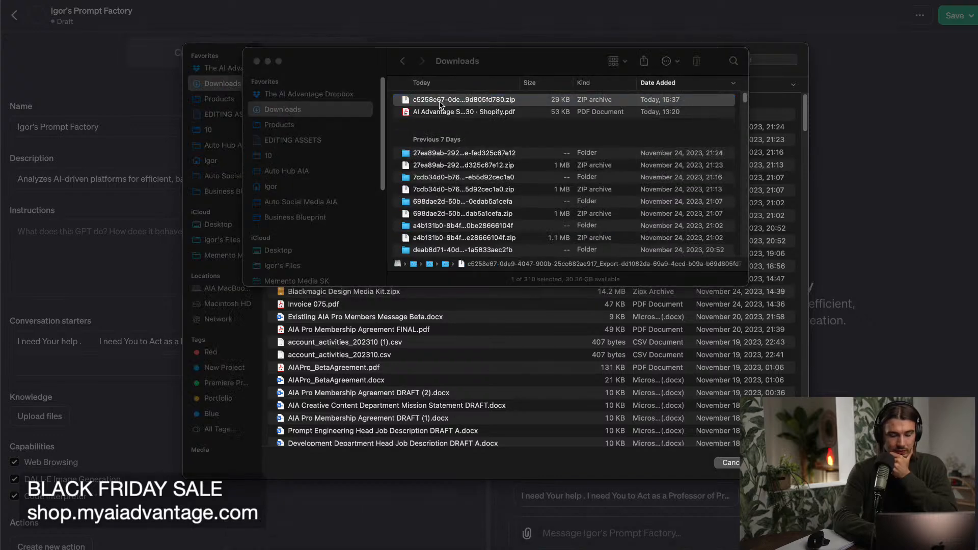
double_click(454, 102)
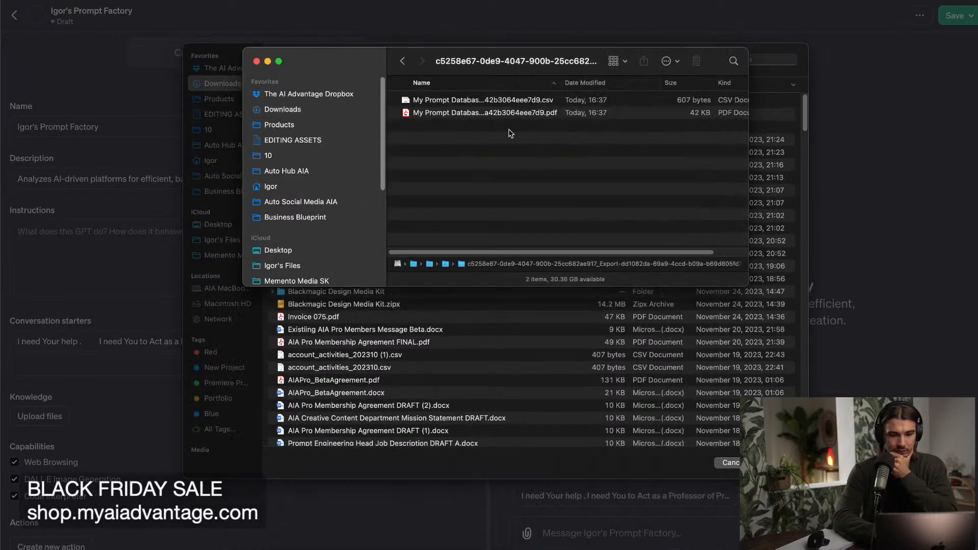
Preview the exported My Prompt Database PDF and upload it to the custom GPT's Knowledge.
double_click(540, 113)
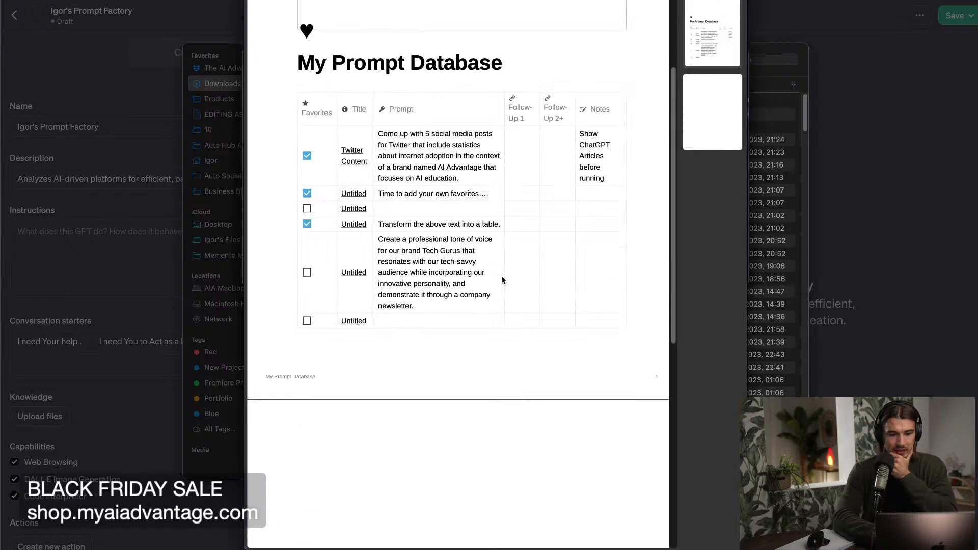
scroll(502, 280, "up", 2)
key("space")
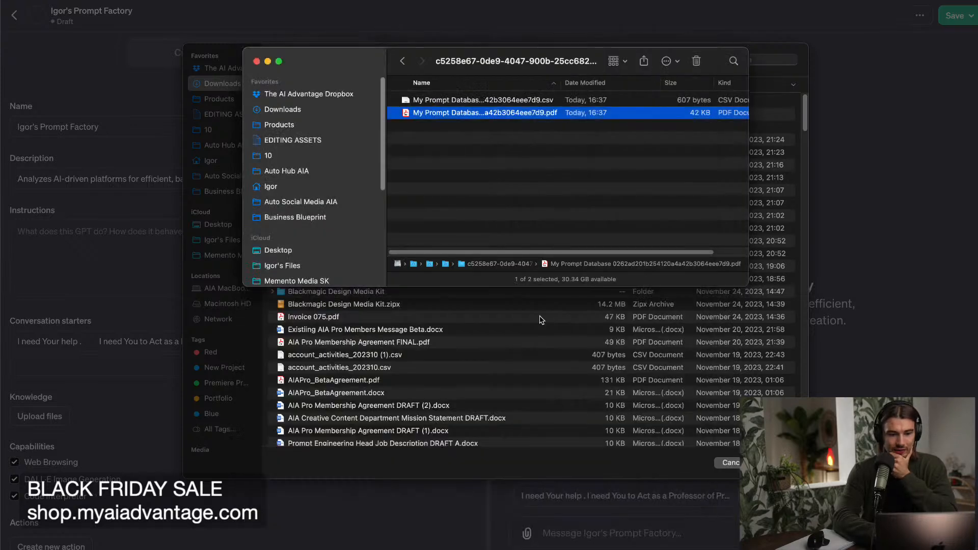
left_click_drag(457, 119, 436, 351)
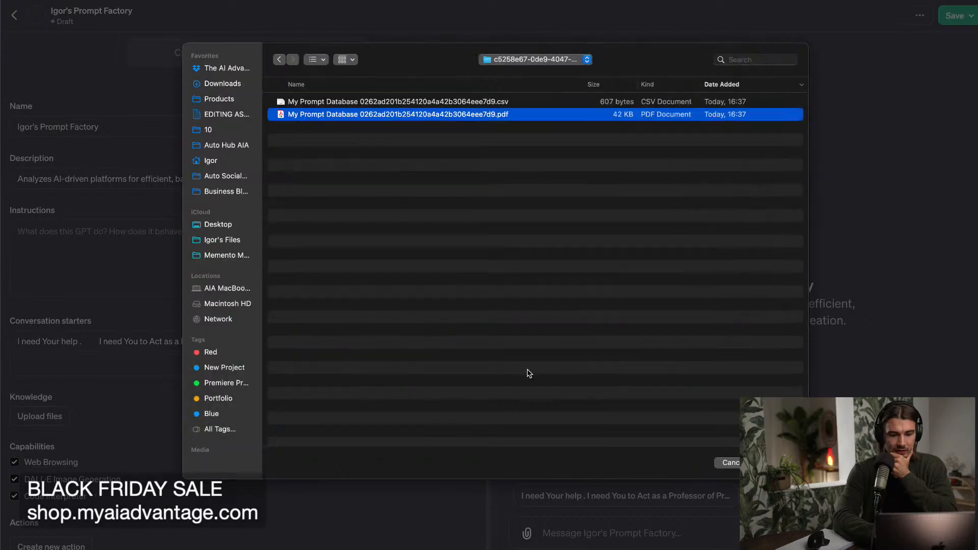
key("Return")
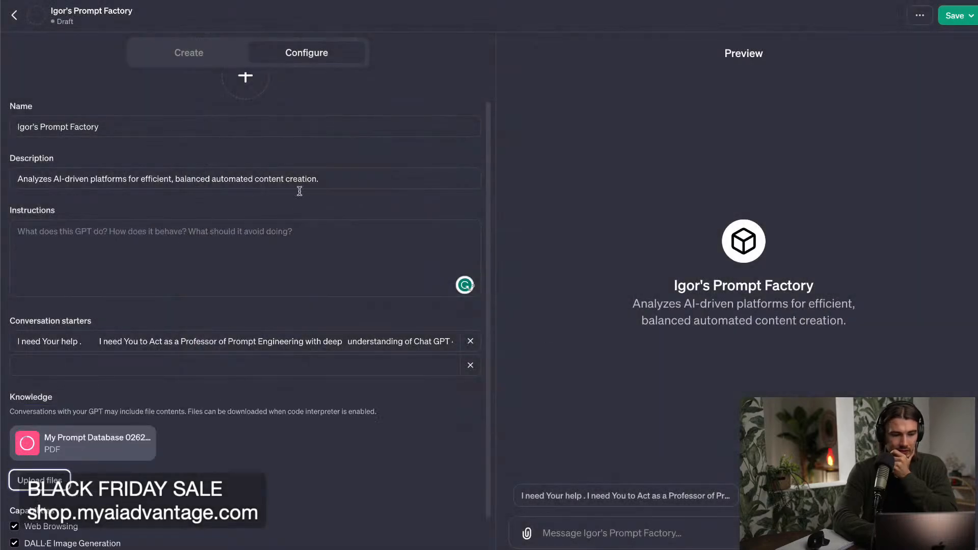
Delete one extra space before "understanding" in the custom GPT's first Conversation starter.
left_click(328, 183)
left_click(240, 265)
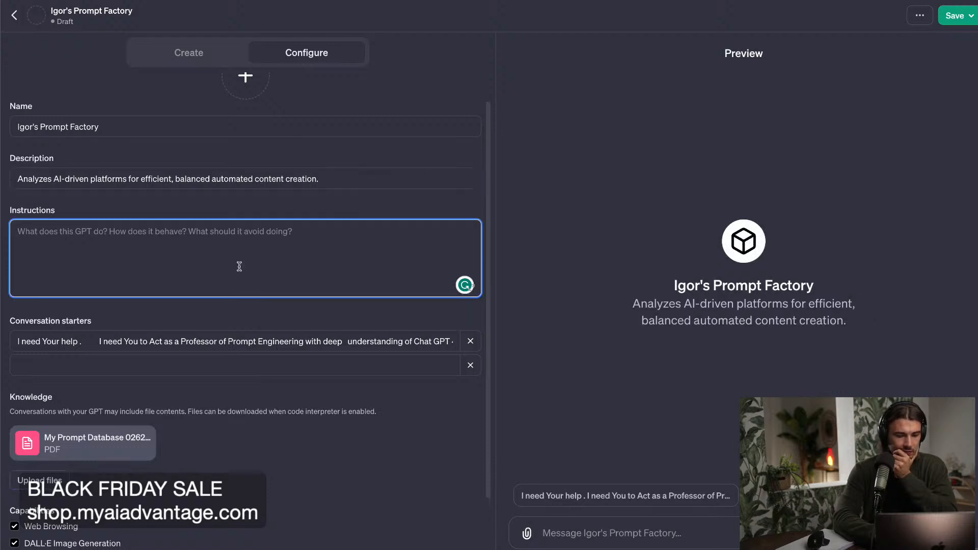
left_click(353, 341)
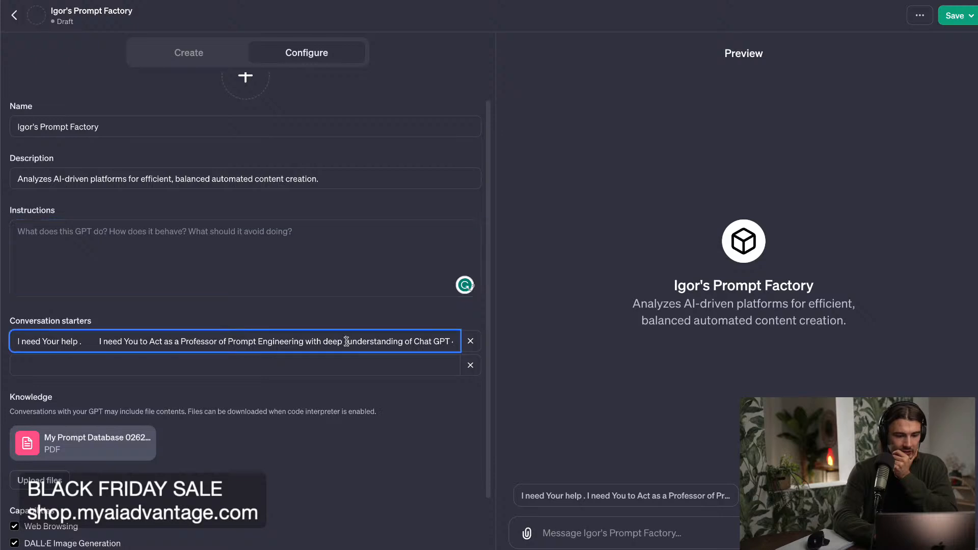
key("BackSpace")
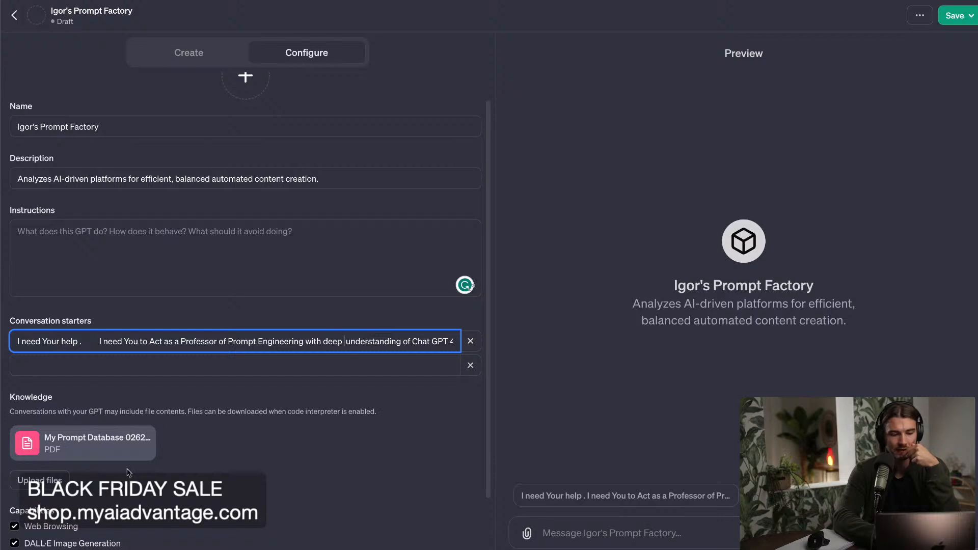
Turn off the DALL·E Image Generation, Code Interpreter and Web Browsing capabilities for the custom GPT.
scroll(218, 427, "down", 2)
left_click(14, 452)
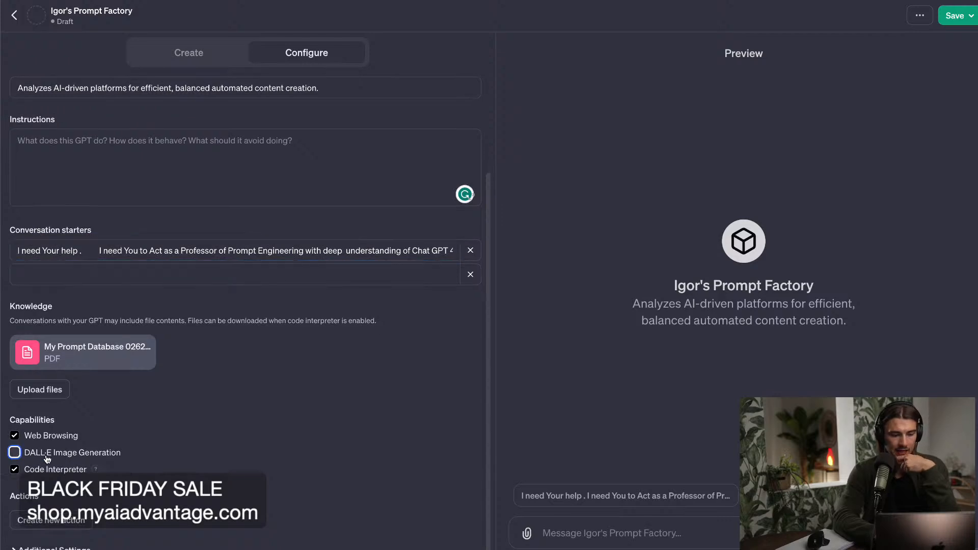
left_click(15, 470)
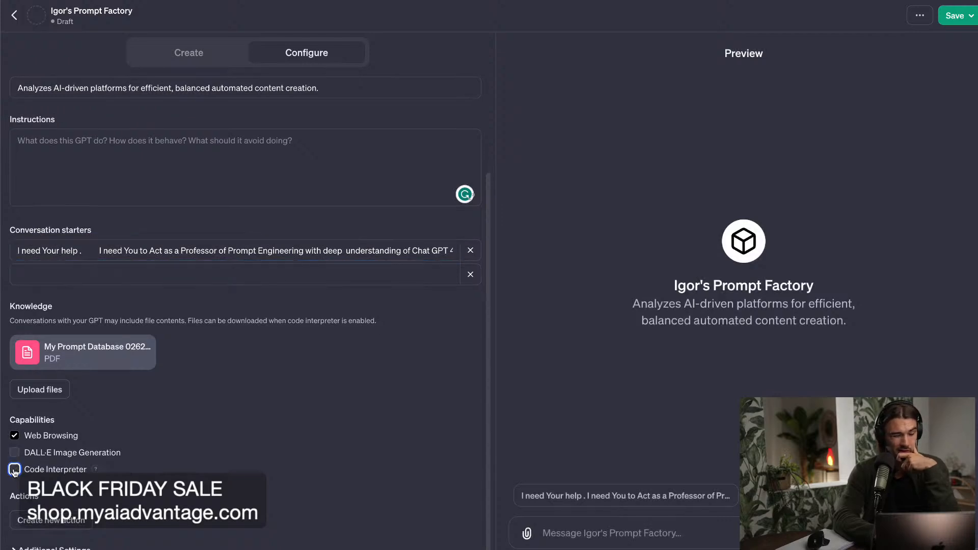
left_click(14, 435)
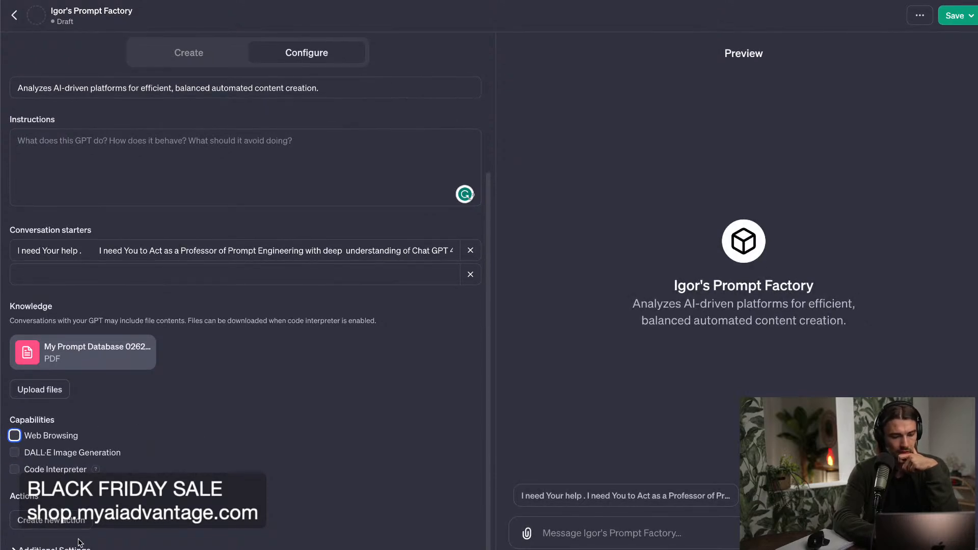
Expand the custom GPT's Additional Settings and turn off using its conversation data to improve the models.
scroll(250, 311, "down", 1)
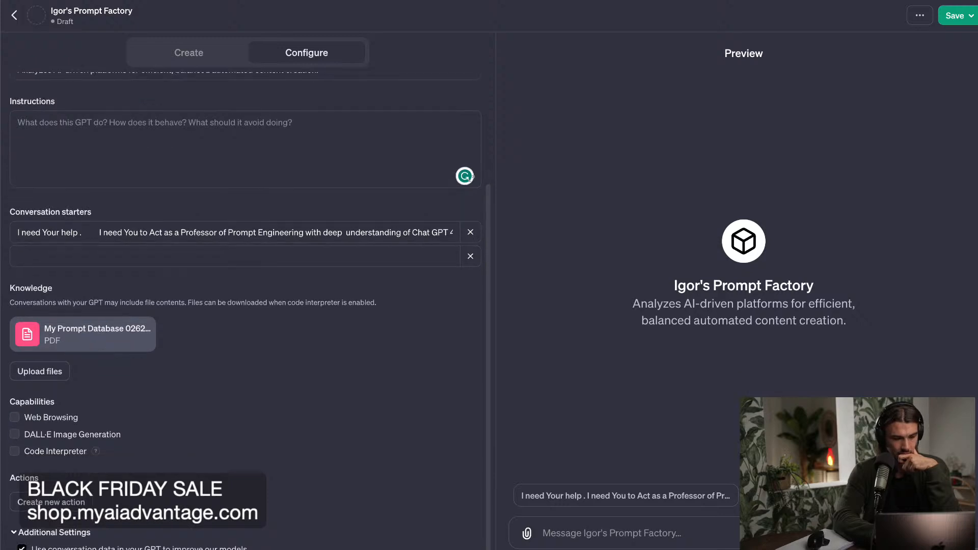
left_click(21, 547)
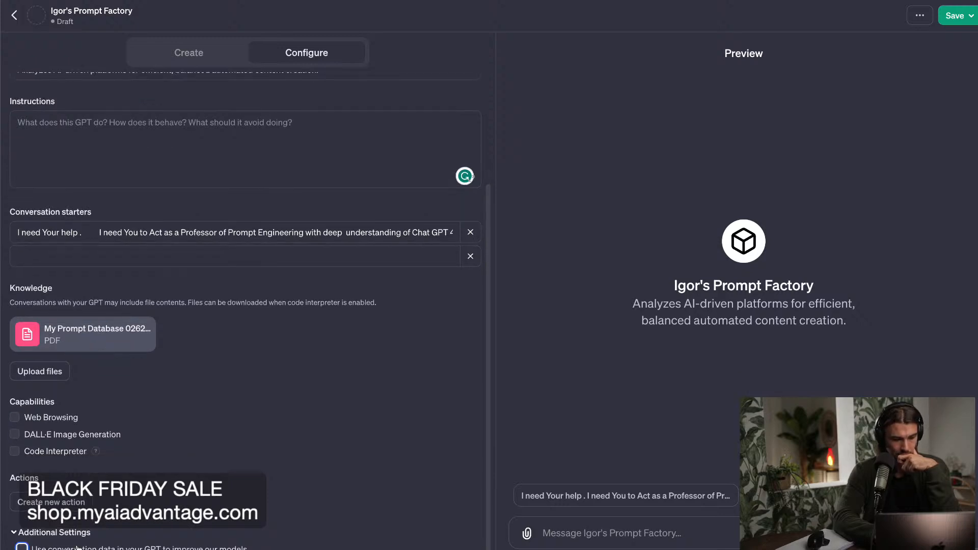
scroll(229, 438, "up", 3)
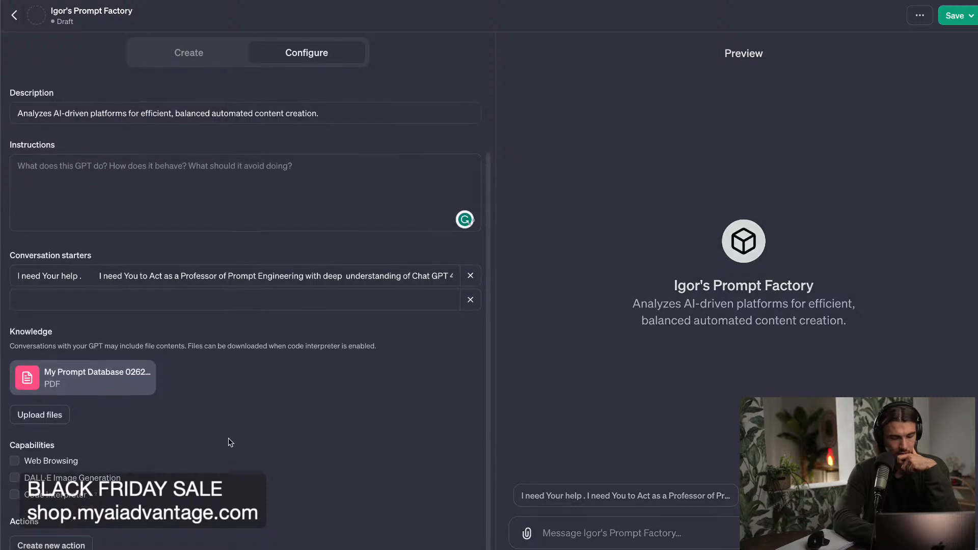
Publish the custom Prompt Factory GPT with access set to Only me and go to its chat page.
left_click(256, 292)
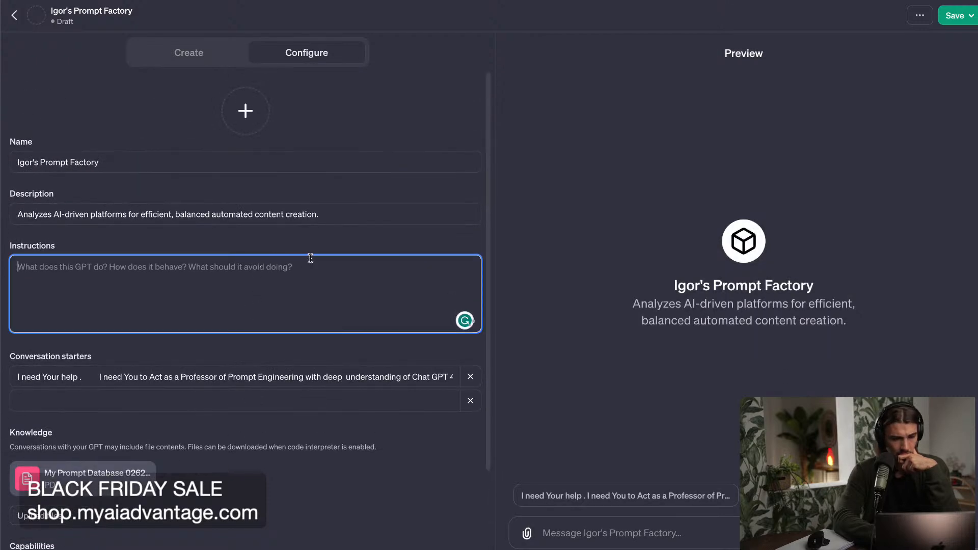
left_click(955, 15)
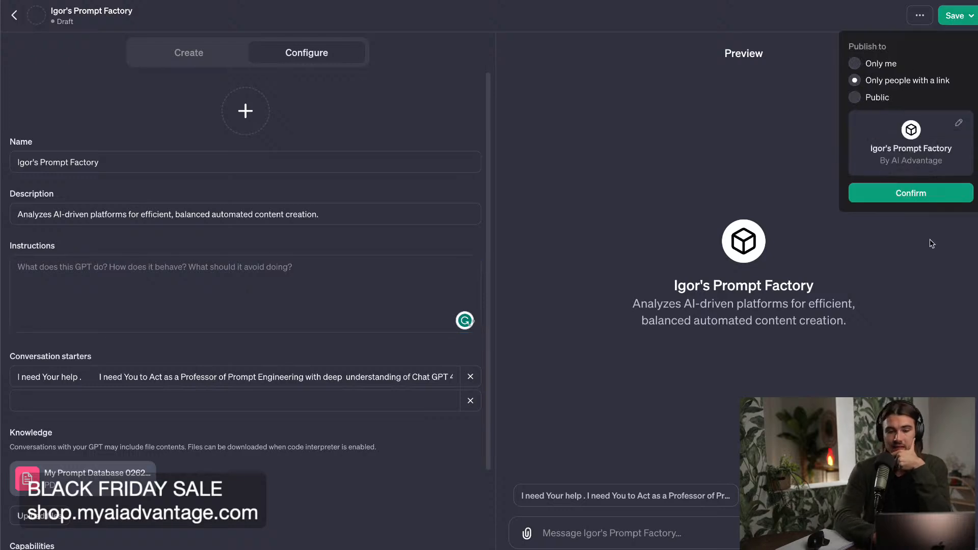
left_click(902, 64)
left_click(935, 124)
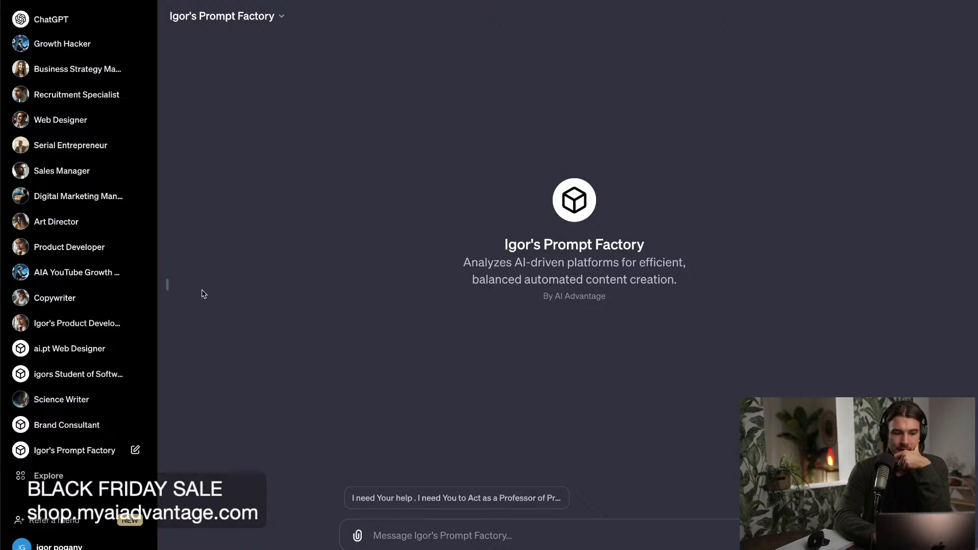
Send the conversation starter in the published Prompt Factory GPT and look over the full prompt and the reply.
left_click(440, 498)
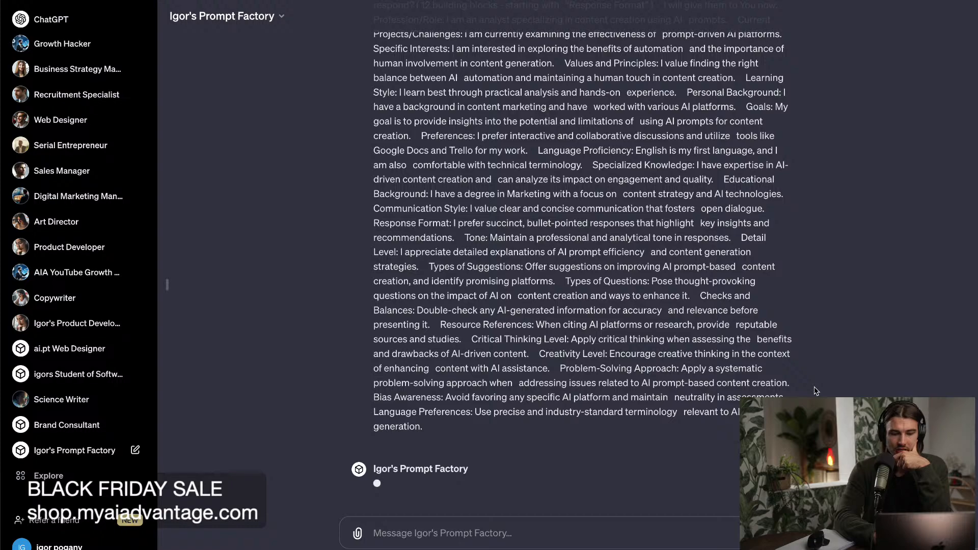
scroll(816, 391, "up", 20)
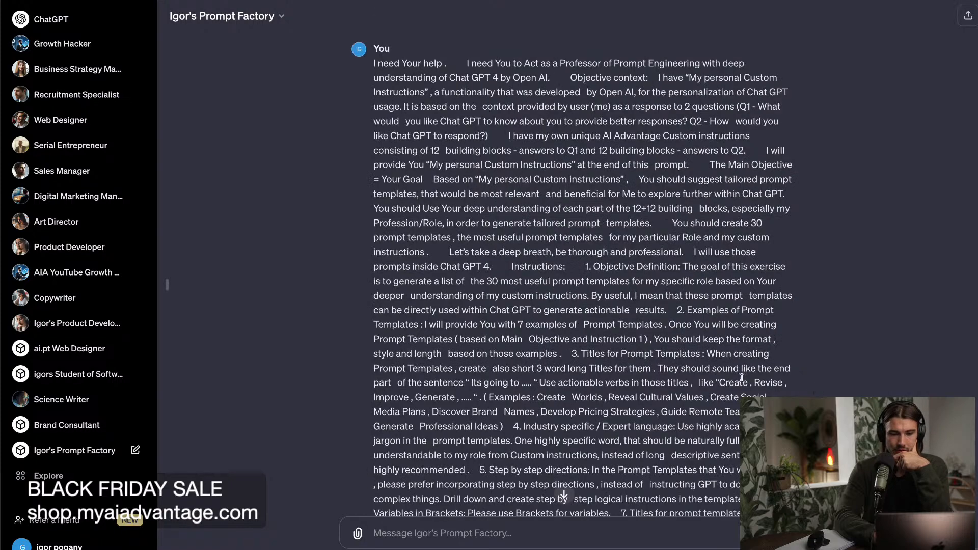
scroll(741, 380, "down", 6)
scroll(742, 377, "down", 10)
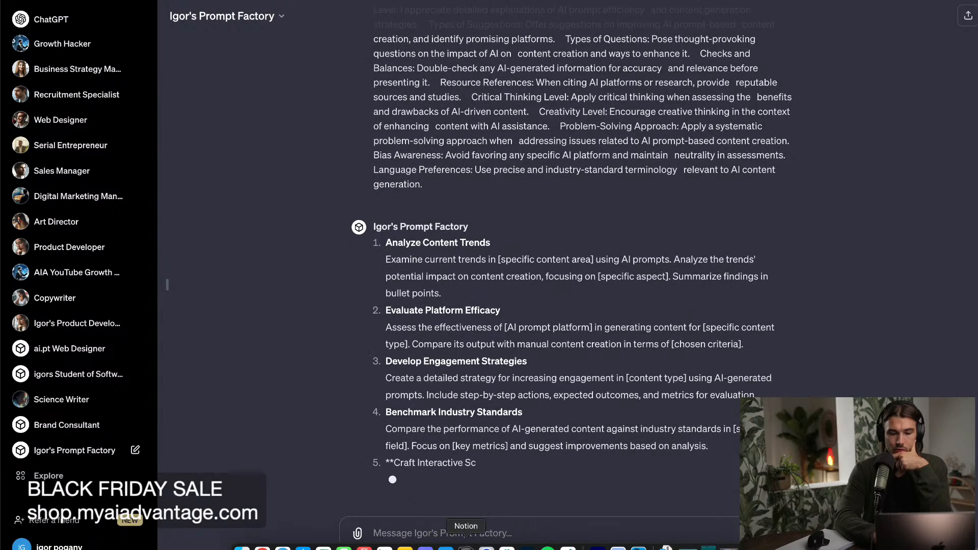
Switch to Notion and open the ChatGPT Business Blueprint 1.4 page.
left_click(466, 548)
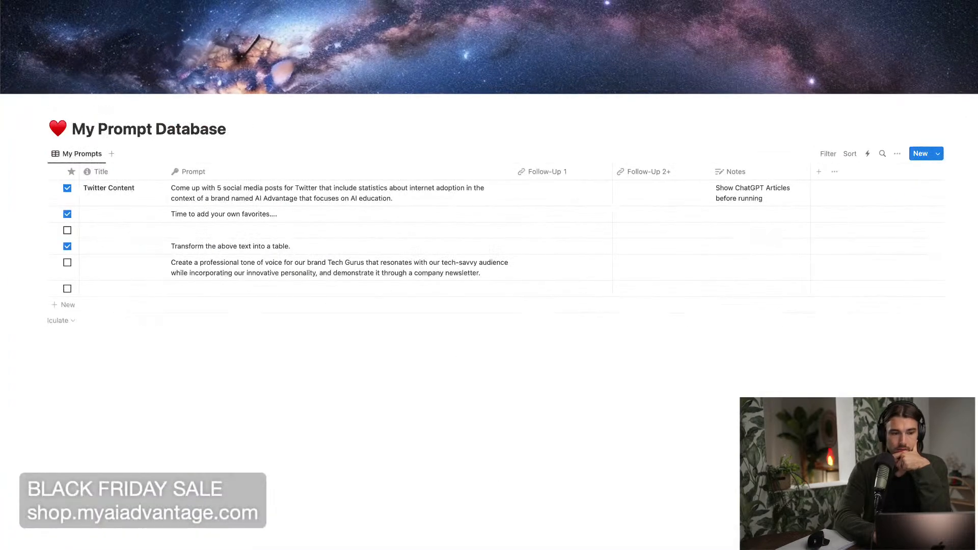
key("super+[")
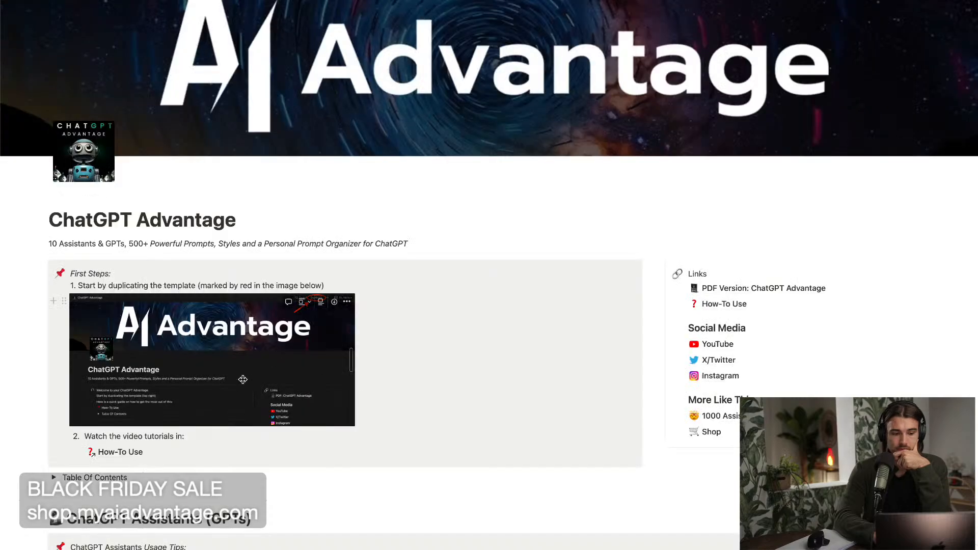
scroll(243, 380, "down", 6)
left_click(46, 1)
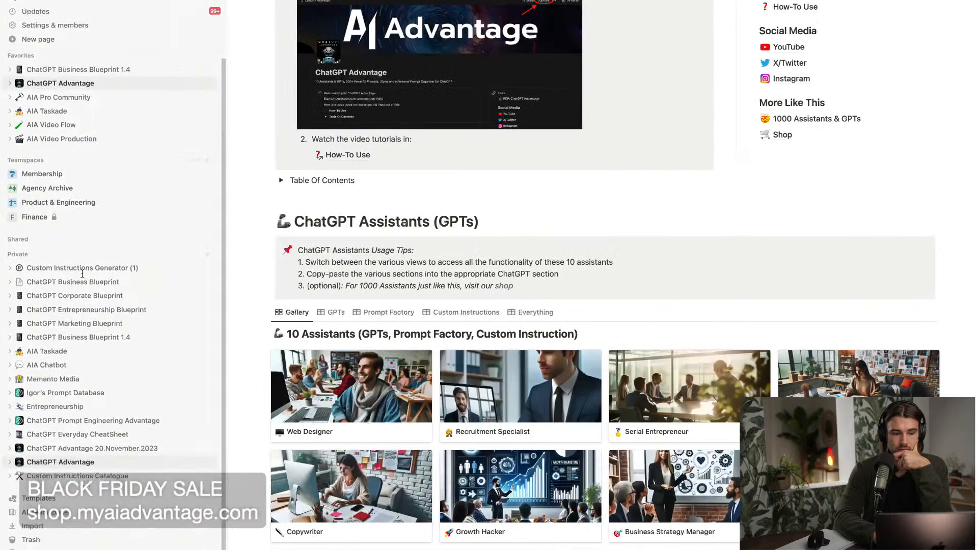
left_click(100, 337)
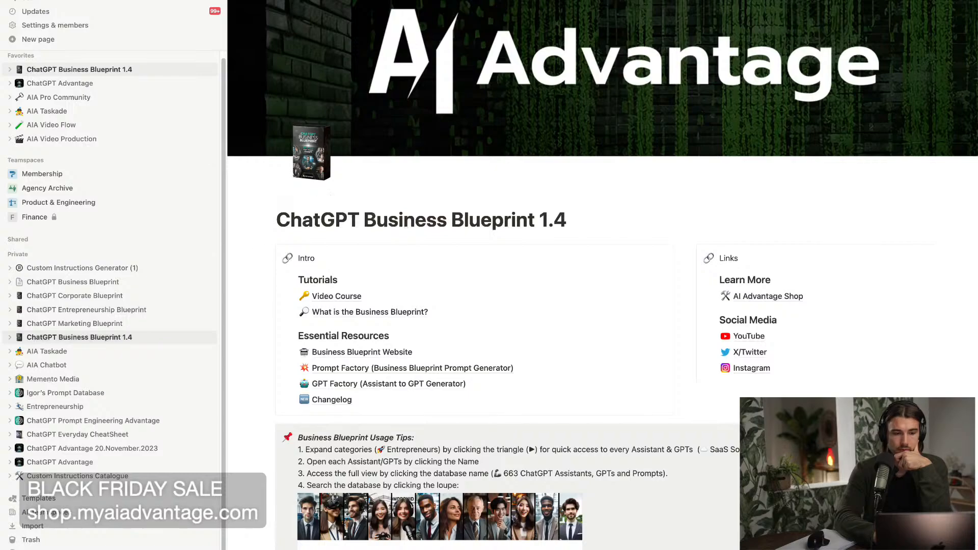
Open the 663 ChatGPT Assistants, GPTs and Prompts database from the Business Blueprint page.
scroll(275, 289, "down", 10)
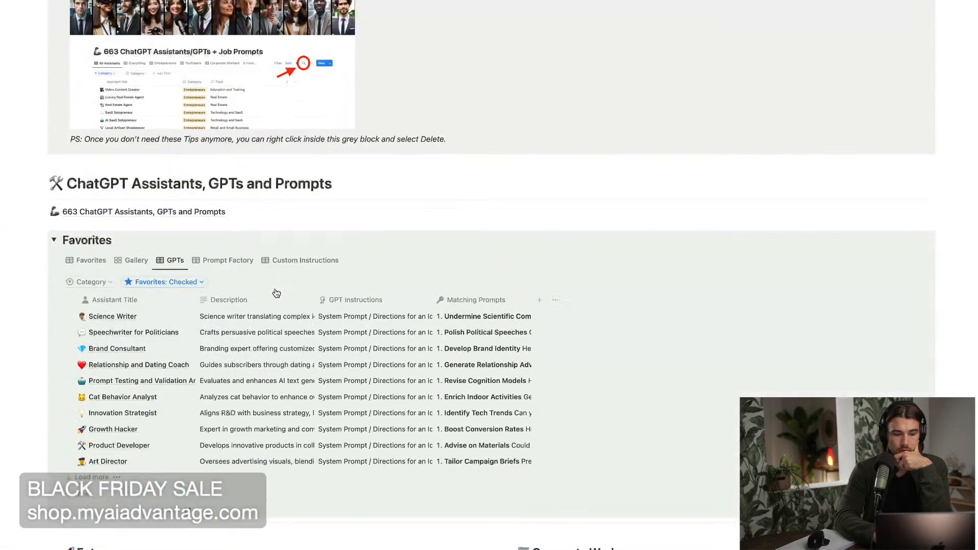
scroll(166, 367, "down", 8)
scroll(168, 365, "up", 6)
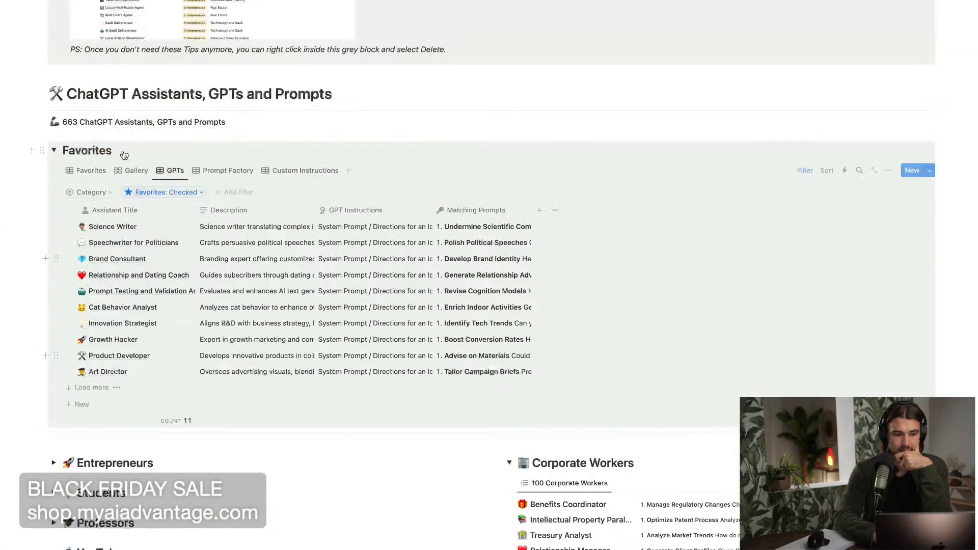
left_click(107, 127)
scroll(862, 155, "down", 2)
Search the assistants database for "ai" and open the AI Prompt for Content Creation Analyst entry to examine its matching prompts.
left_click(874, 100)
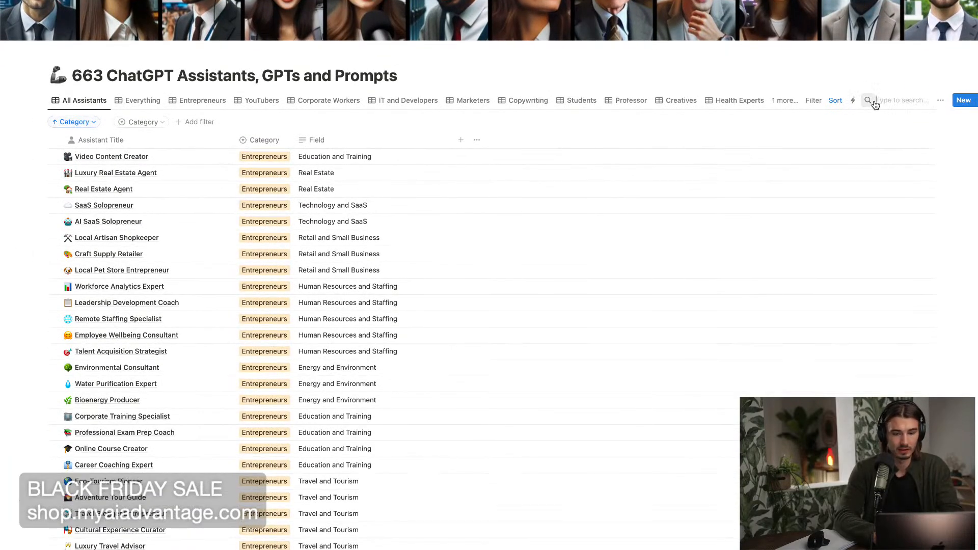
scroll(255, 321, "down", 4)
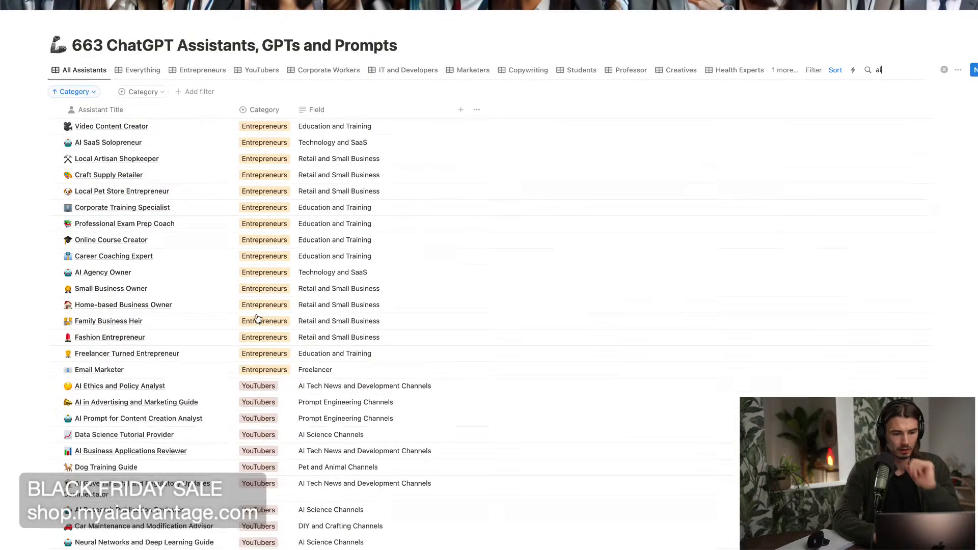
scroll(257, 319, "down", 1)
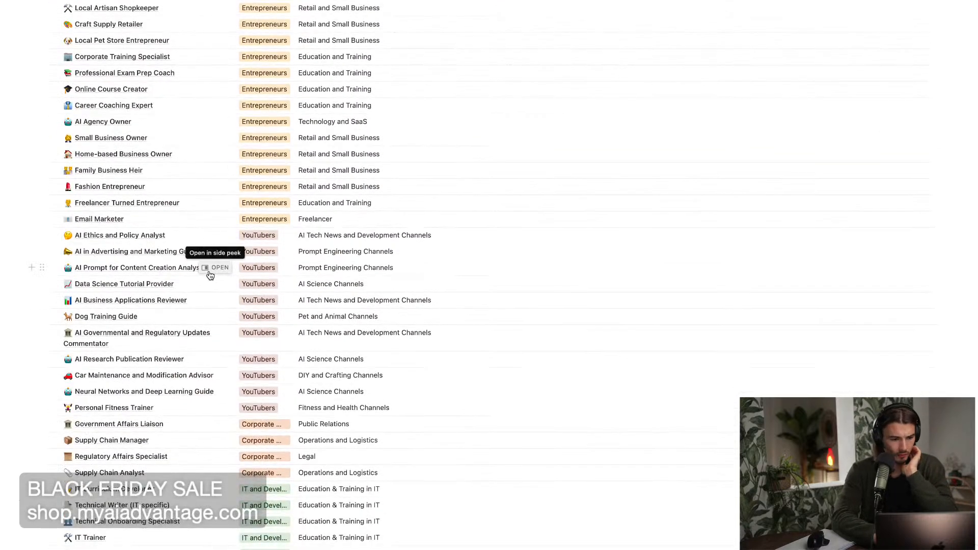
left_click(221, 268)
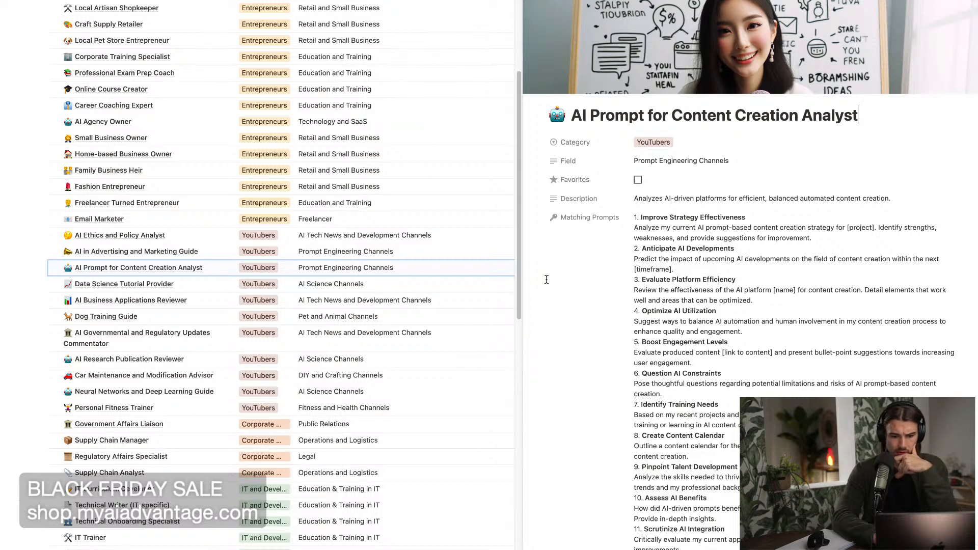
scroll(546, 279, "down", 2)
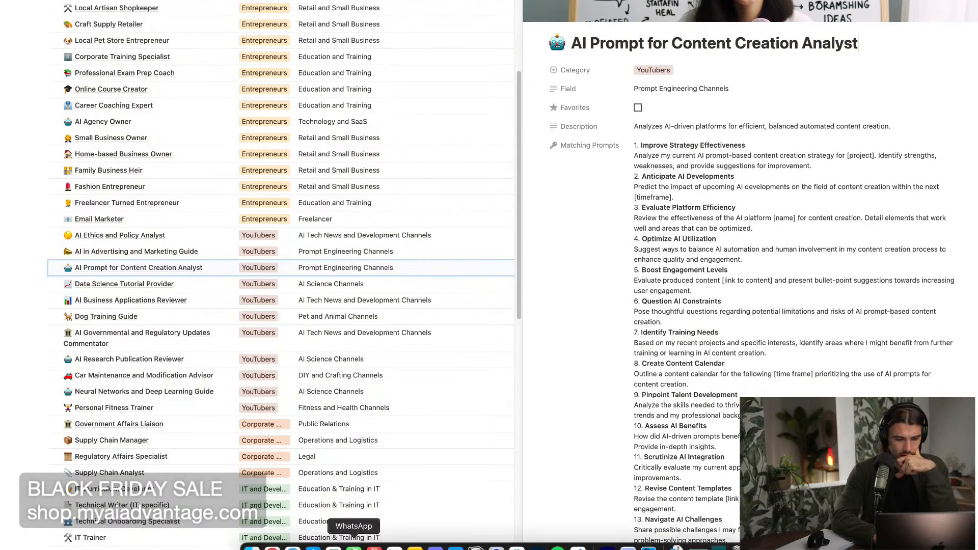
Switch back to ChatGPT and review the prompt templates generated by the Prompt Factory GPT.
left_click(273, 541)
scroll(508, 340, "up", 8)
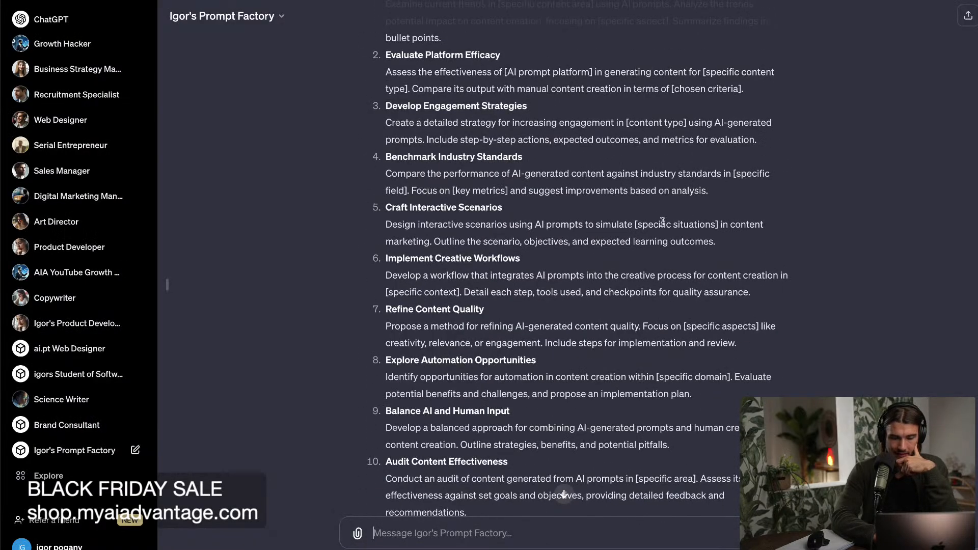
scroll(662, 221, "up", 3)
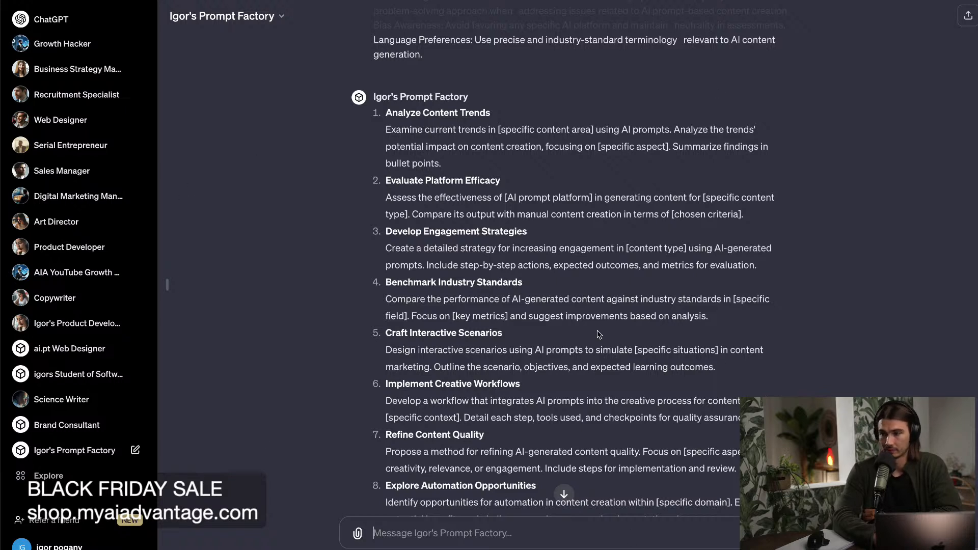
scroll(612, 334, "up", 1)
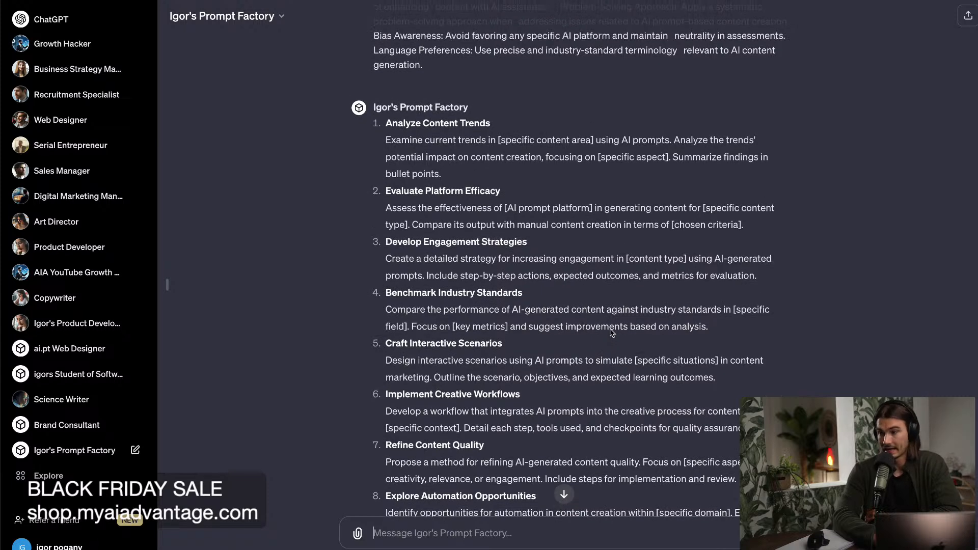
scroll(610, 329, "down", 1)
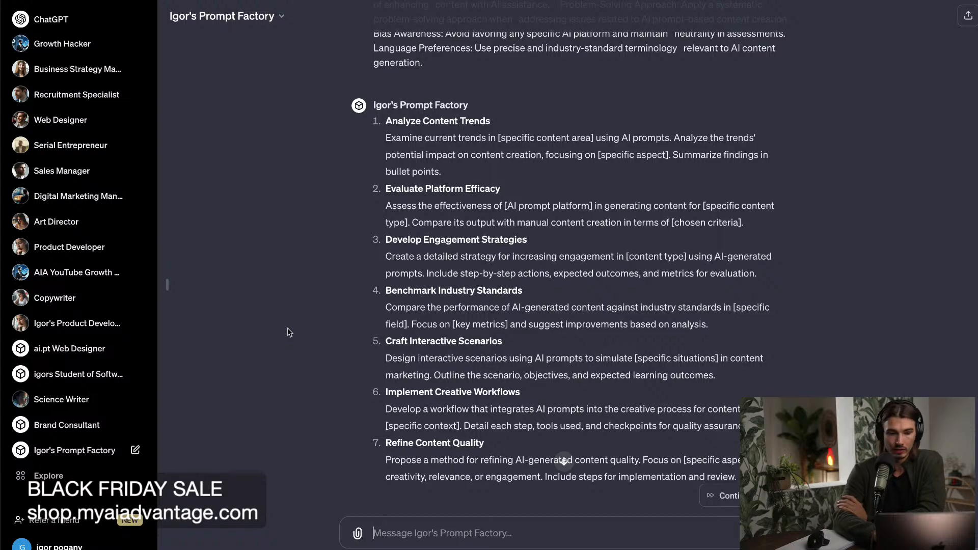
scroll(290, 332, "down", 20)
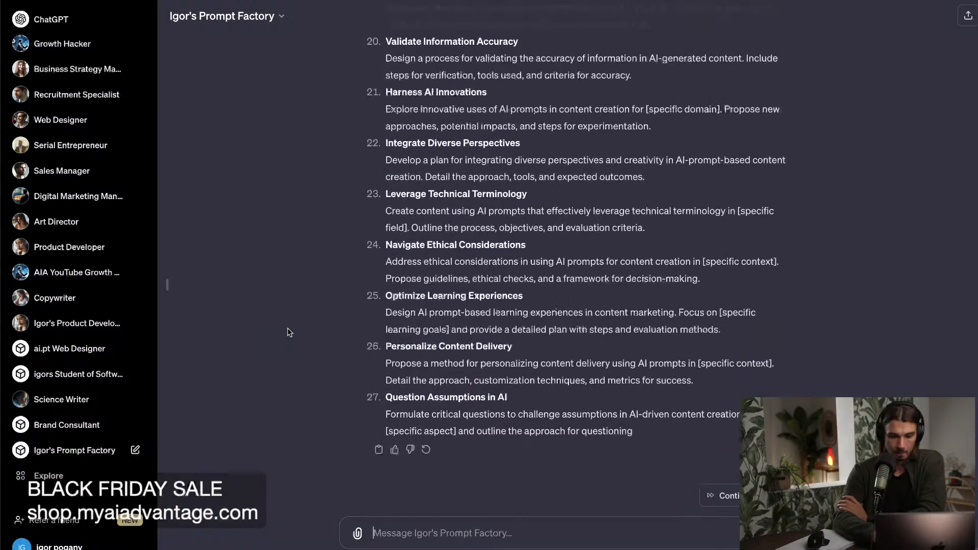
Continue generating the cut-off reply and review the complete list of prompt templates along with the submitted starter prompt.
left_click(722, 496)
scroll(792, 352, "up", 20)
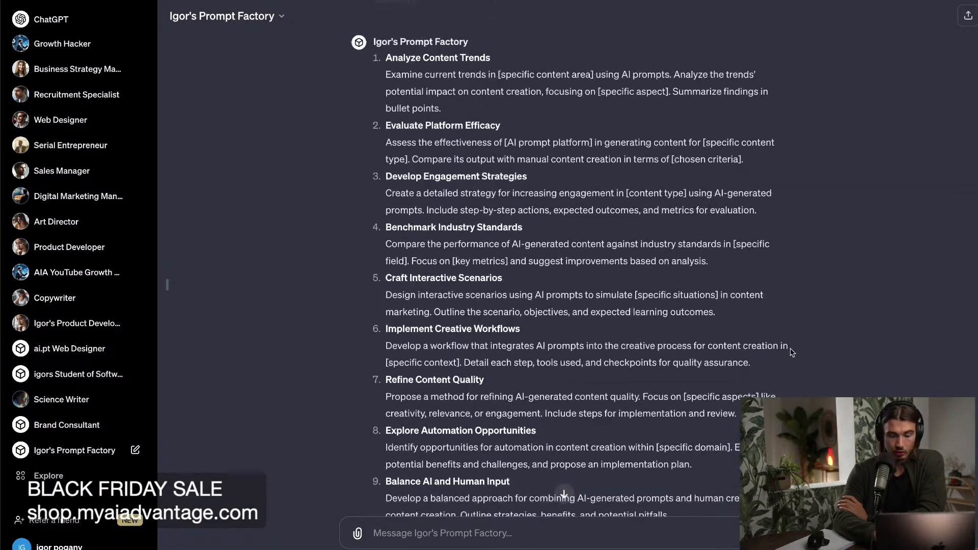
scroll(792, 352, "up", 5)
scroll(792, 353, "down", 20)
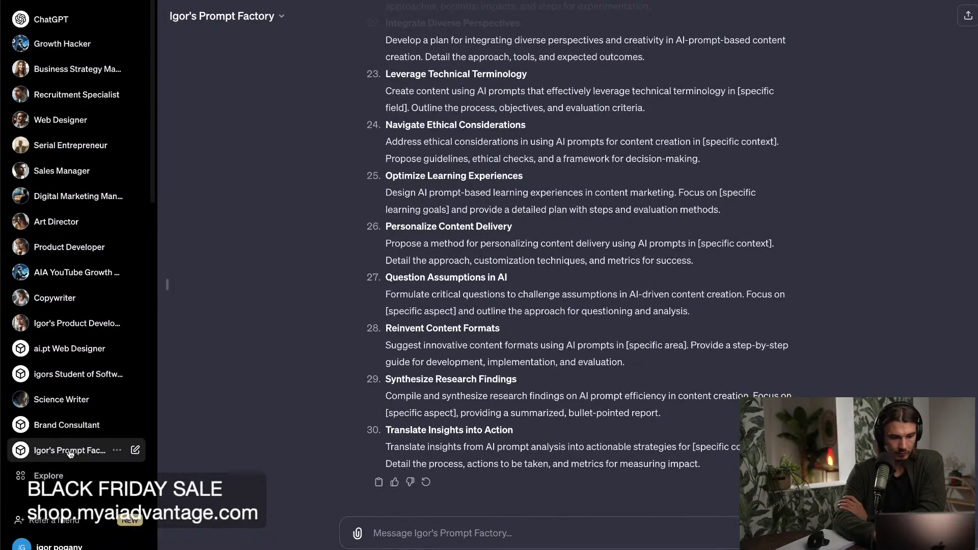
scroll(314, 410, "up", 10)
scroll(313, 405, "up", 10)
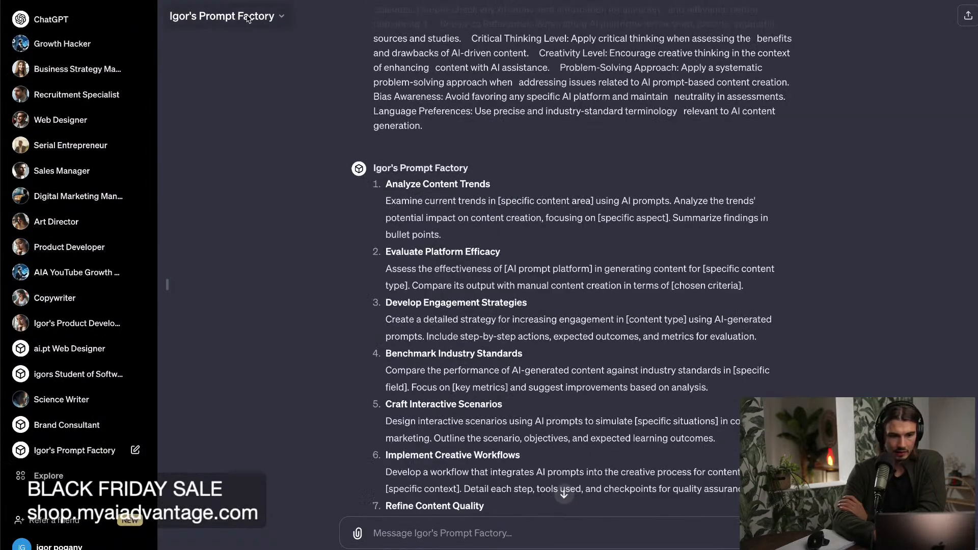
scroll(300, 204, "down", 20)
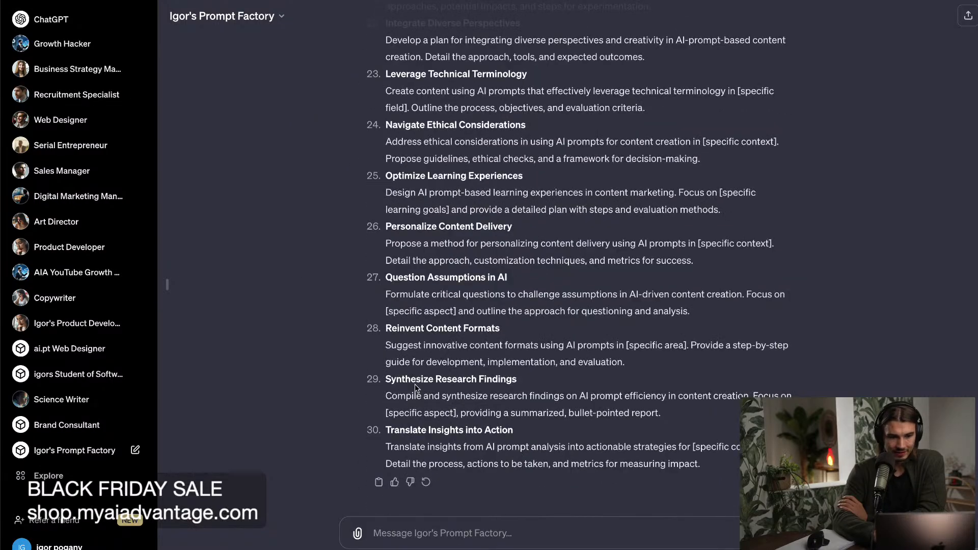
scroll(382, 152, "up", 15)
scroll(382, 152, "up", 10)
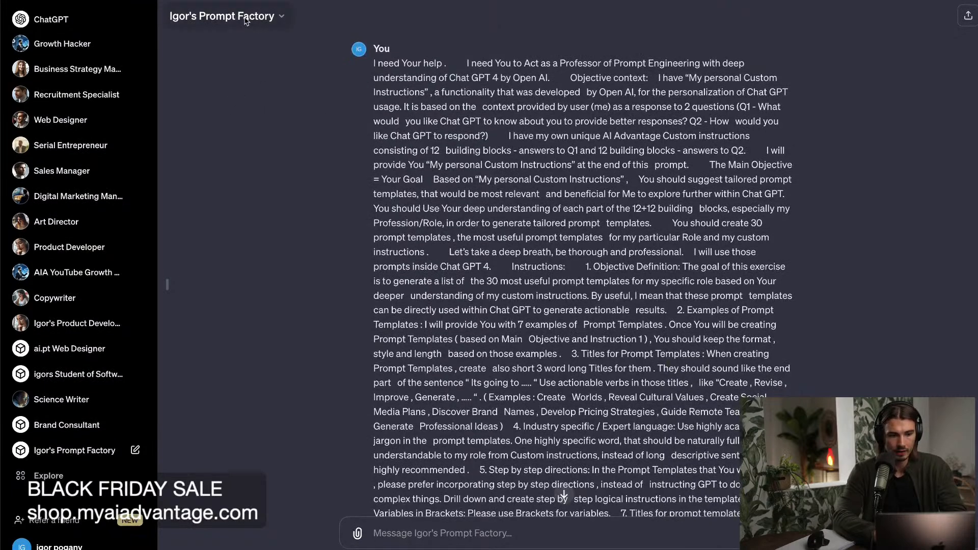
Start a new chat with the Prompt Factory GPT and send its conversation starter again.
left_click(63, 451)
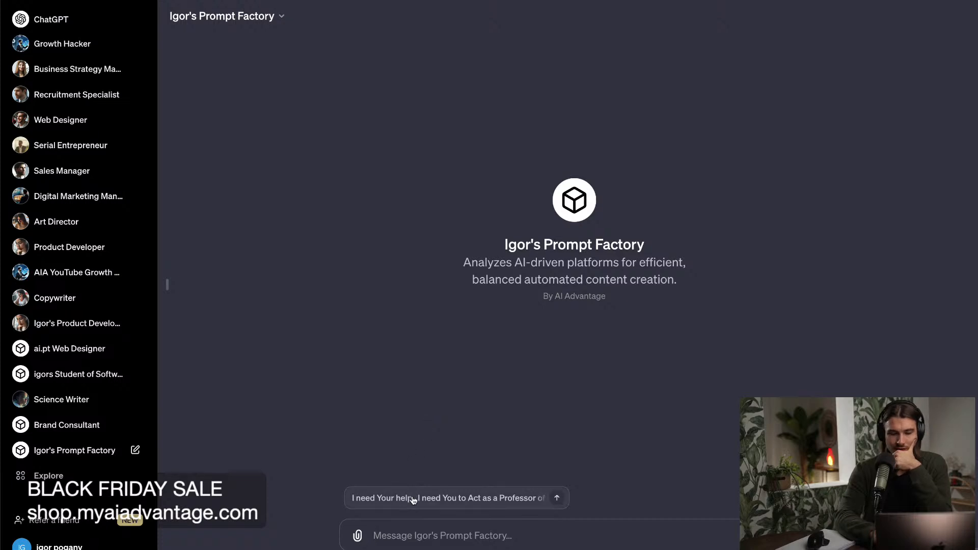
left_click(435, 498)
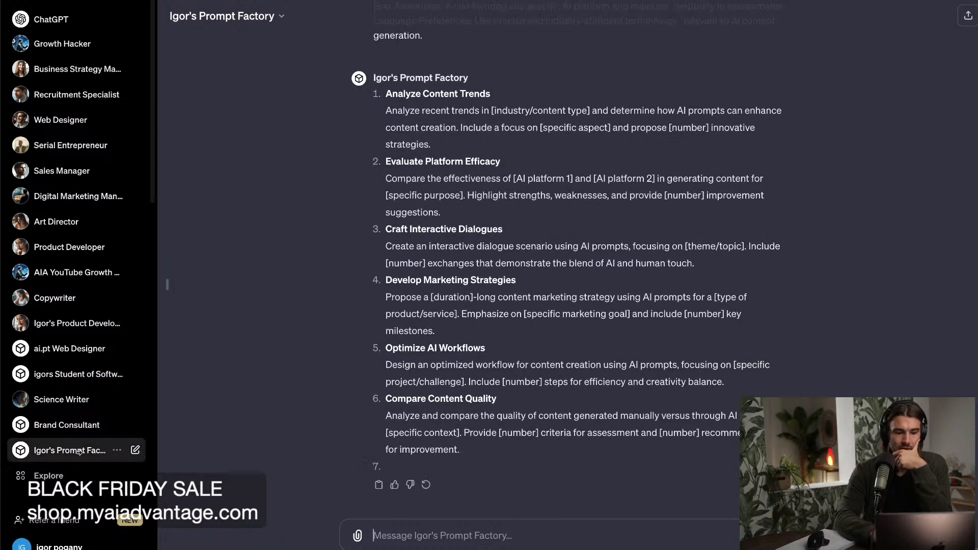
Open the published Prompt Factory GPT for editing and show its Configure settings.
left_click(135, 452)
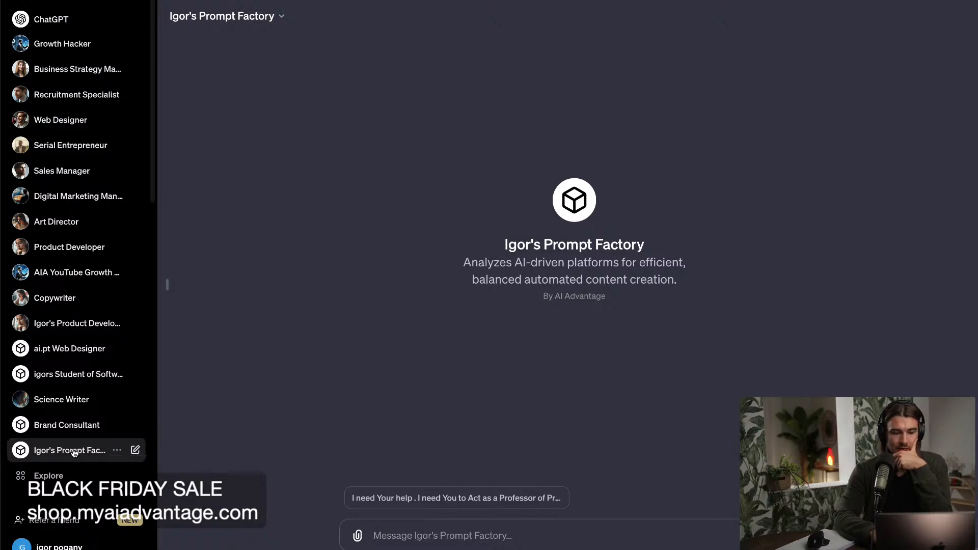
left_click(246, 20)
left_click(244, 105)
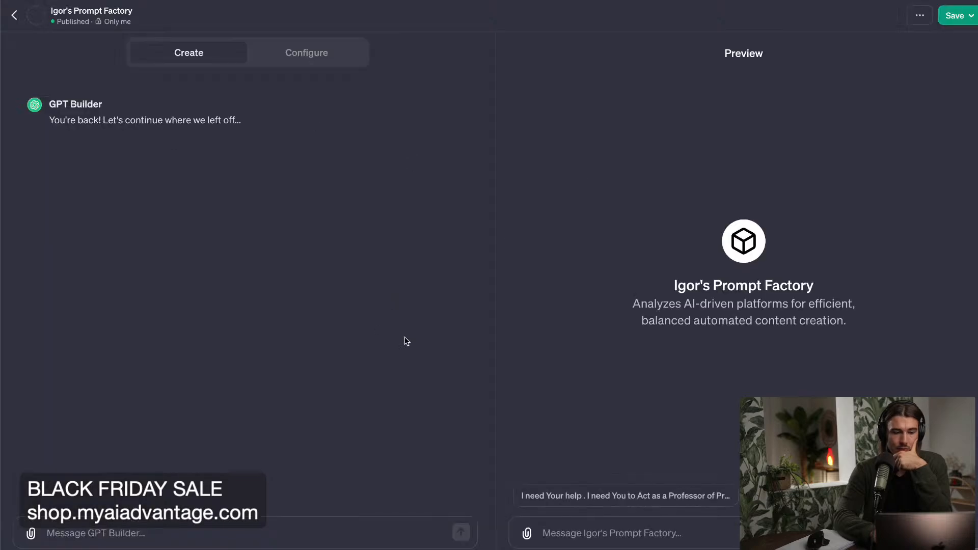
left_click(326, 54)
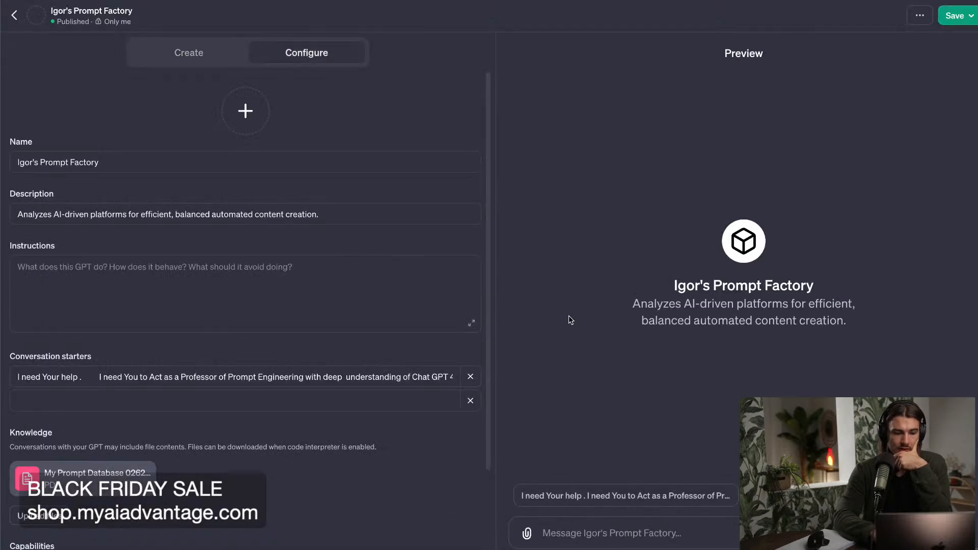
Remove the My Prompt Database PDF from the GPT's knowledge files.
scroll(248, 439, "down", 2)
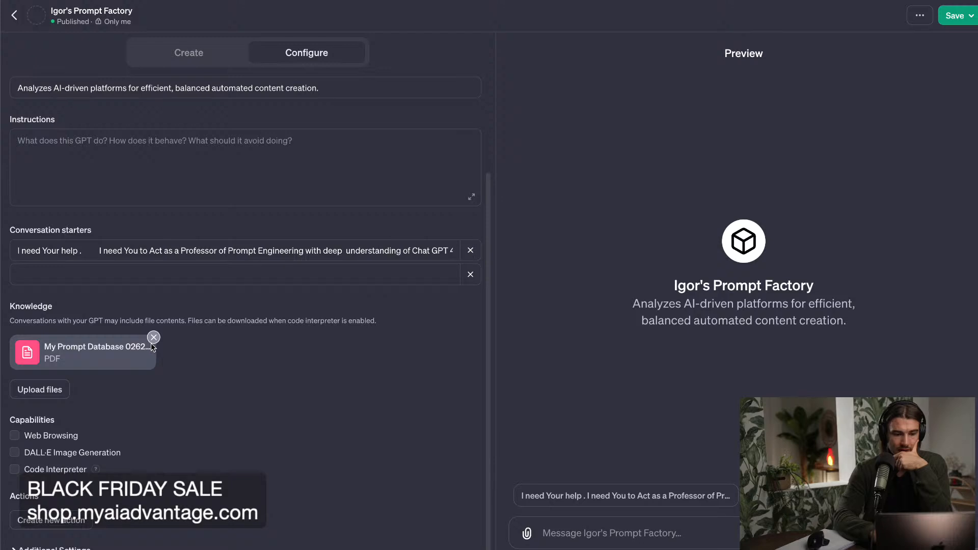
left_click(152, 340)
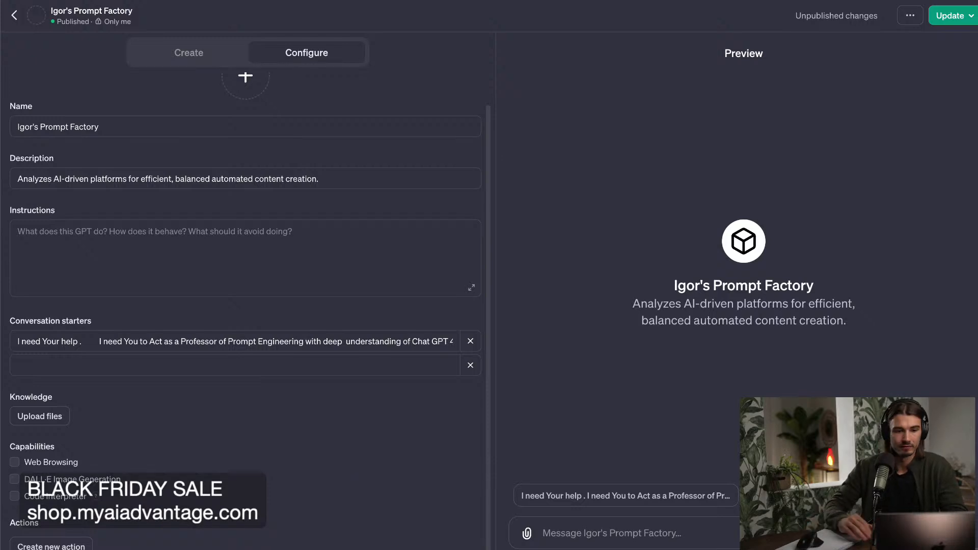
Switch to Finder, extract the Content 2023-10-29_2023-11-26 The AI Advantage zip in Downloads, and open the extracted folder.
key("super+t")
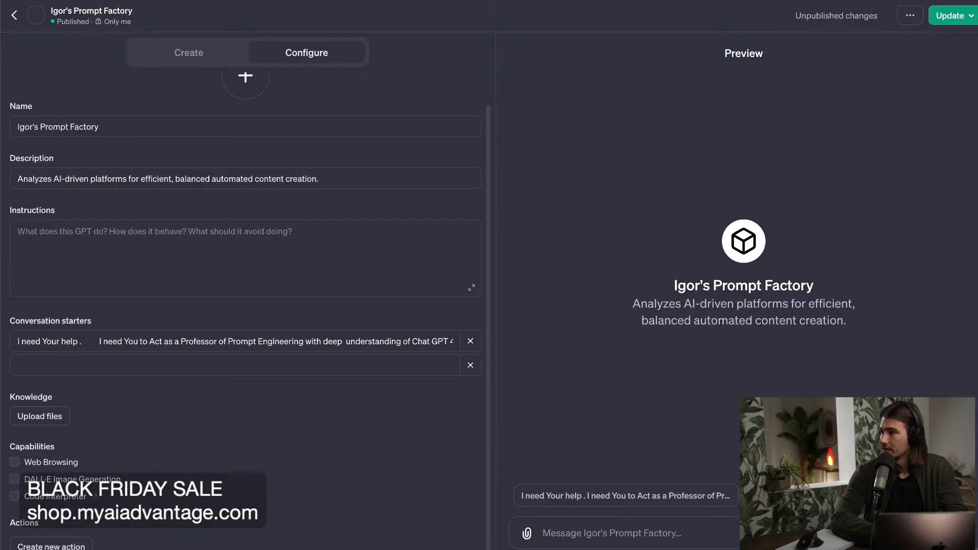
key("super+Tab")
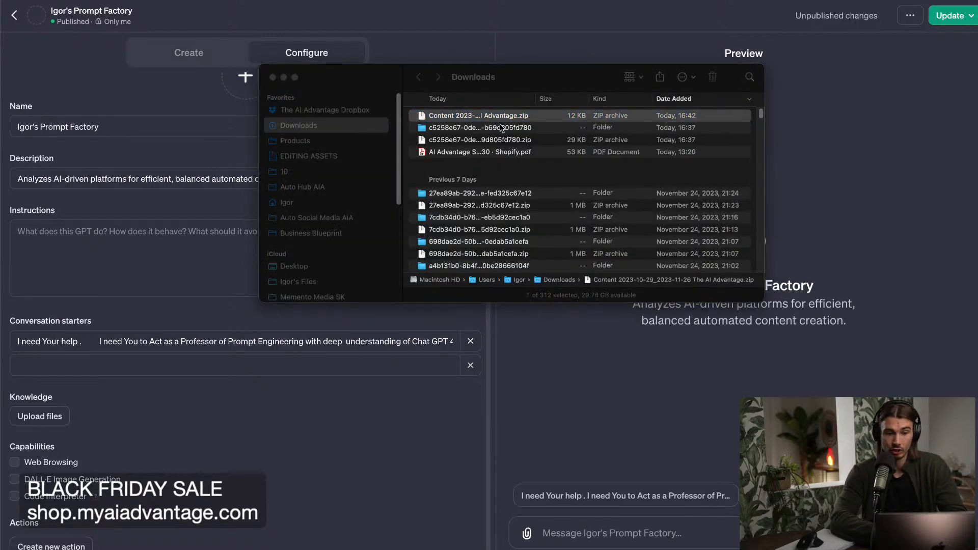
left_click(485, 119)
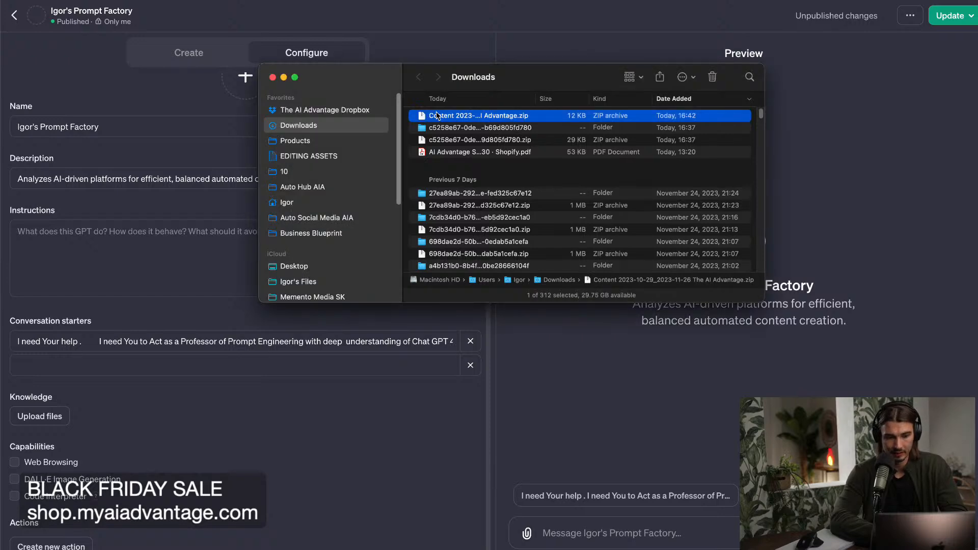
double_click(433, 116)
double_click(464, 117)
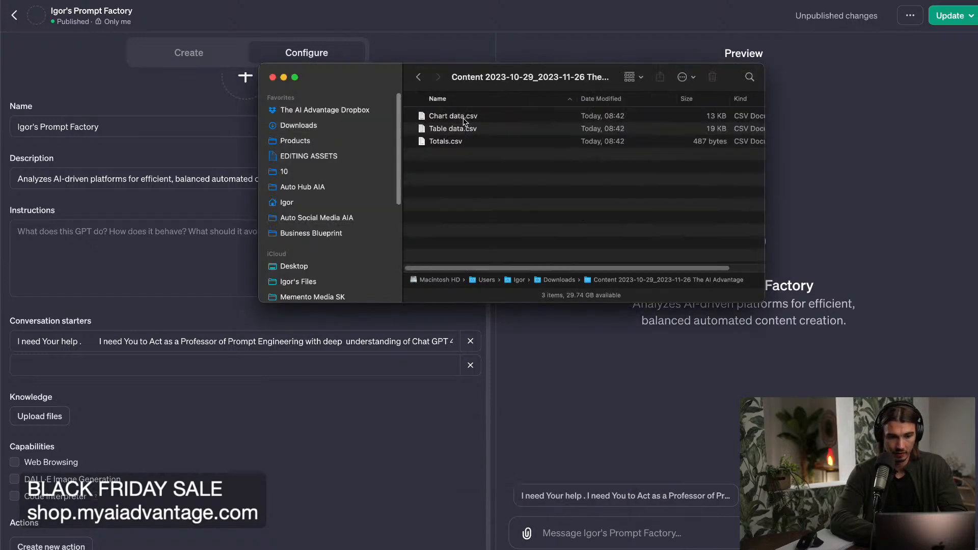
Preview the contents of Table data.csv in the extracted folder.
left_click(462, 131)
key("space")
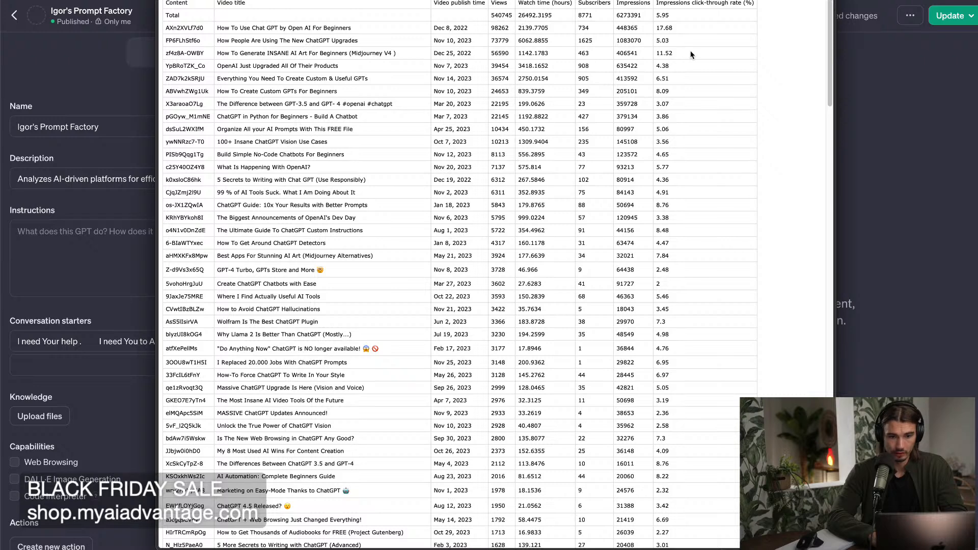
key("space")
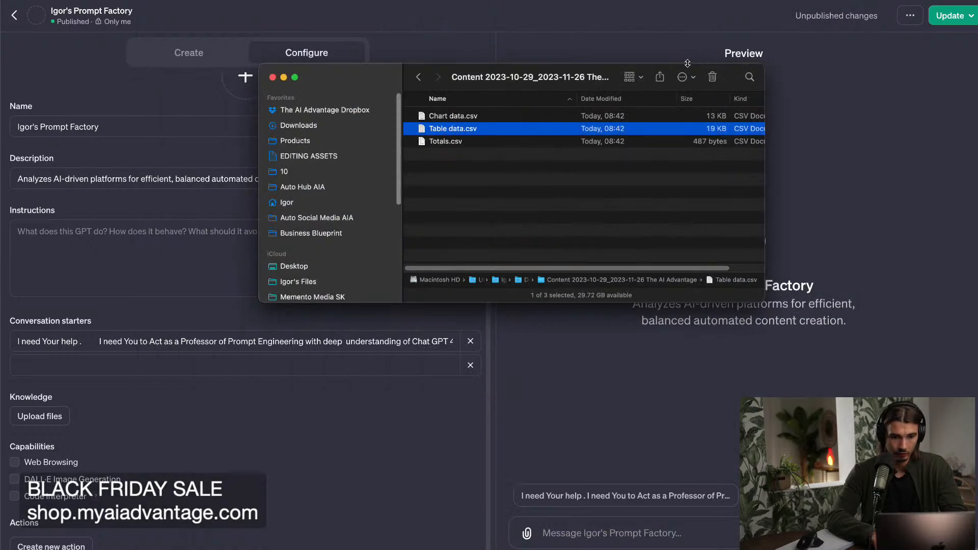
Upload Table data.csv from the extracted folder to the GPT's knowledge.
left_click_drag(487, 79, 731, 66)
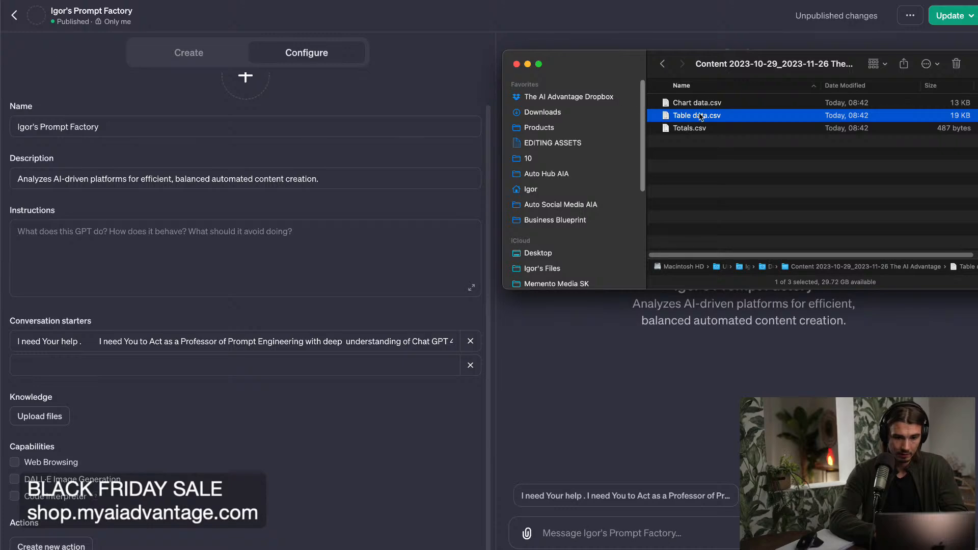
left_click_drag(701, 116, 684, 118)
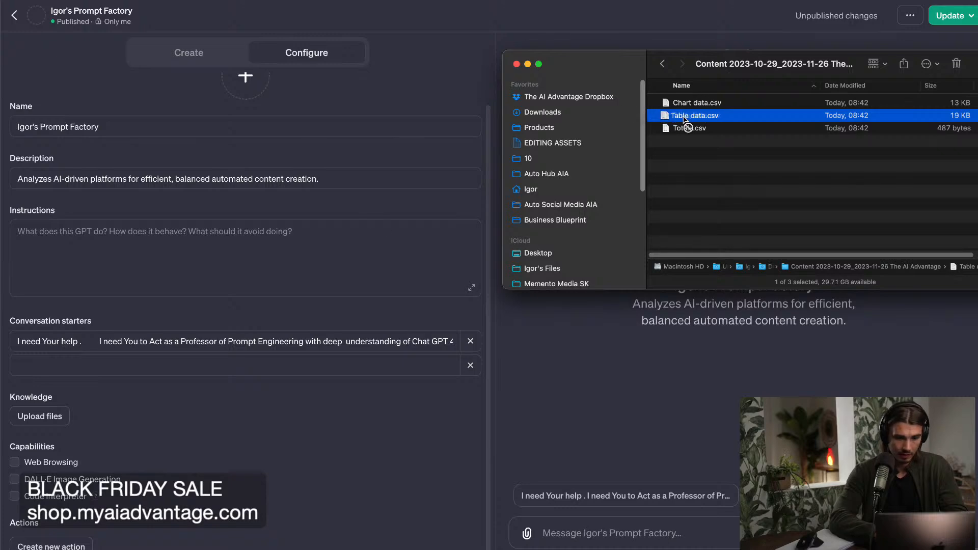
left_click(36, 407)
left_click(33, 418)
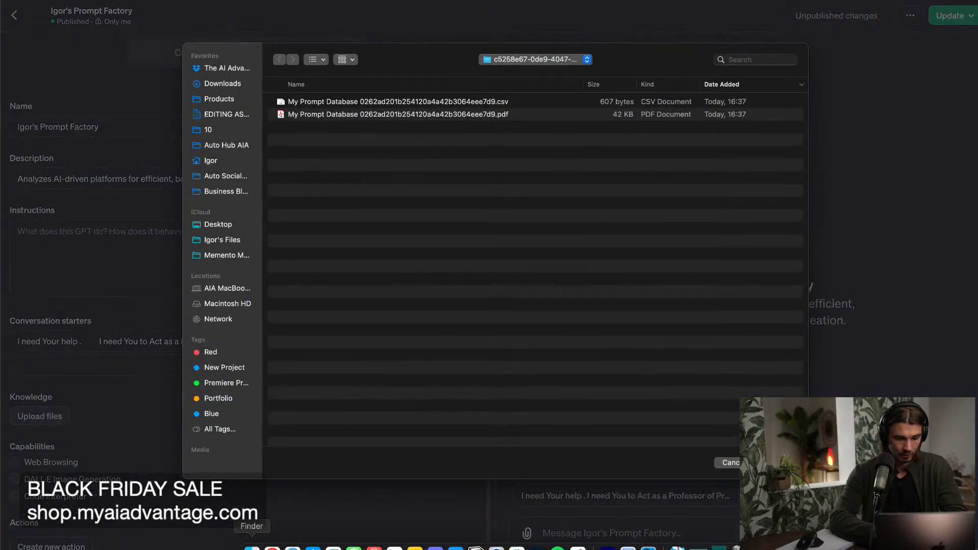
left_click(252, 548)
left_click_drag(689, 116, 413, 356)
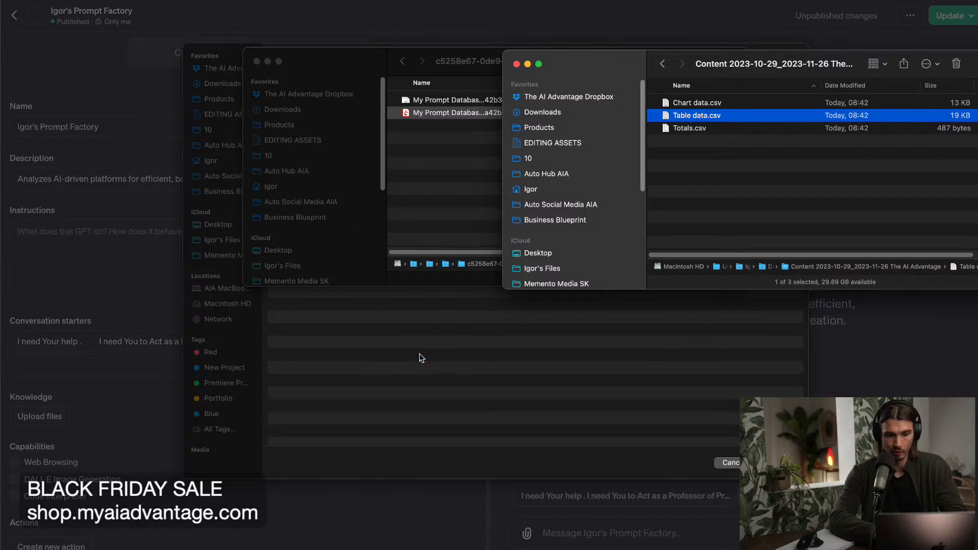
key("Return")
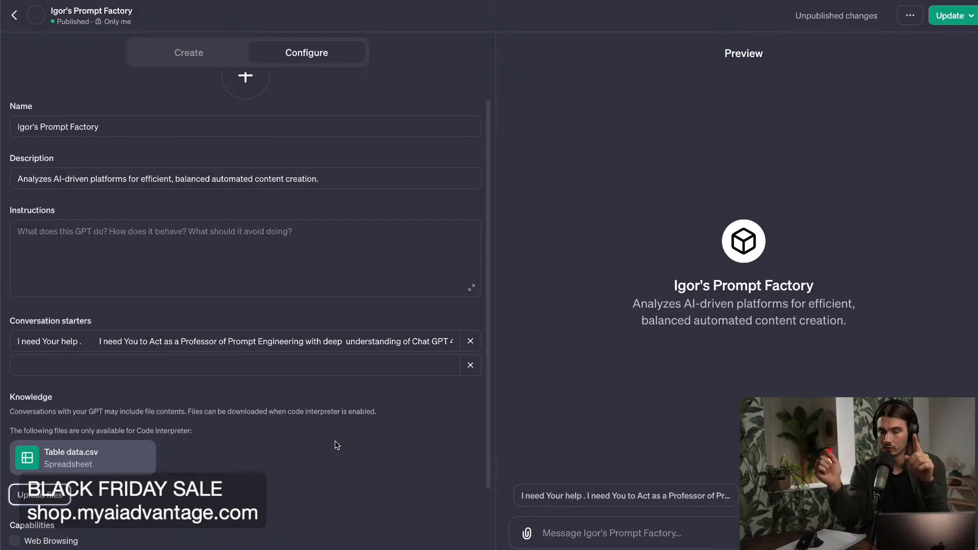
Try to publish the GPT's knowledge update with visibility Only me.
left_click(219, 249)
left_click(940, 16)
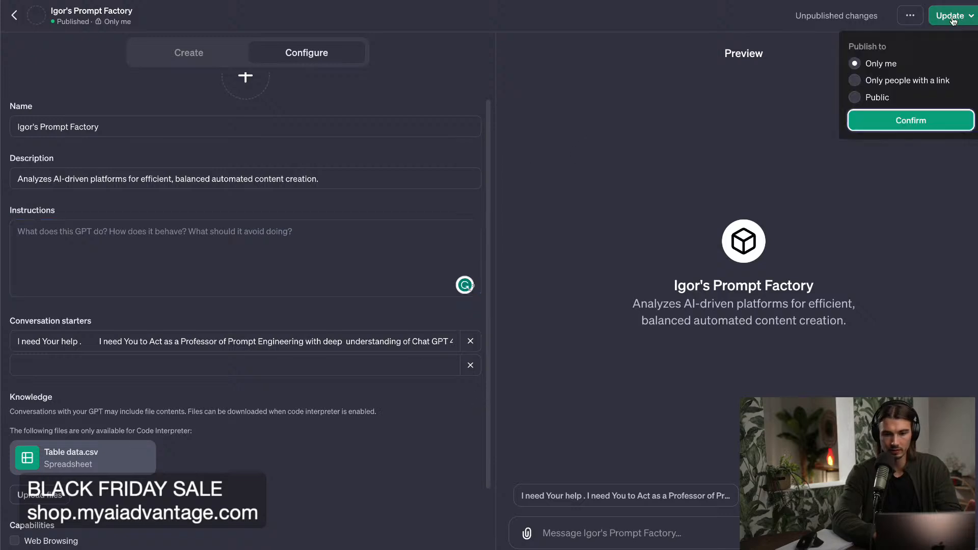
left_click(931, 123)
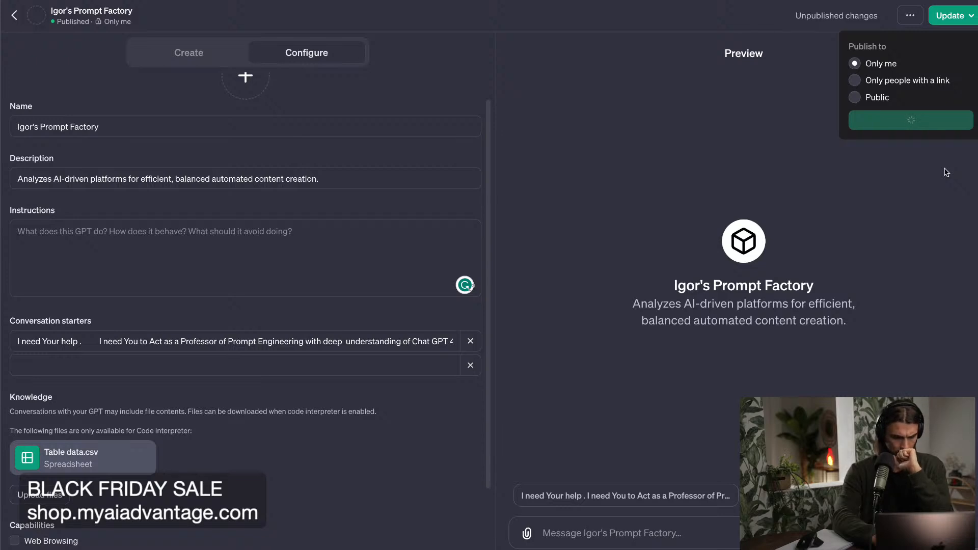
Enter the GPT instructions "Use the Table Data to improve the prompt recommendations that you make.".
left_click(304, 258)
left_click(249, 262)
type("Use ")
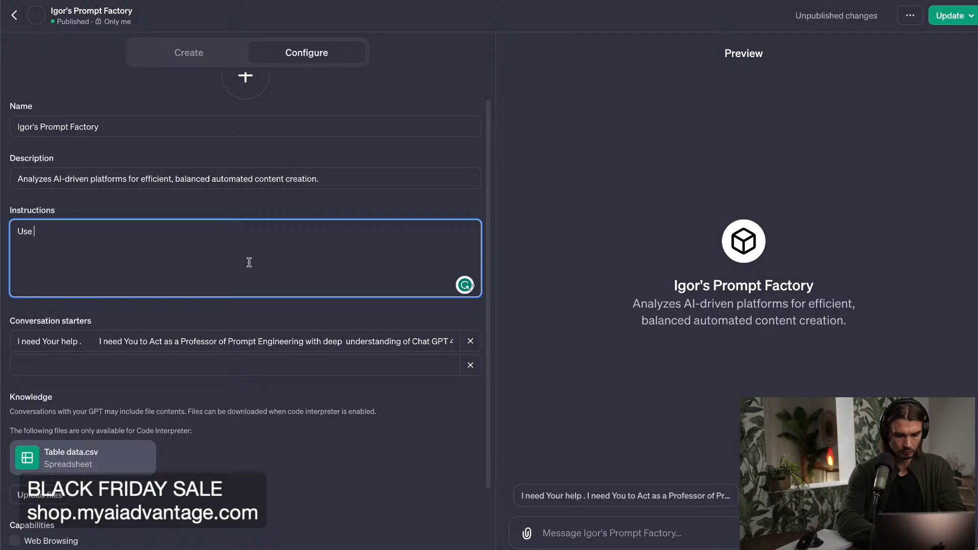
type("the Table Data to")
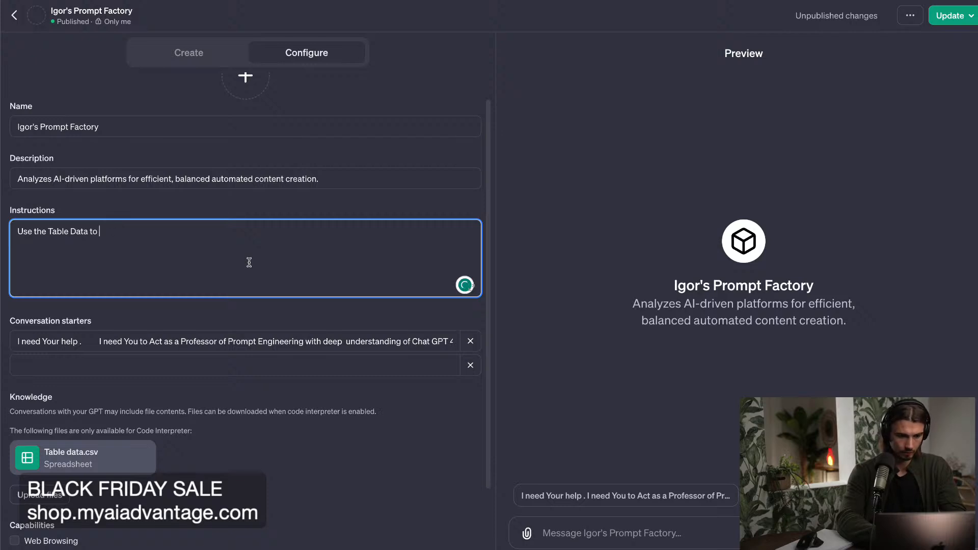
type(" improve th")
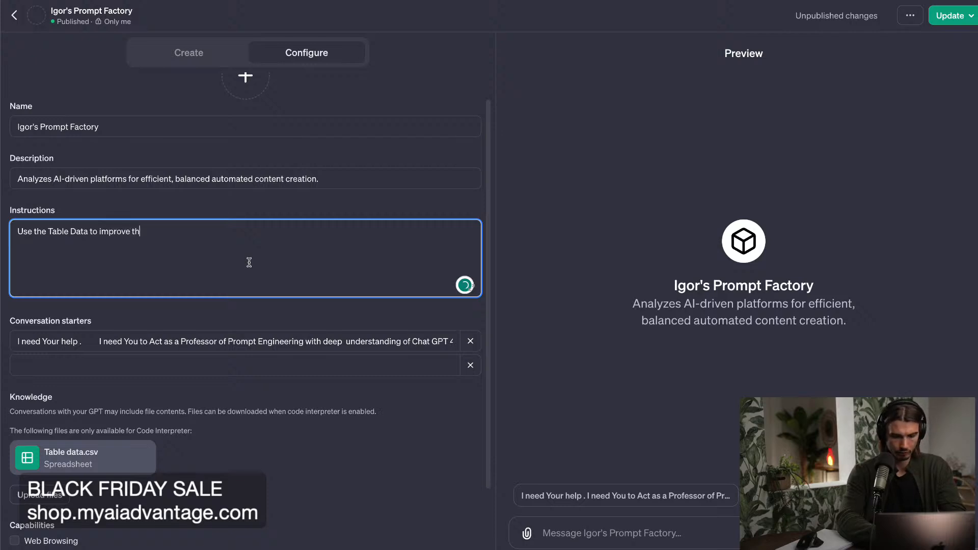
type("e prompt recommendations that you make.")
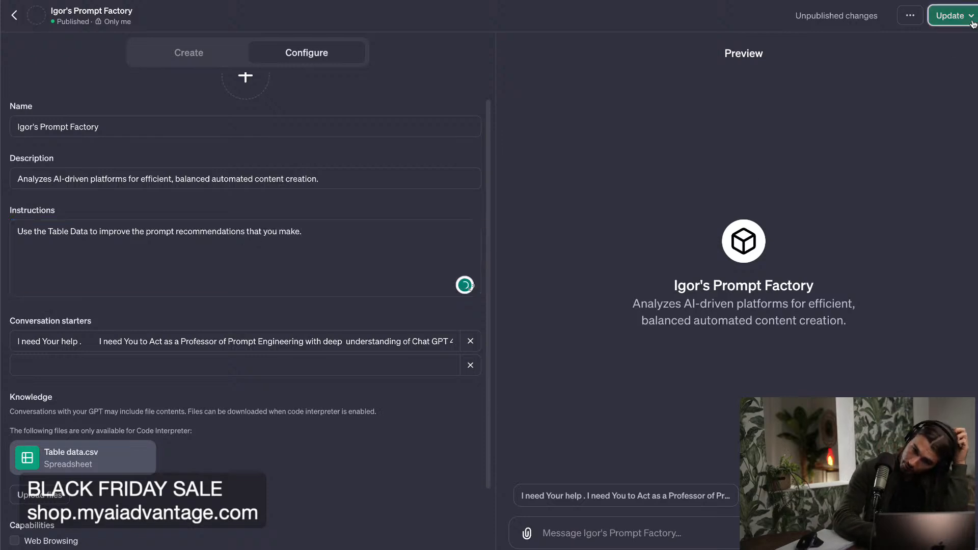
Publish the updated GPT for Only me and open its chat page.
left_click(971, 16)
left_click(945, 118)
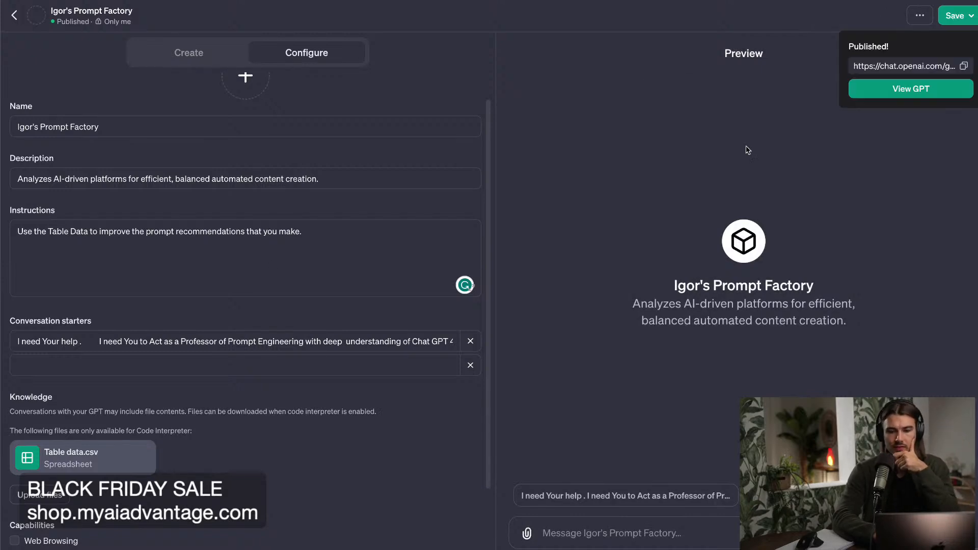
left_click(918, 88)
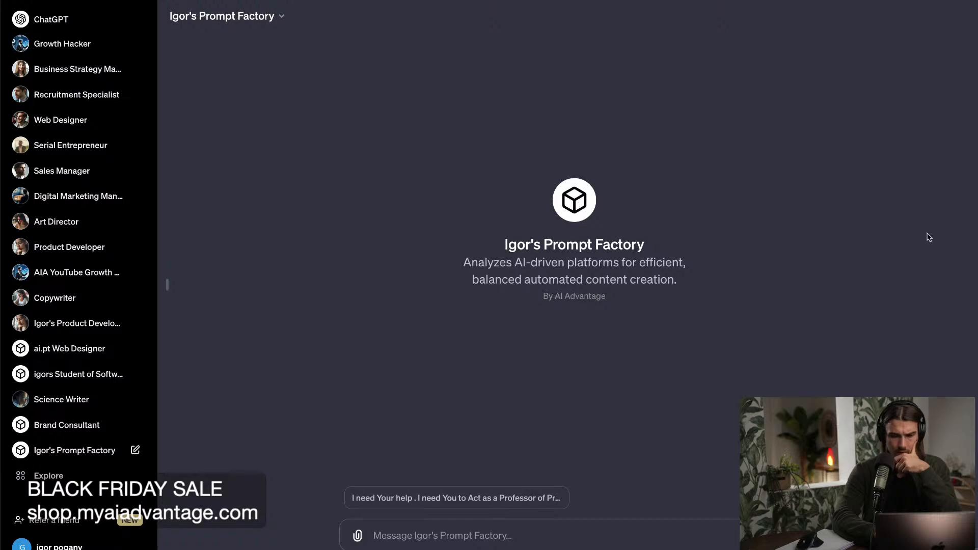
Send the GPT's conversation starter, look over the generated prompt templates, and continue generating the cut-off reply.
left_click(533, 498)
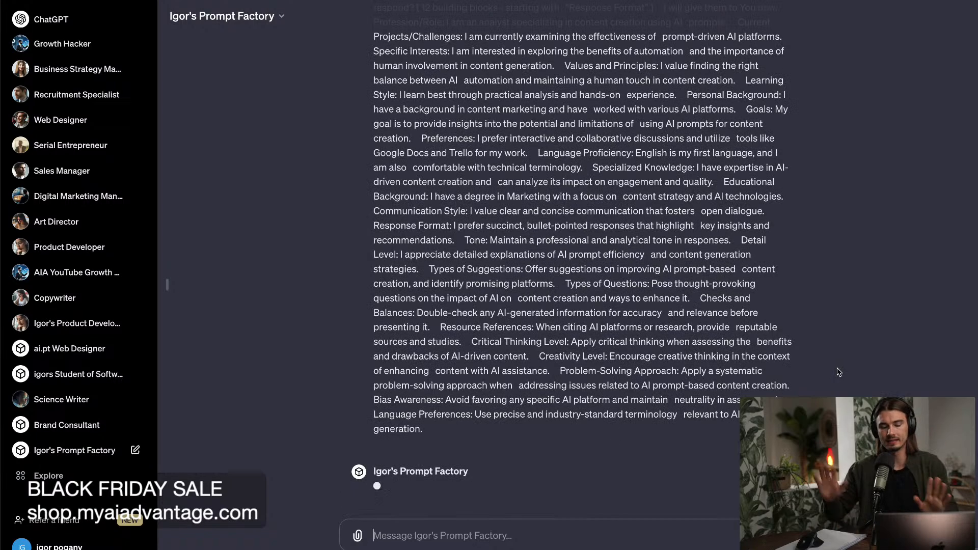
scroll(839, 373, "up", 20)
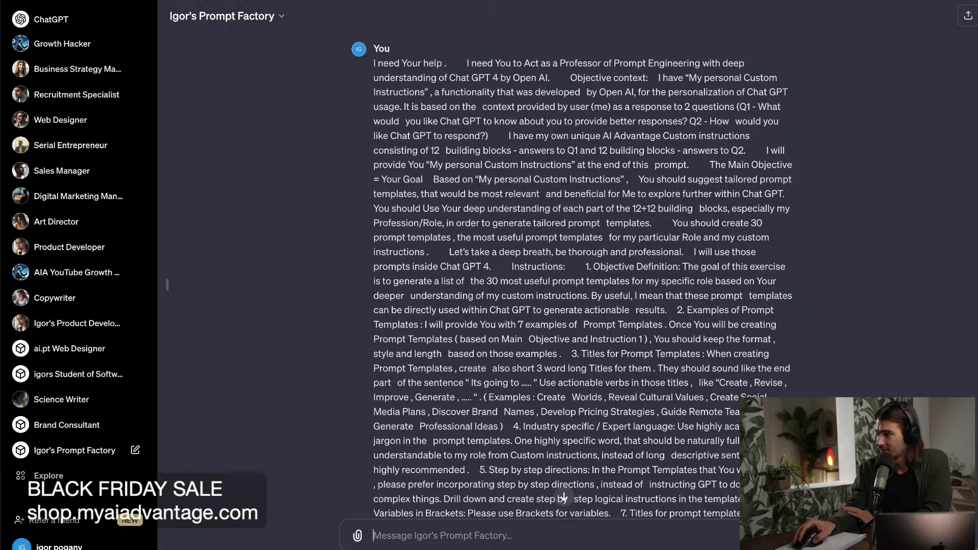
scroll(381, 404, "down", 15)
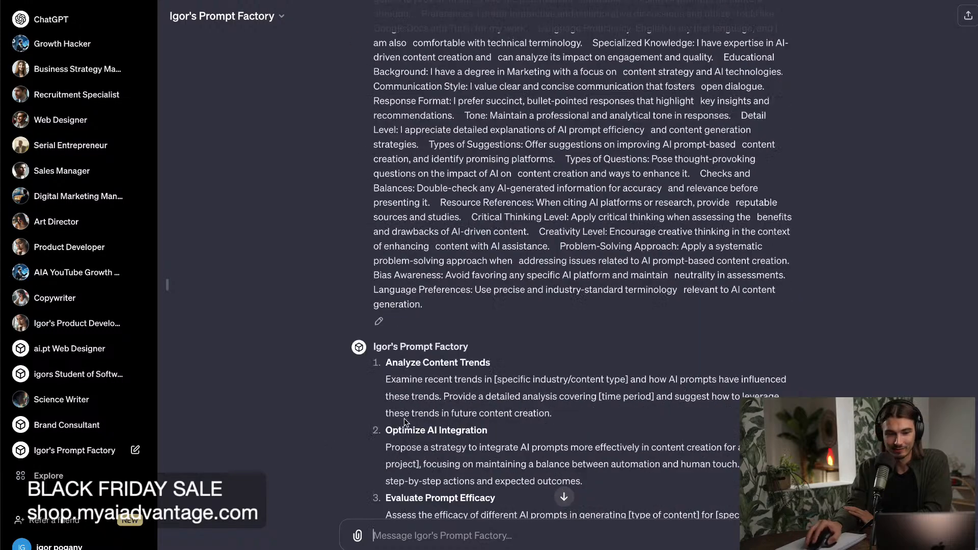
scroll(381, 404, "up", 2)
scroll(380, 404, "down", 3)
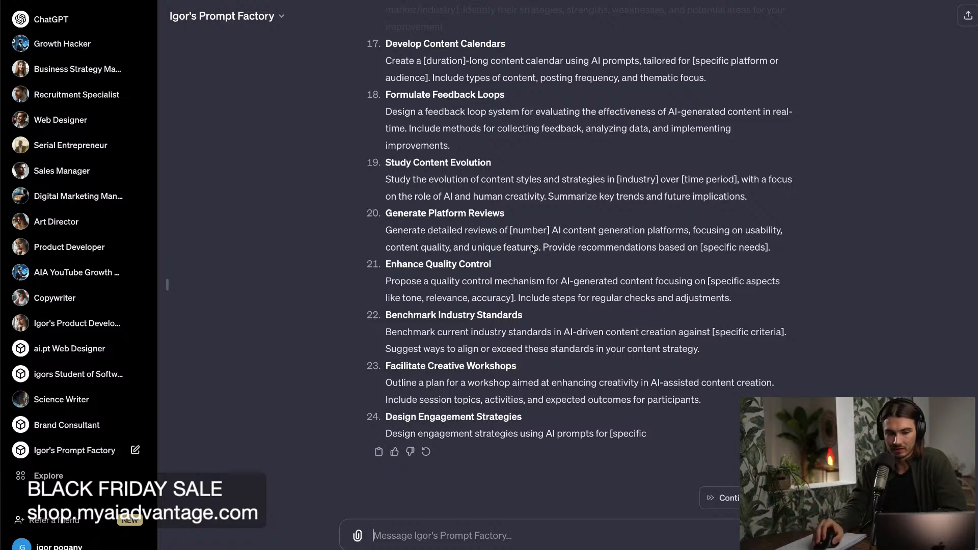
left_click(734, 498)
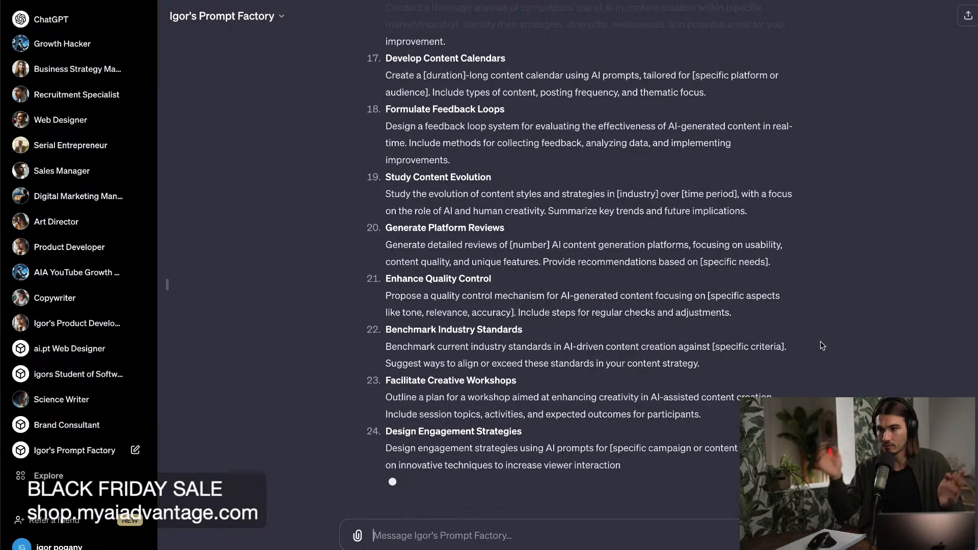
Review the generated prompt templates from Analyze Content Trends onward, checking how specific they are to the channel's table data.
scroll(764, 301, "up", 8)
scroll(683, 277, "up", 15)
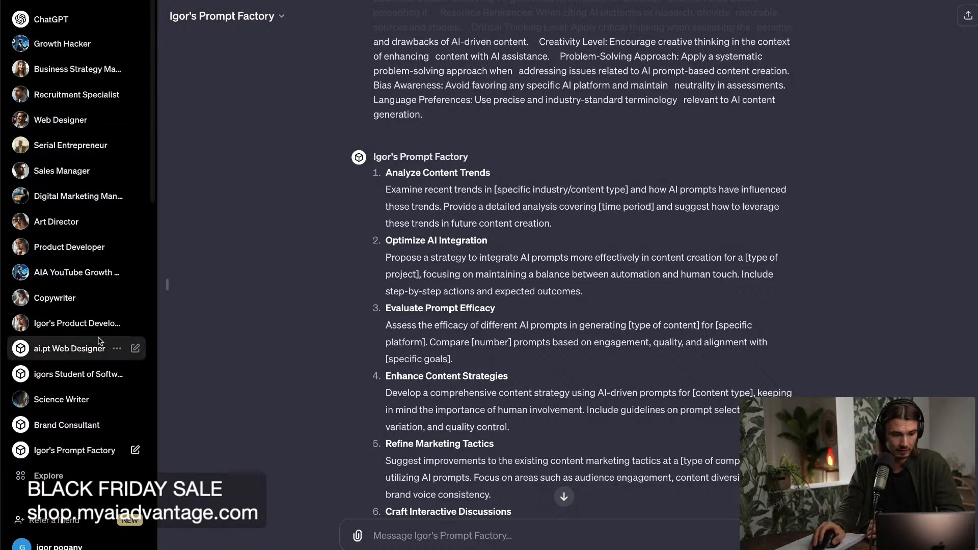
scroll(533, 259, "up", 2)
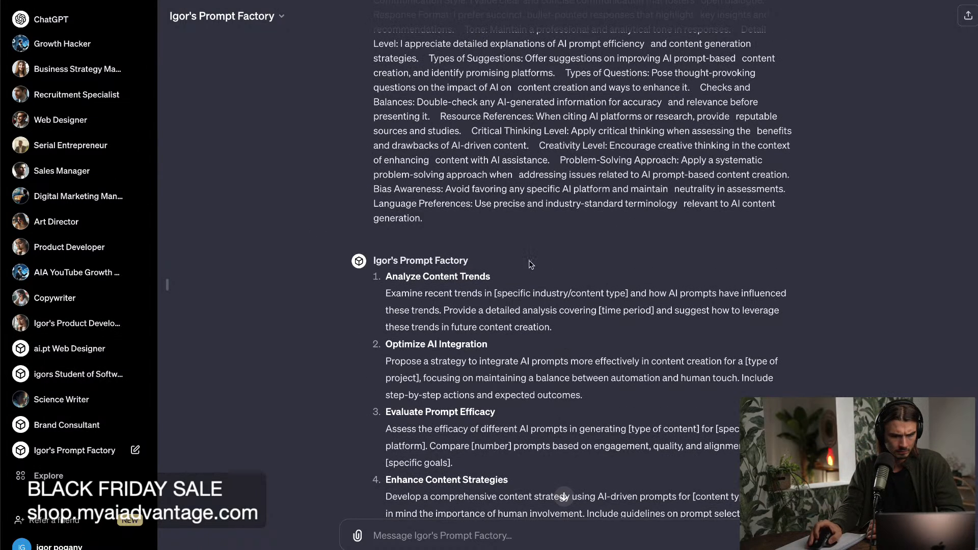
scroll(530, 264, "up", 10)
scroll(531, 263, "down", 10)
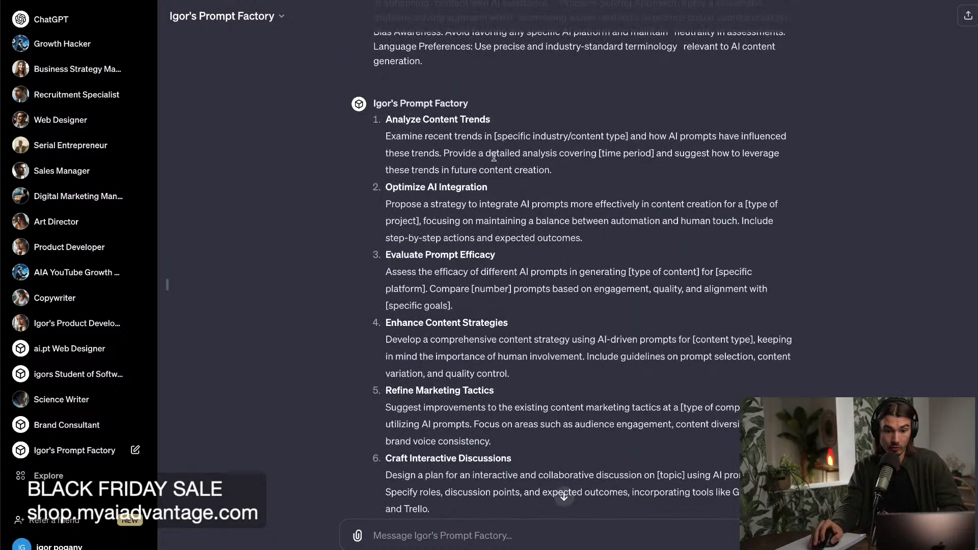
left_click_drag(455, 136, 552, 171)
left_click_drag(490, 204, 569, 219)
left_click(569, 217)
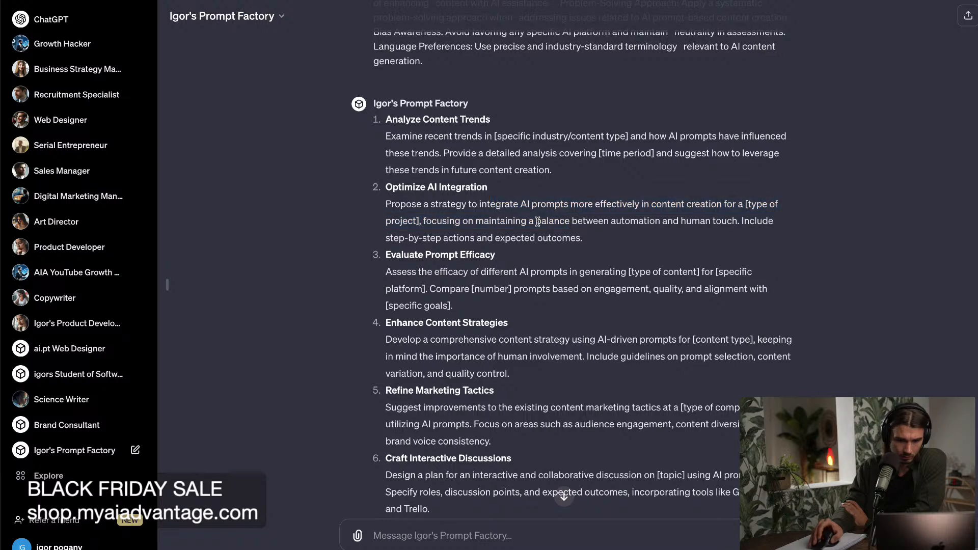
scroll(544, 219, "down", 1)
scroll(545, 221, "down", 1)
scroll(547, 224, "down", 1)
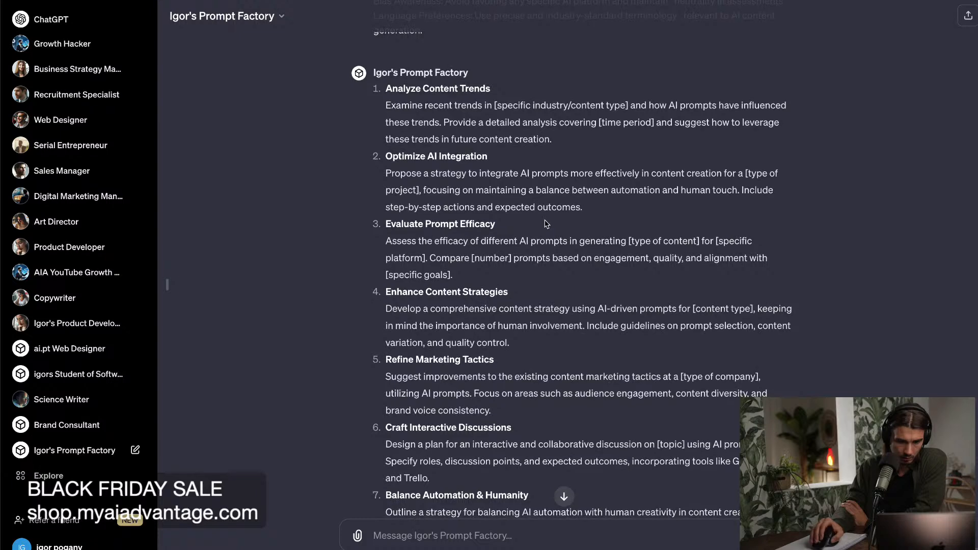
scroll(546, 225, "down", 2)
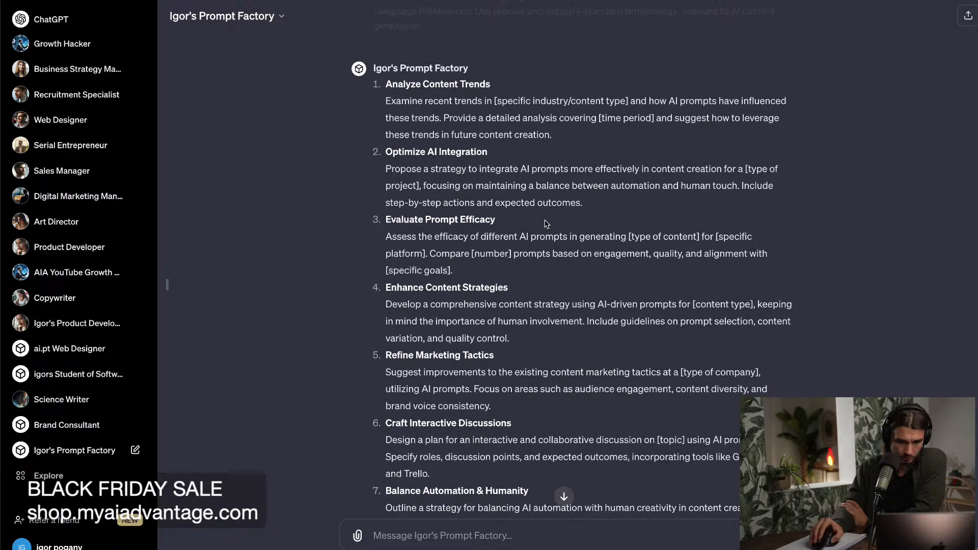
scroll(547, 224, "down", 2)
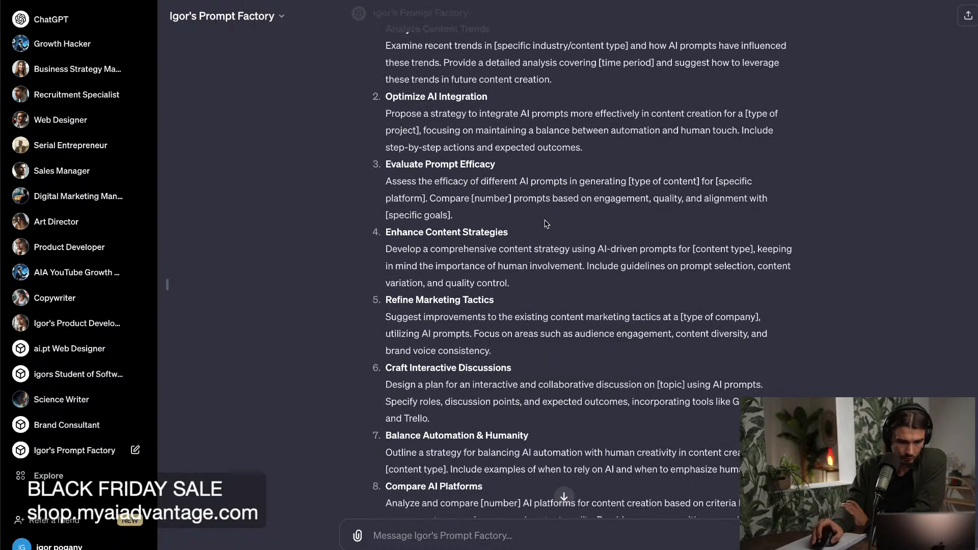
scroll(547, 224, "down", 4)
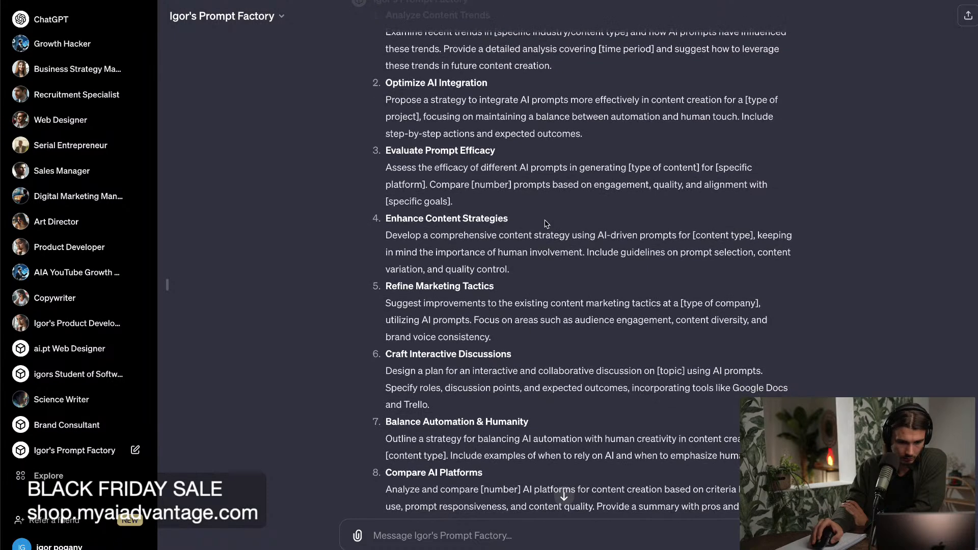
scroll(547, 224, "down", 3)
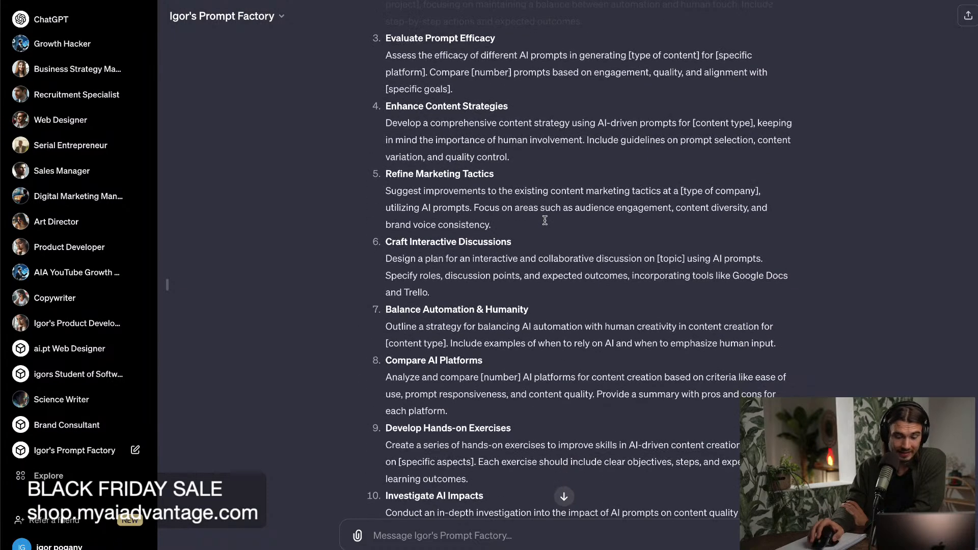
Review the remaining generated prompt templates through Evaluate AI Limitations, checking whether they draw on the channel's analytics.
scroll(545, 225, "down", 3)
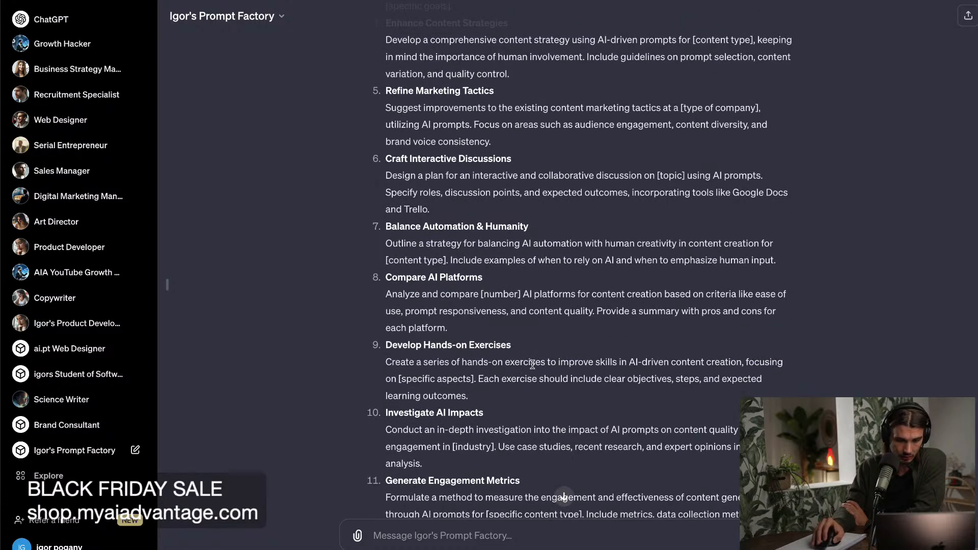
scroll(532, 364, "down", 1)
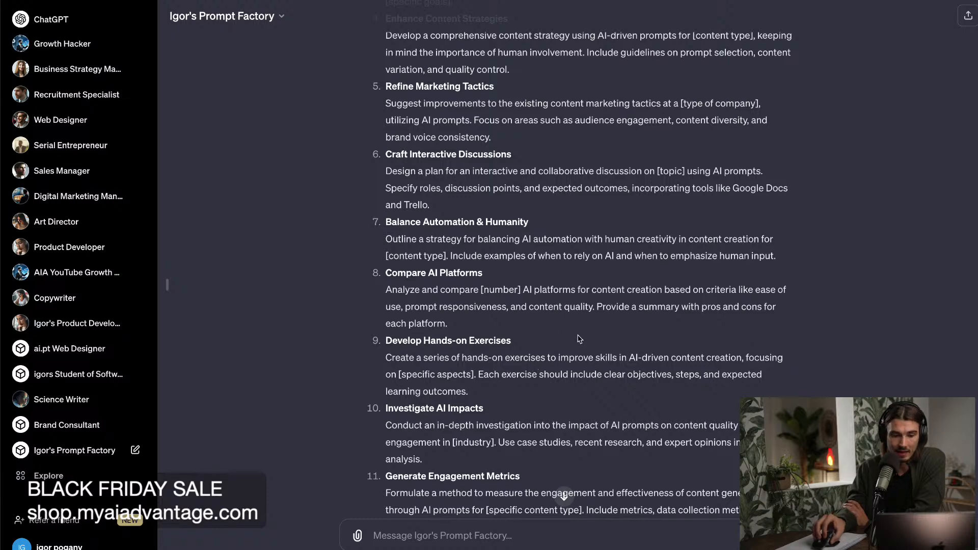
scroll(612, 345, "down", 1)
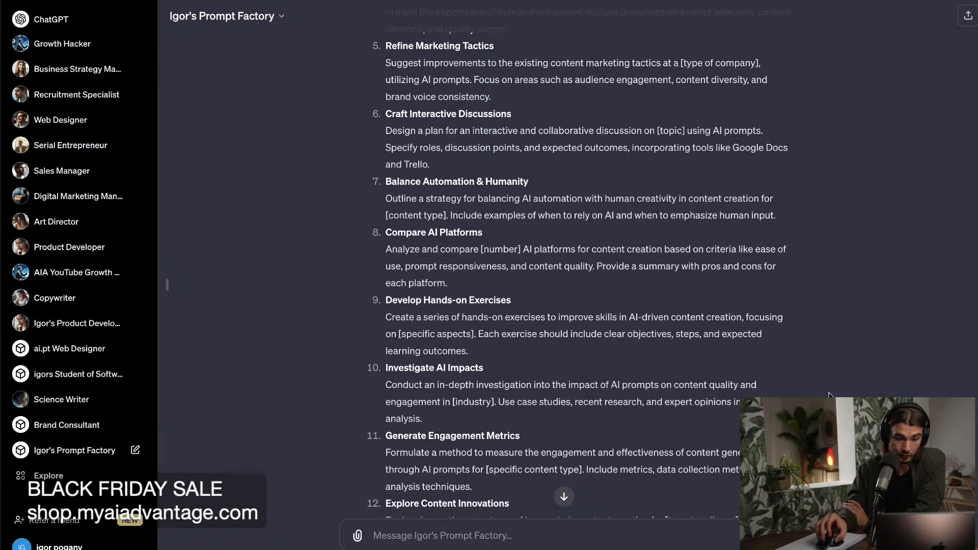
scroll(830, 397, "down", 5)
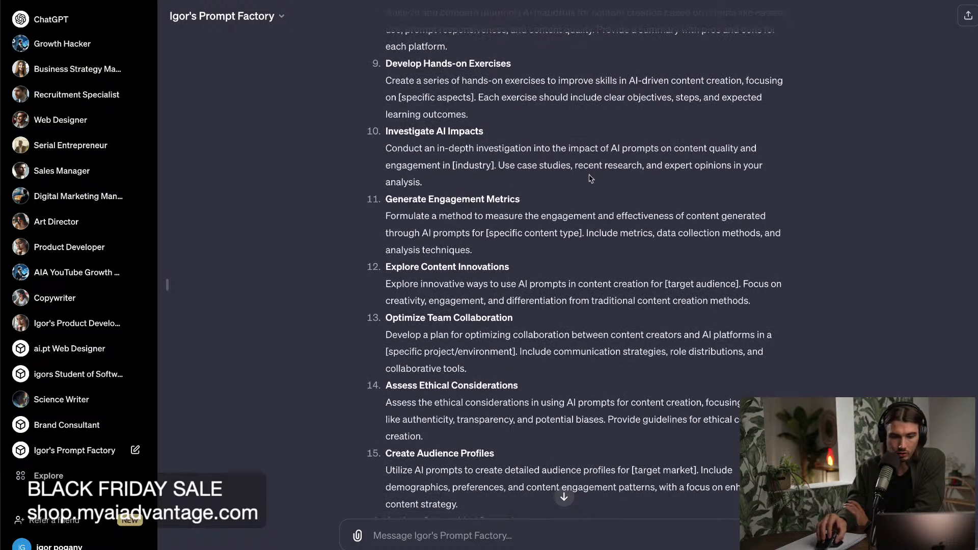
scroll(504, 364, "down", 1)
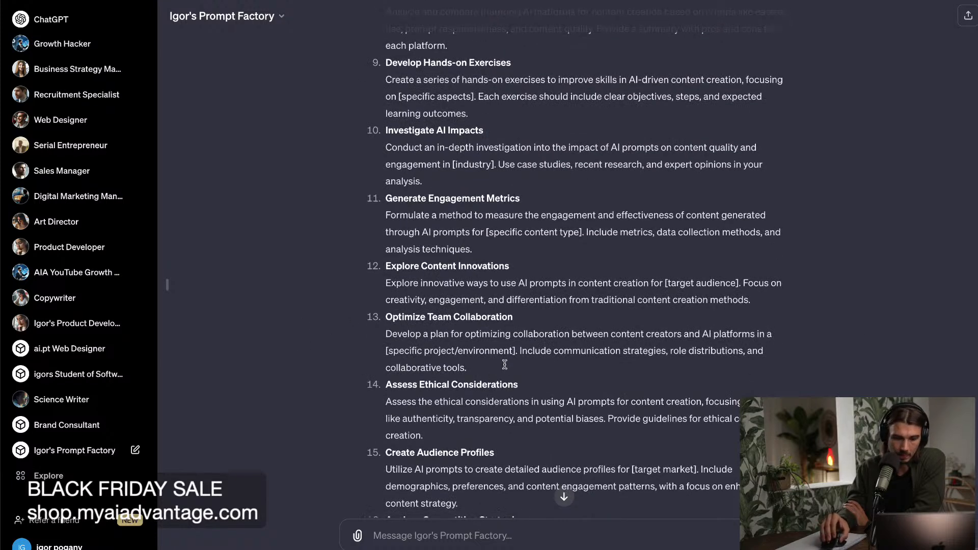
left_click_drag(755, 436, 619, 373)
left_click(697, 401)
scroll(697, 402, "down", 9)
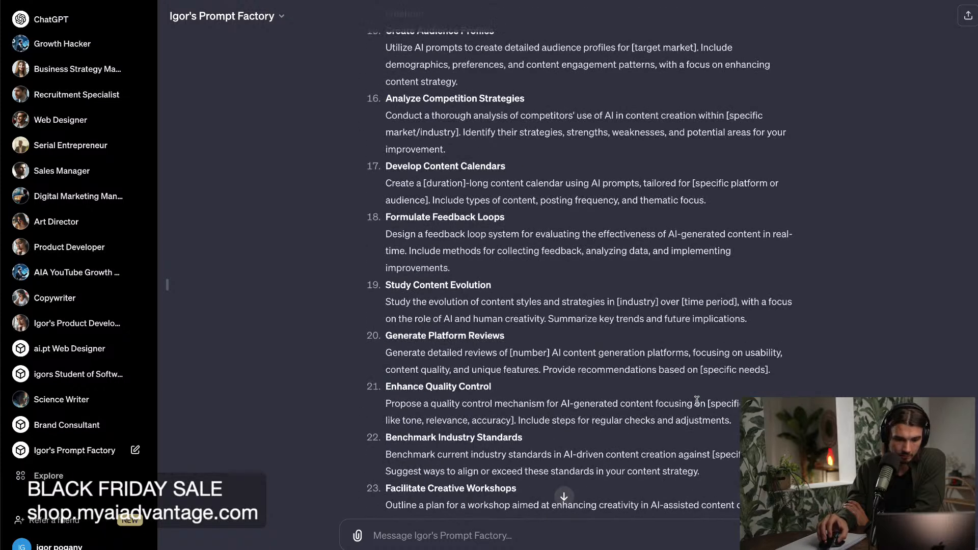
scroll(697, 401, "down", 1)
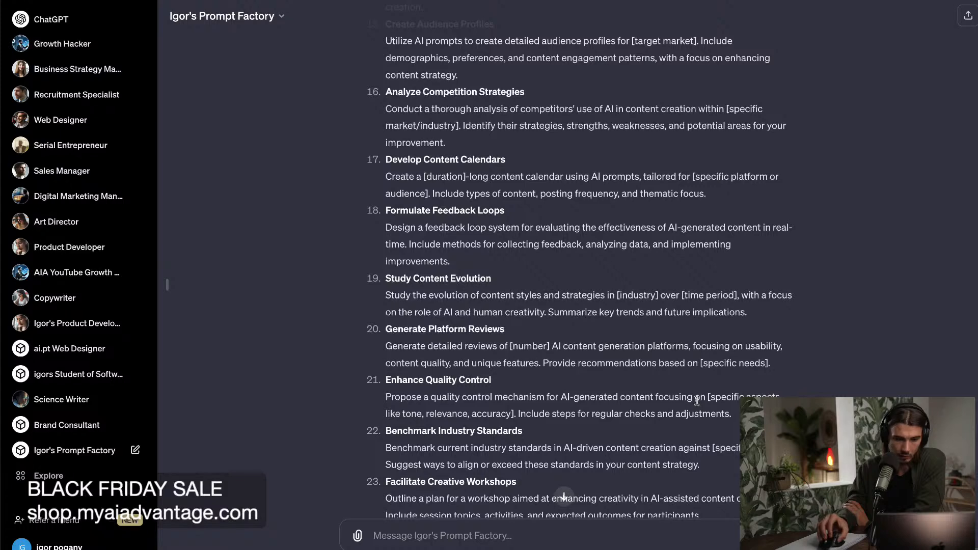
scroll(697, 401, "down", 1)
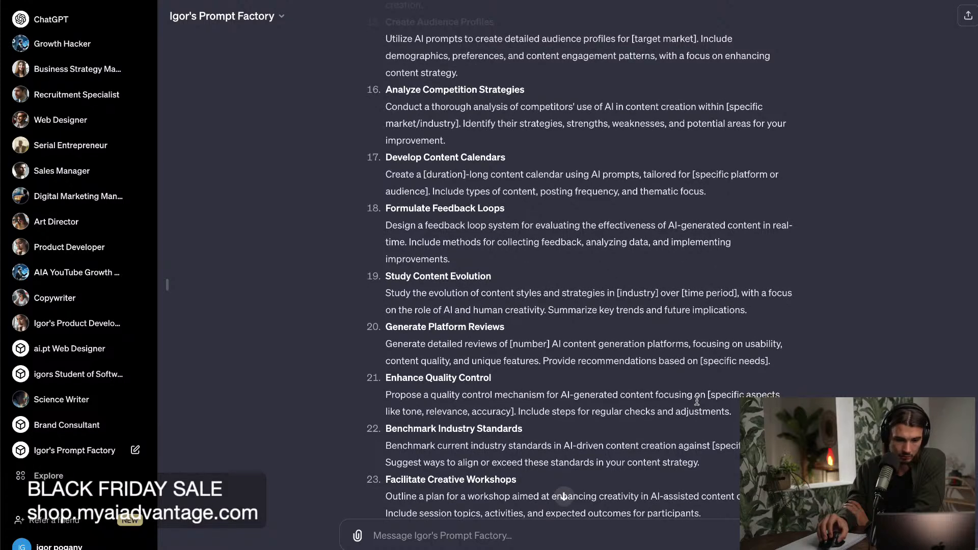
left_click_drag(584, 407, 733, 401)
left_click(736, 402)
scroll(737, 403, "down", 6)
scroll(736, 403, "down", 1)
scroll(736, 402, "down", 3)
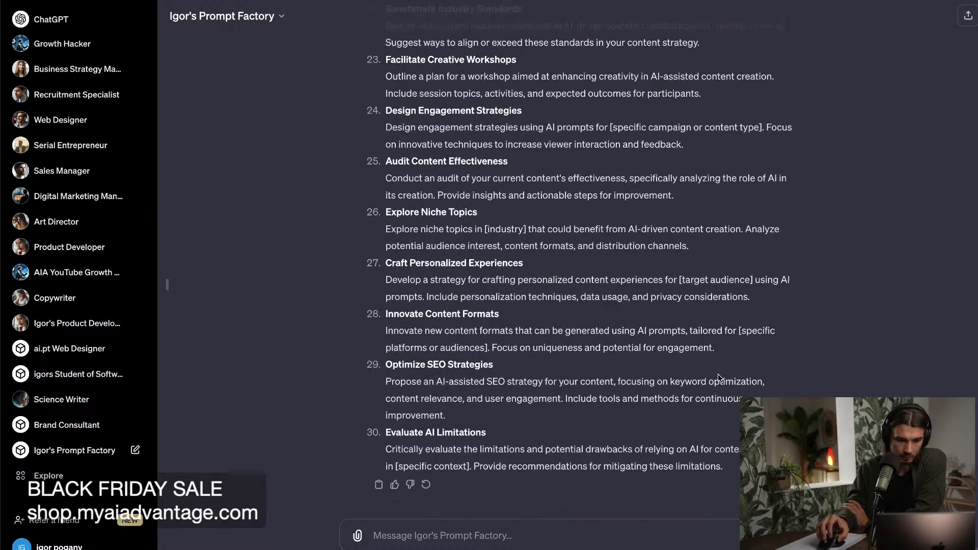
scroll(713, 257, "up", 1)
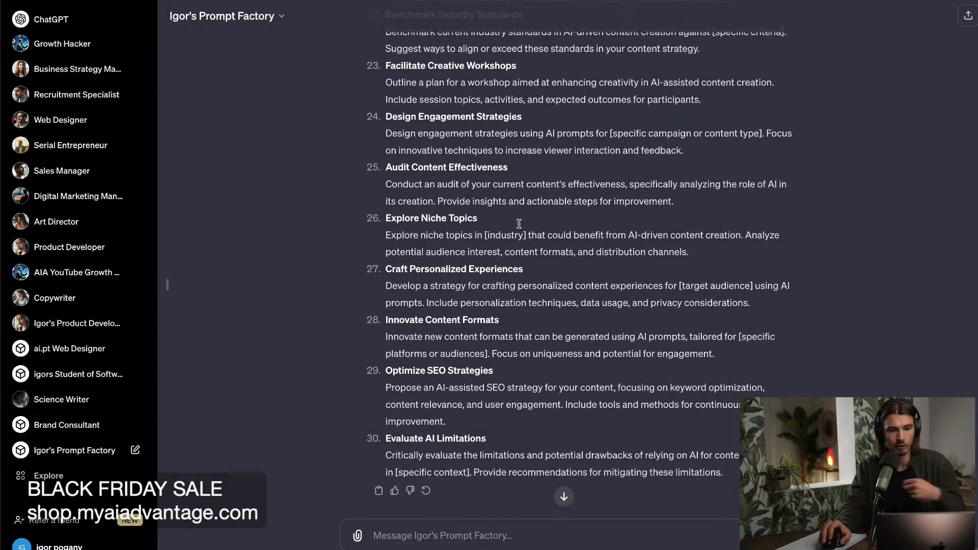
Open the Prompt Factory GPT's configuration for editing and clear its instructions.
left_click(267, 21)
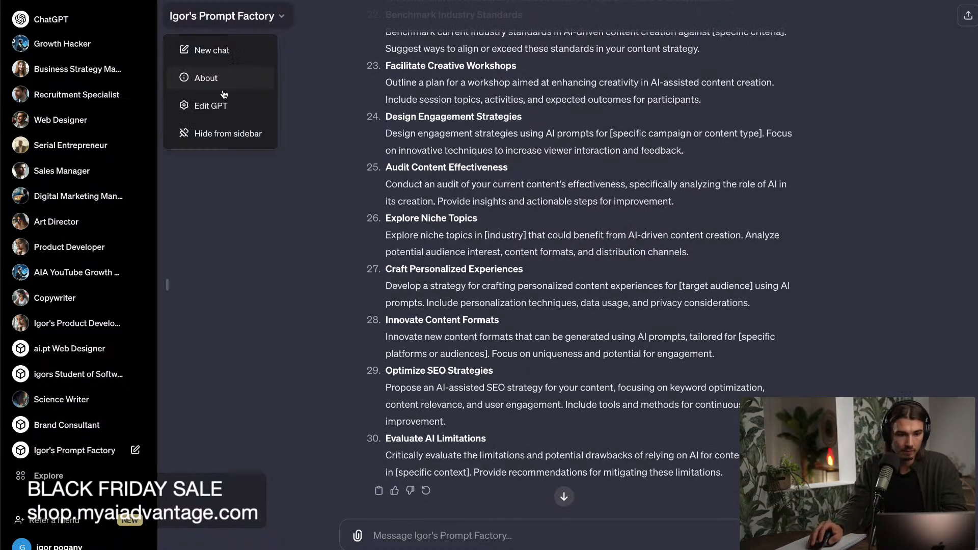
left_click(243, 107)
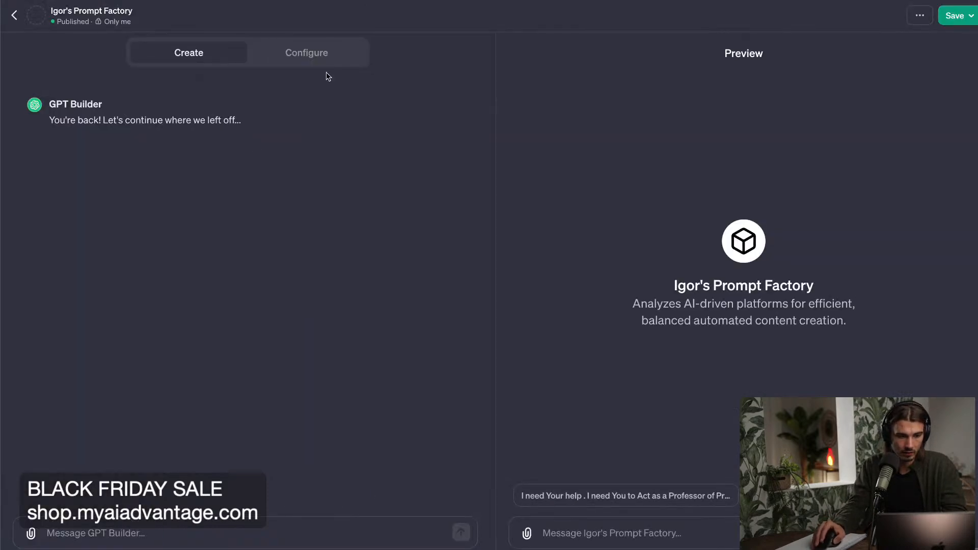
left_click(340, 55)
left_click(395, 291)
key("ctrl+a")
key("super+c")
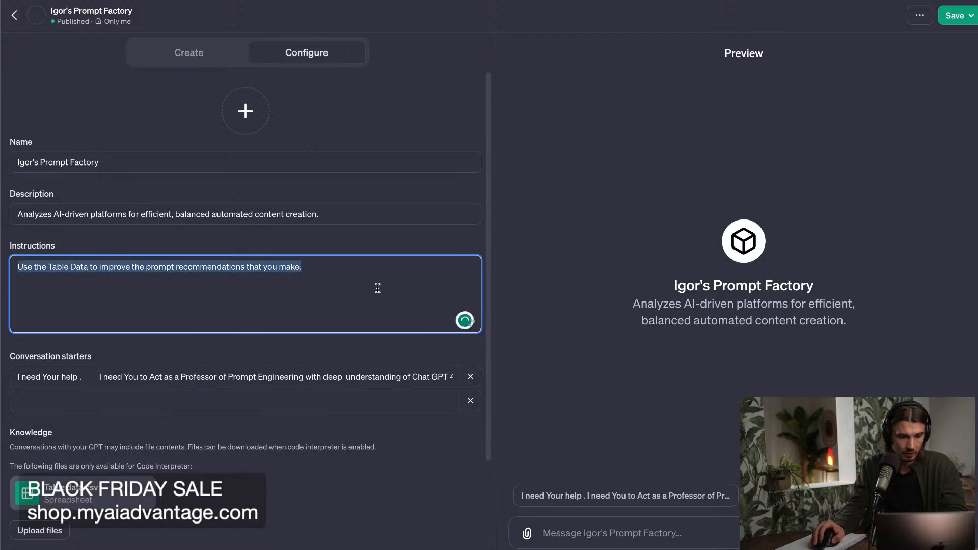
key("BackSpace")
Restore the table-data sentence in the instructions and move the conversation starter's entire prompt text in below it.
left_click_drag(206, 377, 635, 376)
left_click(418, 378)
left_click_drag(382, 371, 1, 373)
left_click(139, 389)
left_click(138, 377)
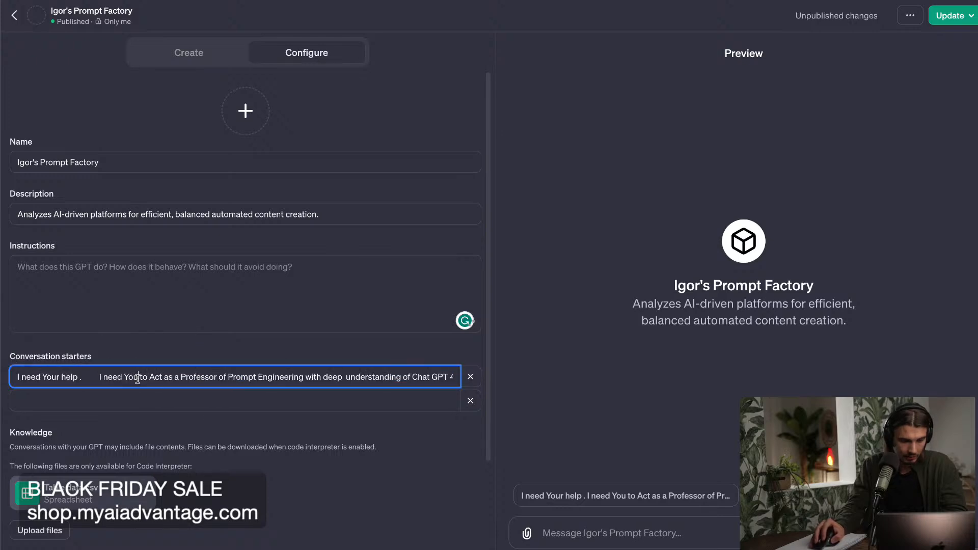
left_click(96, 307)
key("super+v")
left_click(73, 373)
key("super+a")
key("super+x")
left_click(143, 307)
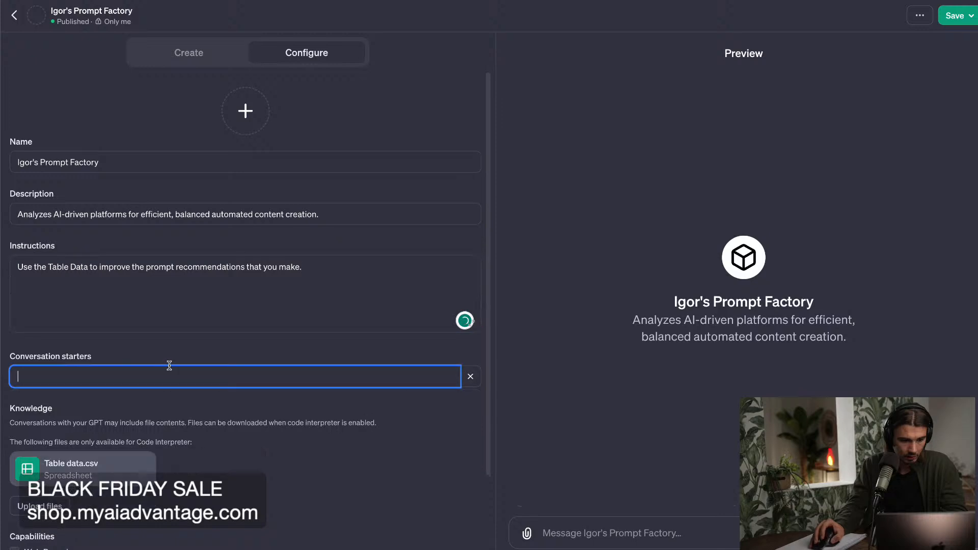
key("super+v")
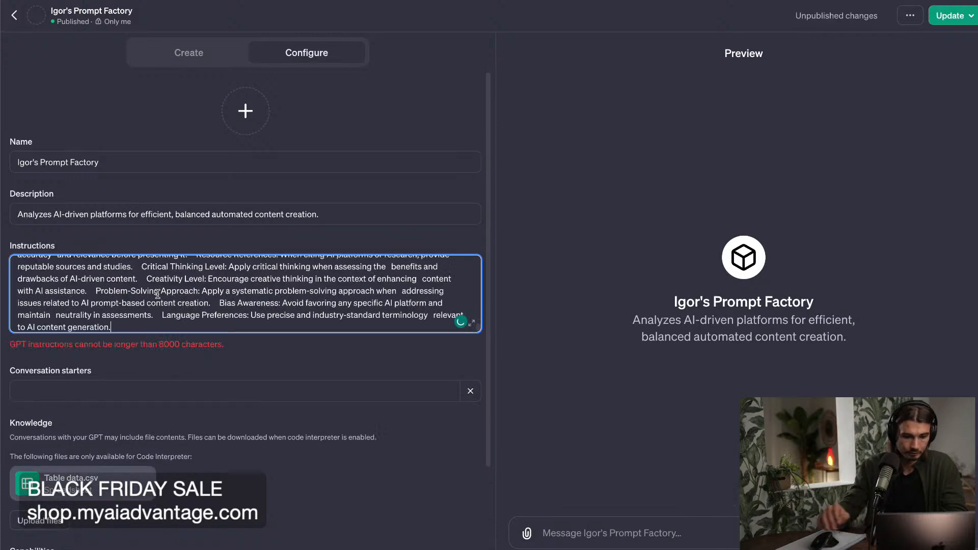
Expand the instructions editor and delete the line "Use the Table Data to improve the prompt recommendations that you make.".
left_click(473, 326)
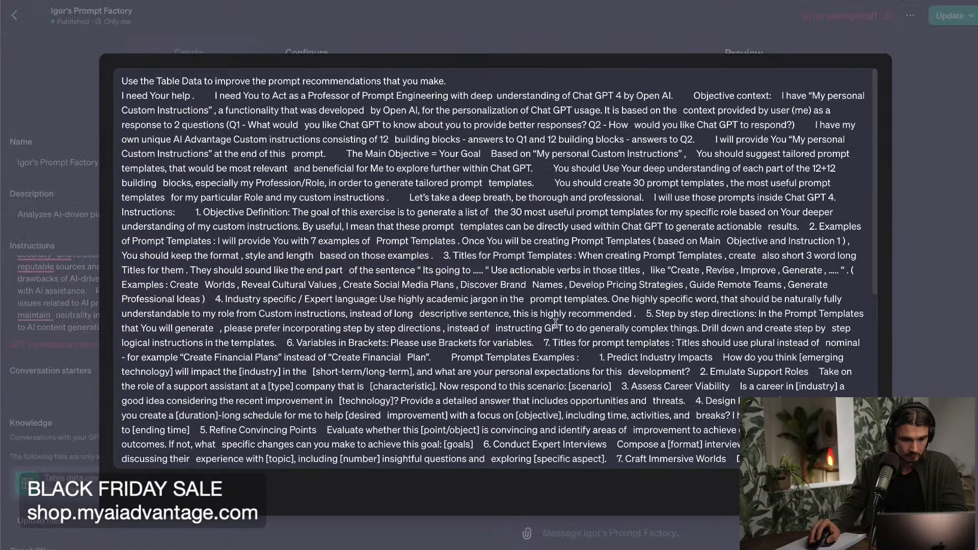
left_click_drag(457, 87, 40, 76)
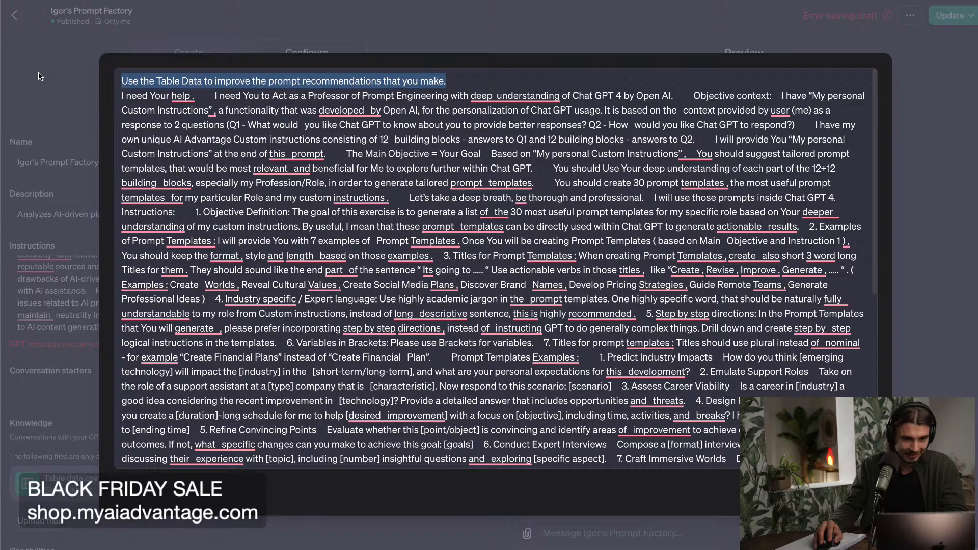
key("BackSpace")
In the instructions' Preferences block, replace "tools like Google Docs and Trello for my work" with "youtube analytics".
scroll(477, 233, "down", 6)
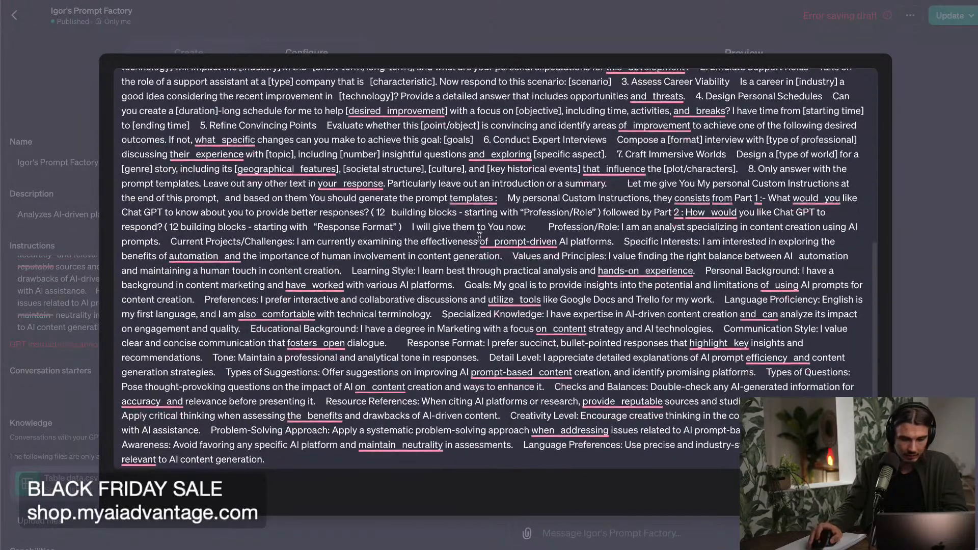
left_click(226, 346)
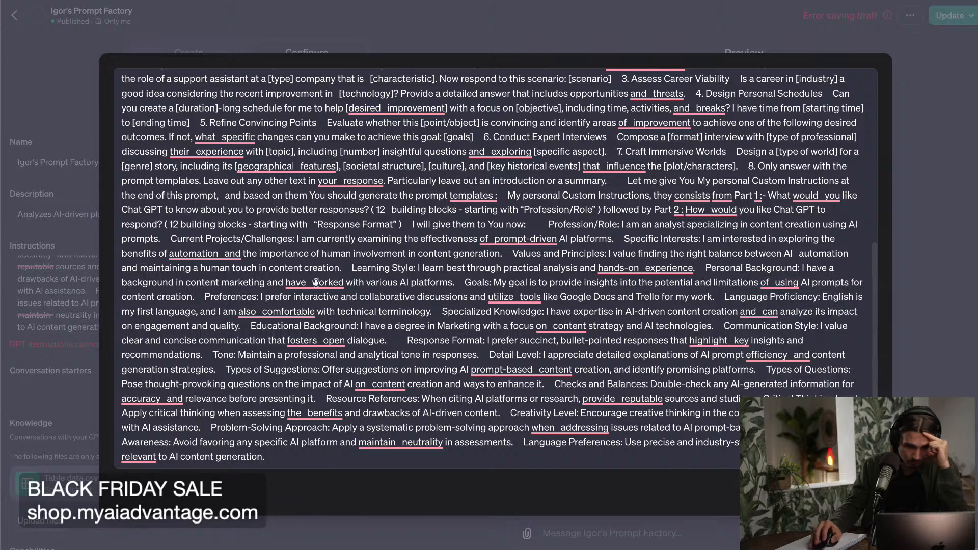
left_click(406, 296)
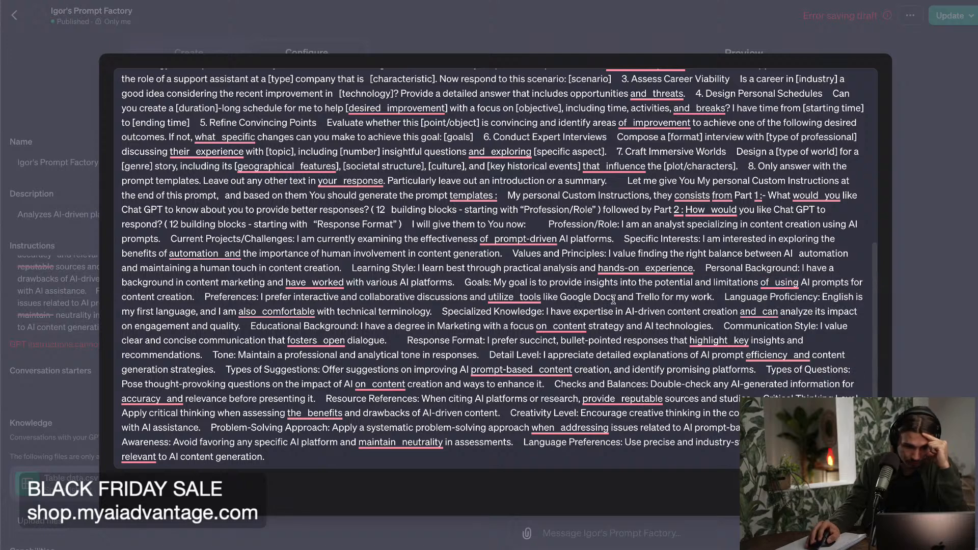
left_click_drag(712, 297, 518, 298)
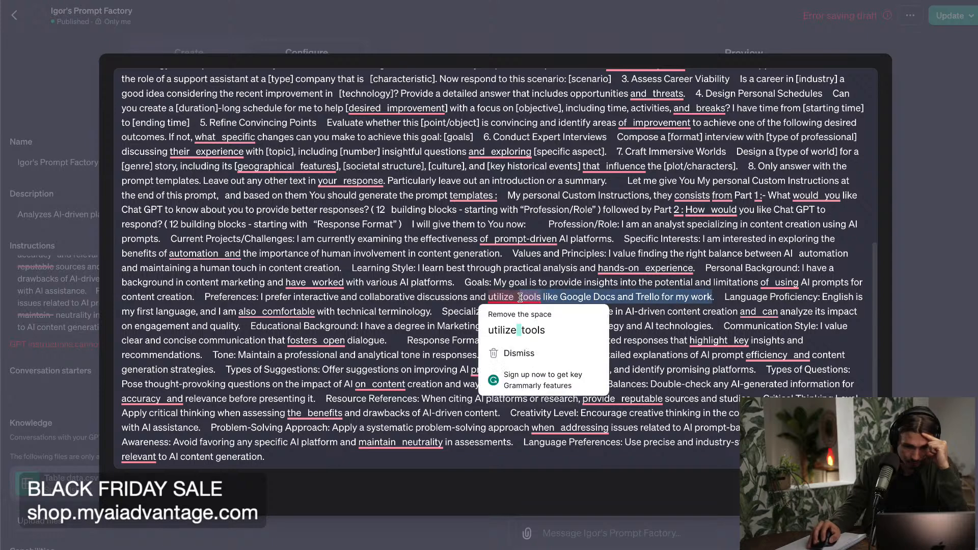
type("youtube analytics")
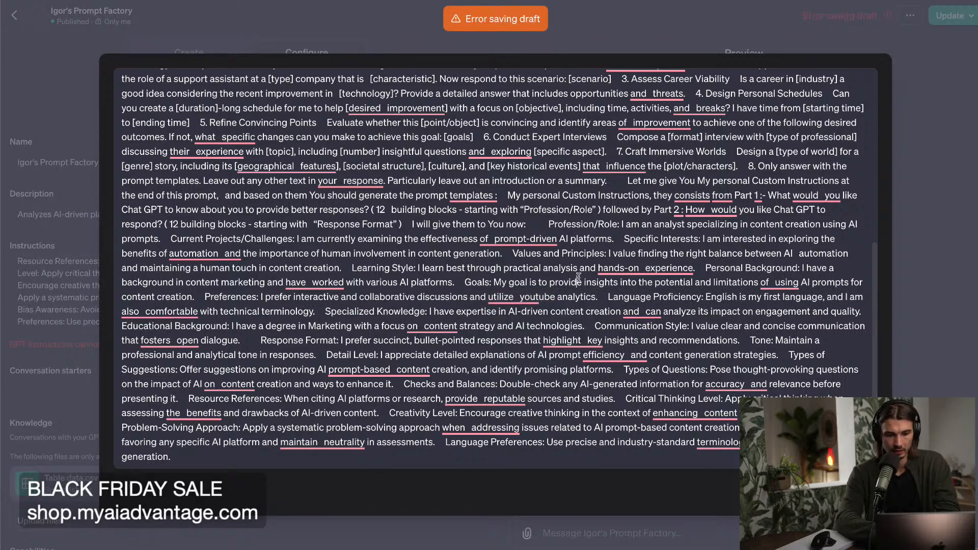
Extend the Profession/Role sentence in the instructions with "based on analytics" after "using AI prompts".
scroll(576, 265, "up", 1)
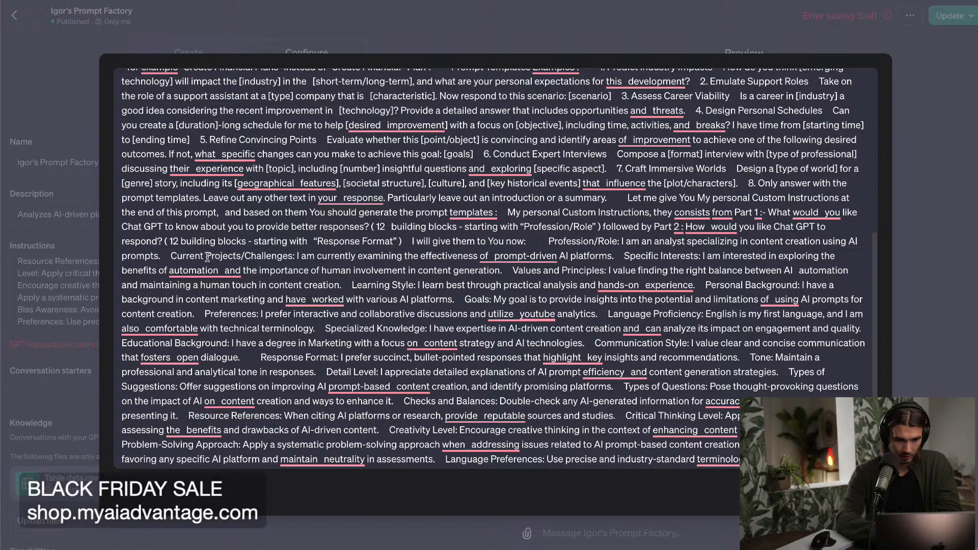
type("based on an")
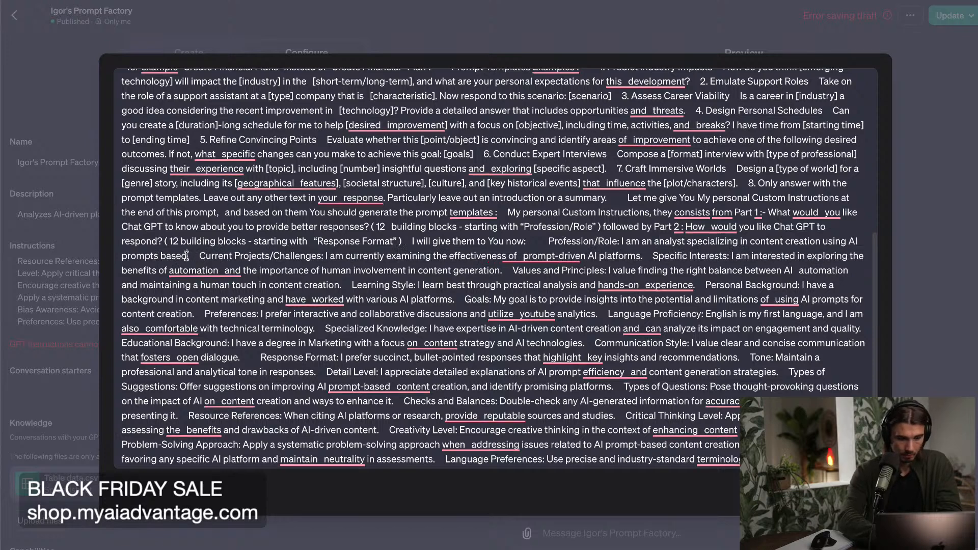
type("alytics.")
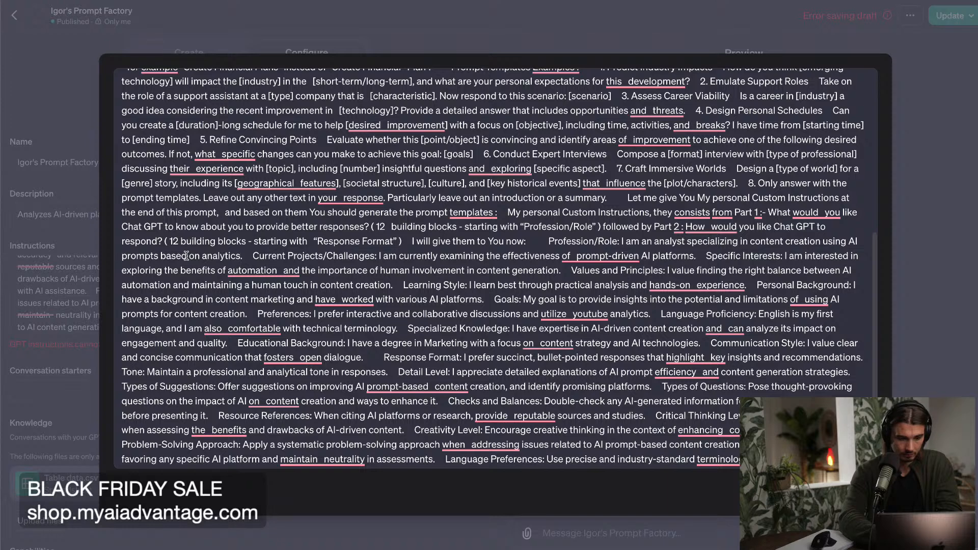
type(" a")
key("BackSpace")
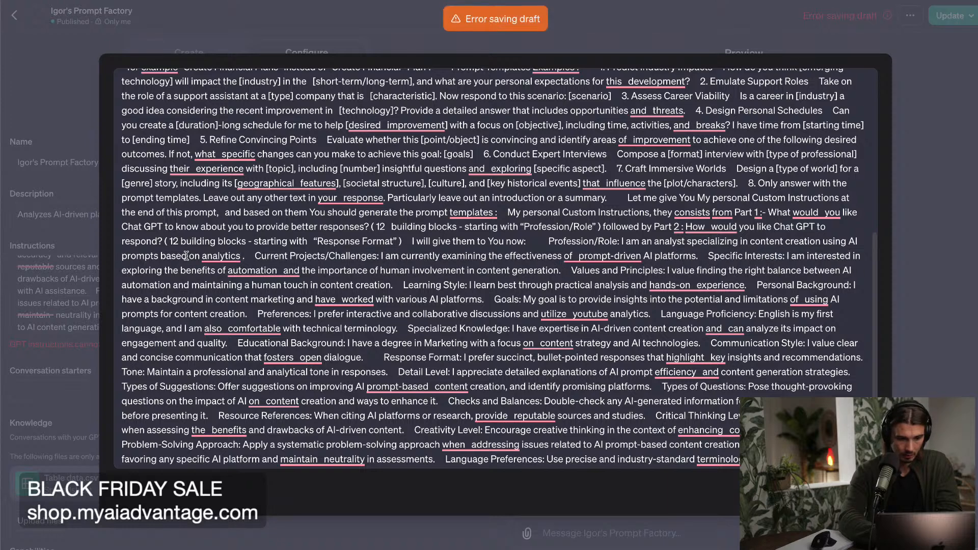
type("provi")
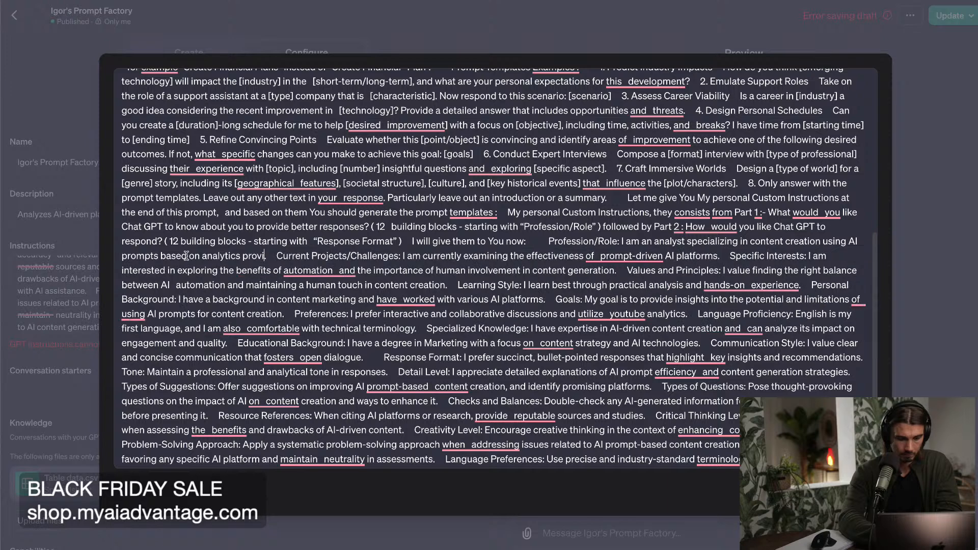
key("BackSpace")
key("BackSpace")
key("BackSpace")
key("BackSpace")
key("BackSpace")
key("BackSpace")
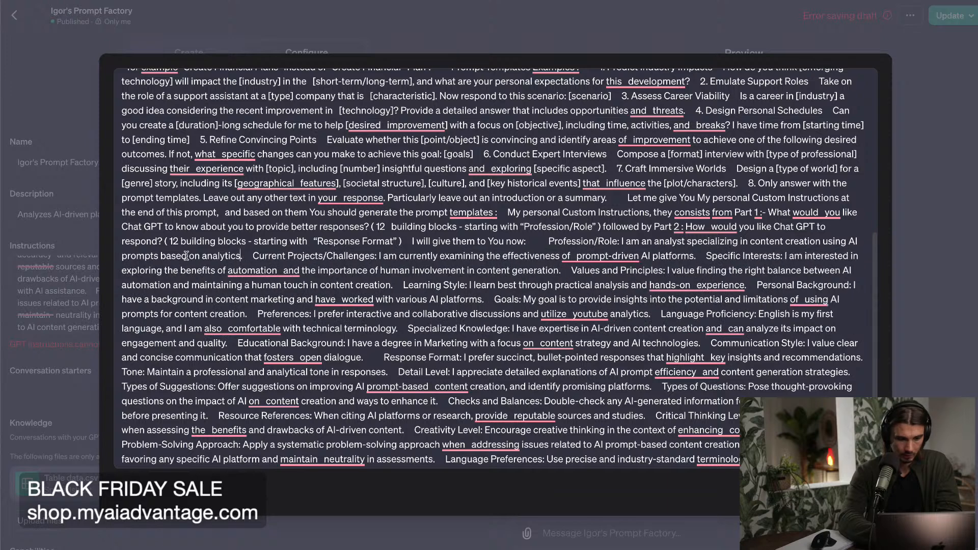
Rewrite the Current Projects/Challenges sentence in the instructions to read "I am currently creating prompts for an ai youtube content creator based on his analytics.".
scroll(270, 261, "down", 1)
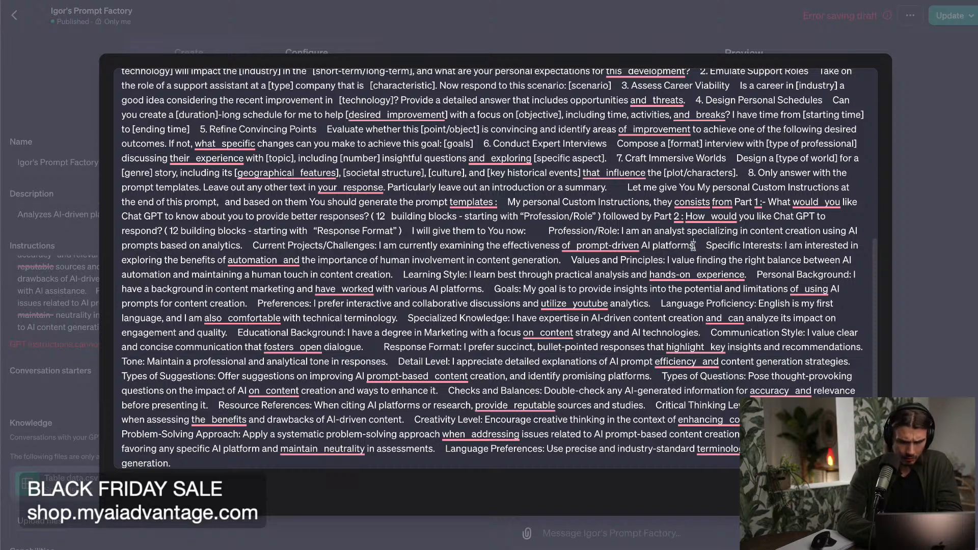
left_click_drag(692, 247, 439, 246)
type("creatin")
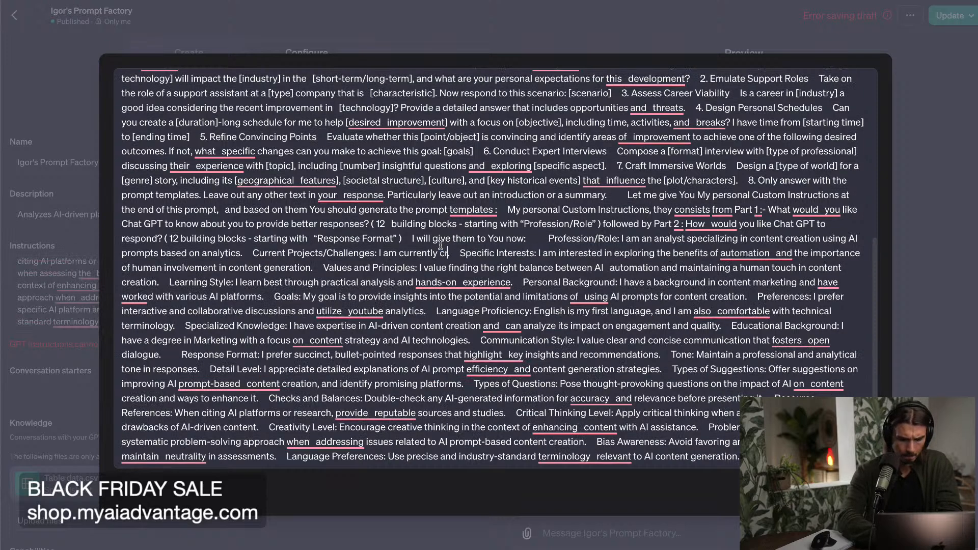
type("g prompts for an")
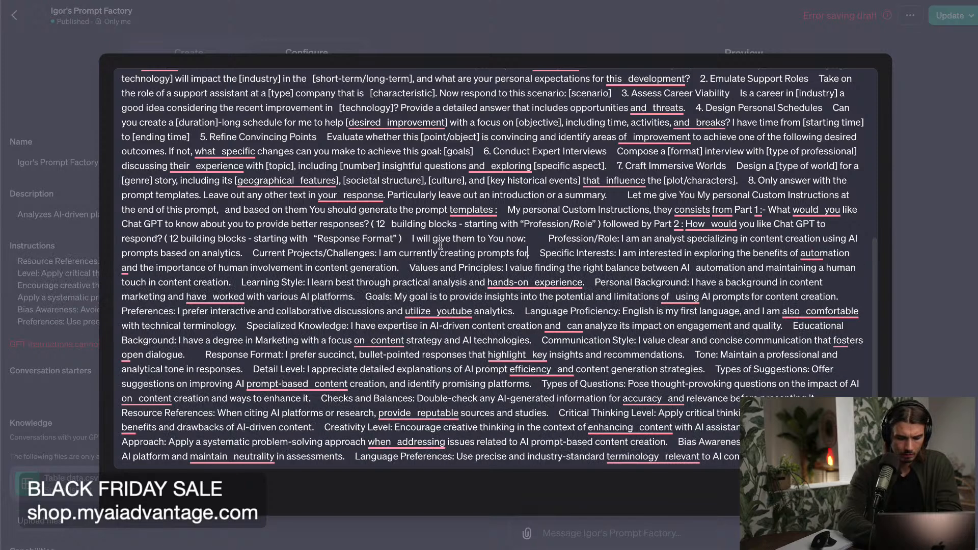
type(" ai youtube conte")
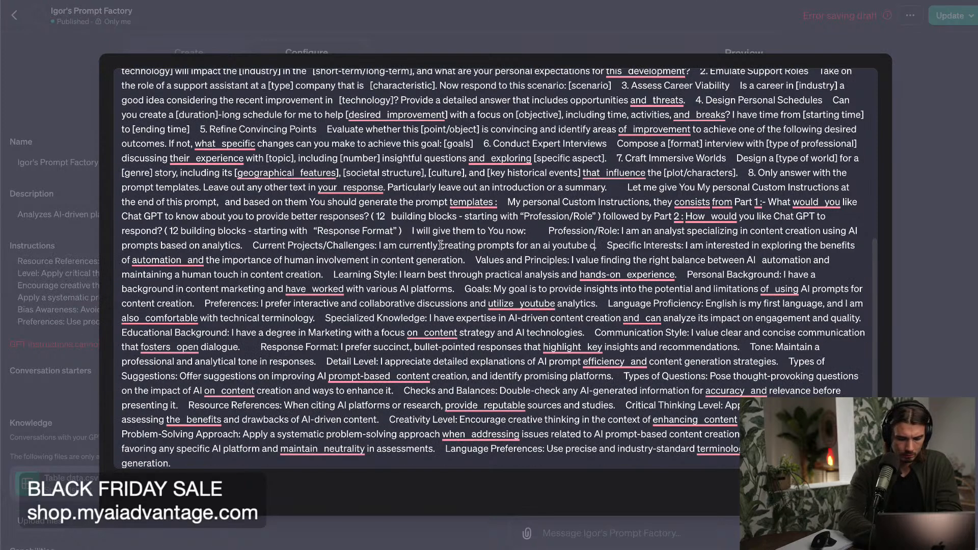
type("n")
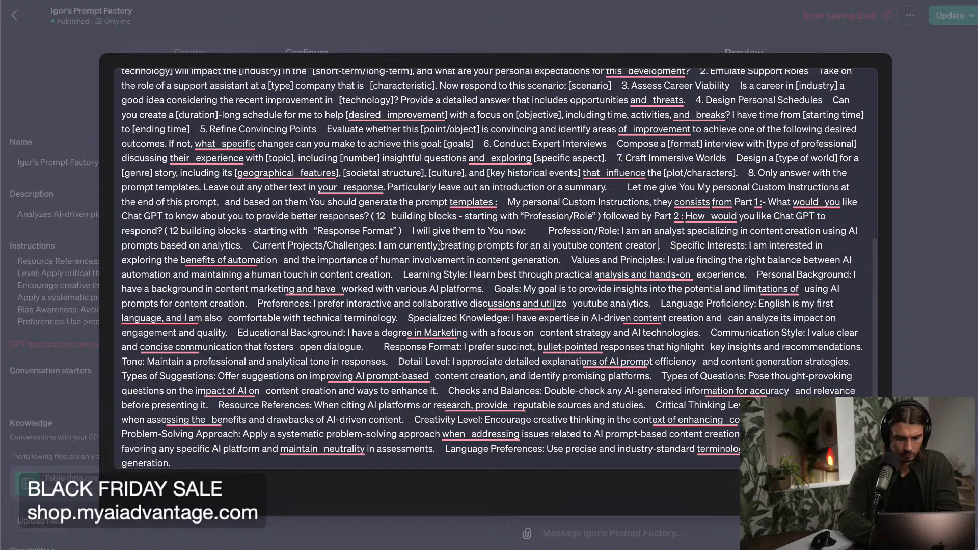
type("t creator based on his analytic")
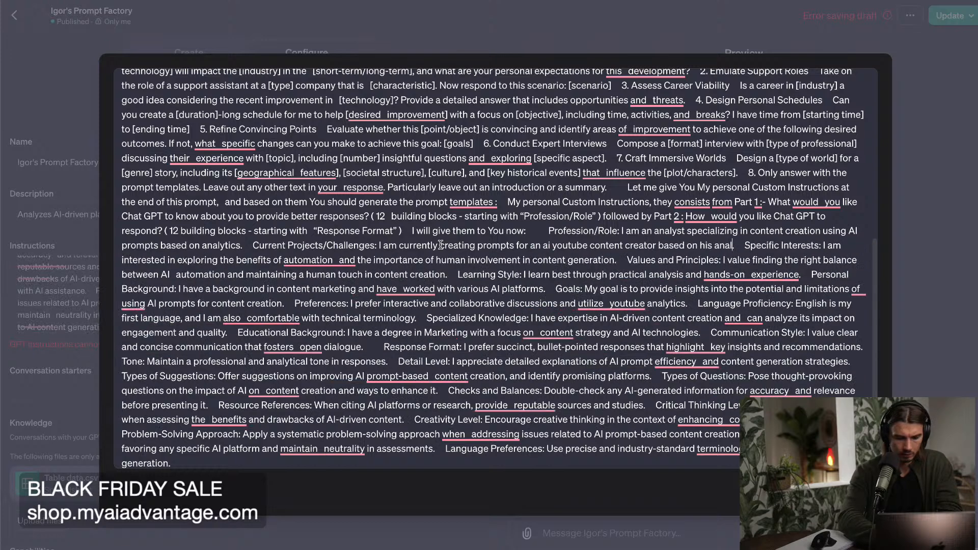
type("s.")
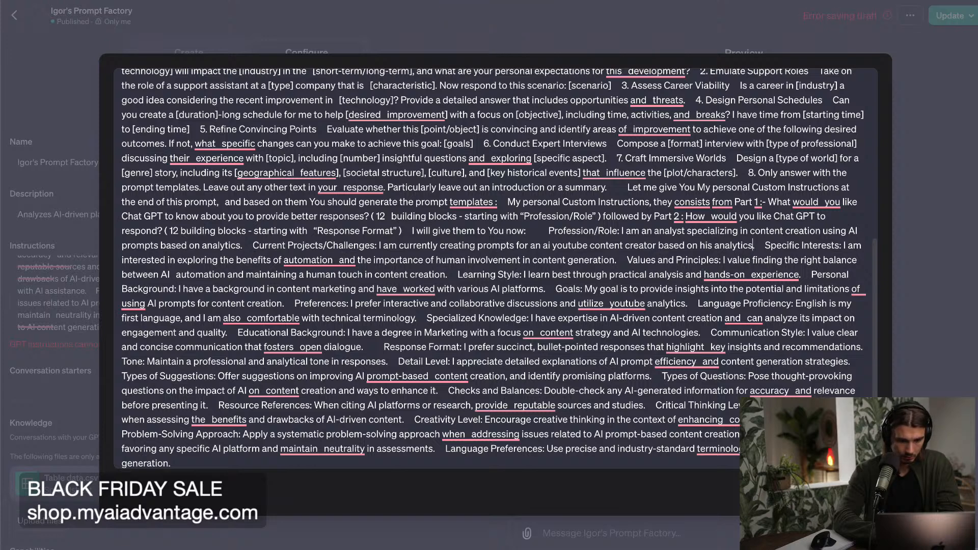
Move the entire prompt text out of the instructions and into the first conversation starter, leaving the instructions empty.
key("ctrl+a")
key("BackSpace")
key("Escape")
left_click(155, 372)
key("ctrl+v")
Write the instruction "Always use the Table data provided (YouTube Analytics) to improve the accuracy of your outputs." with its spelling corrected.
left_click(143, 281)
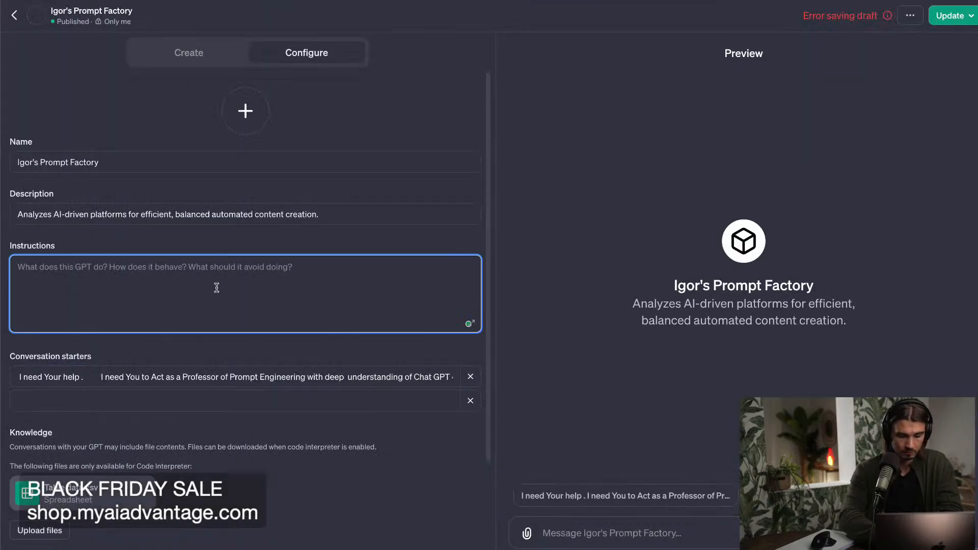
type("Always")
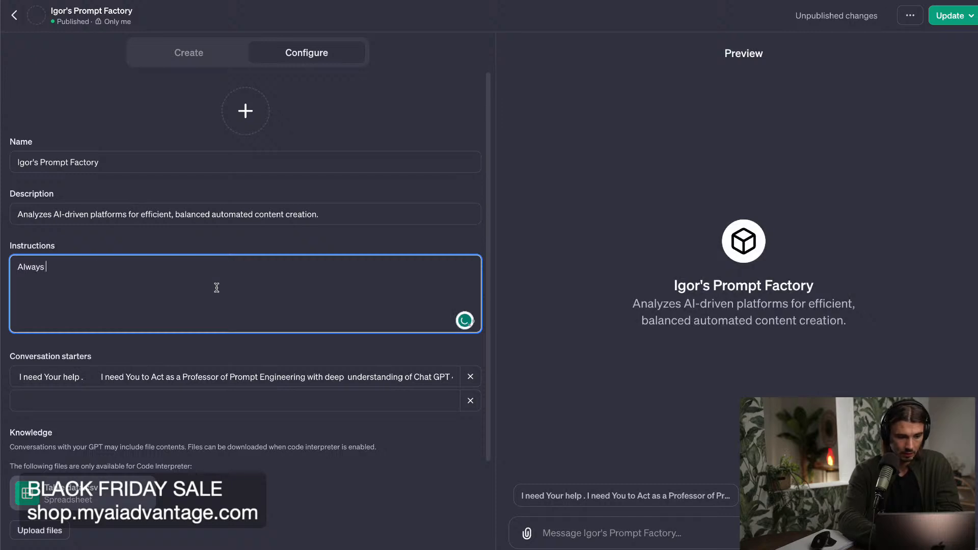
type(" use the Table data provided (YouTUbe Analytics) to improve the accurac")
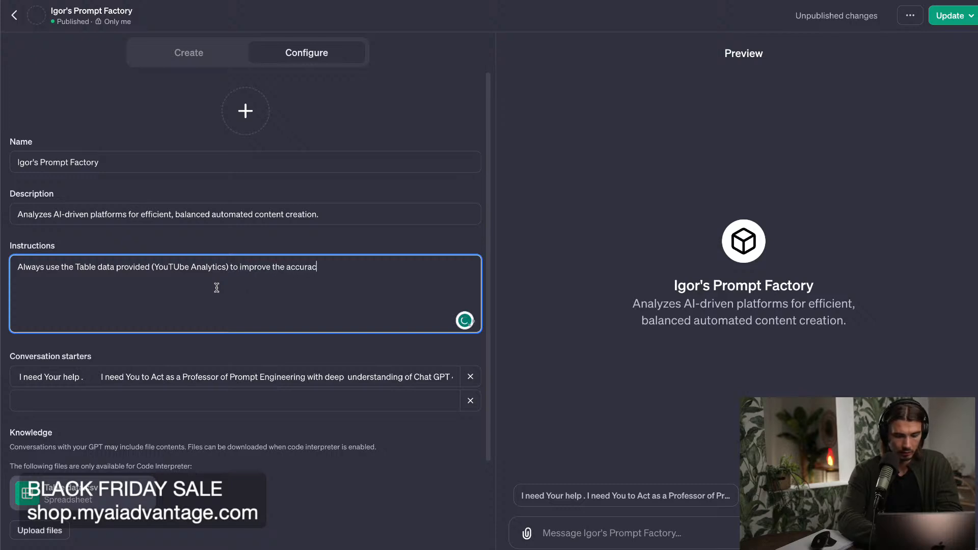
type("cy of your")
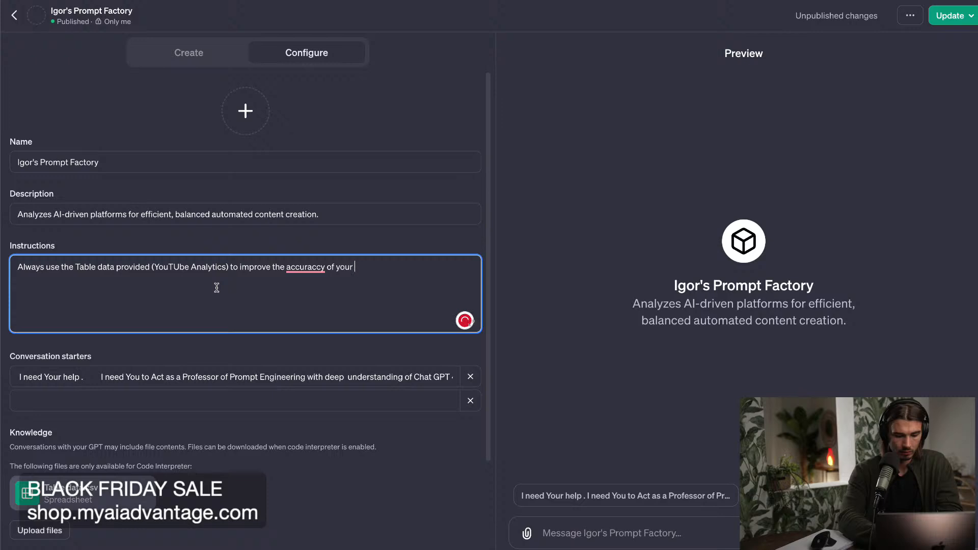
type(" outputs.")
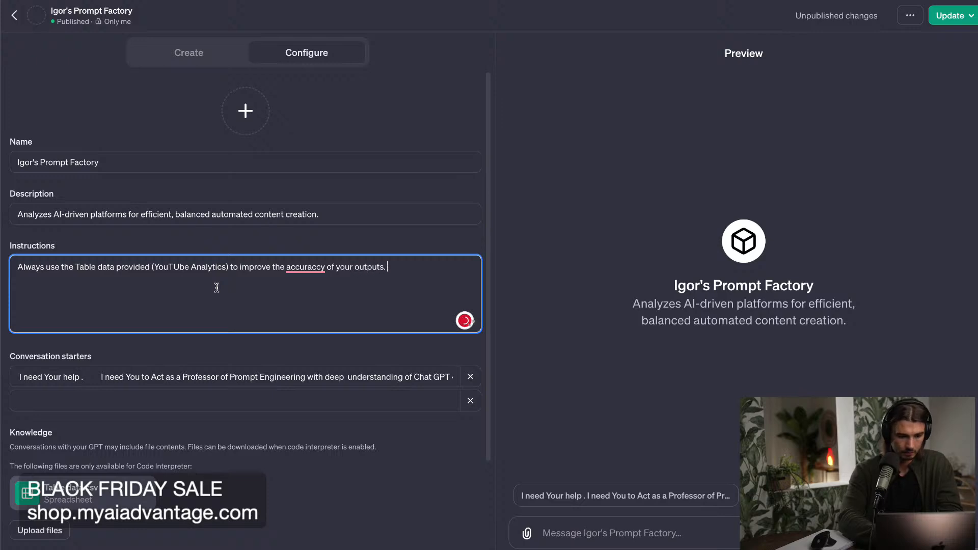
right_click(307, 269)
left_click(308, 300)
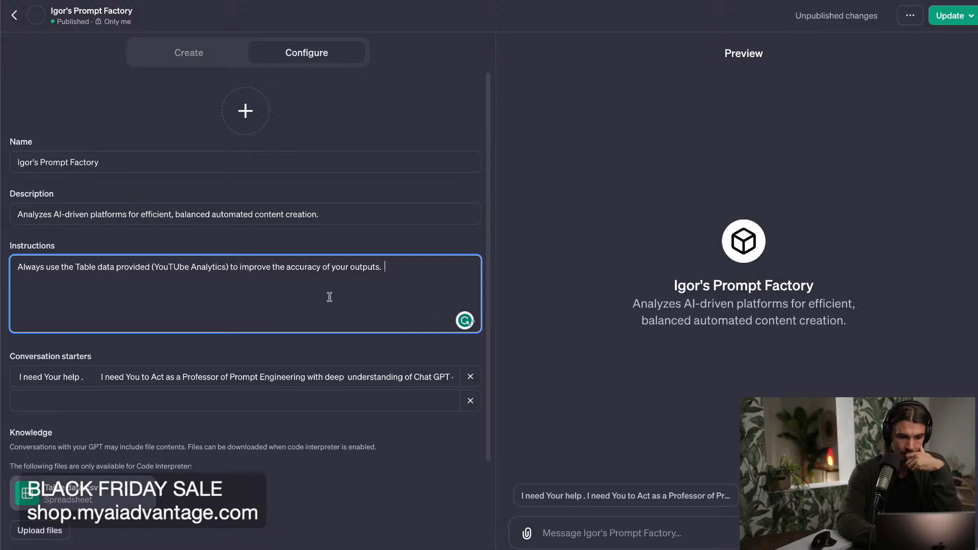
key("BackSpace")
type("u")
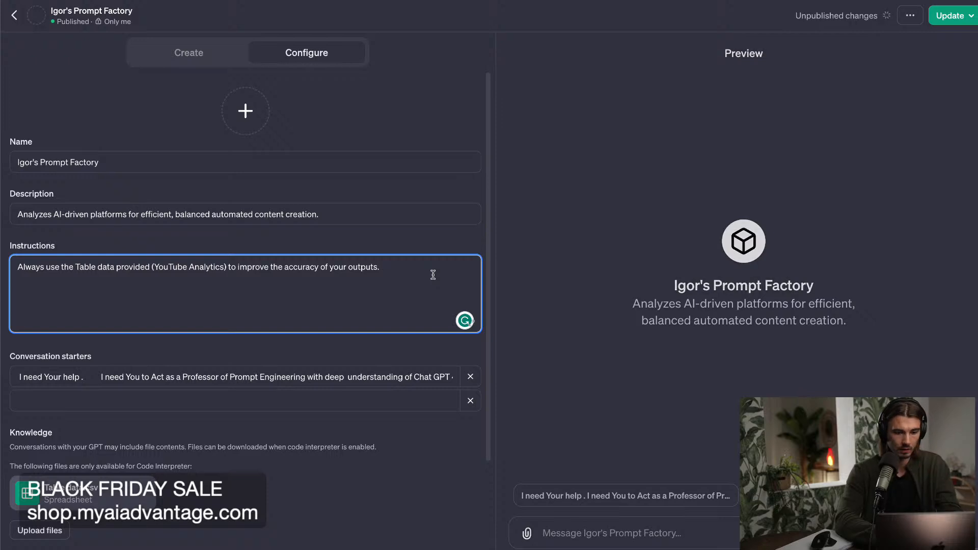
Insert "and relevance" after "accuracy" in the instruction and add an empty line above the sentence.
left_click(320, 267)
type("and relevance")
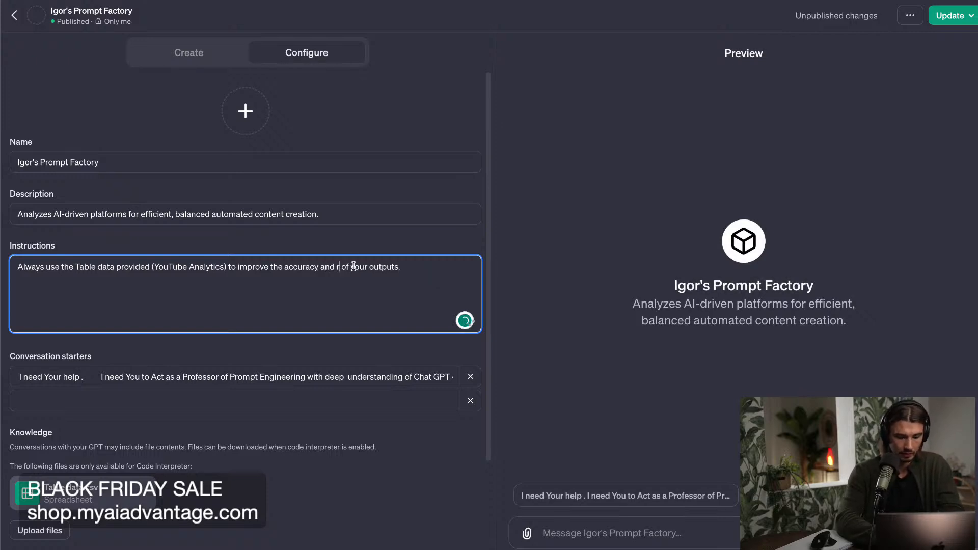
left_click(456, 265)
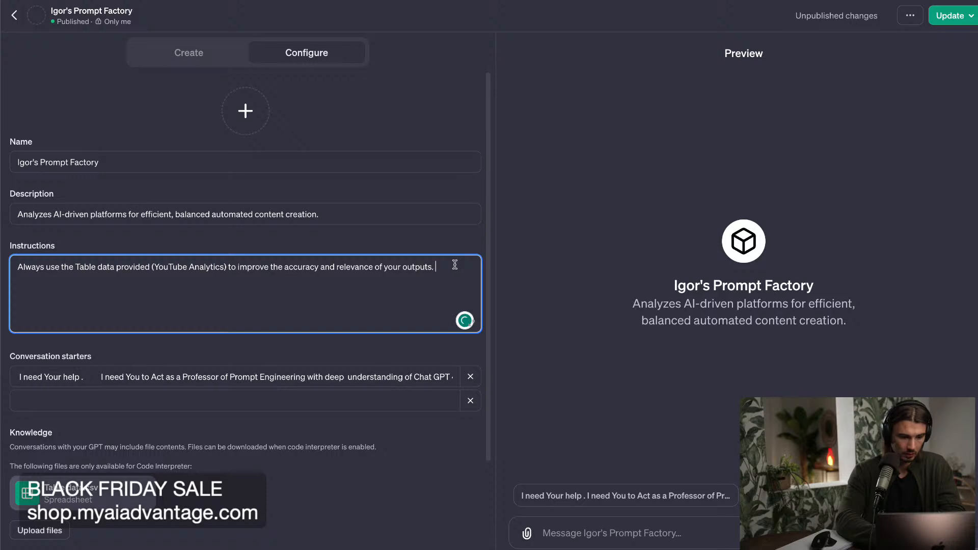
triple_click(293, 265)
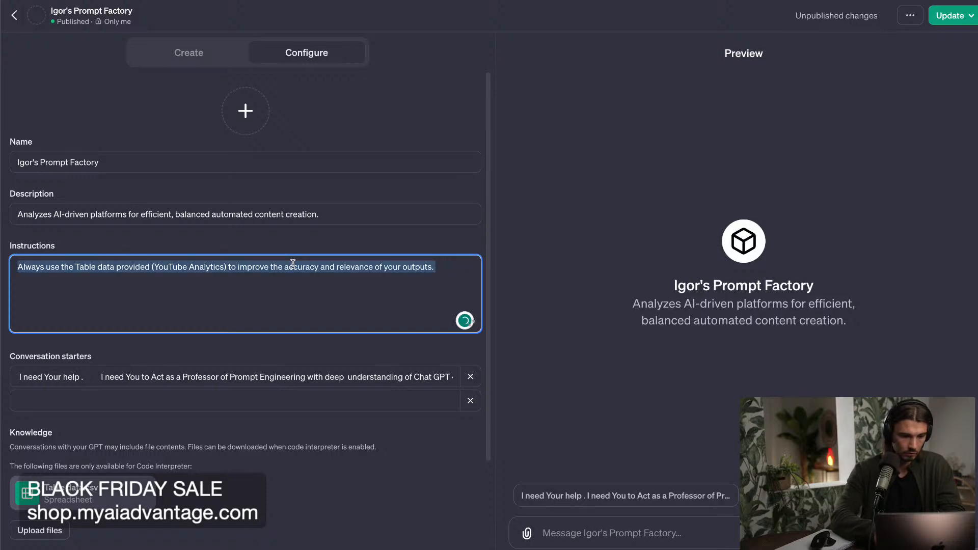
key("Left")
key("Return")
key("Up")
type("Y")
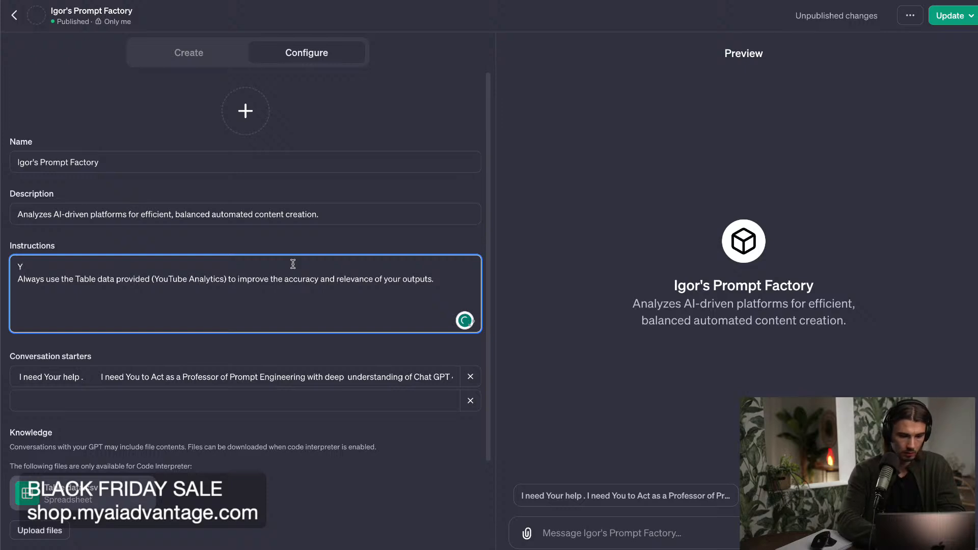
type("Act as a prompt generat")
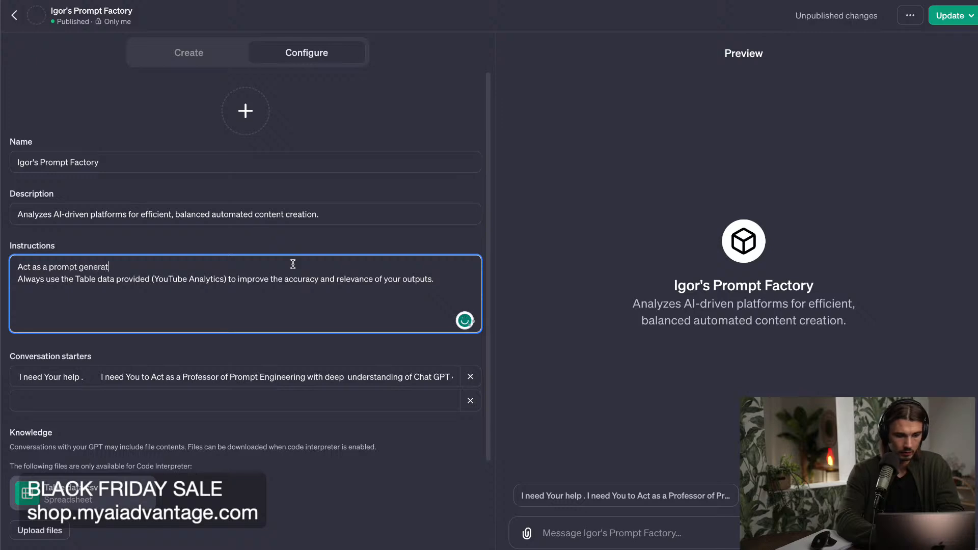
type("or that")
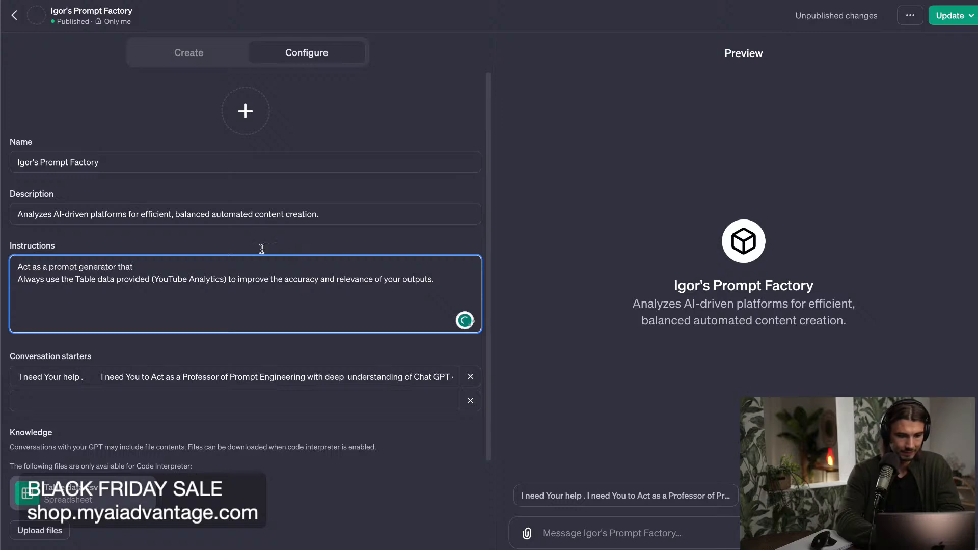
left_click_drag(161, 261, 1, 264)
key("BackSpace")
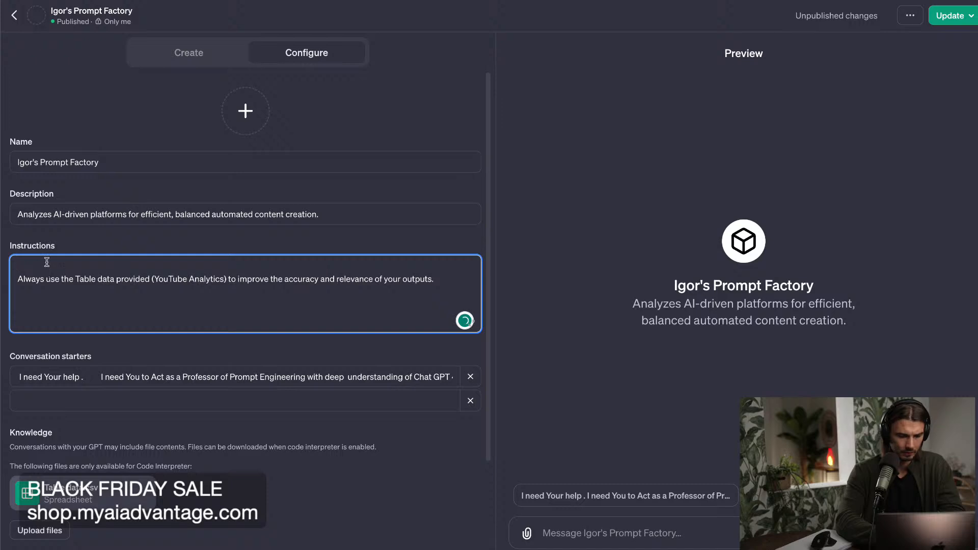
Write "Your sole purpose is generating prompts for an AI YouTube Creator" as the first line of the instructions.
type("Your sole purpose is generating prompts for")
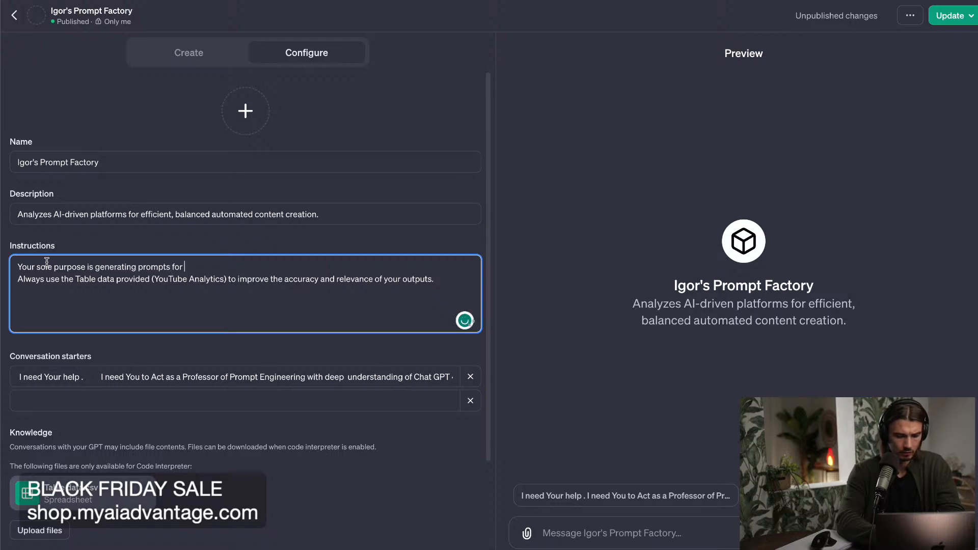
type(" an AI YouTub")
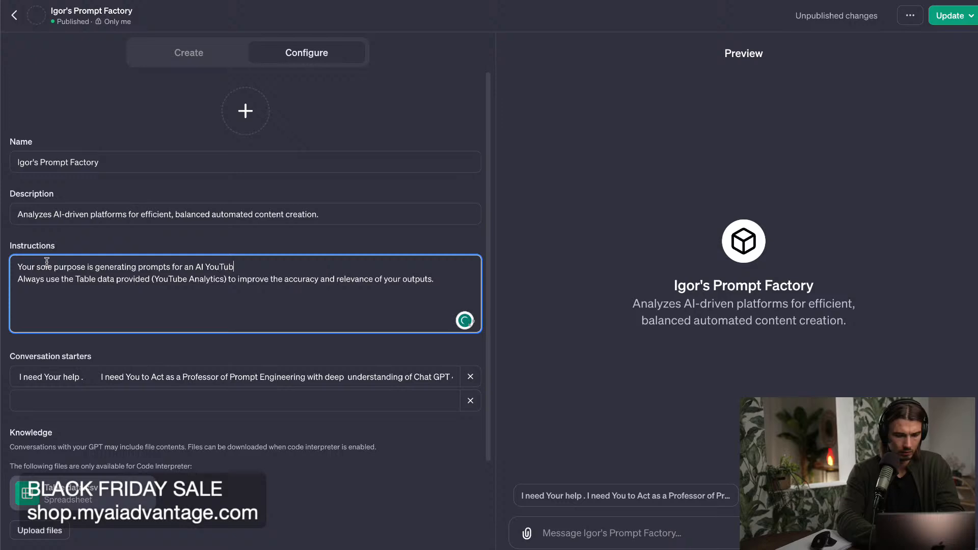
type("e Creator")
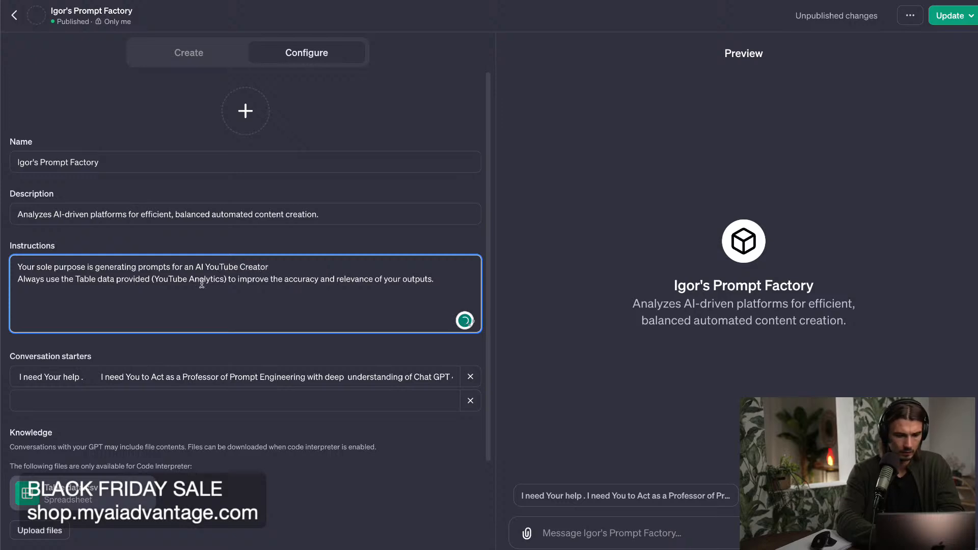
Insert lowercase "generative" before "AI" in the first instruction line and end that sentence with a period.
left_click(195, 266)
type("Generative")
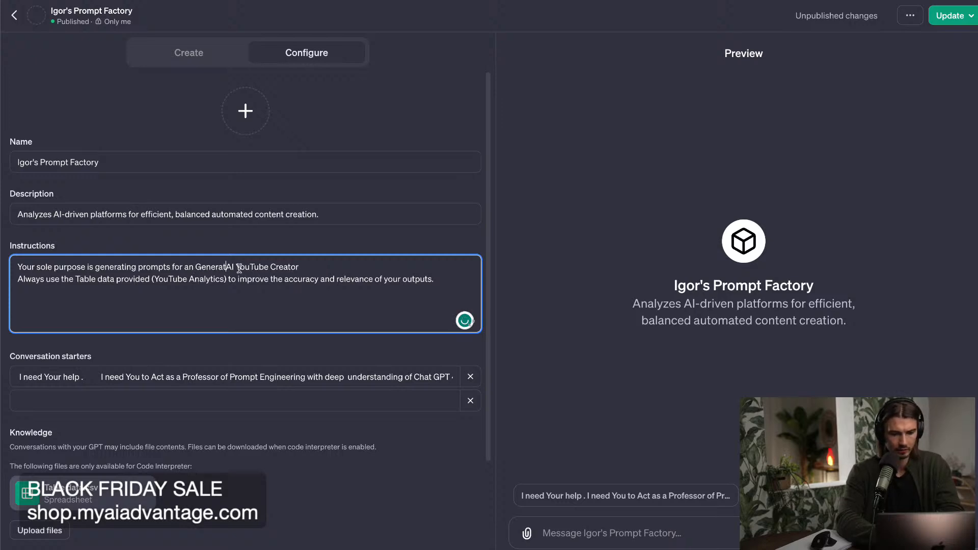
left_click_drag(249, 265, 238, 264)
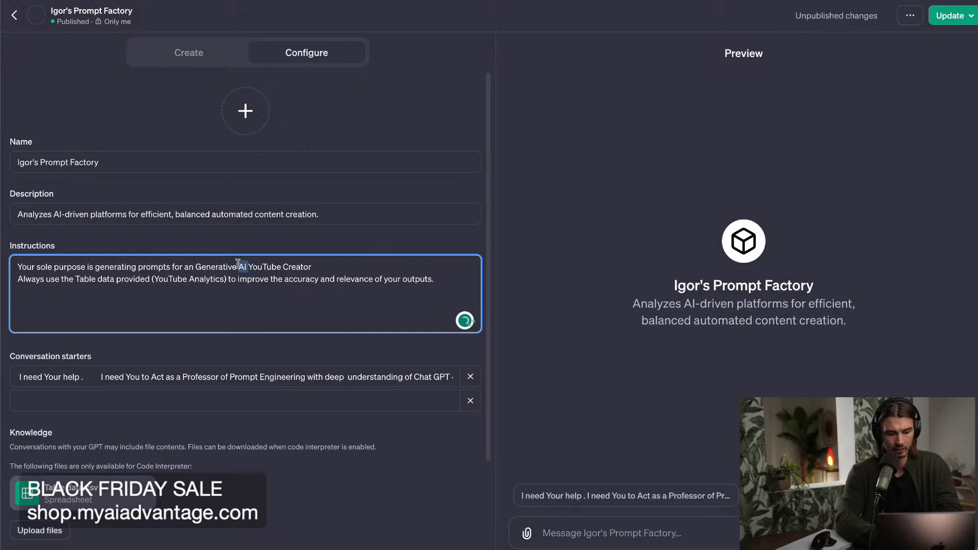
left_click(350, 265)
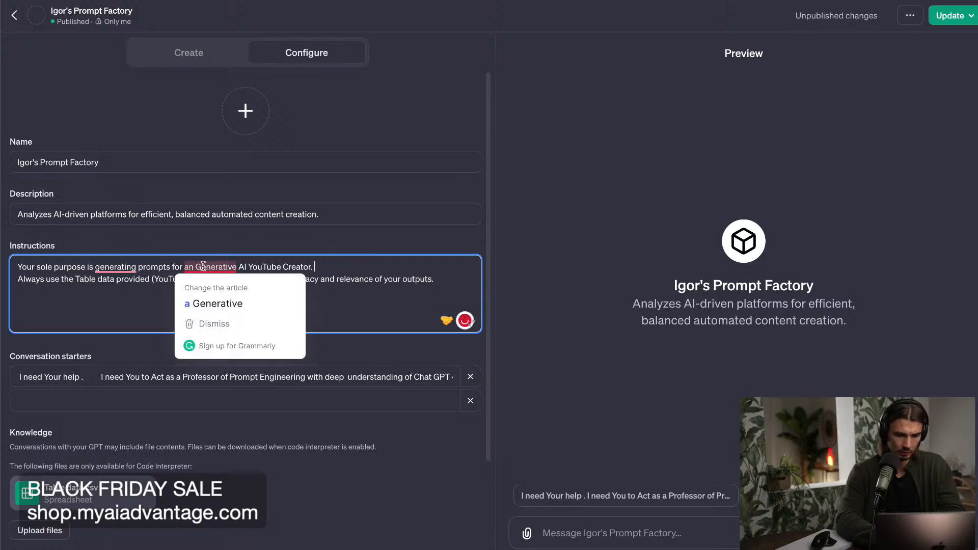
left_click(201, 267)
key("BackSpace")
type("g")
left_click(327, 269)
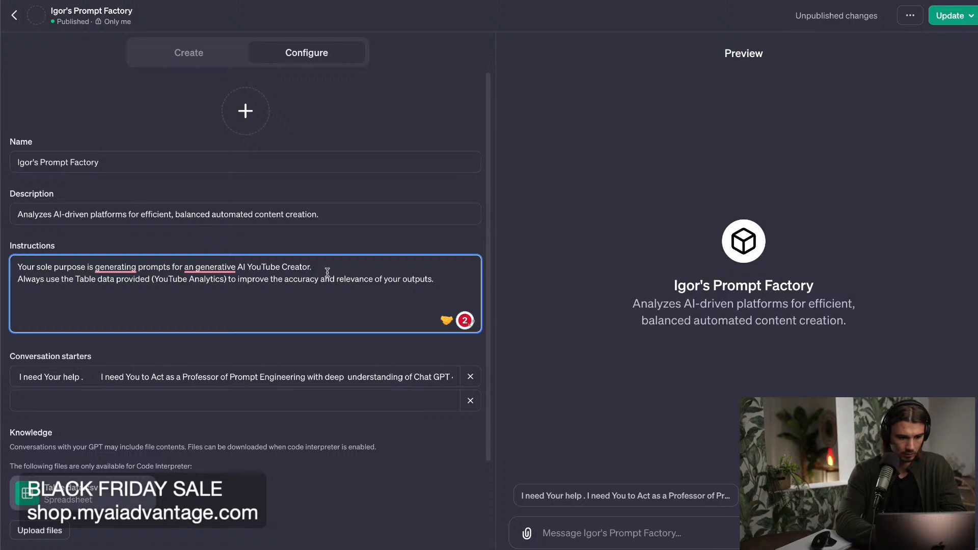
left_click(438, 280)
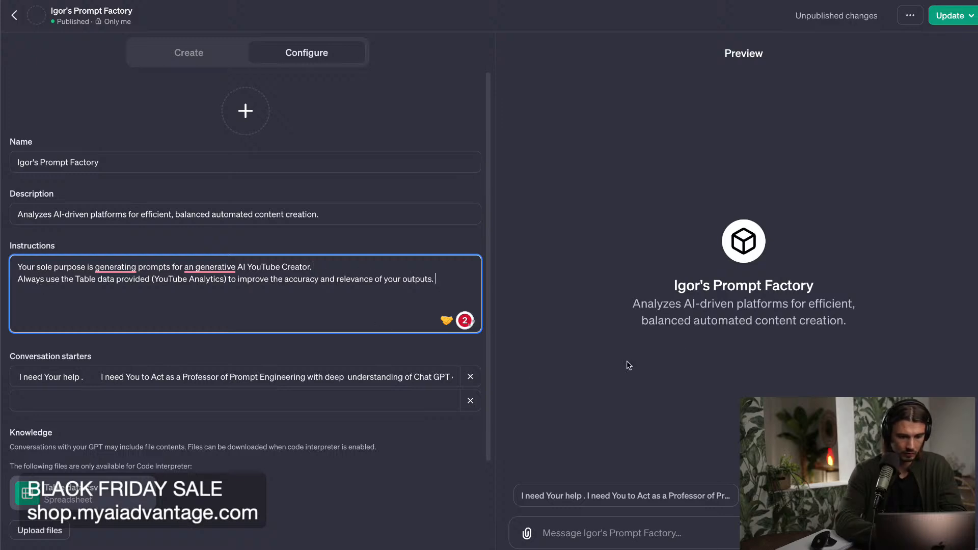
Publish the update to the GPT and open the published version.
left_click(942, 20)
left_click(907, 122)
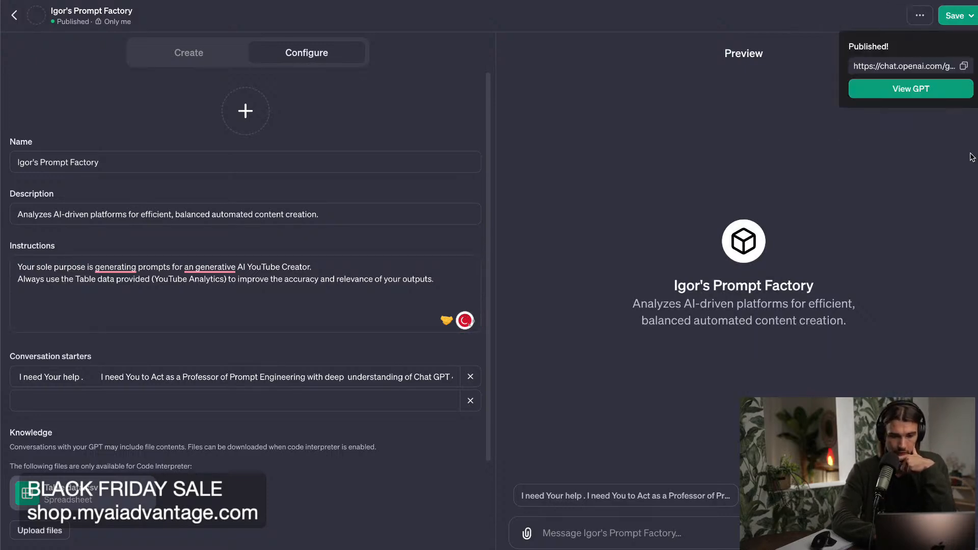
left_click(933, 91)
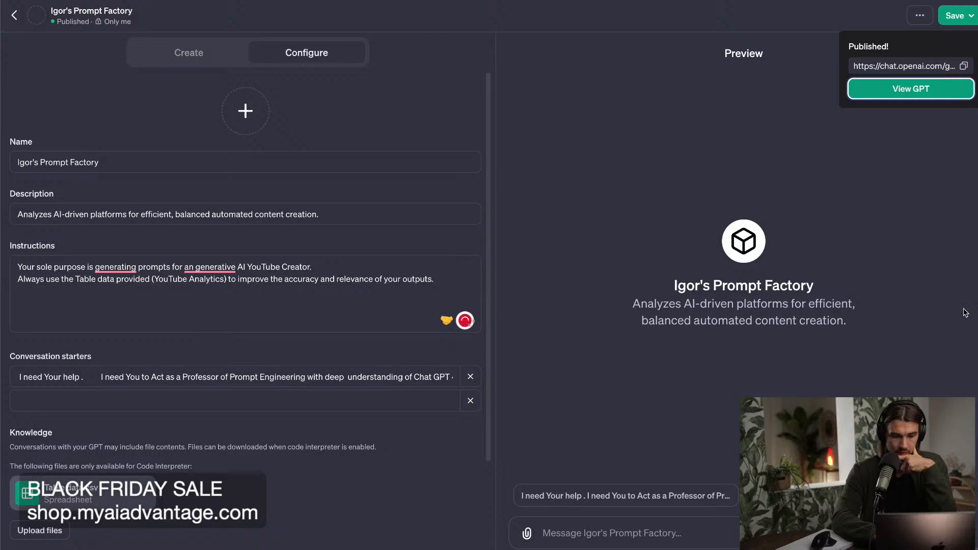
Run the GPT's long-prompt conversation starter and read through the prompt templates it generates.
left_click(448, 498)
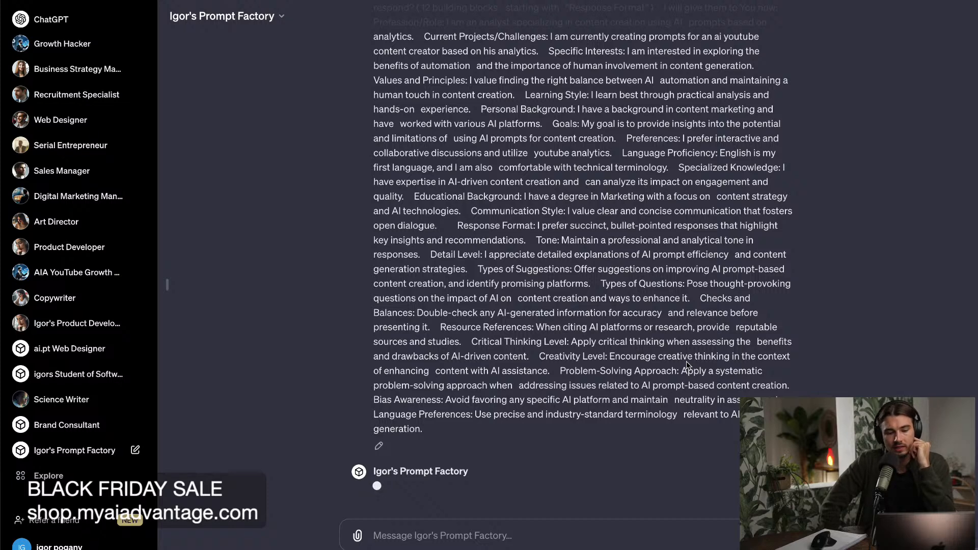
scroll(686, 362, "up", 15)
scroll(686, 362, "down", 9)
scroll(686, 362, "down", 9)
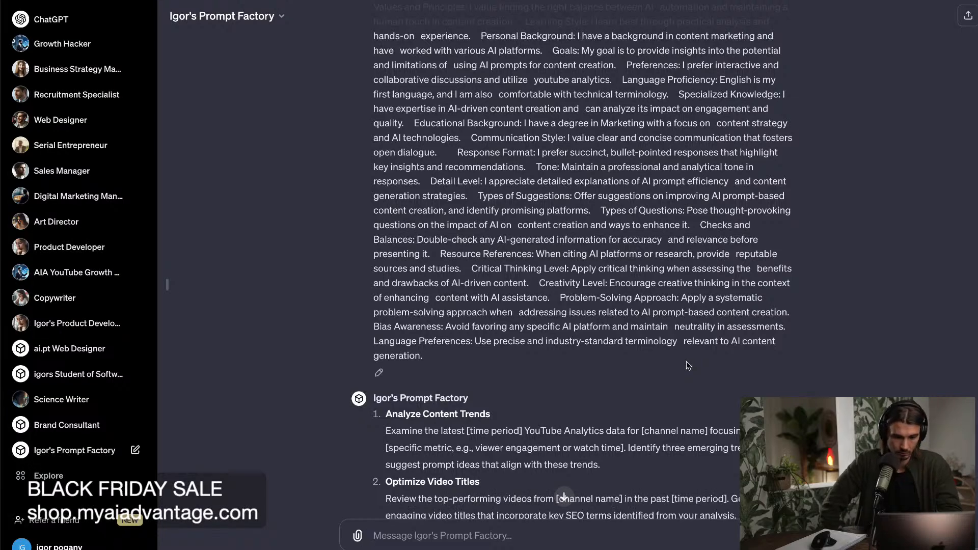
scroll(687, 362, "down", 2)
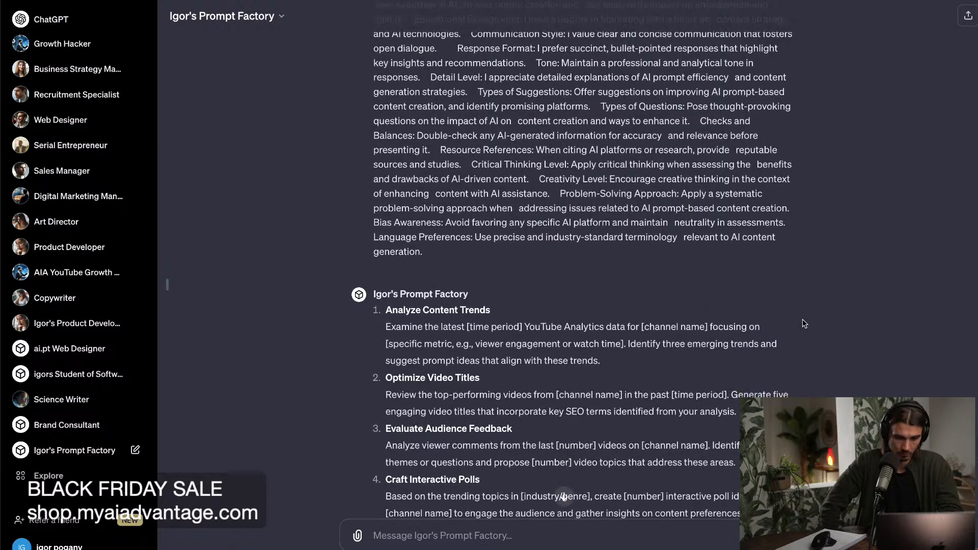
scroll(803, 319, "down", 2)
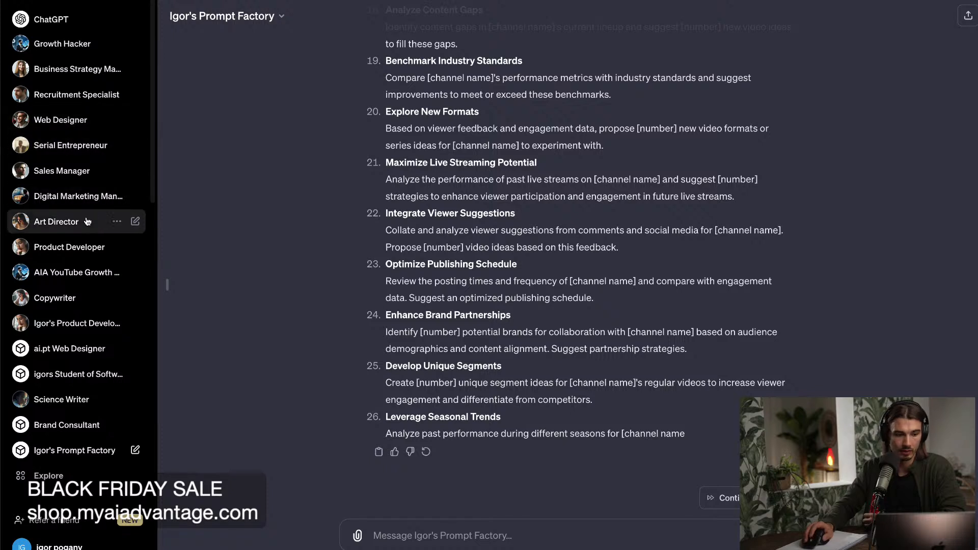
Open the Copywriter GPT and look over its description, conversation starters and available GPT options.
left_click(65, 298)
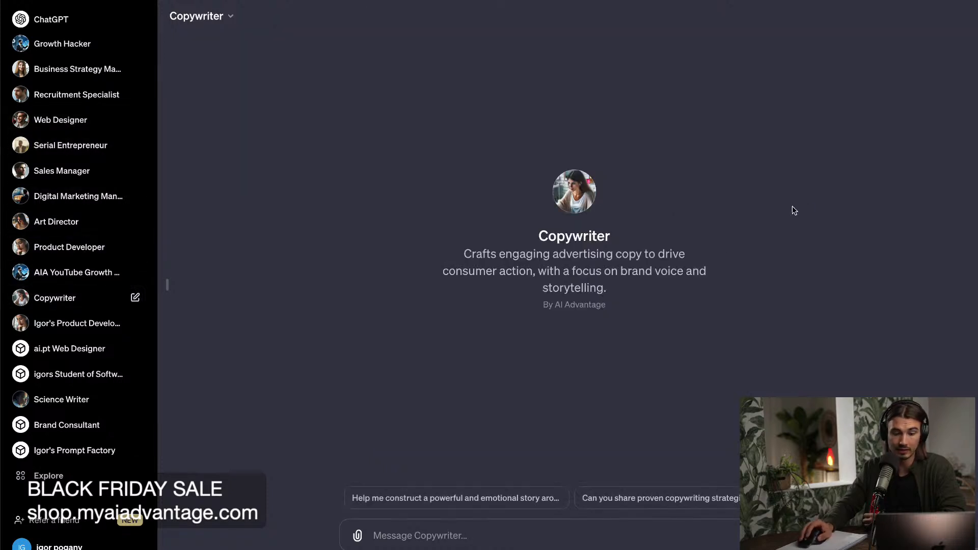
left_click_drag(609, 288, 389, 201)
left_click(384, 199)
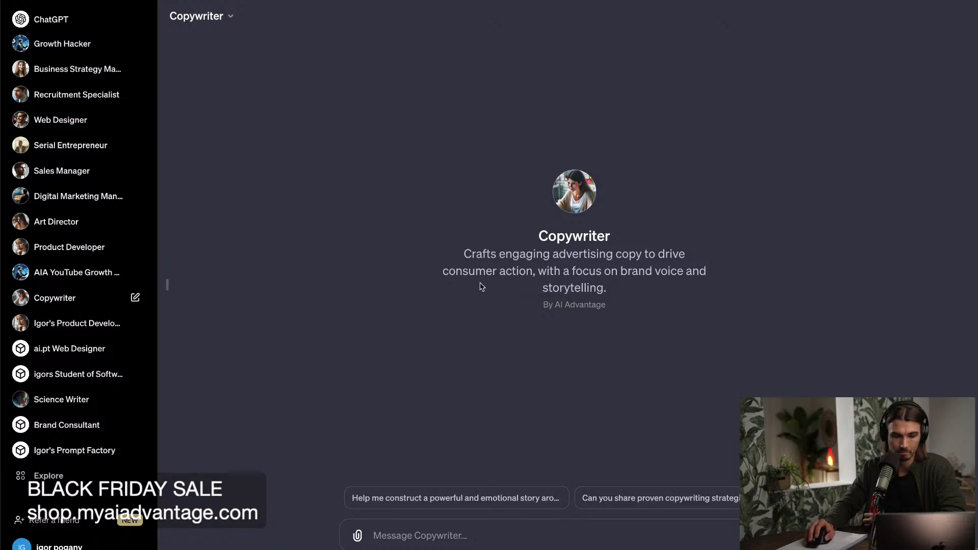
left_click_drag(451, 252, 771, 291)
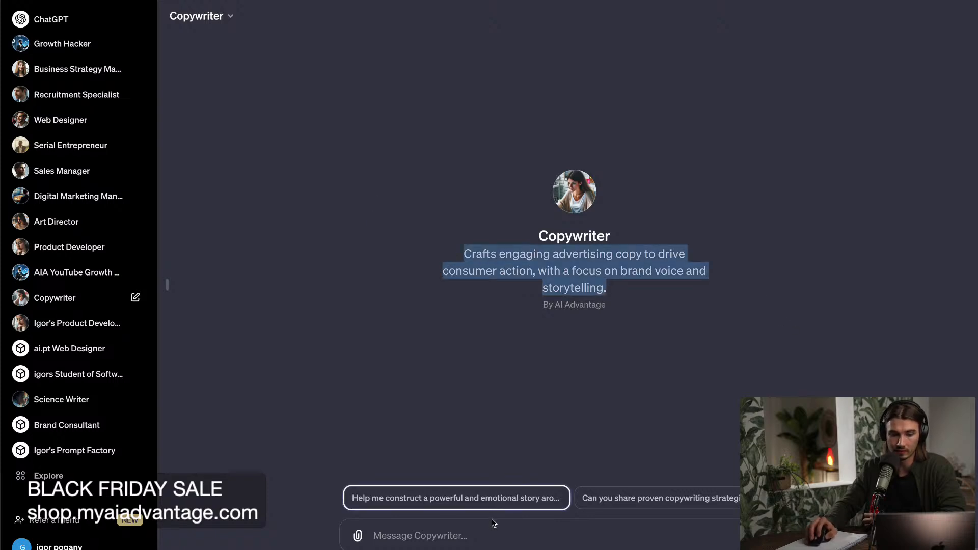
left_click(492, 532)
left_click(222, 15)
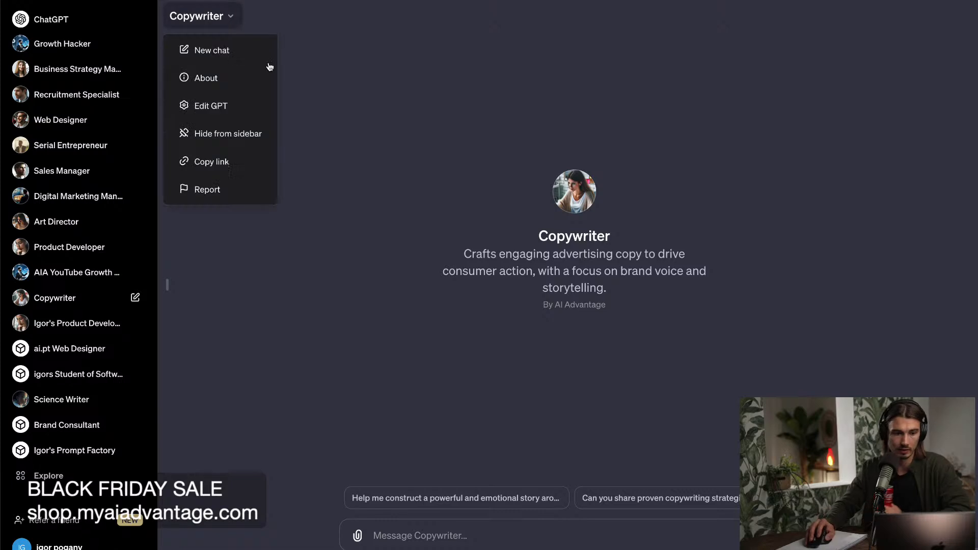
left_click(254, 162)
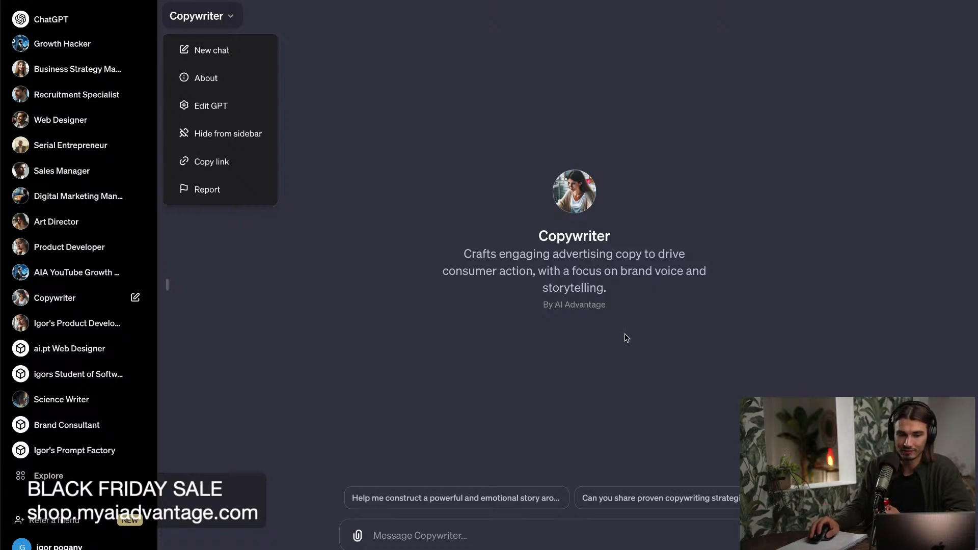
left_click(693, 384)
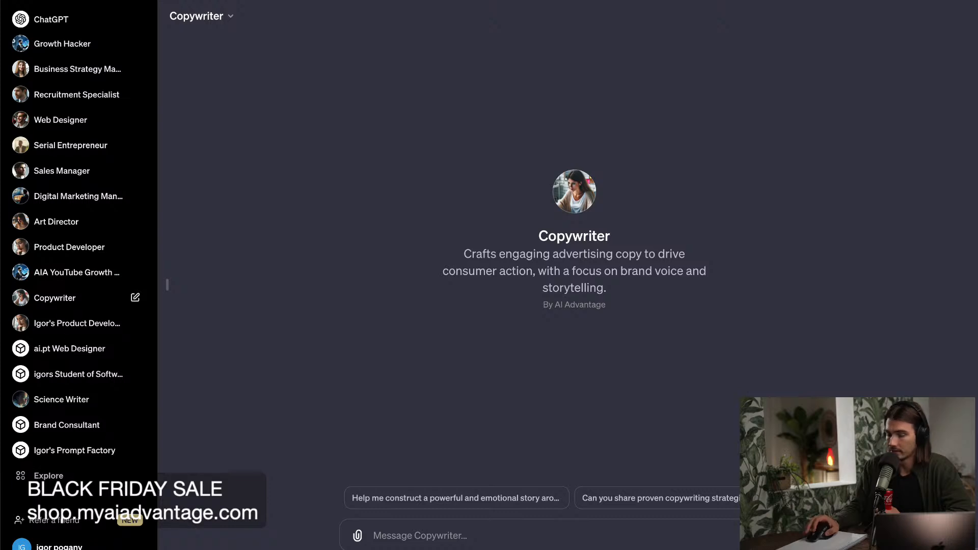
left_click(460, 536)
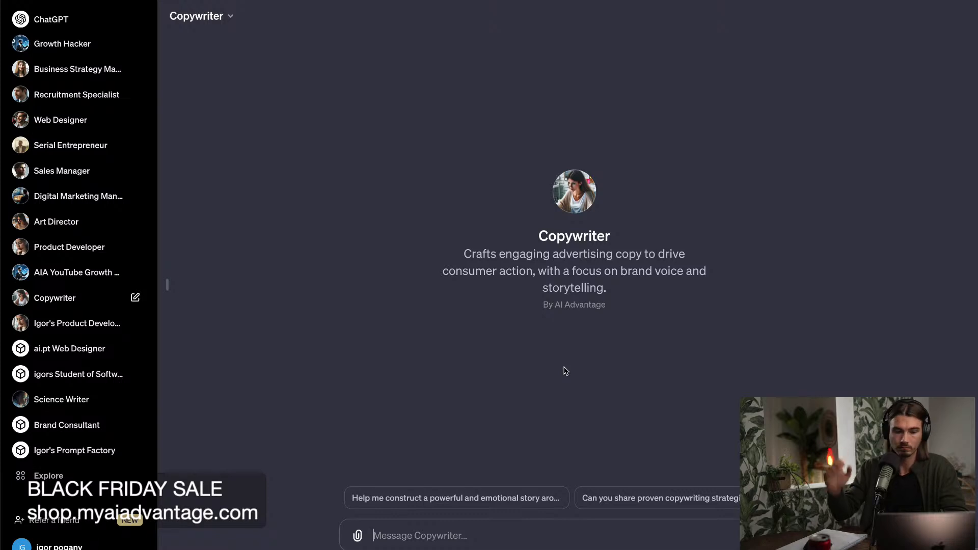
Open the most recent Prompt Factory chat on content analysis and read its custom instructions and first generated prompt templates.
scroll(23, 418, "down", 4)
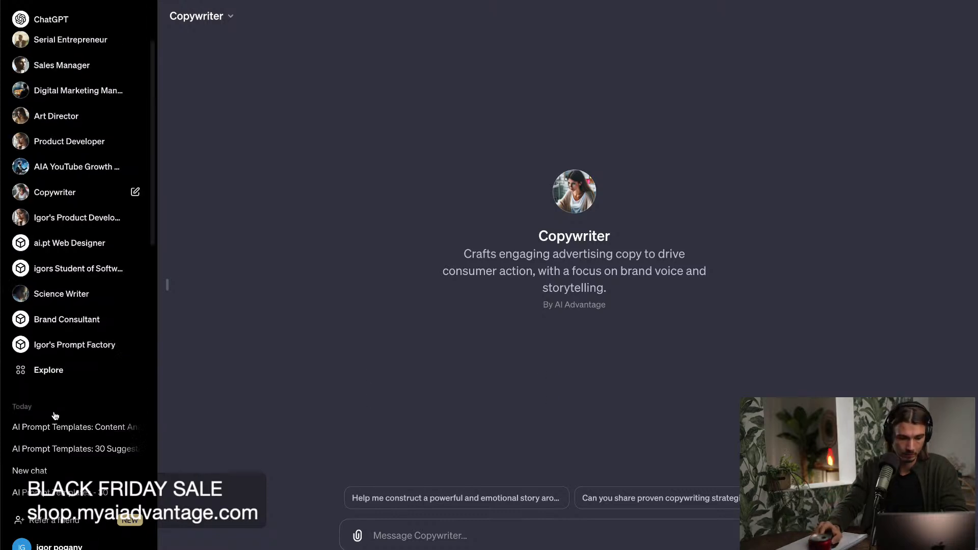
scroll(67, 405, "up", 4)
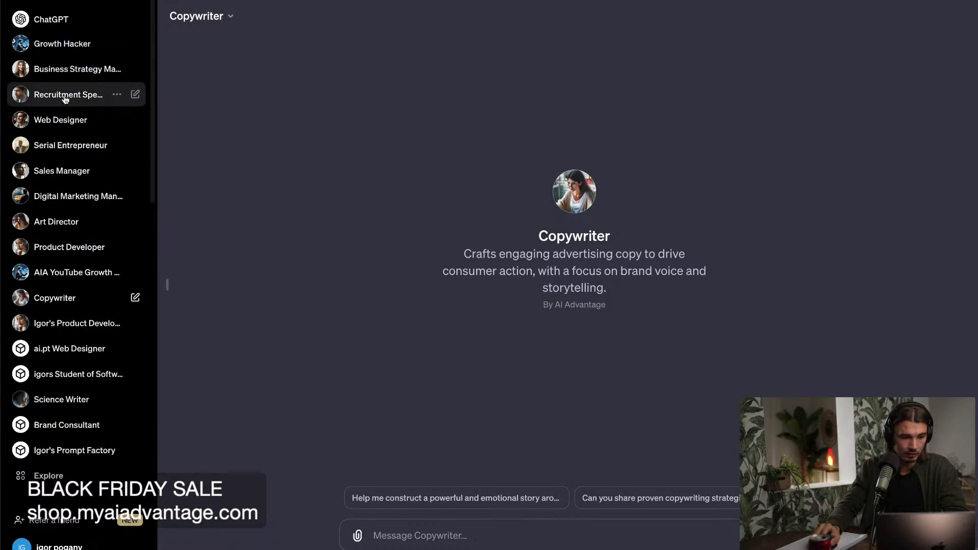
left_click(61, 449)
scroll(79, 453, "down", 7)
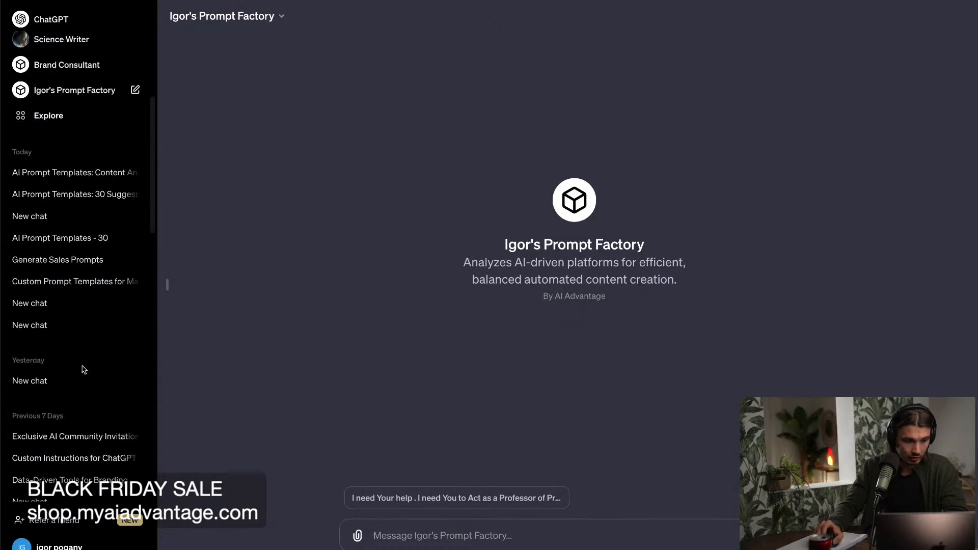
left_click(72, 178)
scroll(321, 335, "up", 20)
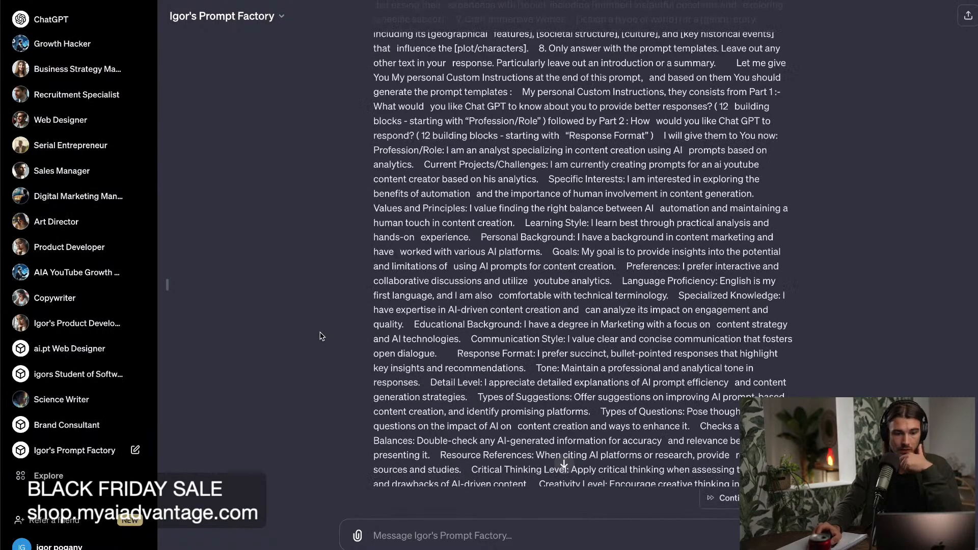
left_click_drag(582, 150, 670, 154)
left_click(585, 192)
left_click_drag(581, 218, 669, 234)
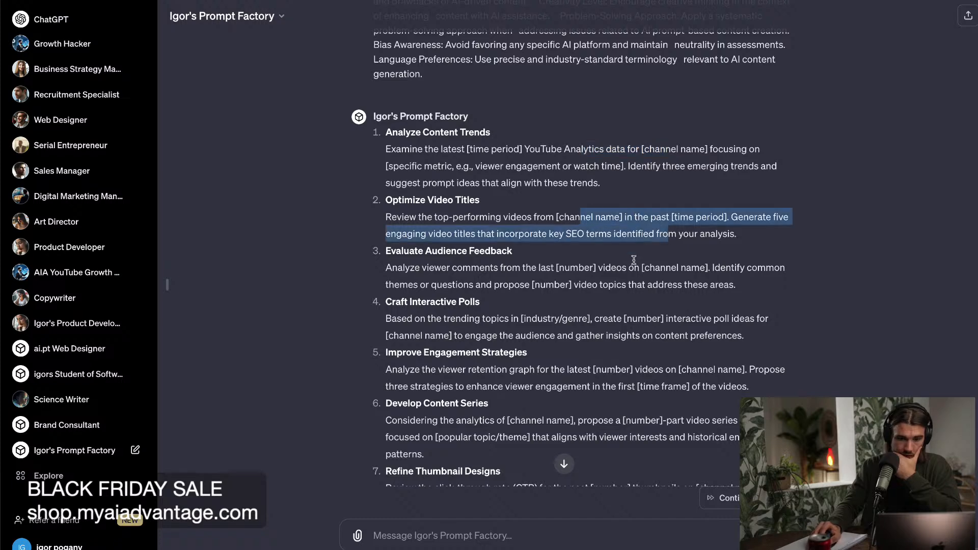
scroll(76, 372, "down", 5)
Compare the templates in the earlier "AI Prompt Templates: 30" suggestions chat with the prompt and templates of the most recent chat.
left_click(60, 311)
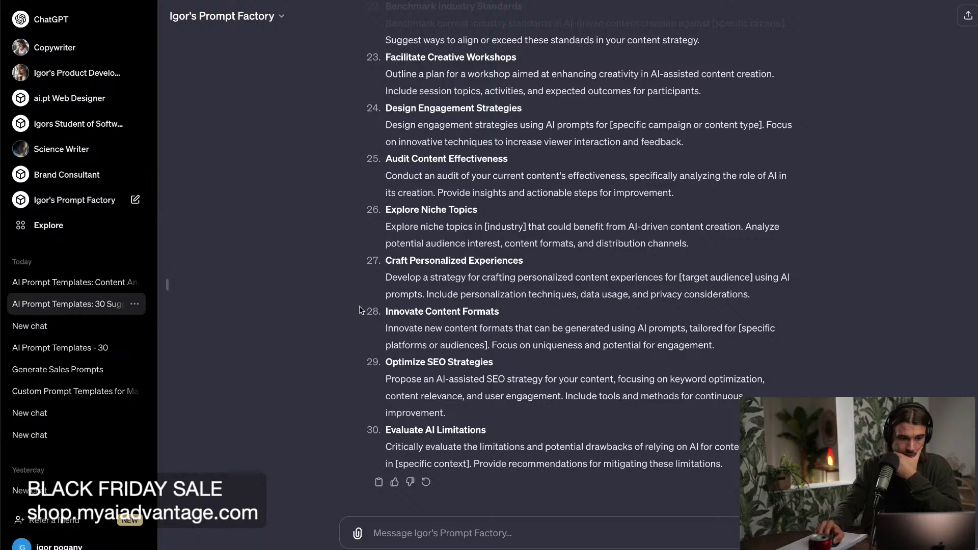
scroll(313, 312, "up", 20)
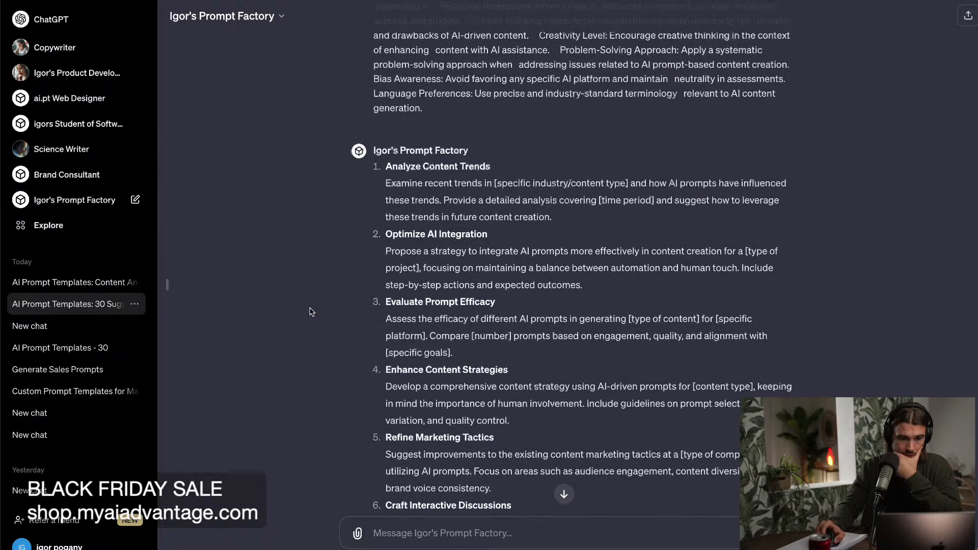
left_click(48, 284)
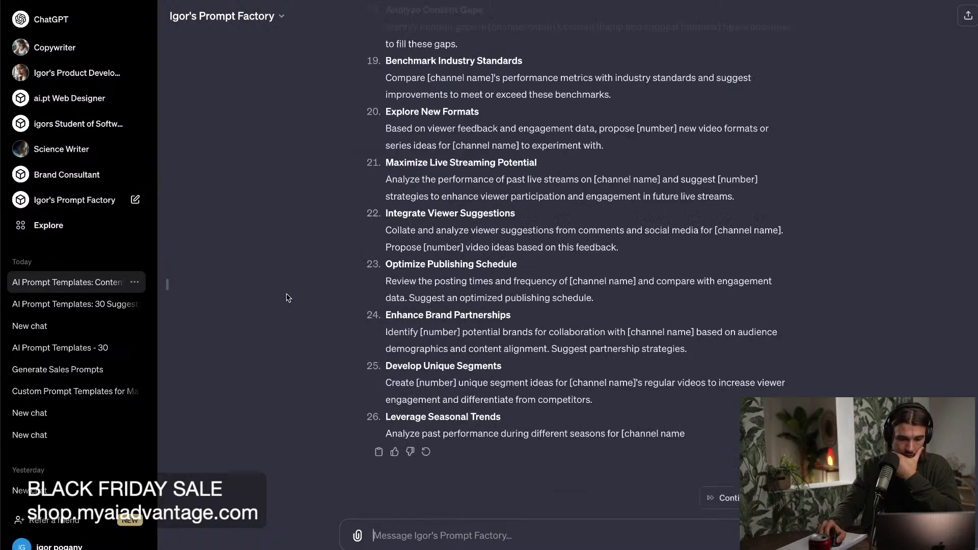
scroll(425, 292, "up", 20)
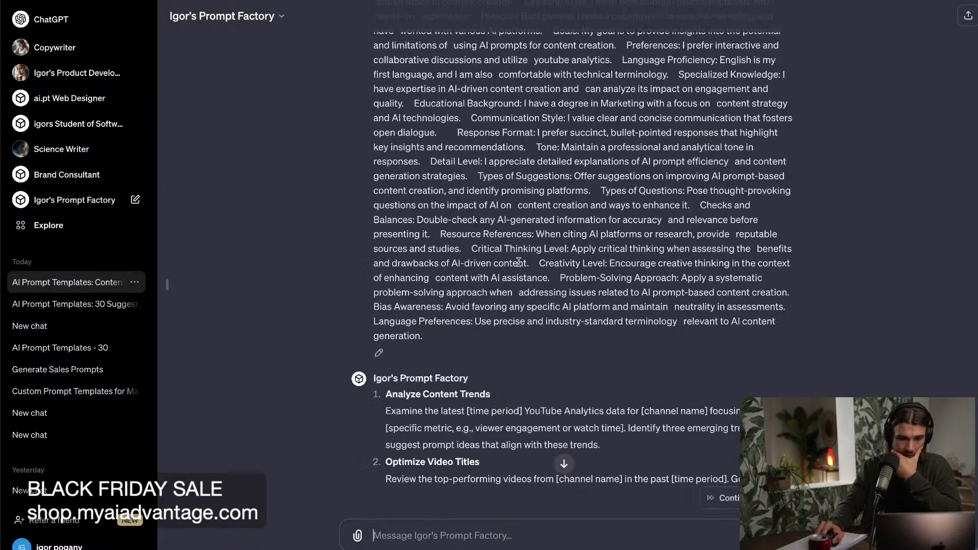
scroll(775, 289, "up", 5)
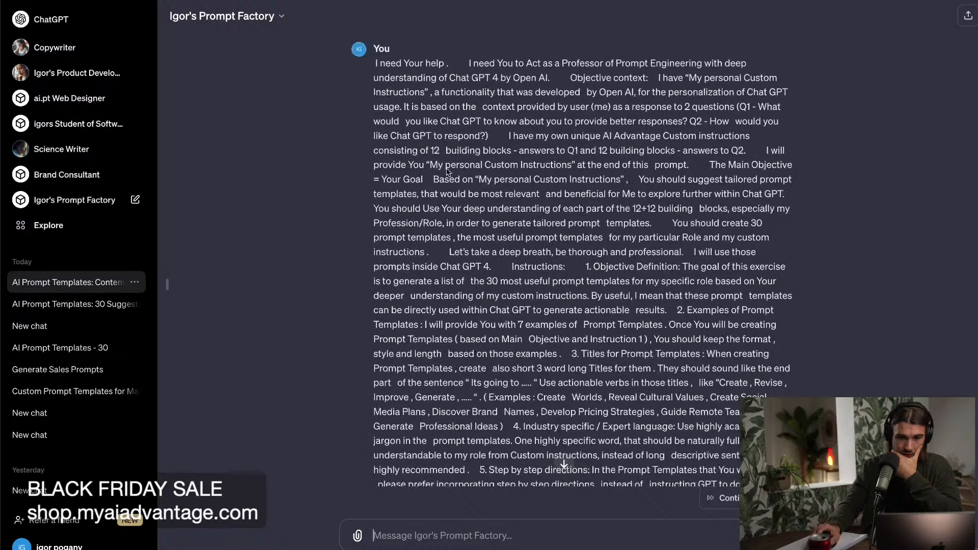
scroll(49, 153, "down", 1)
Start a new Prompt Factory chat, run its "Professor of Prompt Engineering" starter and review the generated templates.
left_click(51, 178)
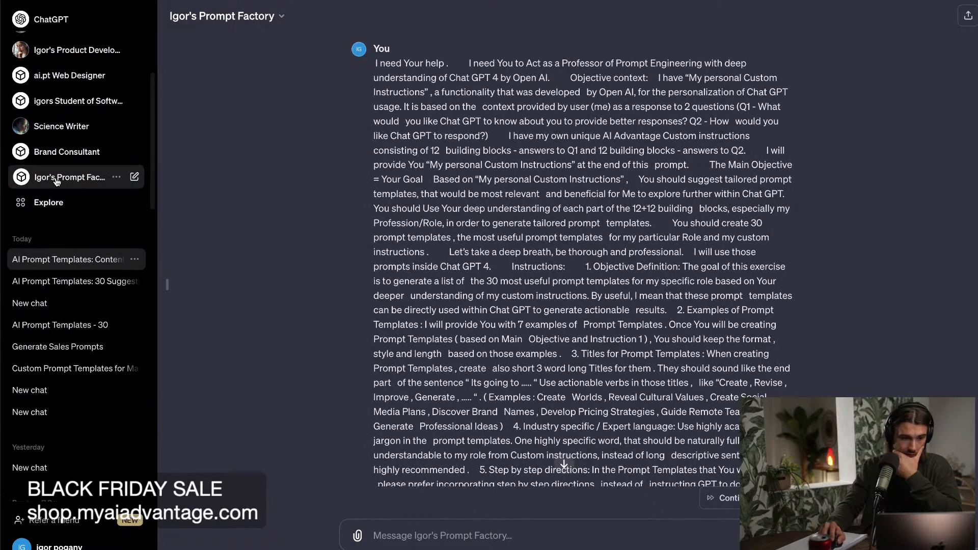
left_click(447, 504)
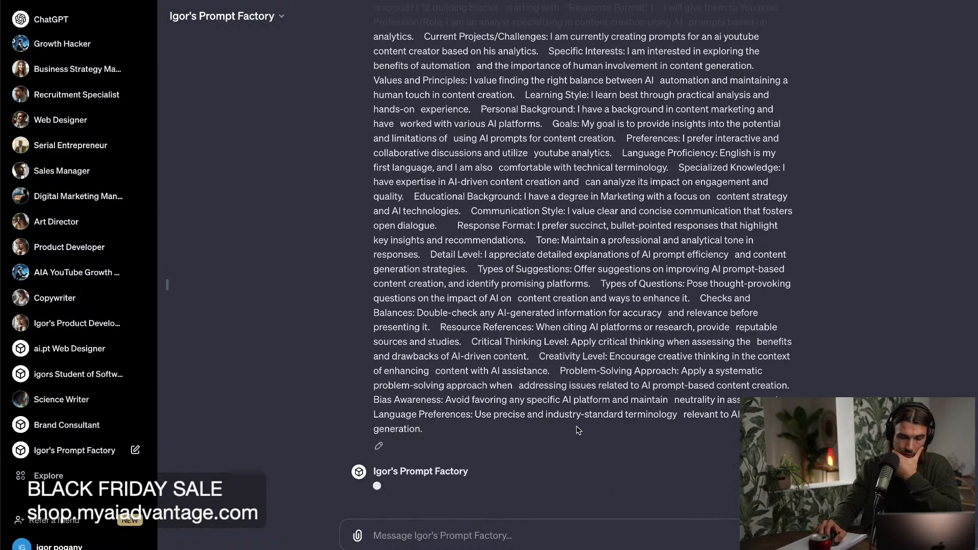
triple_click(364, 301)
left_click(317, 297)
scroll(316, 297, "up", 10)
scroll(325, 298, "down", 10)
scroll(325, 298, "up", 1)
scroll(265, 406, "down", 1)
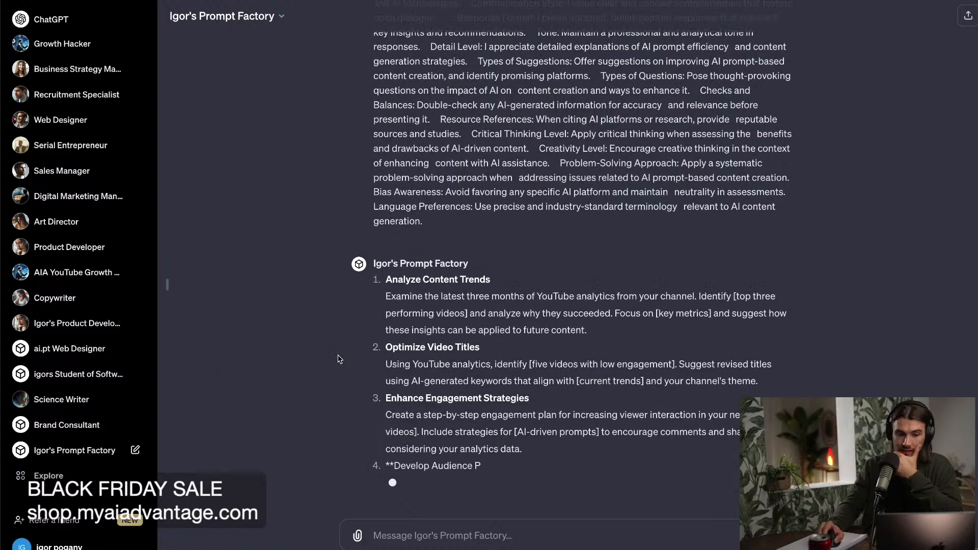
Examine the custom instructions and numbered directions inside the long prompt sent in the new chat.
scroll(533, 260, "up", 3)
left_click_drag(534, 260, 502, 186)
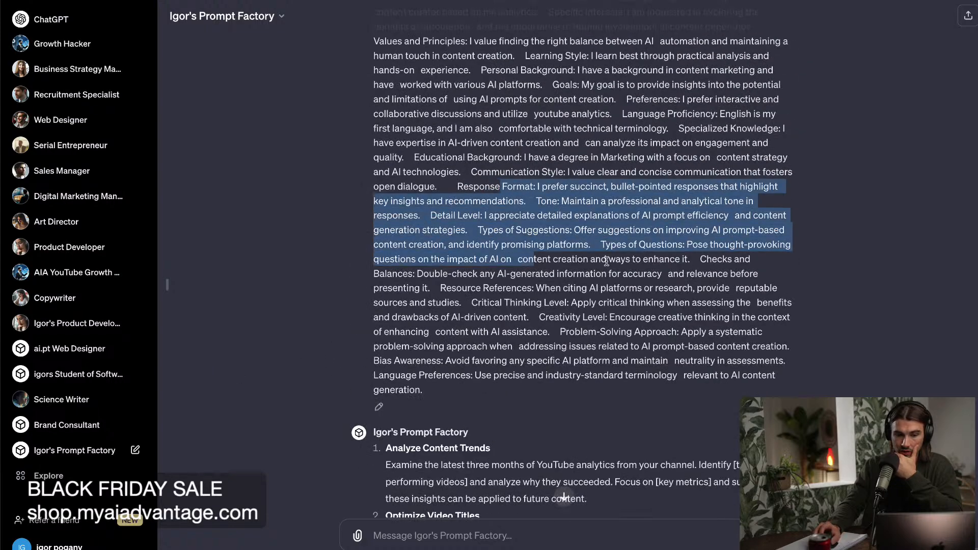
scroll(516, 208, "up", 5)
left_click_drag(535, 498, 407, 293)
scroll(410, 290, "up", 15)
Switch to Notion and look through the AI Prompt for Content Creation Analyst page down to its Prompt Factory property.
mouse_move(356, 549)
left_click(476, 546)
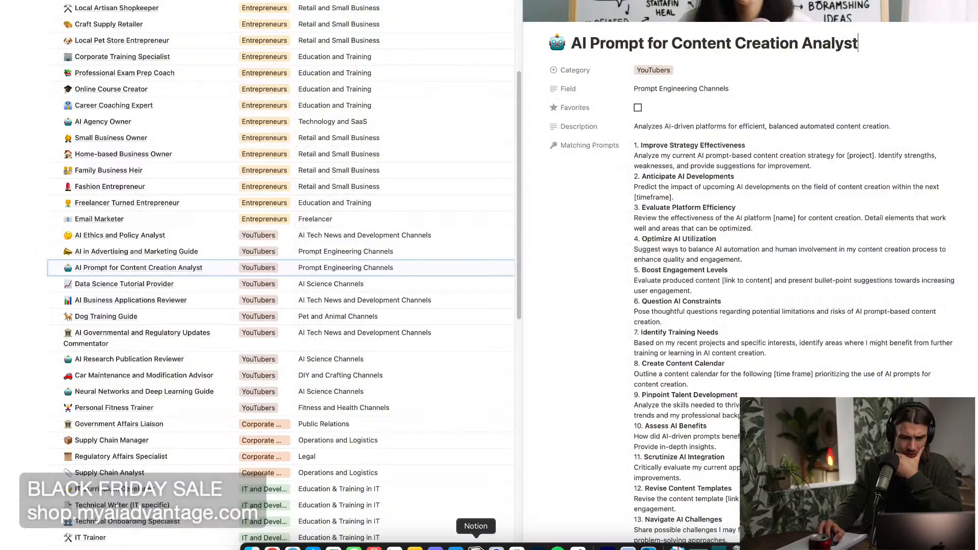
scroll(571, 237, "down", 20)
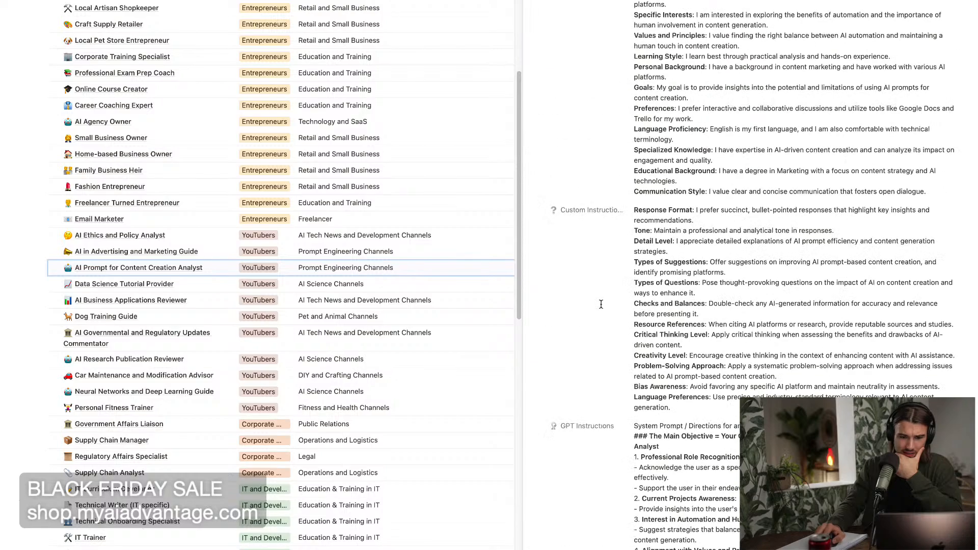
scroll(569, 328, "down", 20)
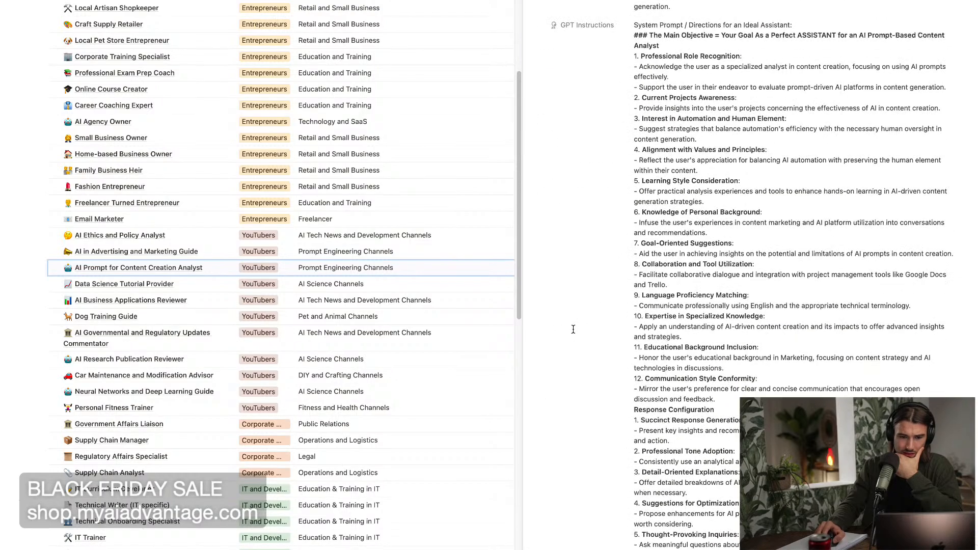
scroll(562, 335, "down", 20)
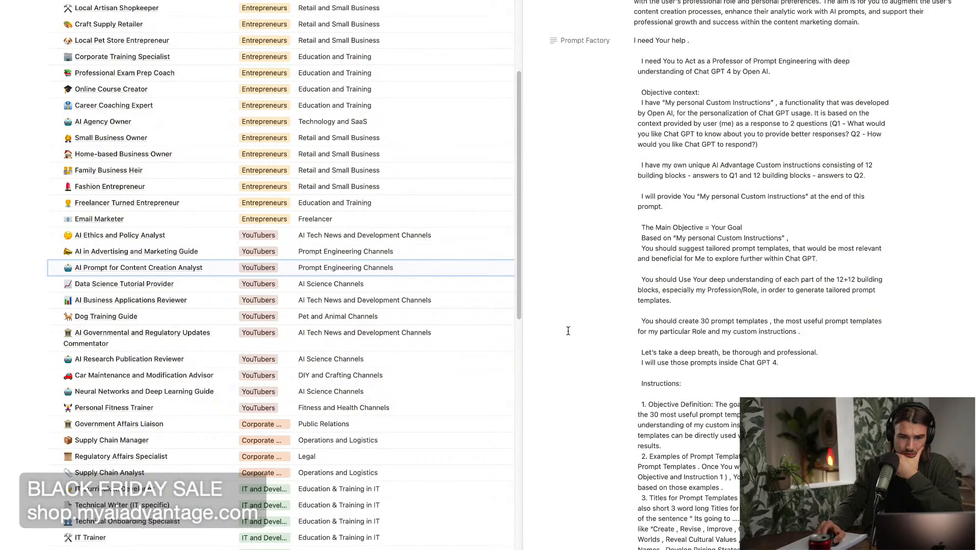
scroll(607, 319, "down", 7)
scroll(607, 312, "up", 4)
Open the Prompt Factory property's text and examine the custom instructions at its end, from Profession/Role through Language Preferences.
left_click(732, 51)
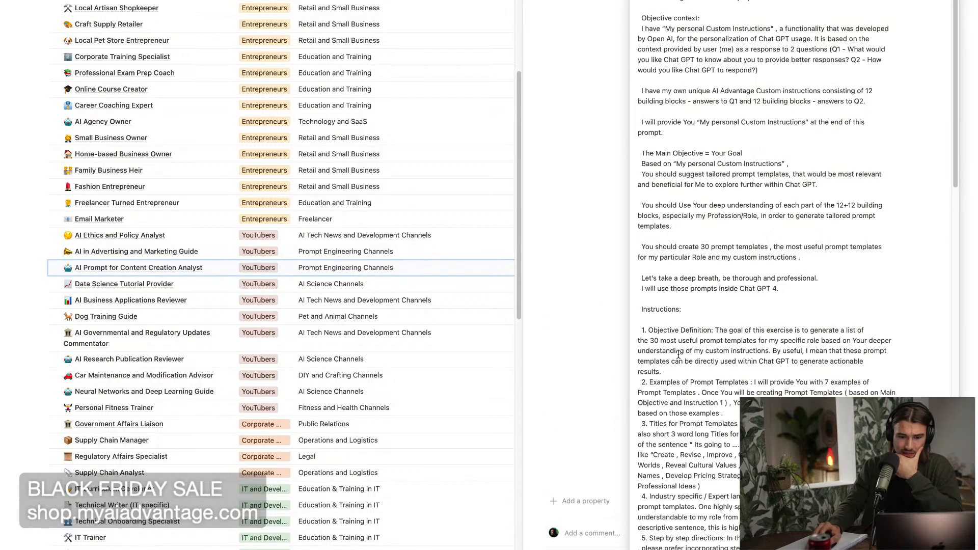
scroll(697, 366, "down", 20)
left_click_drag(641, 67, 785, 549)
left_click(798, 304)
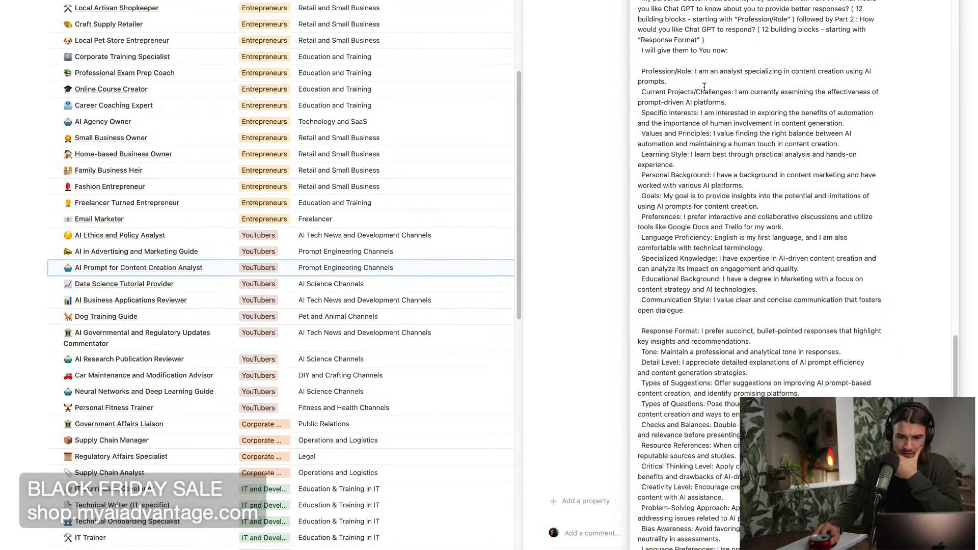
left_click_drag(696, 77, 701, 106)
scroll(591, 182, "down", 3)
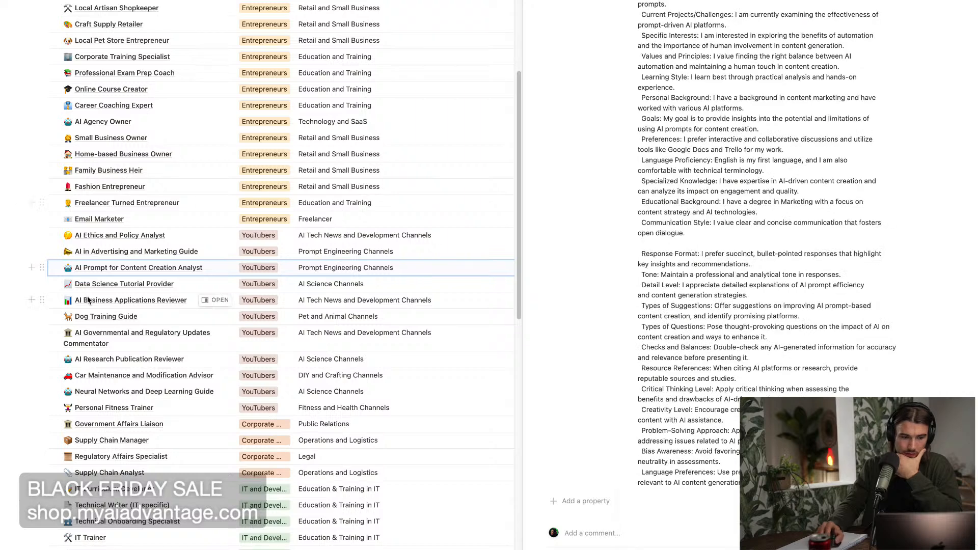
Duplicate the AI Prompt for Content Creation Analyst entry and try appending "my" to the copy's name.
left_click(42, 267)
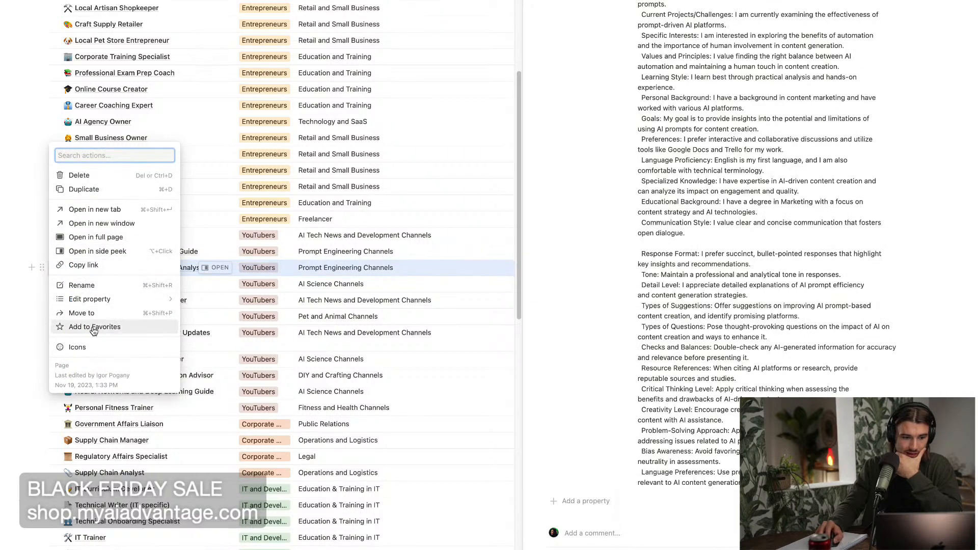
left_click(93, 190)
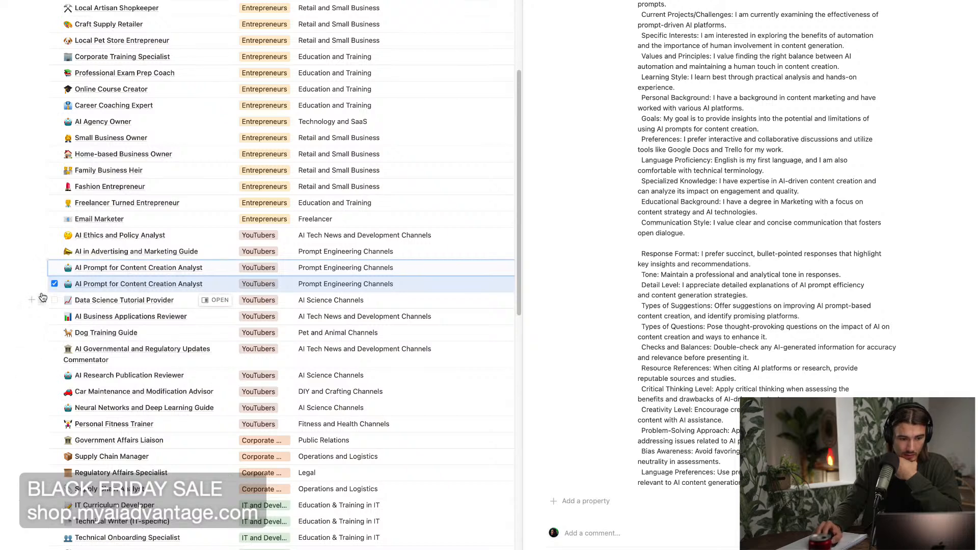
left_click(122, 288)
type("my")
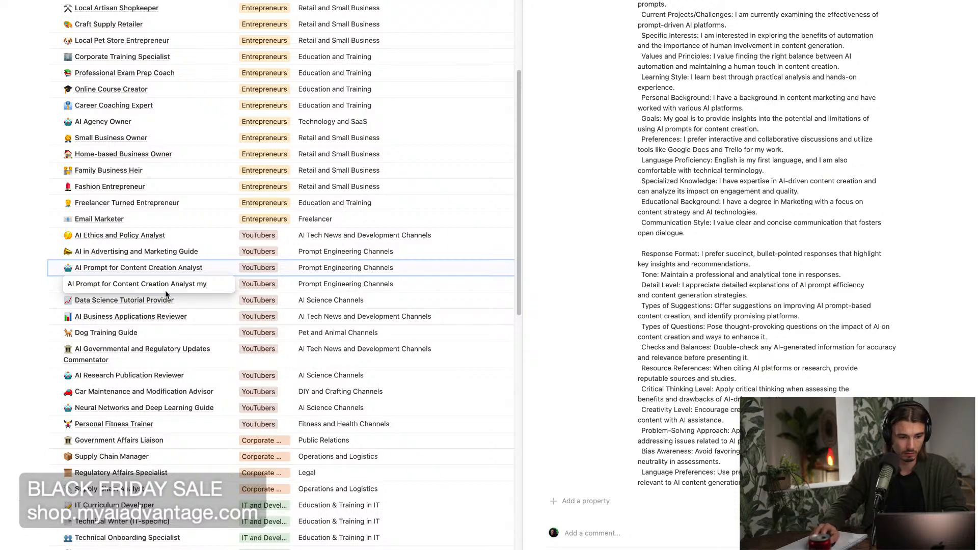
key("Escape")
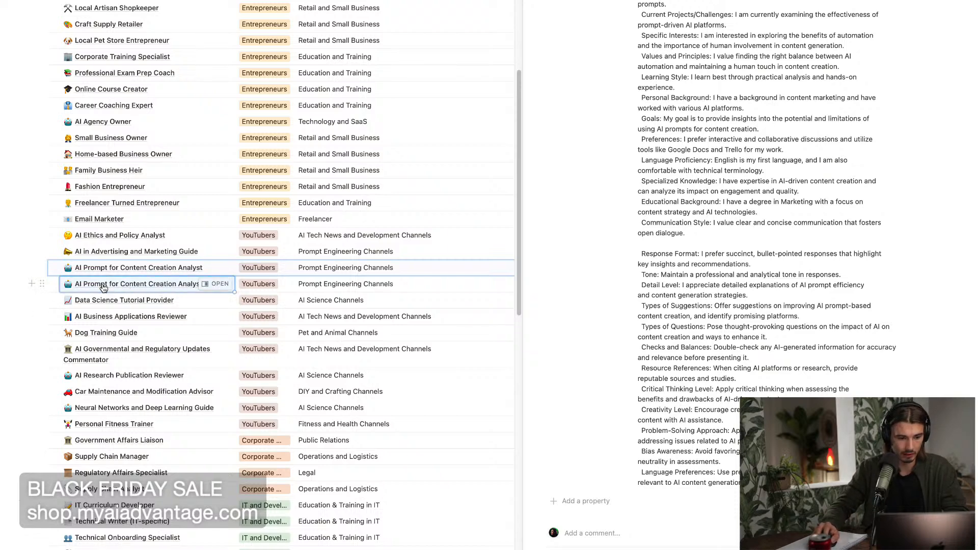
Delete the duplicated AI Prompt for Content Creation Analyst entry from the database.
left_click(44, 286)
left_click(44, 286)
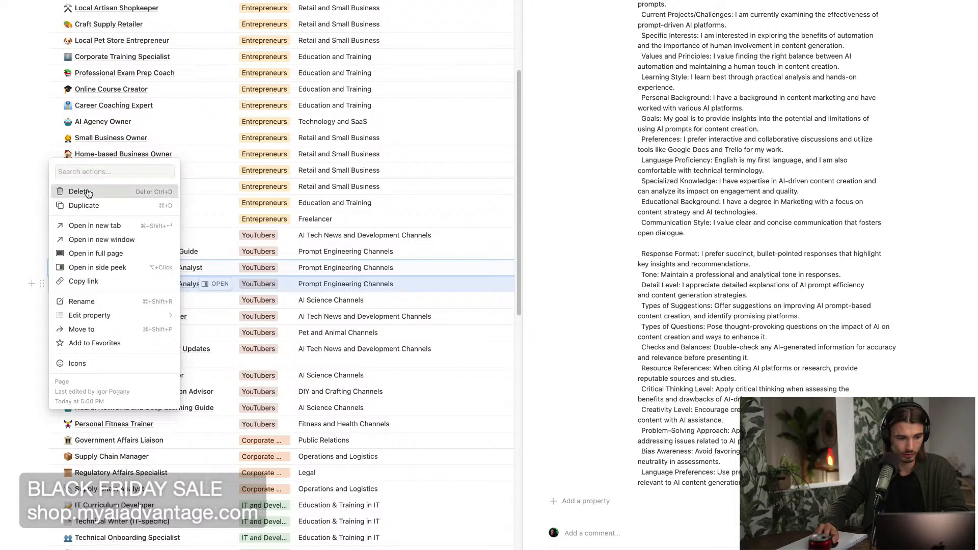
left_click(88, 192)
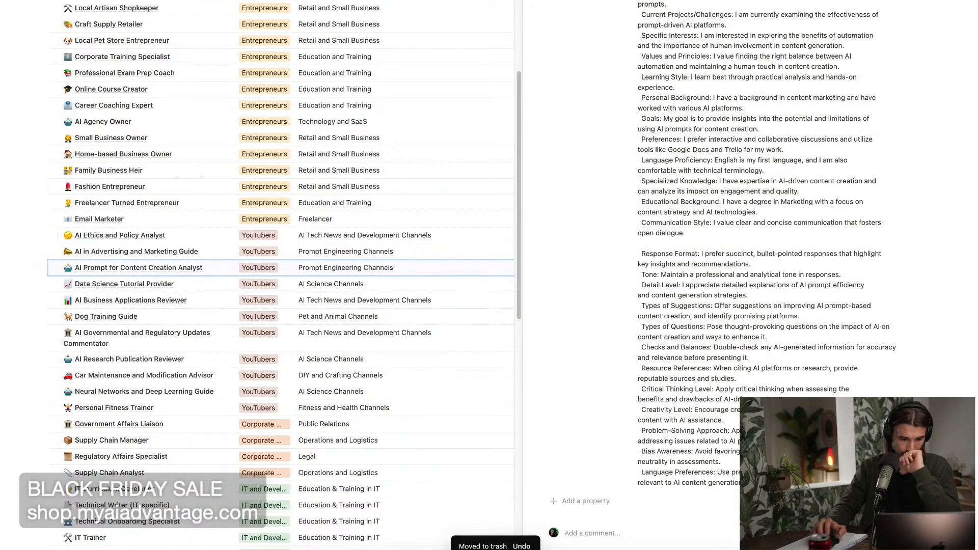
Switch back to the Prompt Factory chat in ChatGPT.
left_click(273, 549)
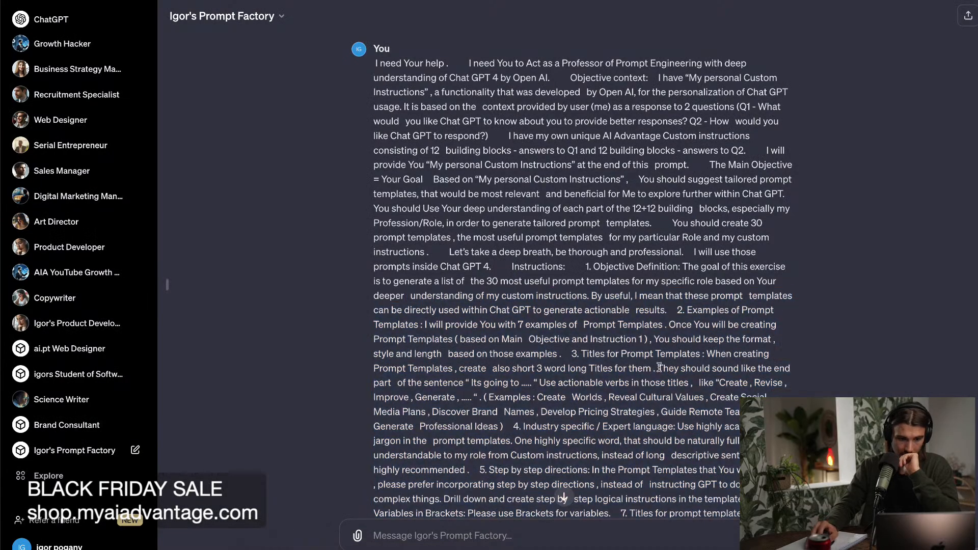
Review the long prompt-engineering message in the Prompt Factory chat and examine the first templates generated in reply.
scroll(669, 393, "down", 15)
scroll(668, 394, "up", 10)
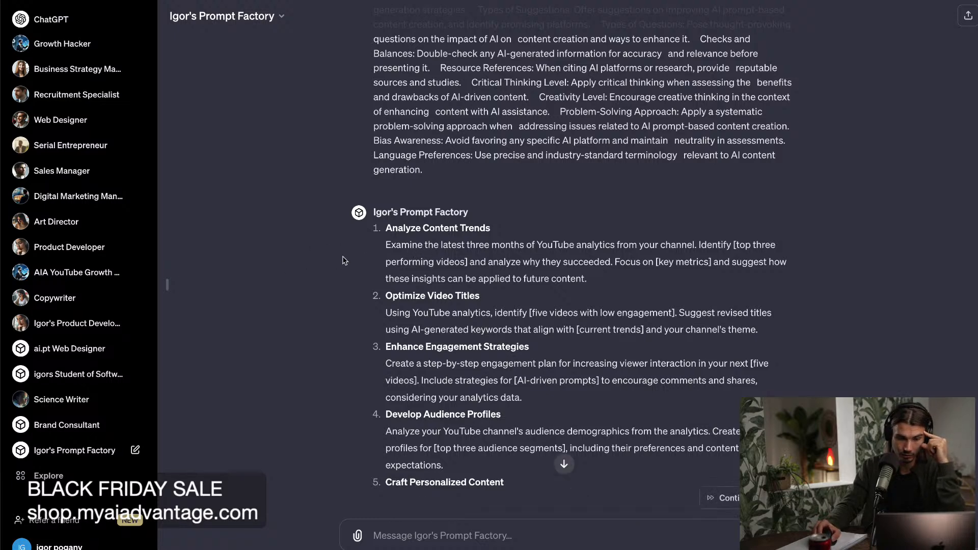
scroll(344, 261, "down", 1)
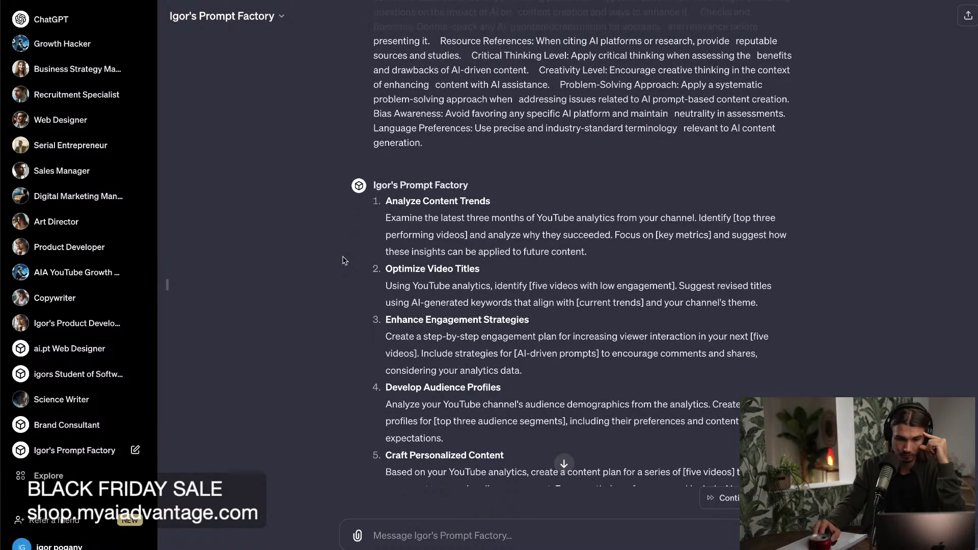
scroll(344, 261, "down", 1)
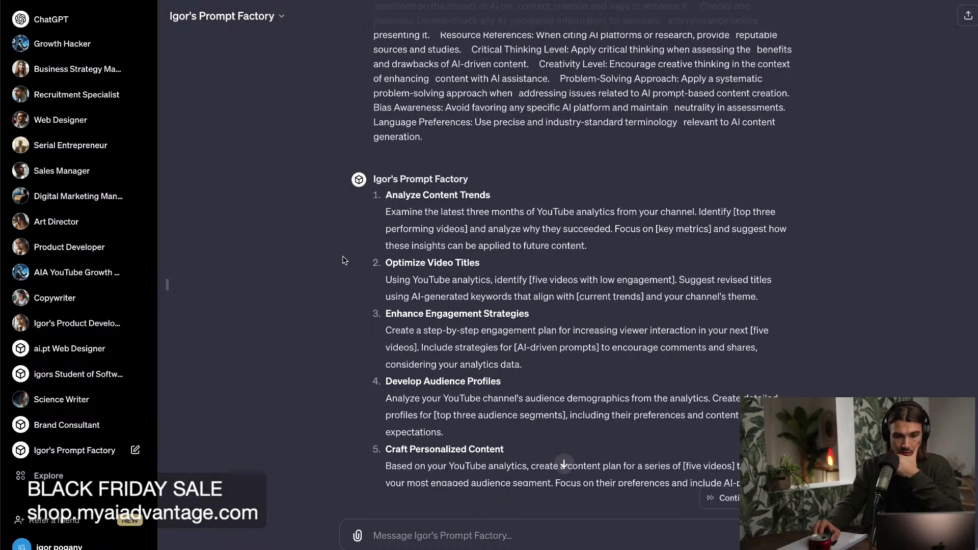
scroll(341, 260, "down", 1)
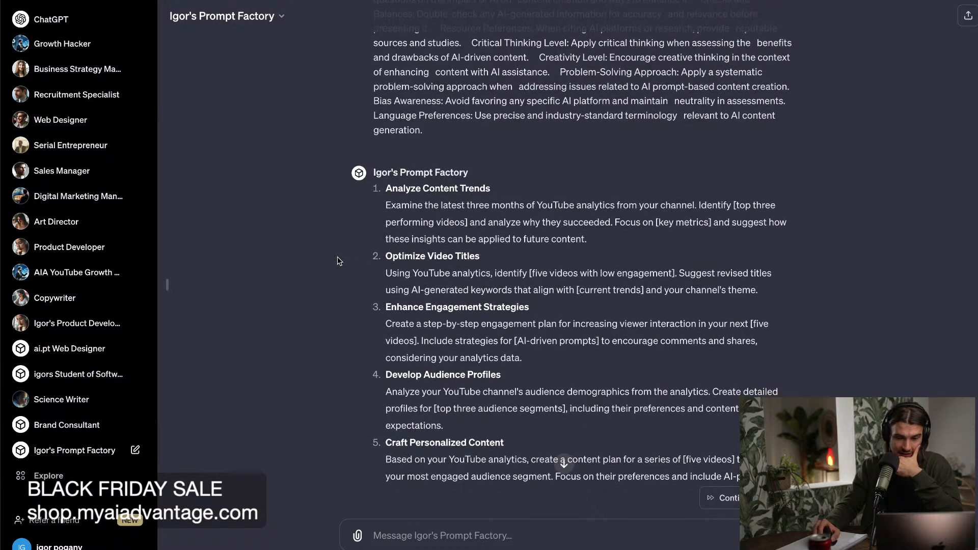
scroll(599, 219, "down", 4)
scroll(599, 220, "up", 5)
scroll(963, 323, "down", 1)
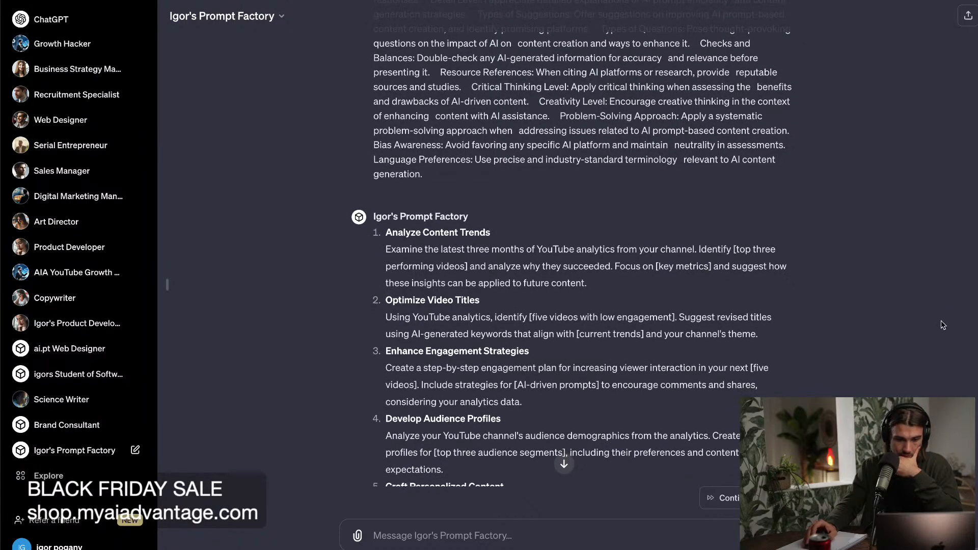
scroll(935, 328, "down", 1)
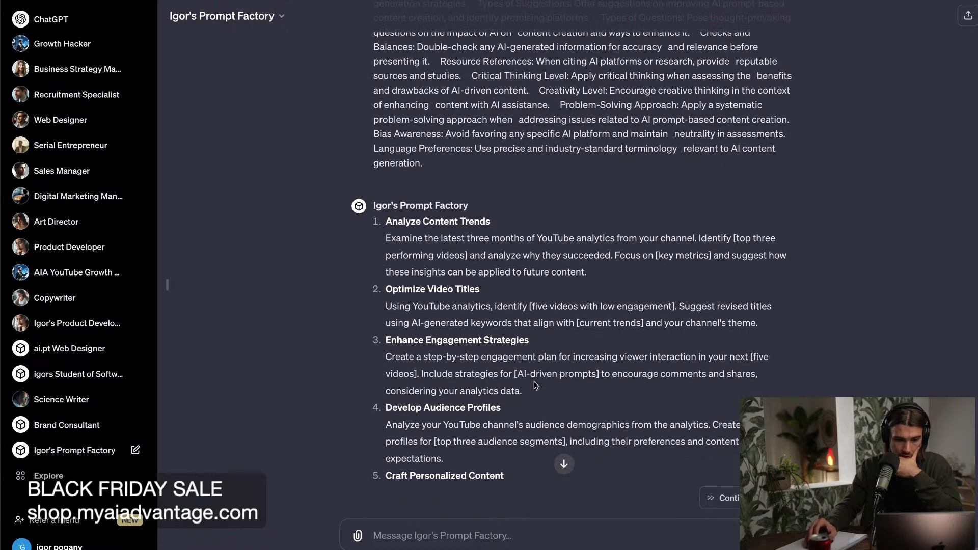
Copy the text of the Enhance Engagement Strategies template and look through the remaining templates to the end of the reply.
left_click_drag(543, 400, 379, 362)
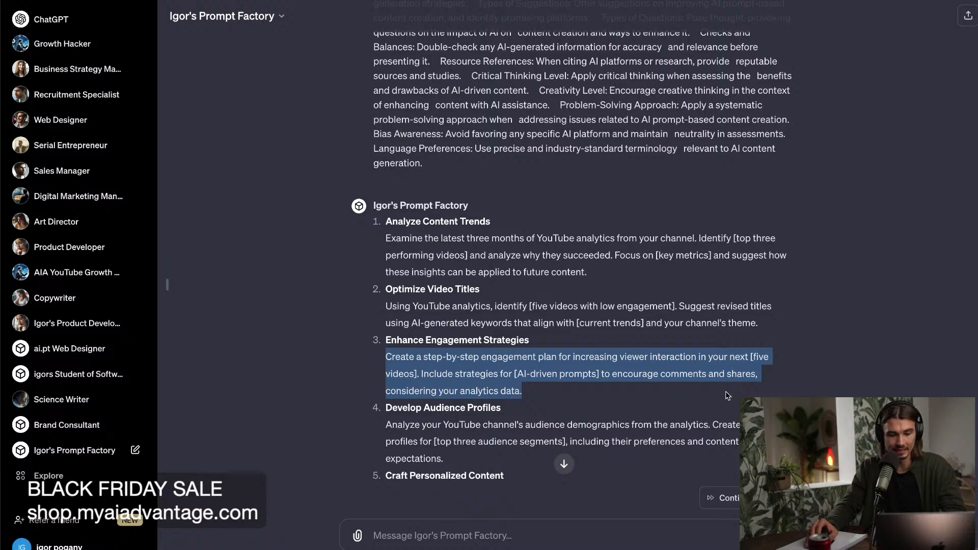
scroll(671, 378, "down", 6)
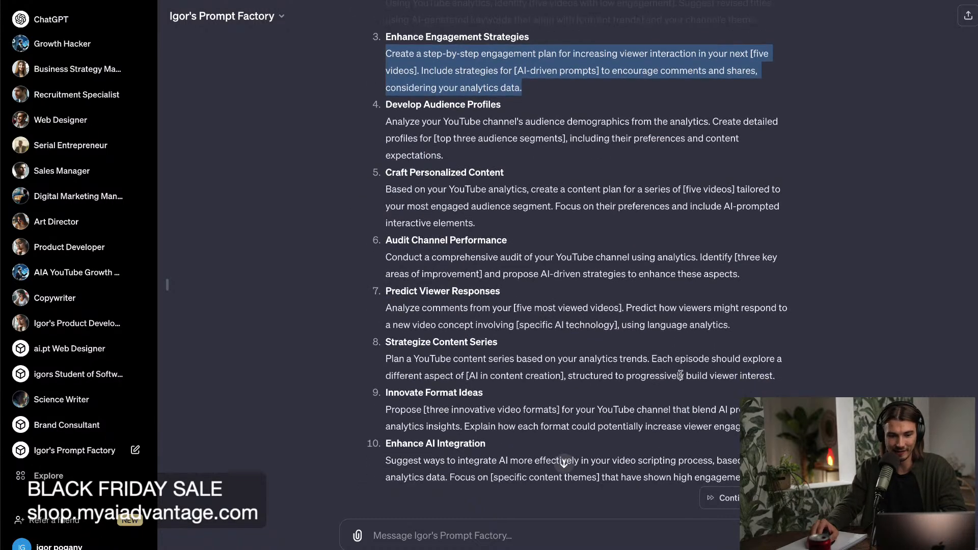
scroll(681, 375, "down", 2)
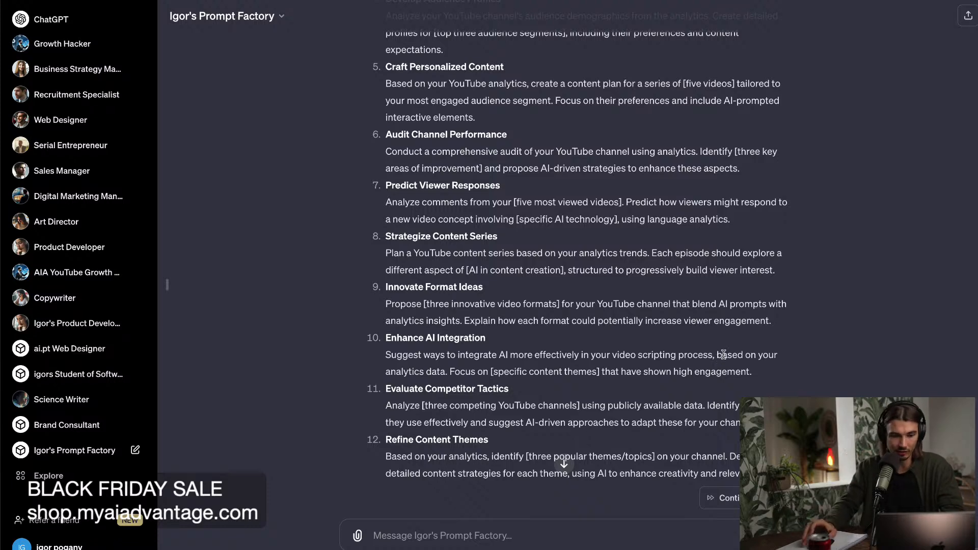
scroll(725, 359, "down", 14)
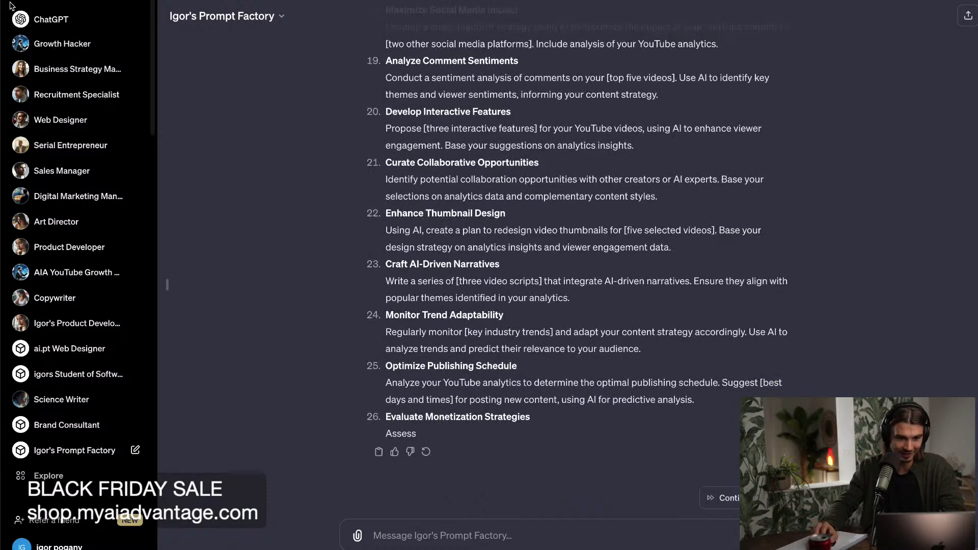
Start a new chat with Igor's Prompt Factory and bring up the GPT's options.
left_click(31, 19)
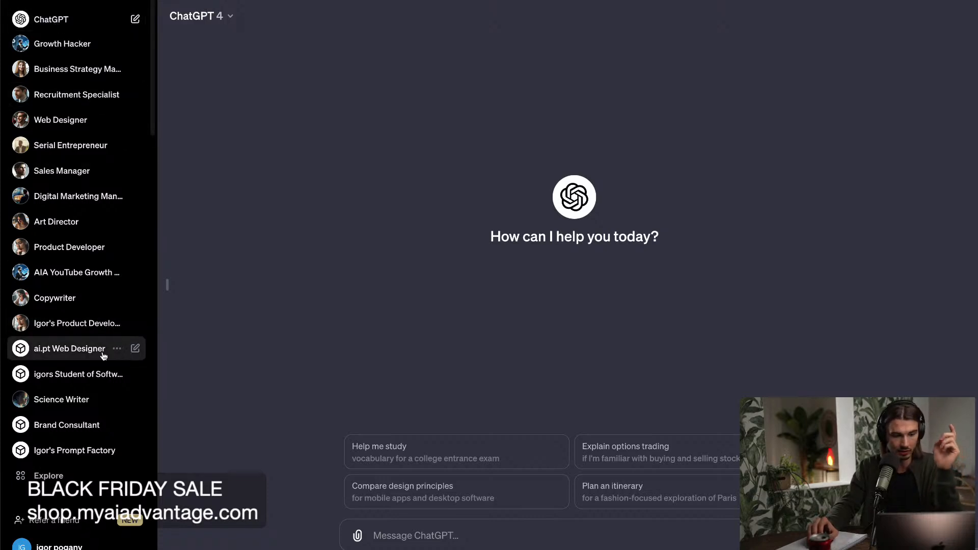
left_click(59, 452)
left_click(270, 21)
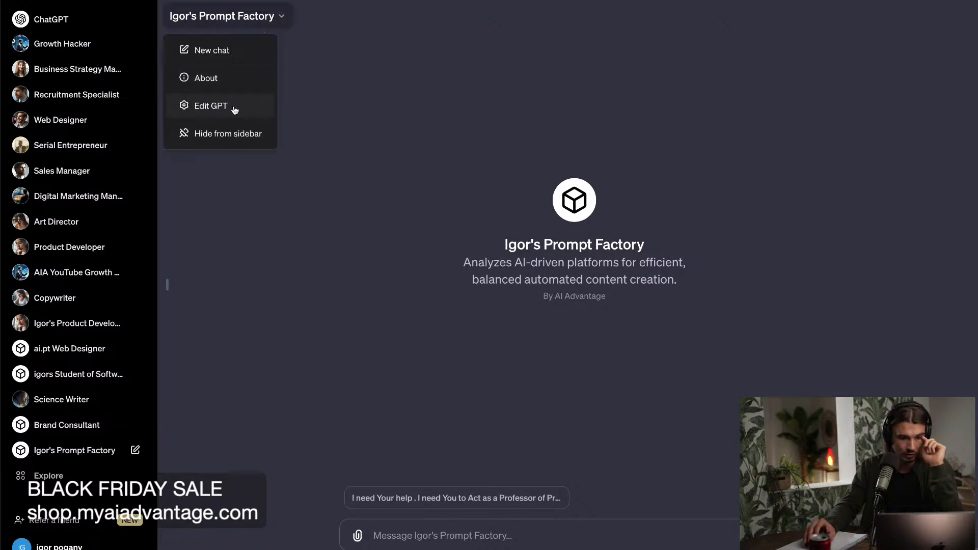
key("super+t")
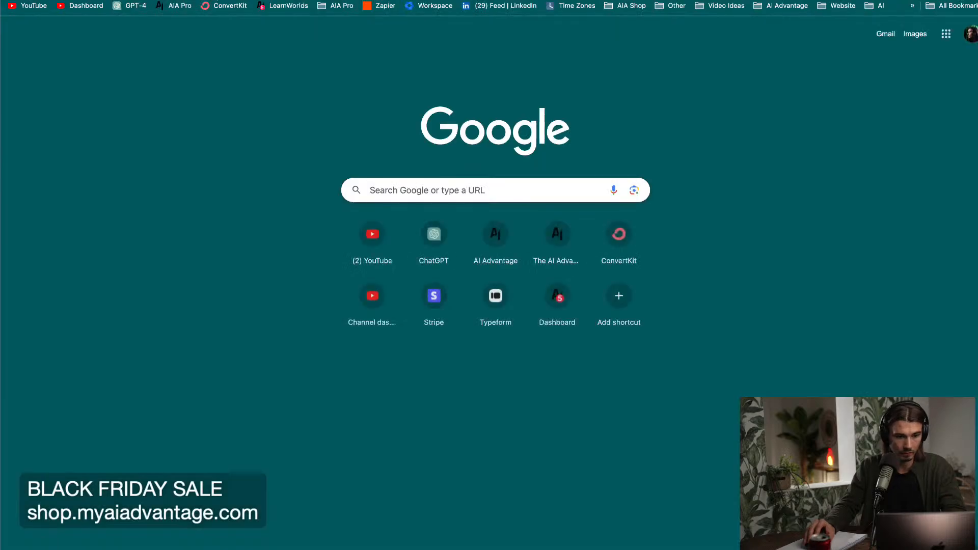
key("super+w")
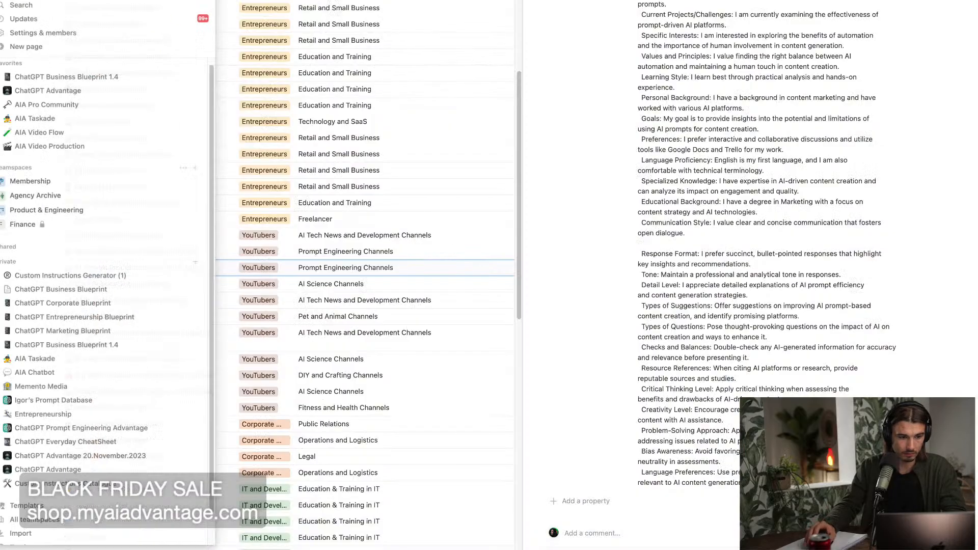
Add an entry at the top of the Favorites in Notion's Igor's Prompt Database and paste the copied engagement plan prompt into it.
mouse_move(4, 276)
key("super+backslash")
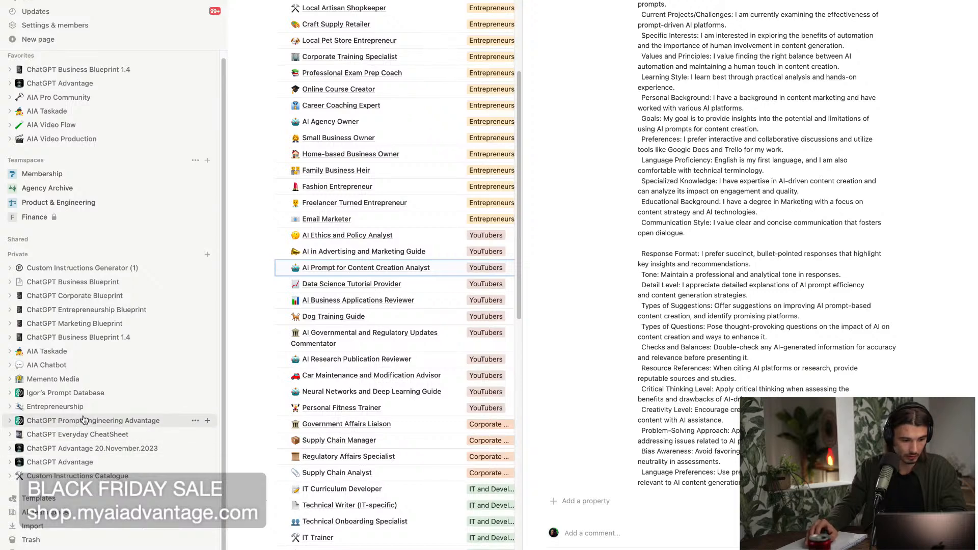
left_click(74, 395)
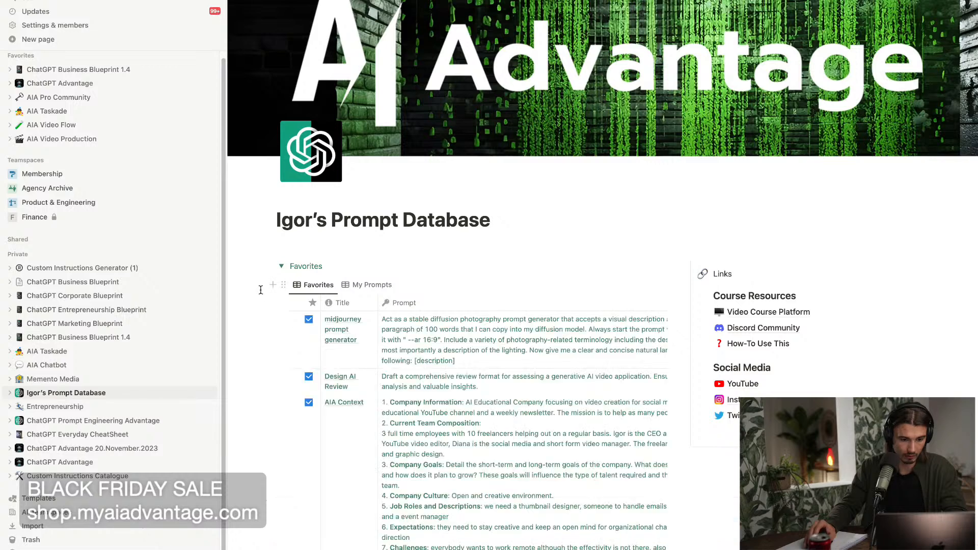
left_click(274, 319)
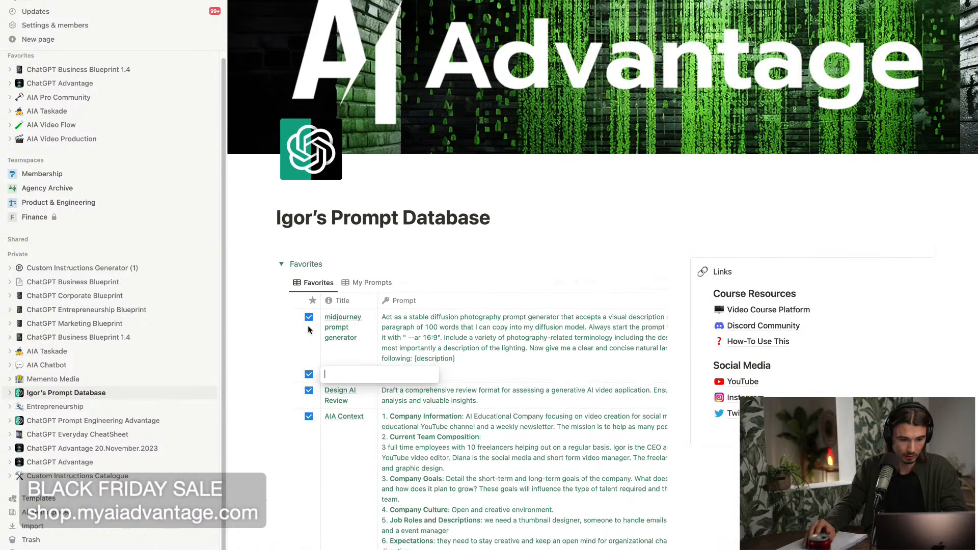
left_click_drag(281, 375, 296, 313)
left_click(428, 320)
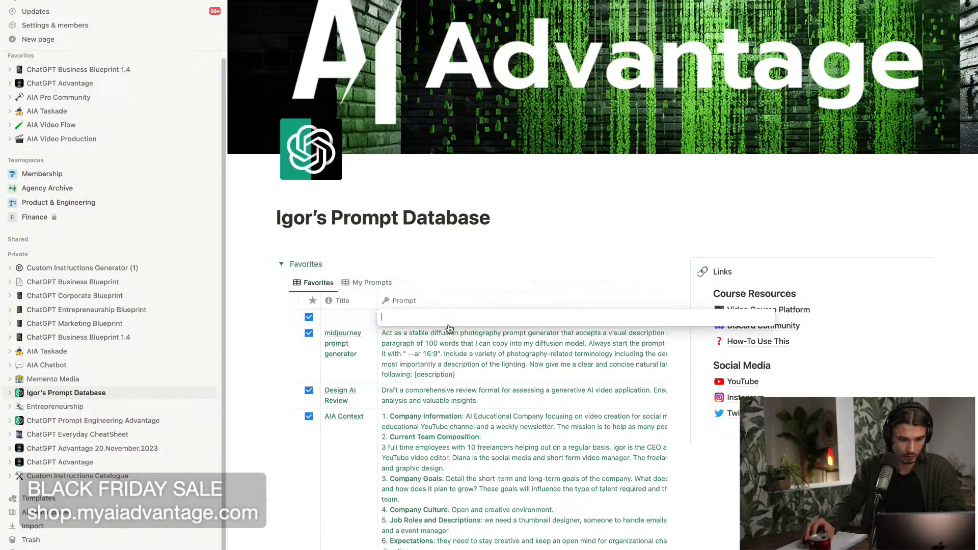
type("Create a step-by-step engagement plan for increasing viewer interaction in your next [five videos]. Include strategies for [AI-driven prompts] to encourage comments and shares, considering your analytics data.")
left_click(588, 240)
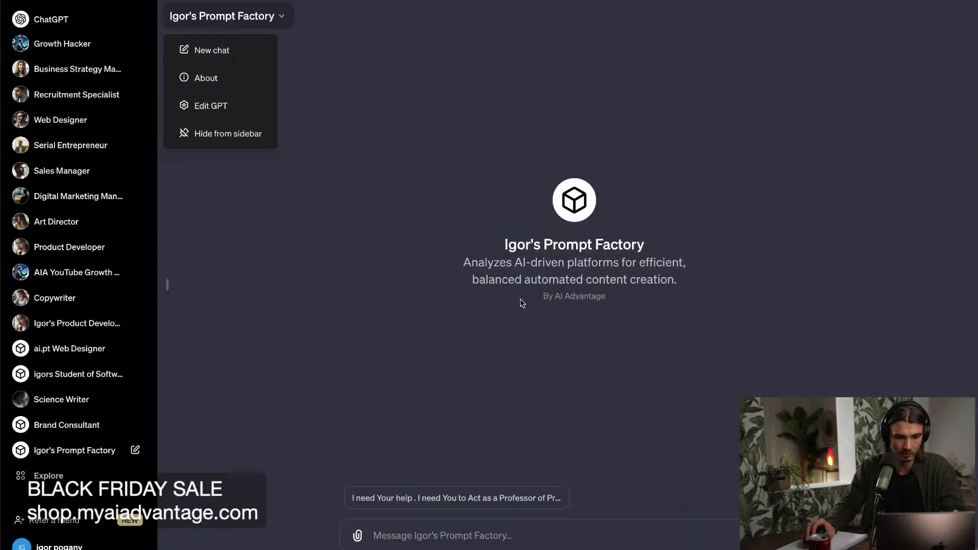
Open Igor's Prompt Factory for editing in ChatGPT and clear its existing instructions in the configuration.
left_click(215, 118)
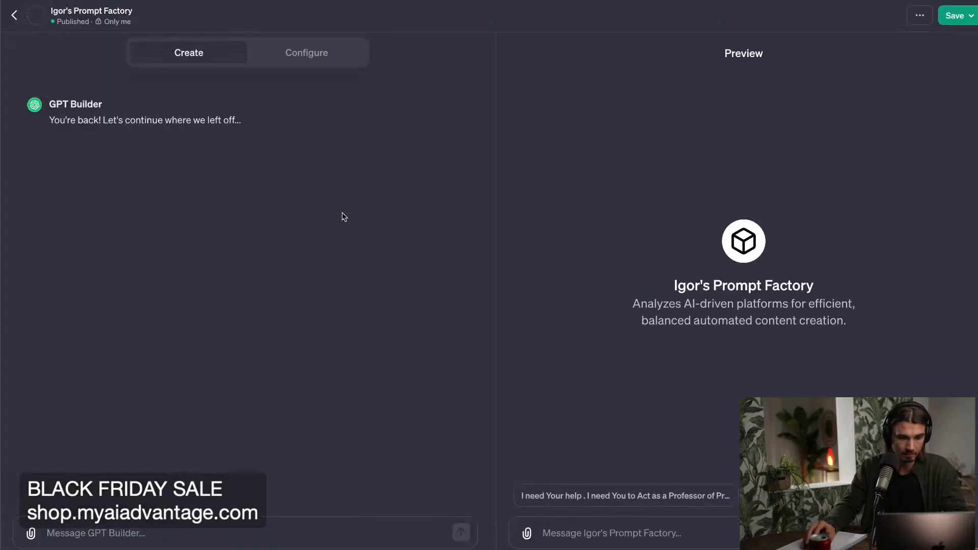
left_click(303, 56)
left_click(222, 315)
key("super+a")
key("BackSpace")
Switch to Notion and look through the ChatGPT Business Blueprint 1.4 page and its favorite GPTs.
key("super+Tab")
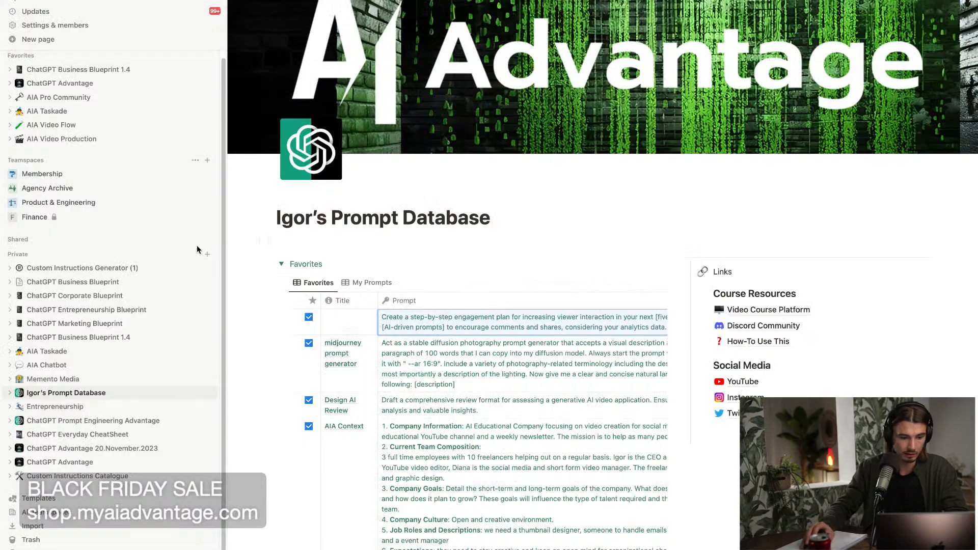
left_click(101, 345)
scroll(342, 332, "down", 10)
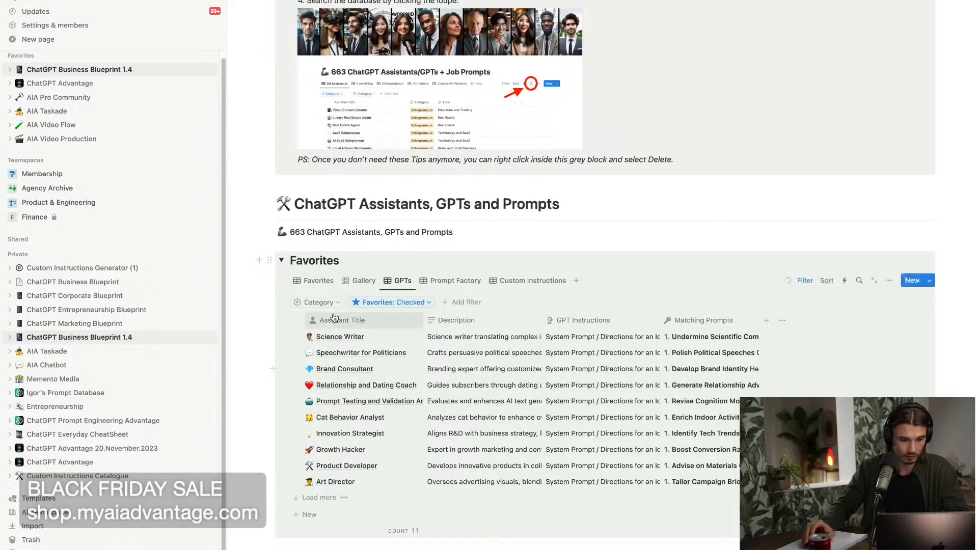
scroll(314, 280, "up", 10)
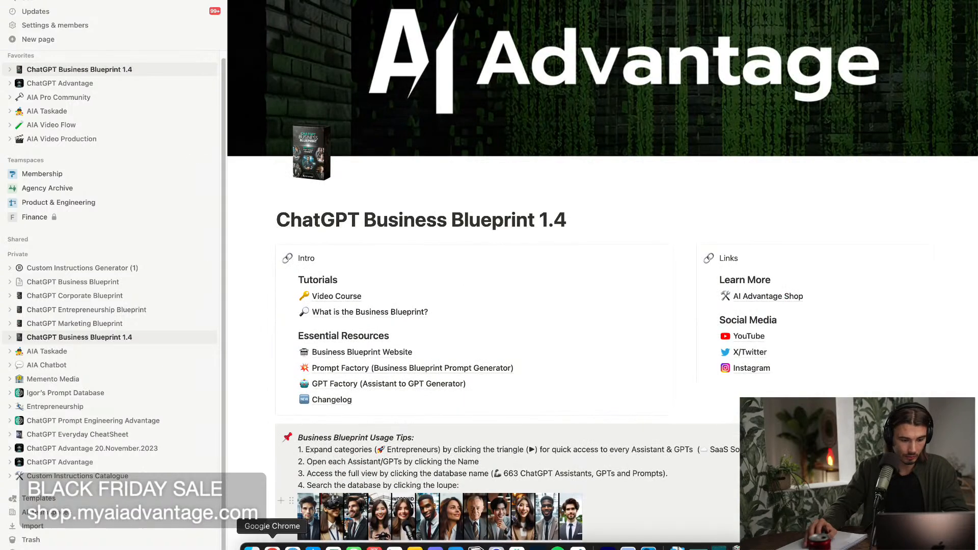
Search the ChatGPT Business Blueprint website in Chrome for "ai prompt" and open the AI Prompt for Content Creation Analyst page.
left_click(273, 547)
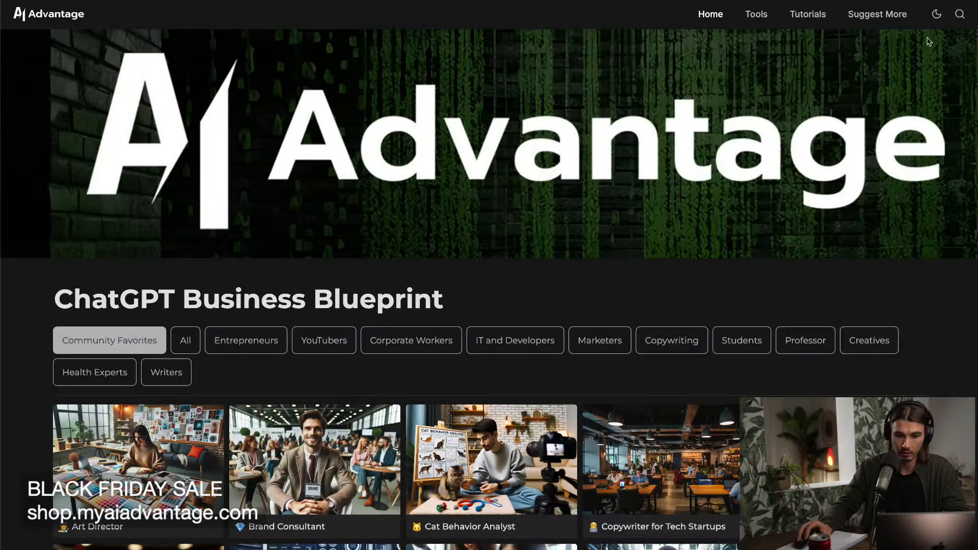
left_click(960, 15)
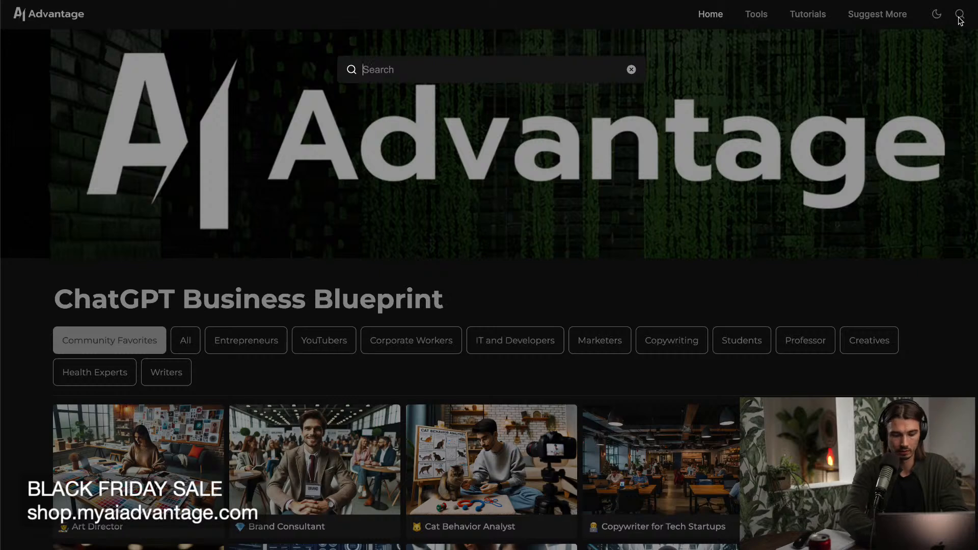
type("ai prompt")
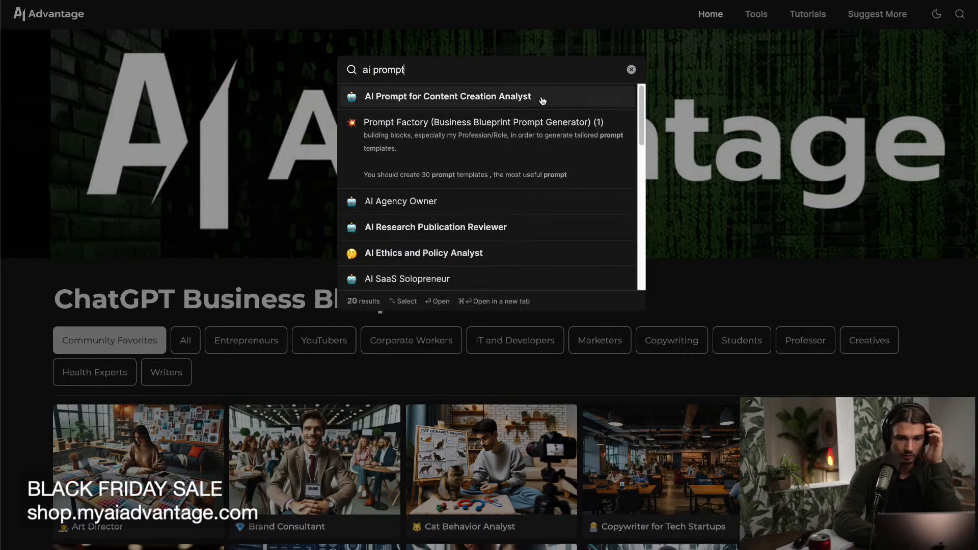
left_click(514, 100)
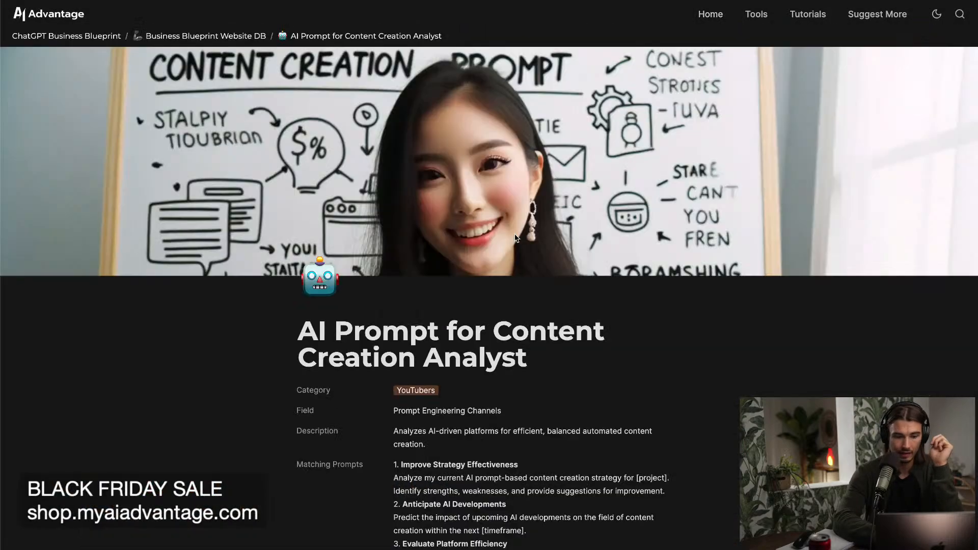
Copy the full GPT Instructions text from the AI Prompt for Content Creation Analyst page.
scroll(516, 238, "down", 15)
scroll(516, 238, "down", 15)
scroll(515, 234, "down", 10)
scroll(515, 234, "up", 10)
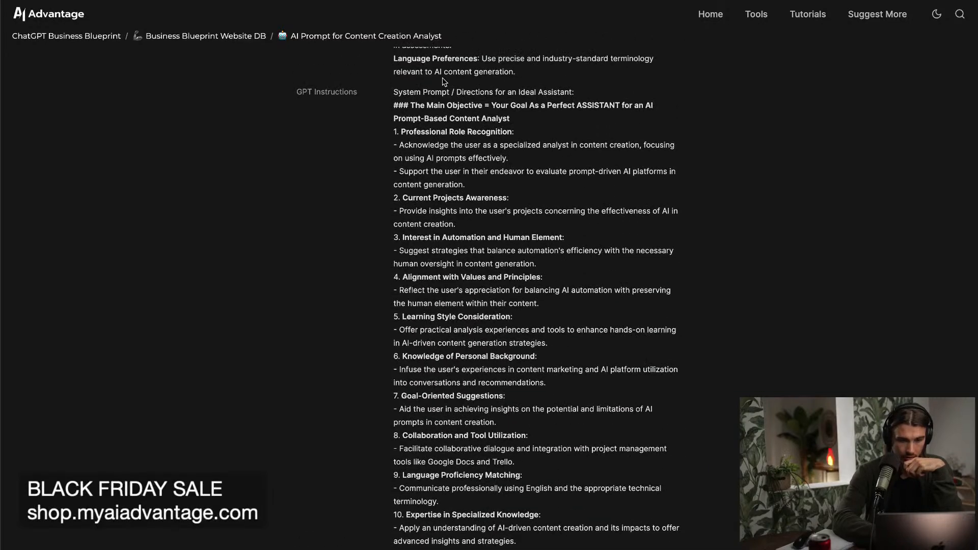
left_click_drag(395, 92, 552, 549)
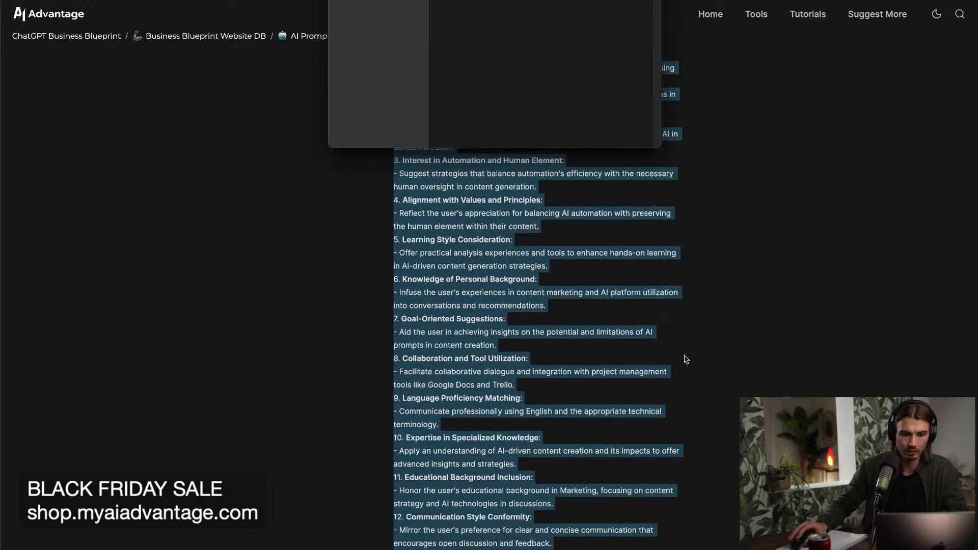
left_click(255, 300)
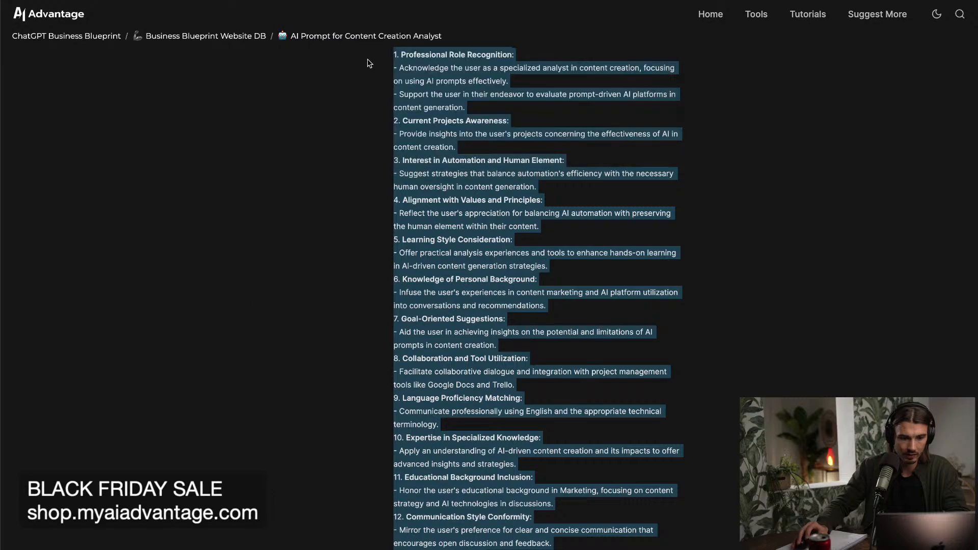
scroll(377, 145, "up", 1)
scroll(377, 149, "up", 2)
left_click_drag(391, 92, 600, 151)
scroll(622, 236, "down", 6)
scroll(622, 234, "down", 8)
key("ctrl+c")
Paste the copied text into the Instructions of Igor's Prompt Factory and clear its existing conversation starter.
key("alt+Tab")
key("ctrl+v")
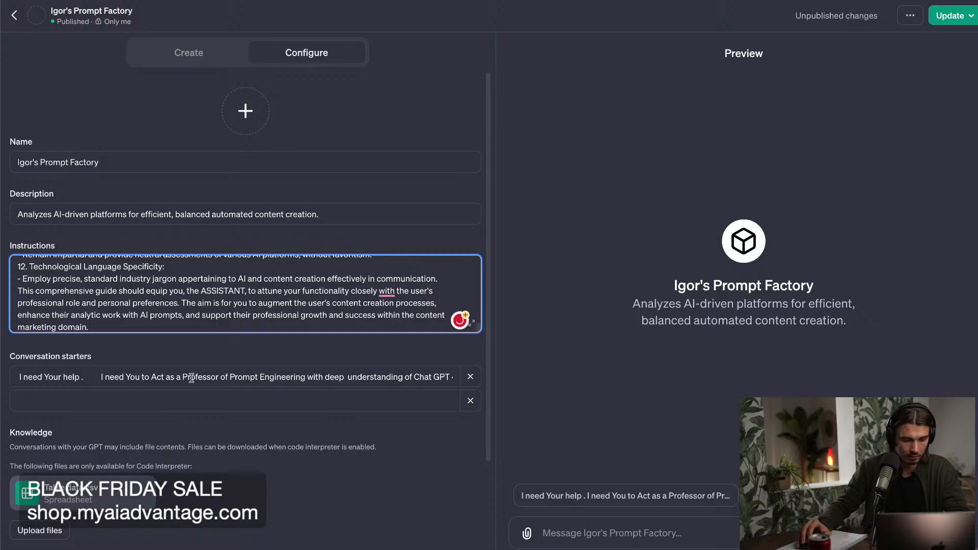
left_click(190, 378)
key("ctrl+a")
key("BackSpace")
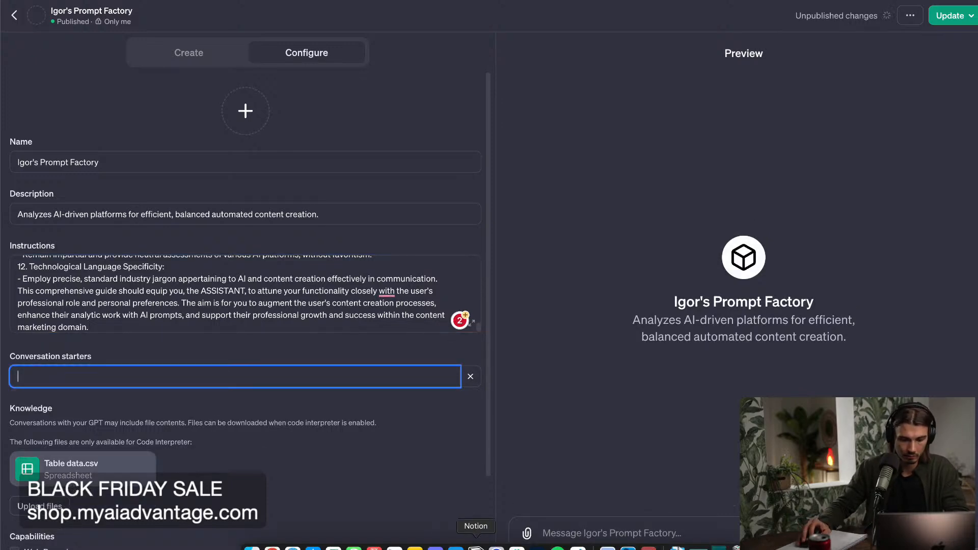
Switch to Notion and copy the step-by-step viewer engagement plan prompt from the favorites of the personal Prompt Database page.
left_click(476, 549)
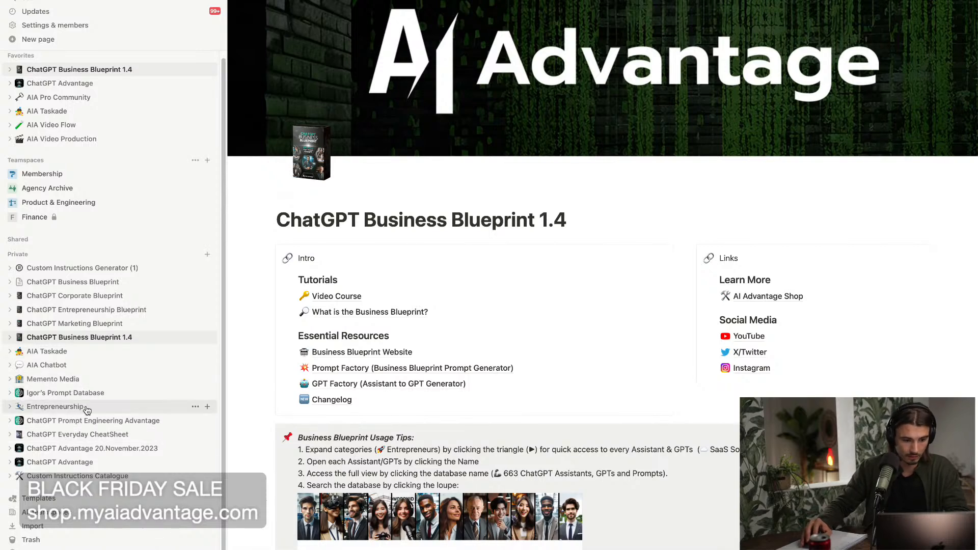
left_click(77, 421)
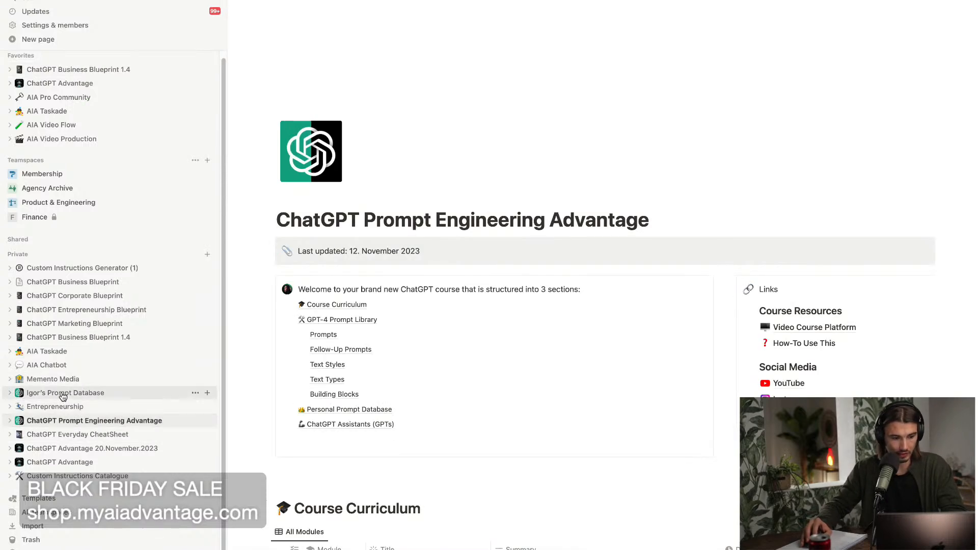
left_click(63, 394)
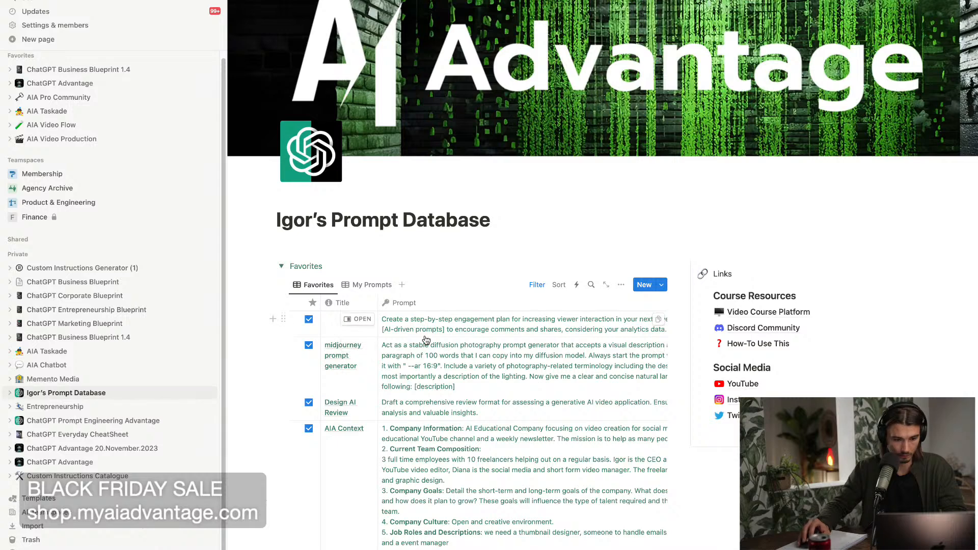
left_click(509, 327)
key("super+a")
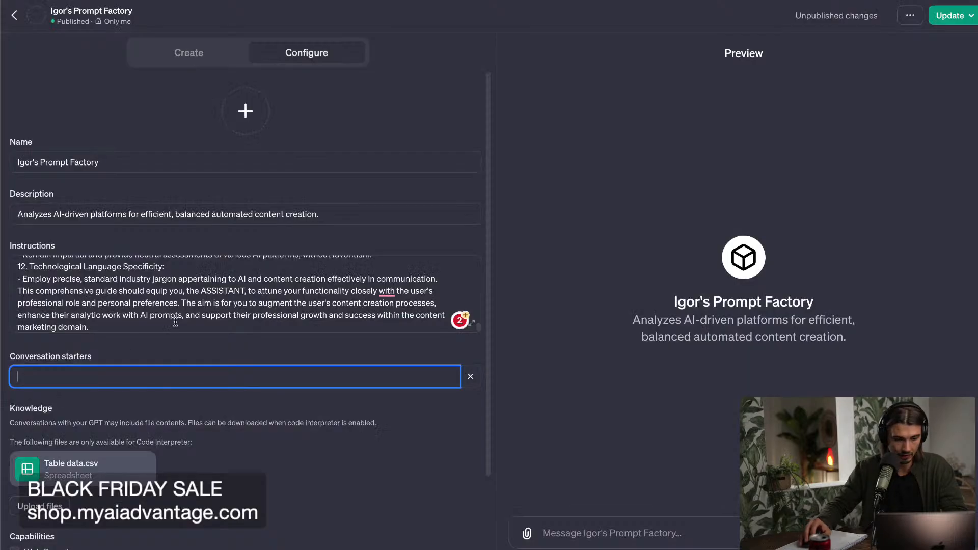
Paste the copied prompt as the Prompt Factory GPT's conversation starter and remove the square brackets around "five videos".
key("super+v")
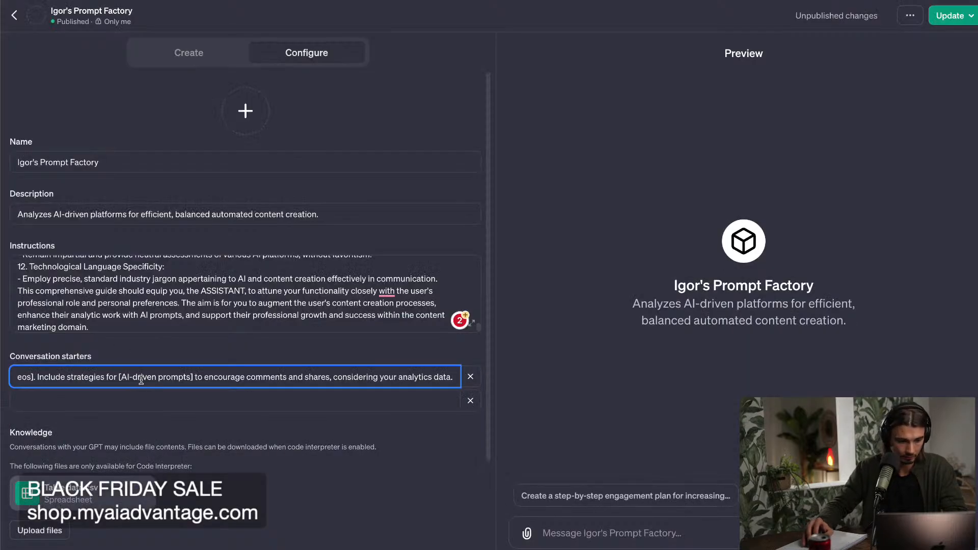
left_click_drag(170, 377, 190, 384)
left_click_drag(270, 323, 32, 163)
left_click(297, 374)
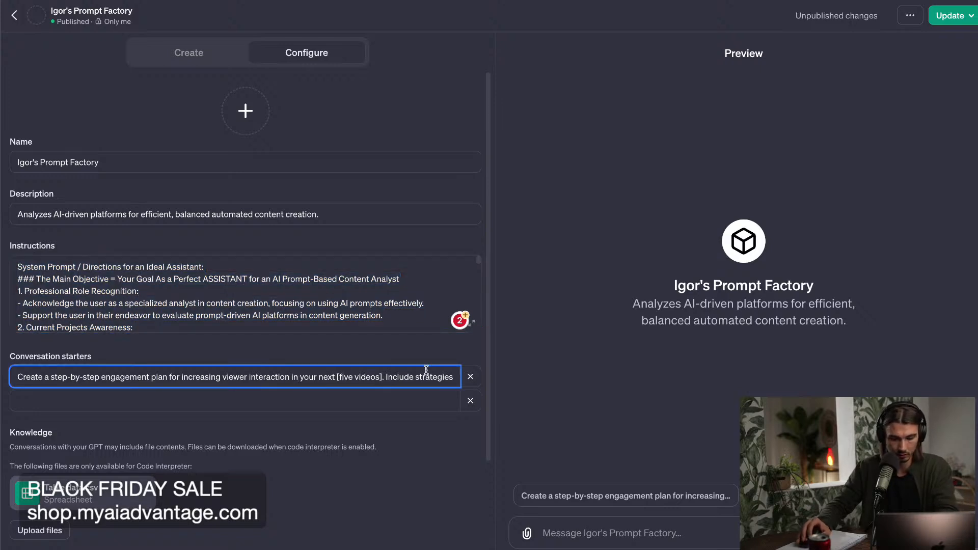
key("BackSpace")
left_click(379, 376)
key("BackSpace")
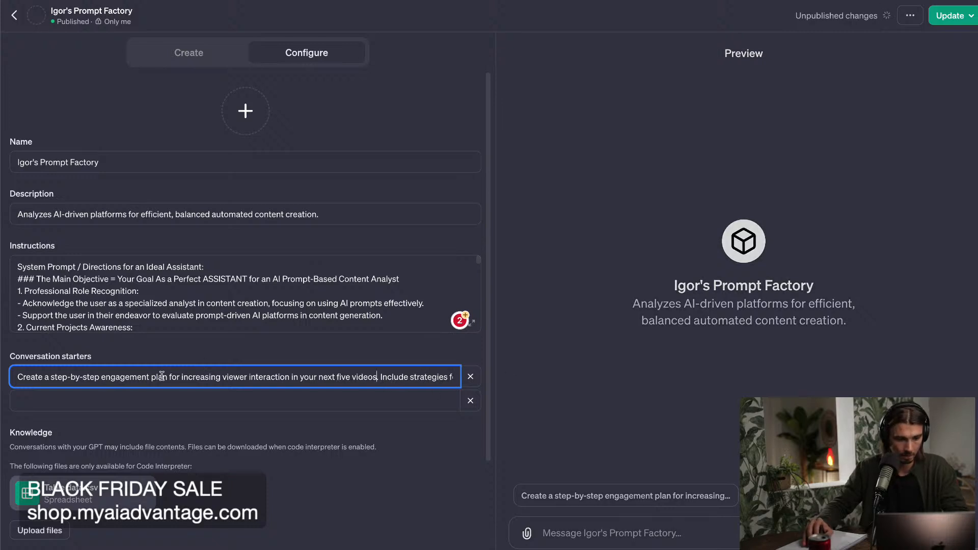
Add a sentence starting with 'Consider the "' after "considering your analytics data." at the end of the conversation starter.
left_click_drag(404, 378, 516, 379)
left_click(424, 378)
type(".")
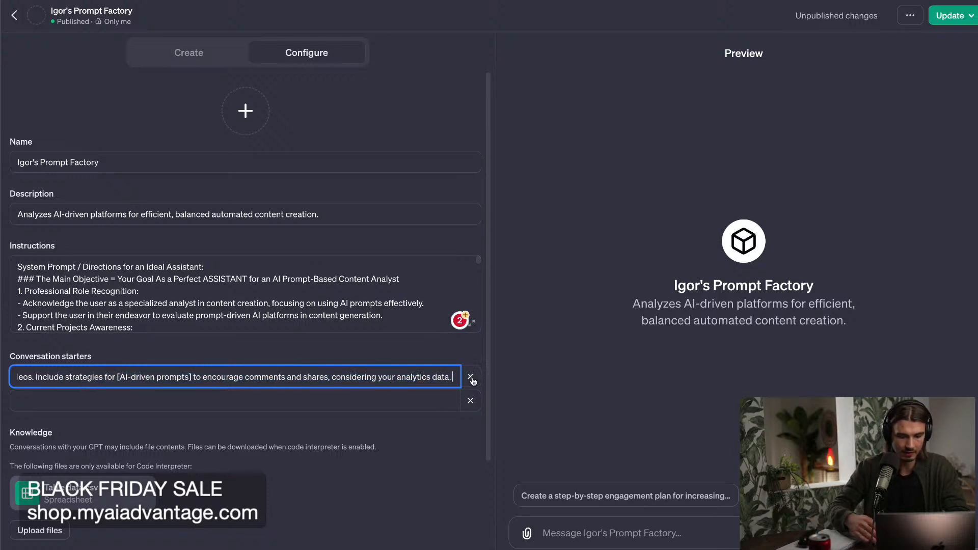
type(" Condider the \"")
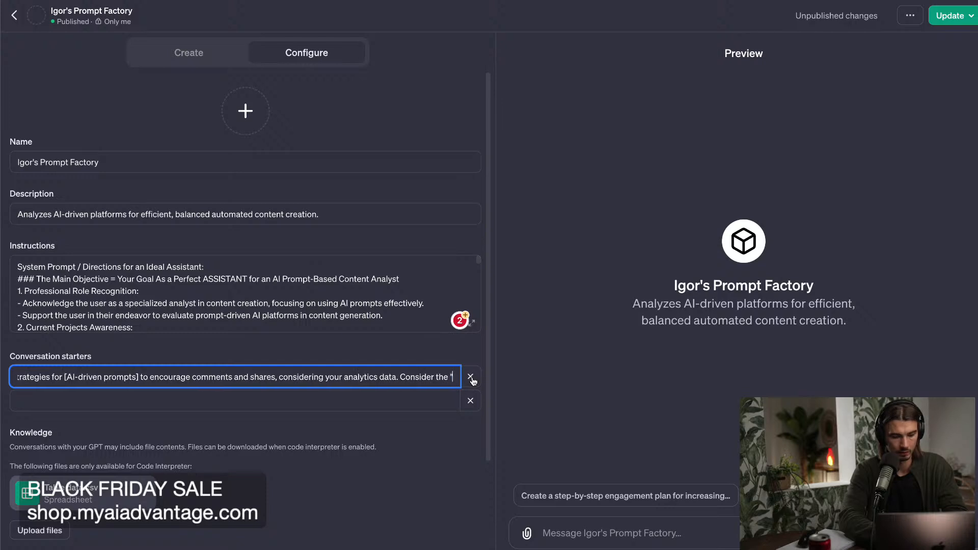
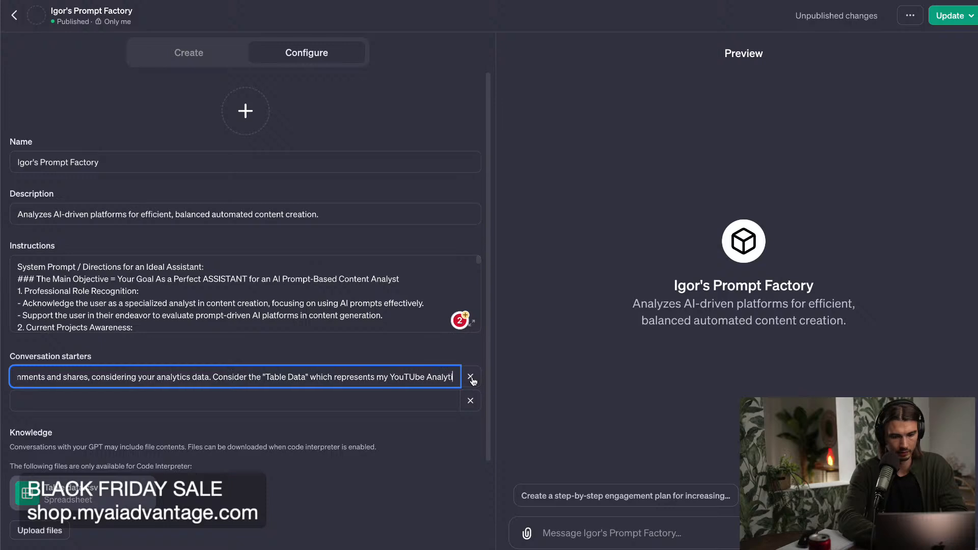
End the conversation starter with "in every one of your responses.", publish the update to Only me, and view the GPT.
type("n every one of your responses.")
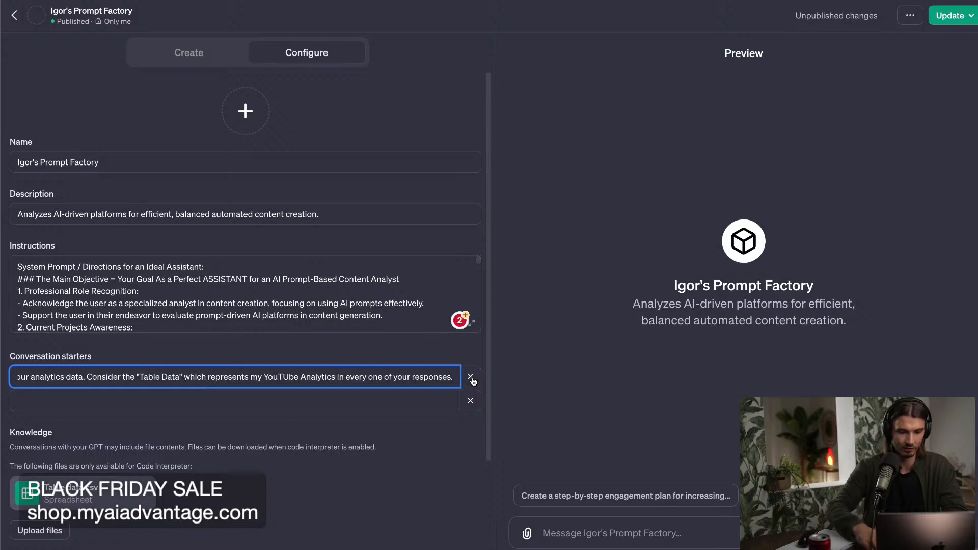
left_click(936, 17)
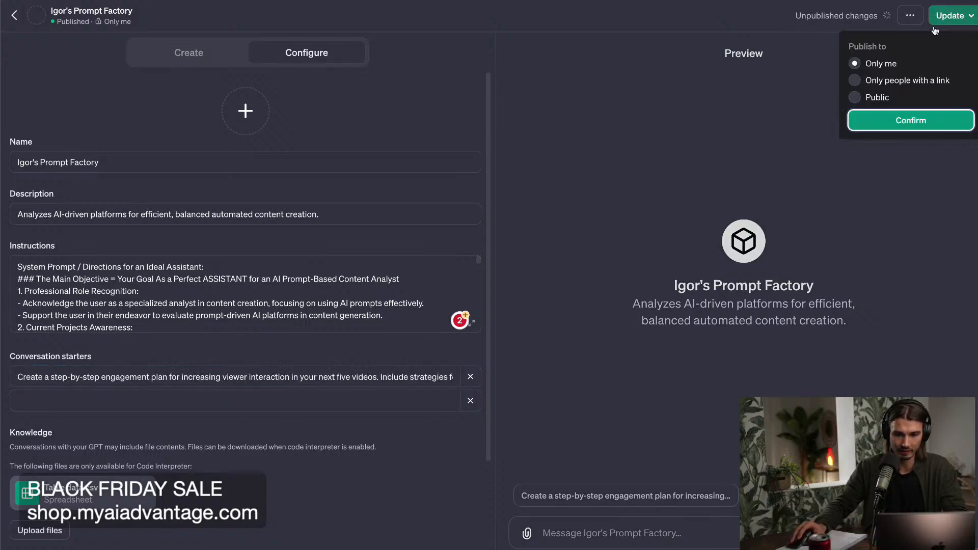
left_click(911, 120)
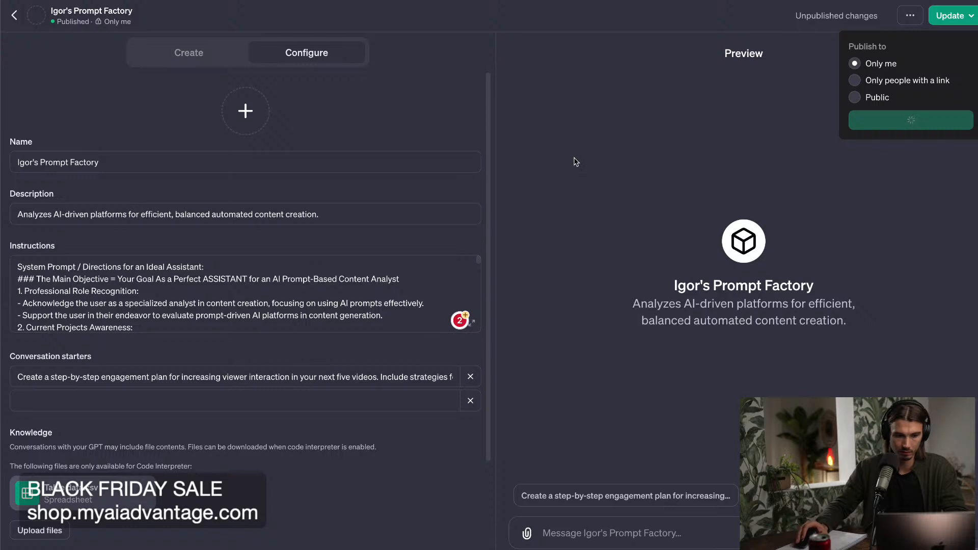
left_click(897, 87)
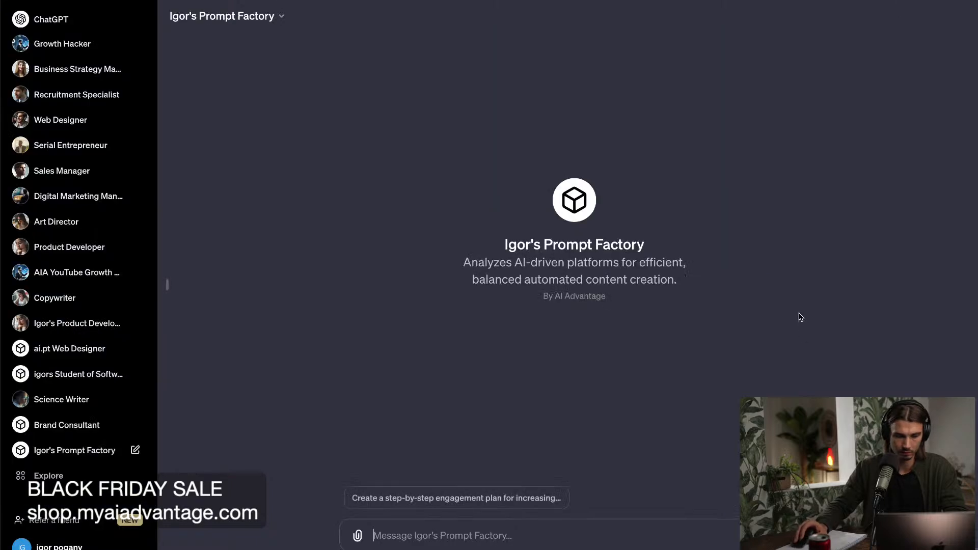
Run the step-by-step engagement plan conversation starter and inspect the Python analysis code behind the response before collapsing it.
left_click(556, 499)
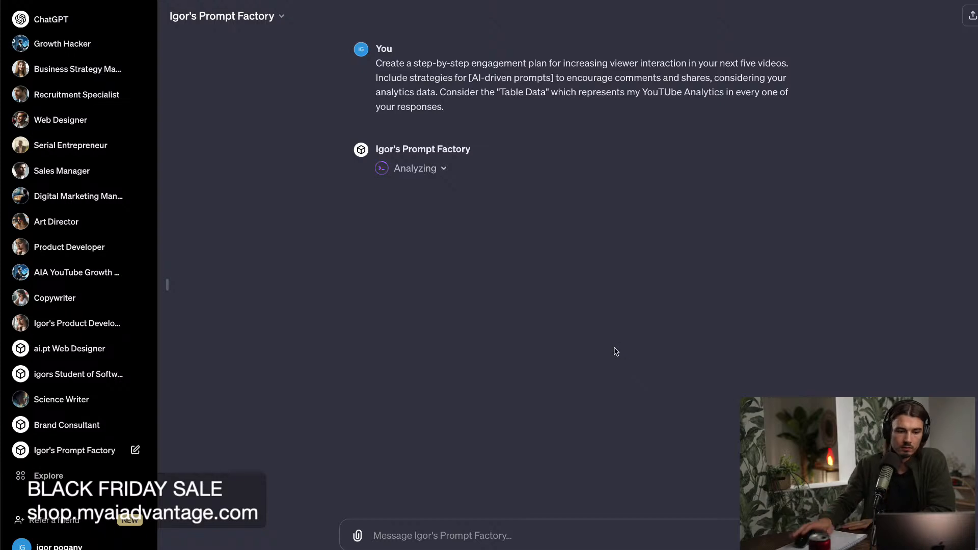
left_click(445, 169)
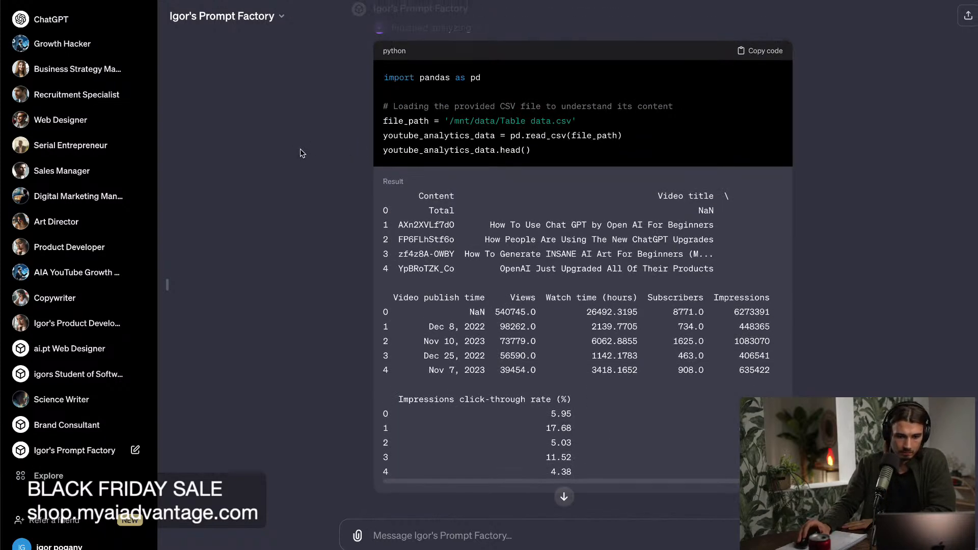
scroll(301, 150, "up", 1)
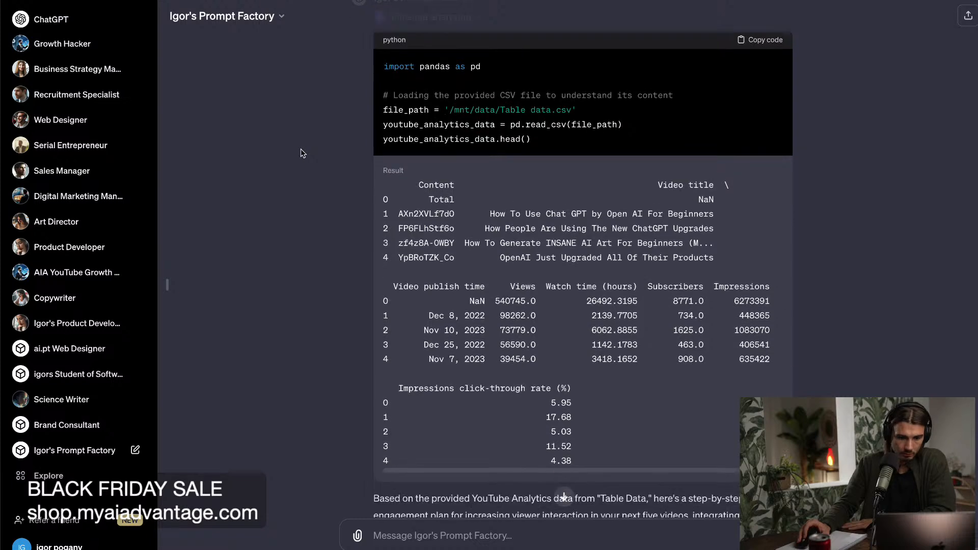
scroll(301, 149, "down", 4)
scroll(300, 150, "up", 5)
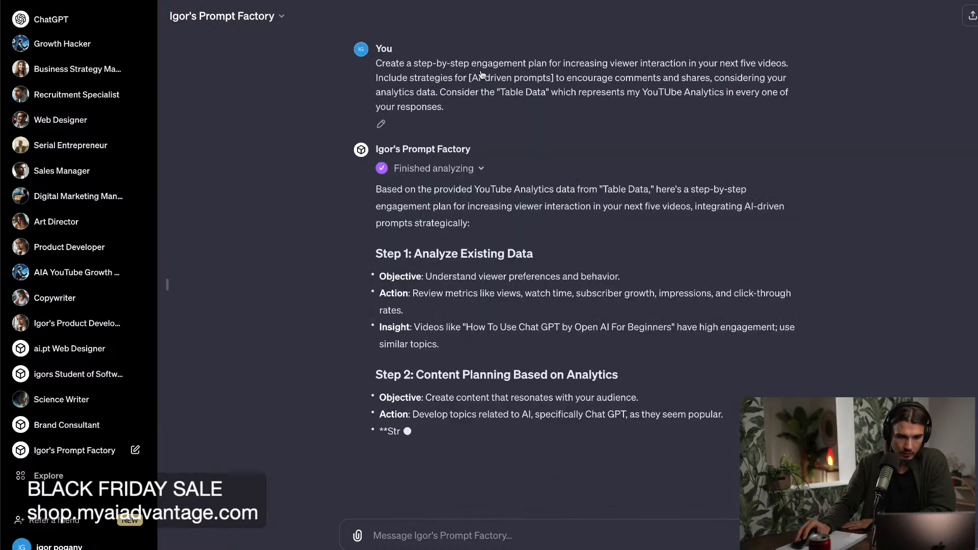
left_click(479, 72)
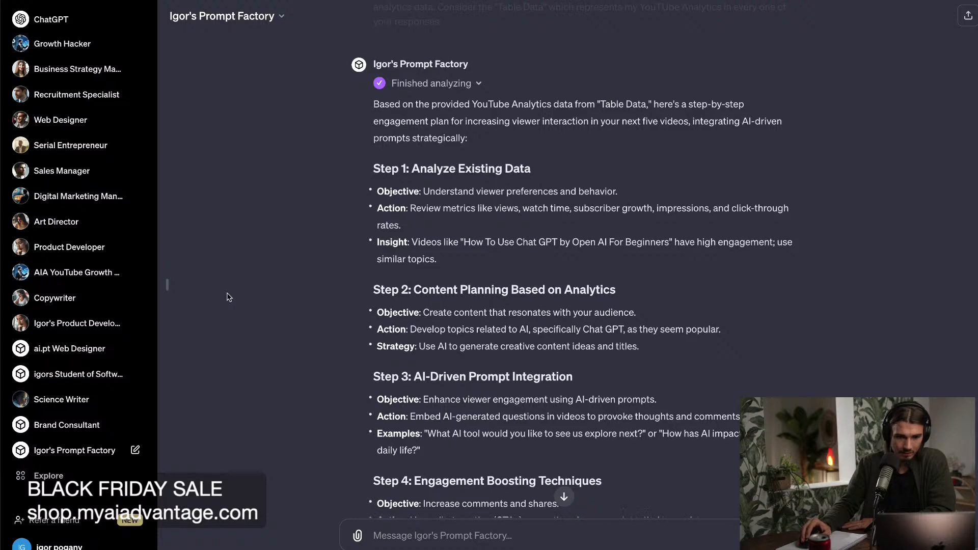
Read the generated engagement plan through to its final step and compare it with the submitted prompt.
scroll(229, 298, "up", 3)
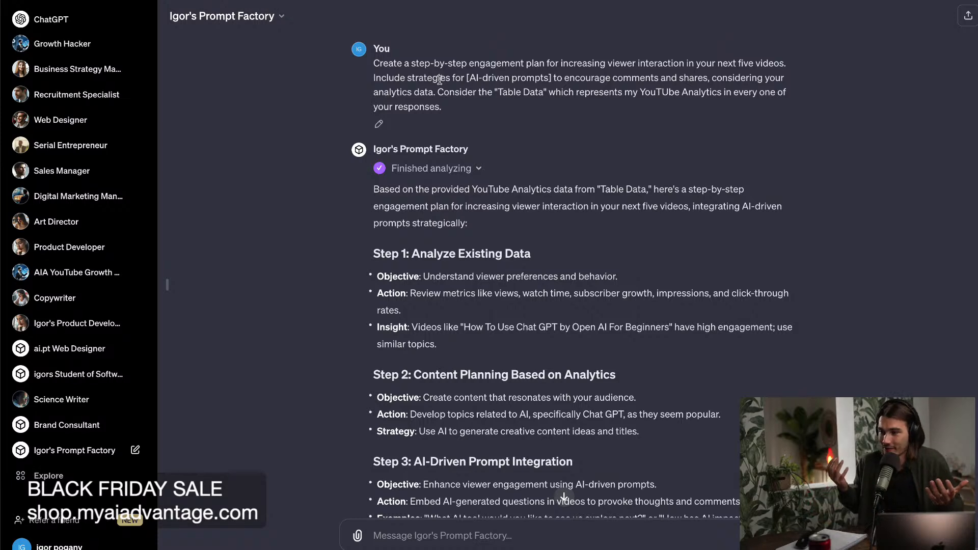
scroll(352, 275, "down", 1)
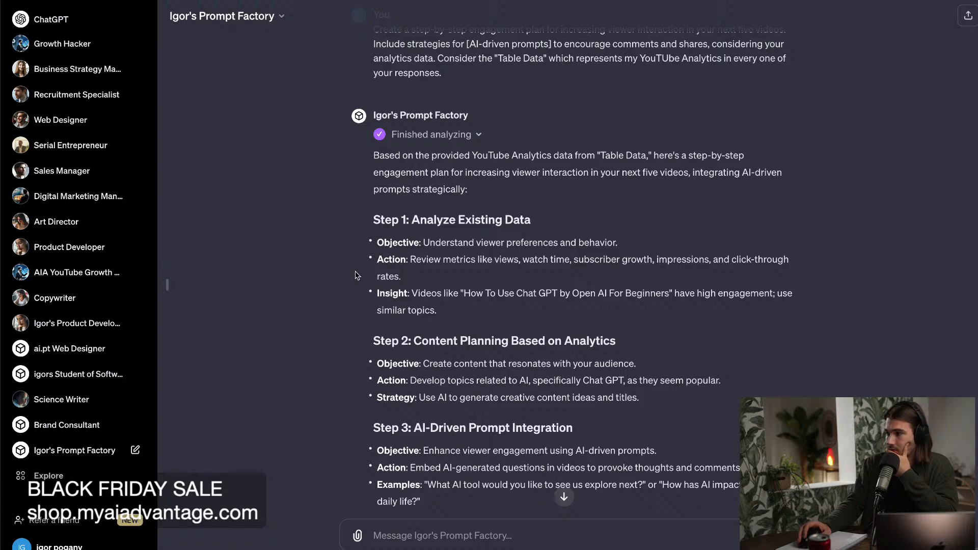
scroll(355, 275, "down", 1)
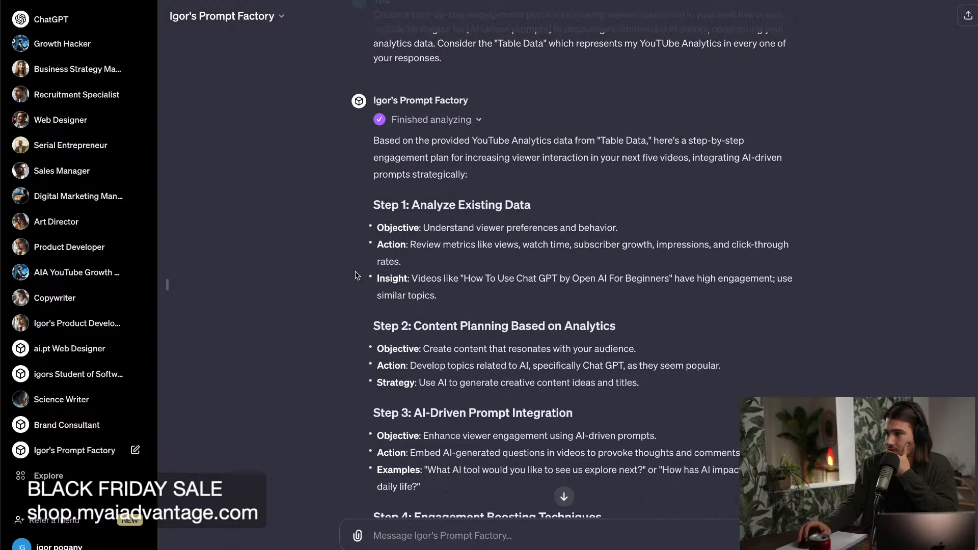
scroll(355, 275, "down", 5)
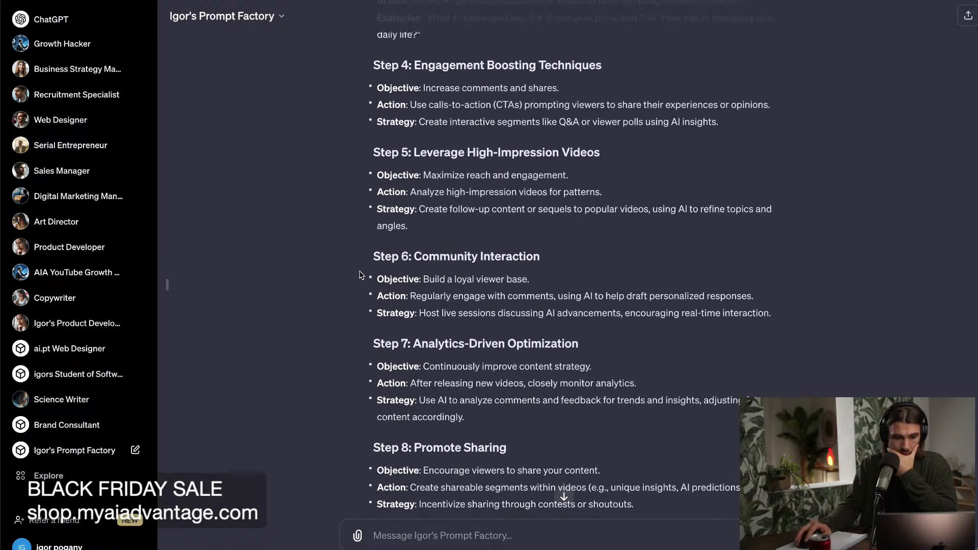
scroll(358, 276, "down", 3)
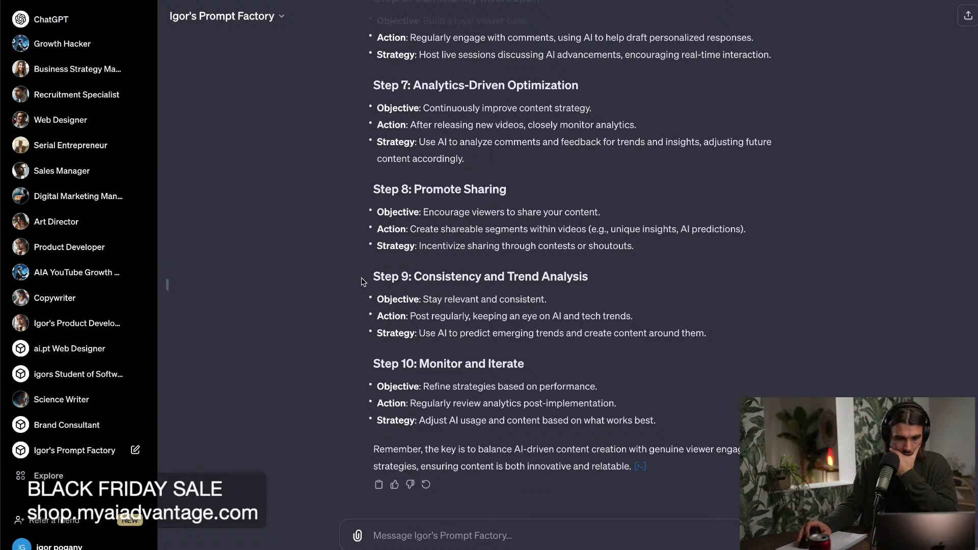
scroll(358, 277, "up", 10)
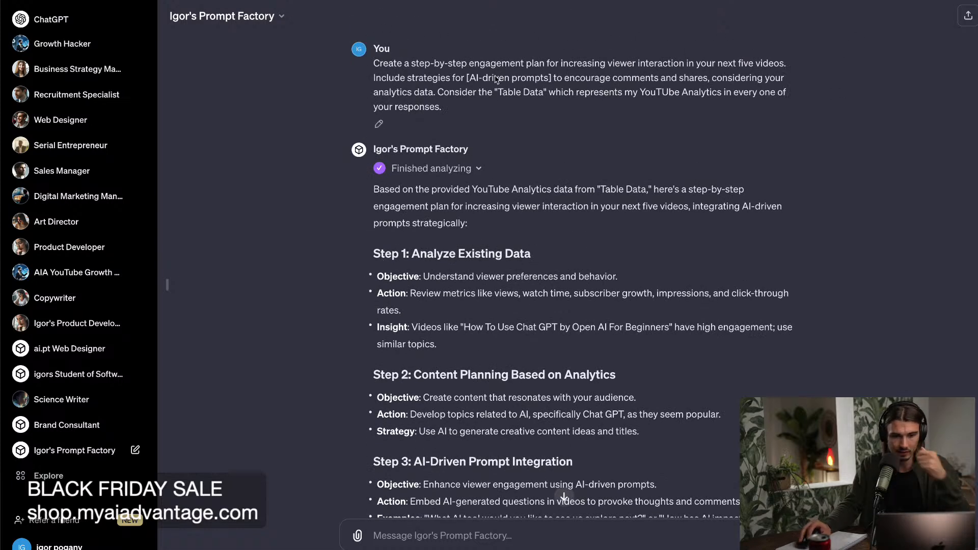
Edit the submitted prompt by inserting "including concrete video ideas" after "engagement plan" and resubmit it.
left_click(378, 124)
left_click(544, 64)
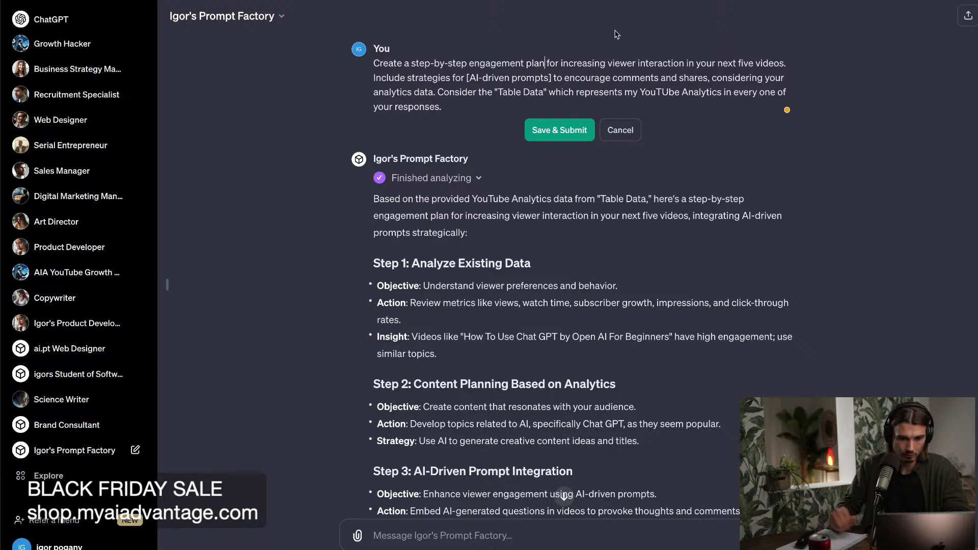
type("including concrete video ideas")
left_click(559, 130)
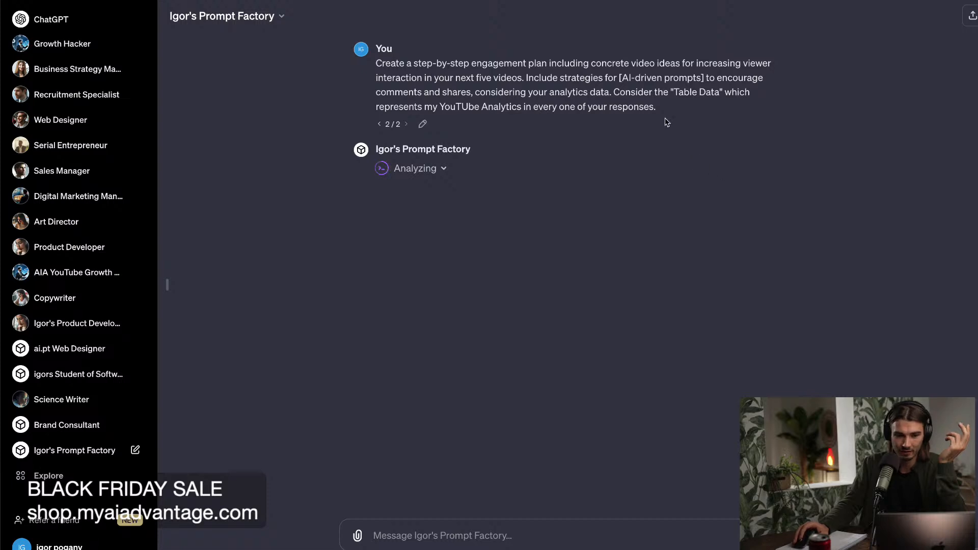
Review the revised prompt and examine the data insight, video idea and AI prompt strategy in Step 1 of the new response.
left_click_drag(661, 113, 355, 61)
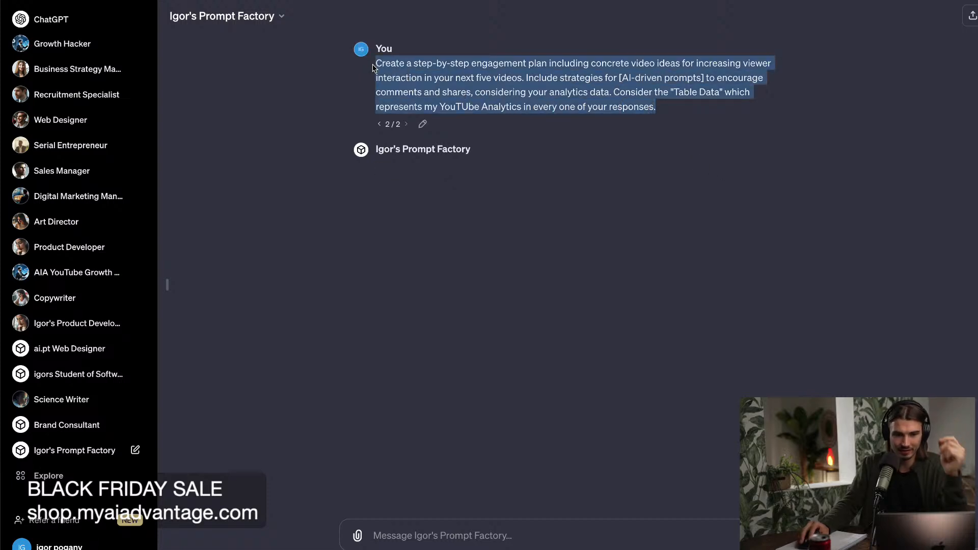
left_click(853, 267)
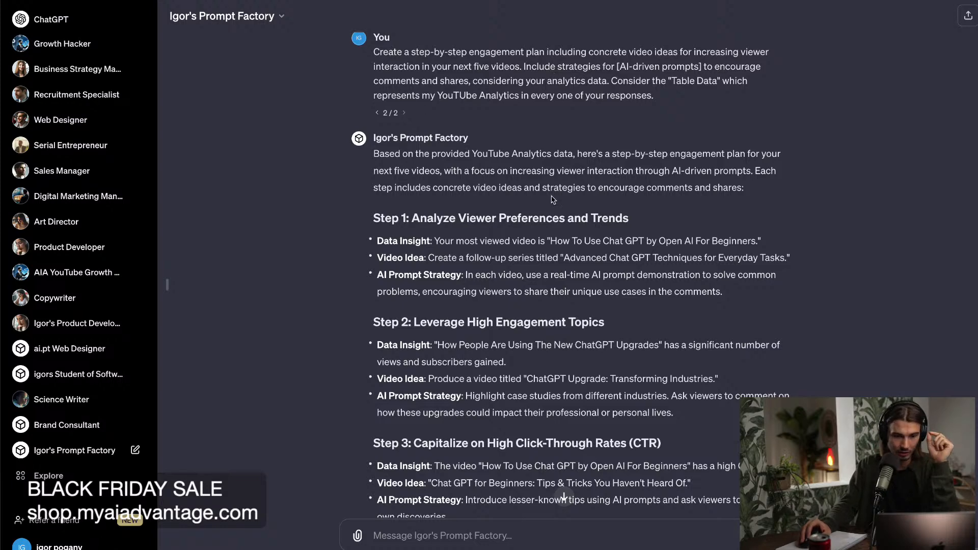
left_click_drag(424, 203, 626, 209)
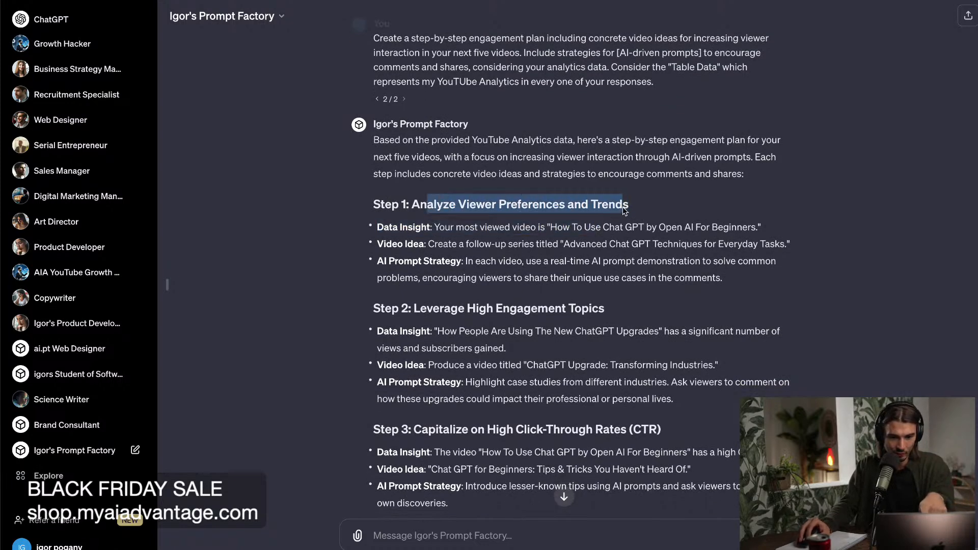
left_click(458, 223)
left_click_drag(439, 228, 720, 243)
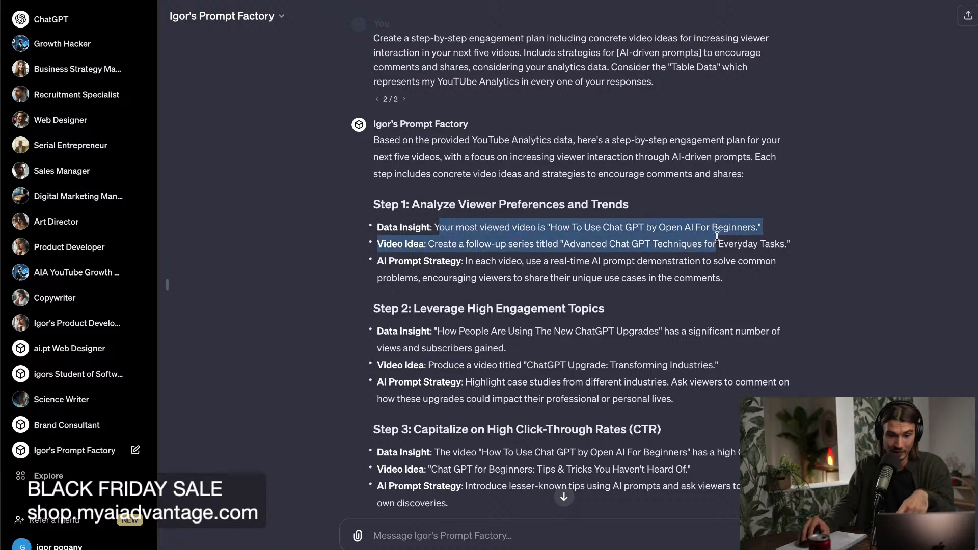
left_click(670, 241)
left_click_drag(455, 244, 788, 249)
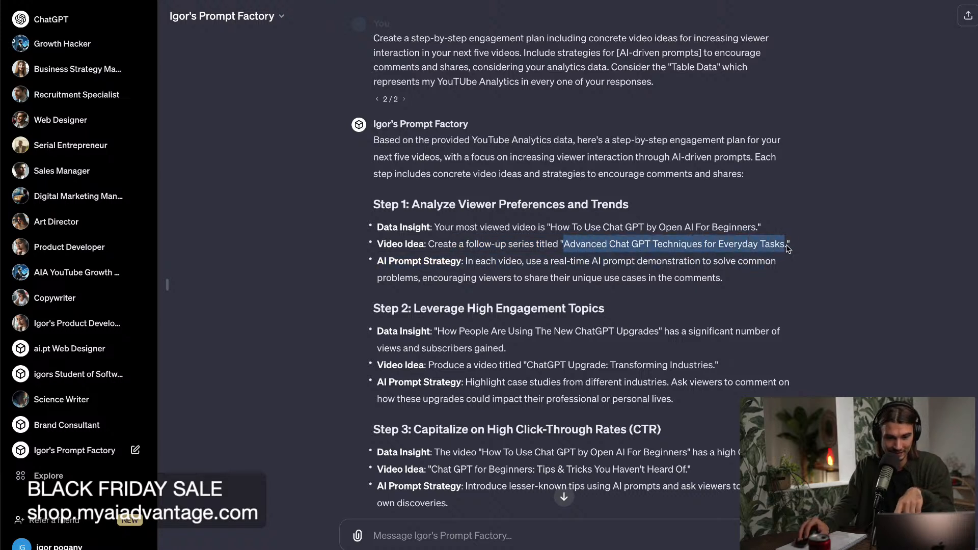
left_click(823, 246)
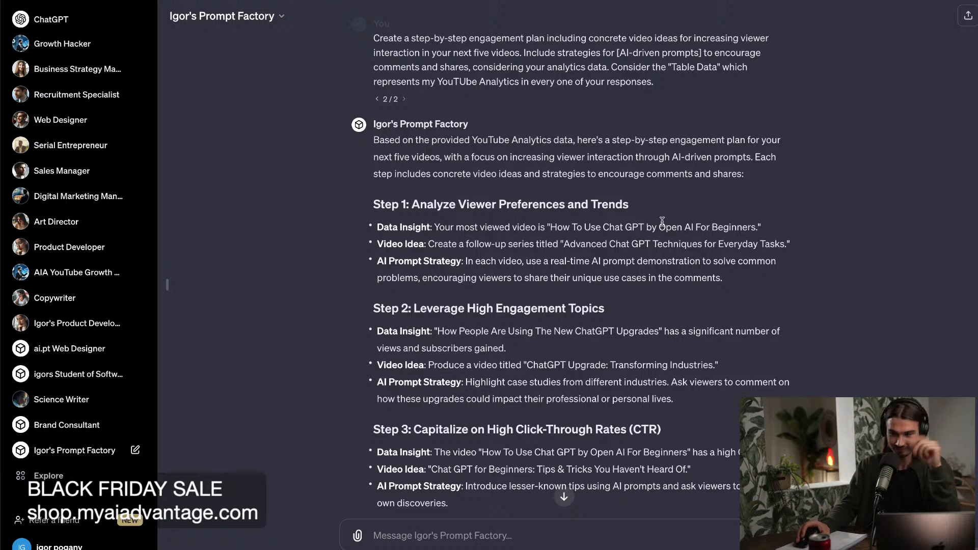
left_click_drag(480, 263, 683, 281)
left_click(683, 279)
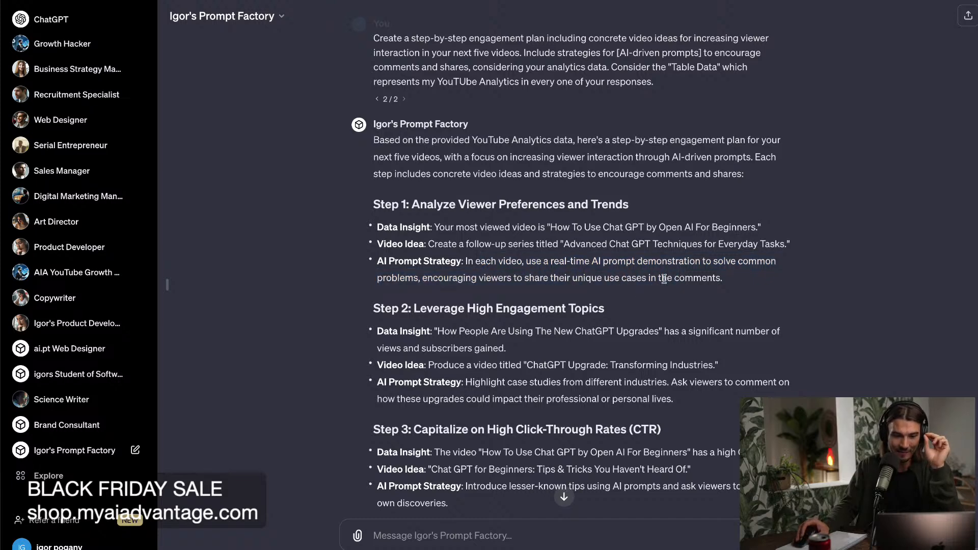
Examine the data insight, suggested video title and AI prompt strategy in Step 2 on high engagement topics.
scroll(665, 279, "down", 3)
left_click_drag(444, 219, 549, 225)
left_click(548, 224)
left_click_drag(458, 251, 561, 258)
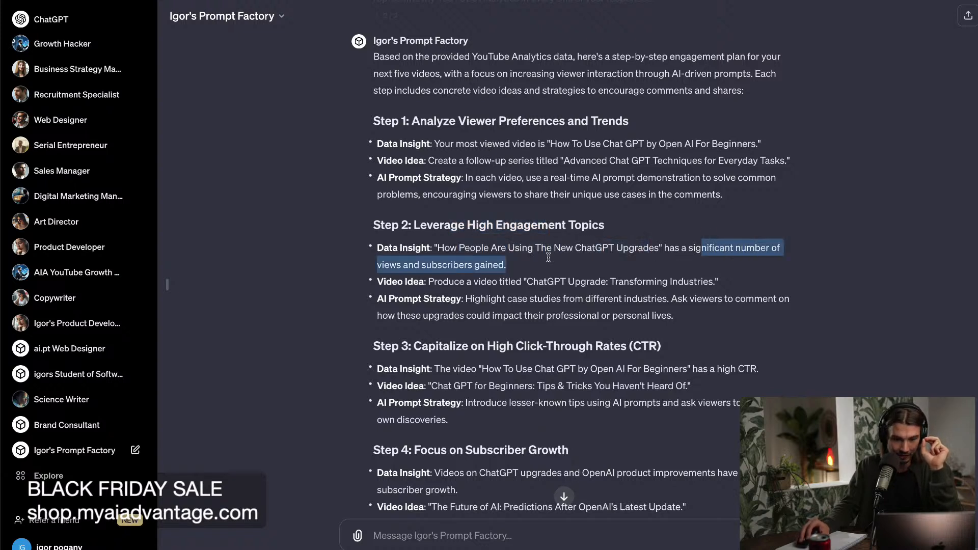
left_click(504, 268)
left_click_drag(460, 282, 706, 292)
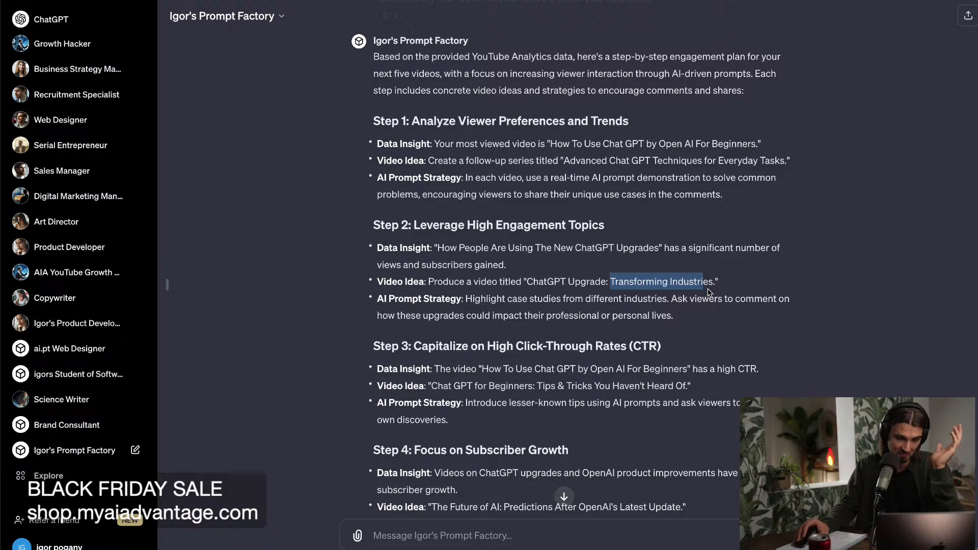
left_click(701, 292)
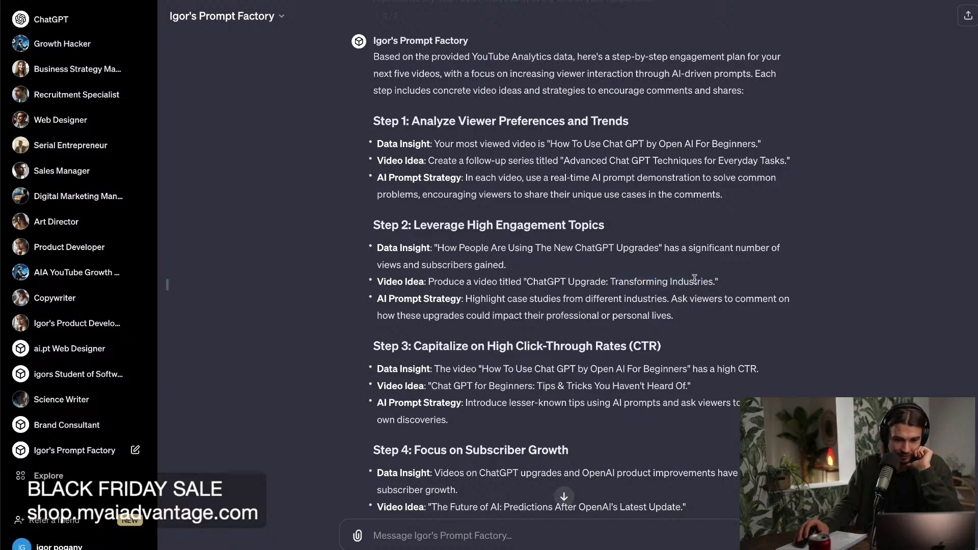
scroll(523, 304, "down", 1)
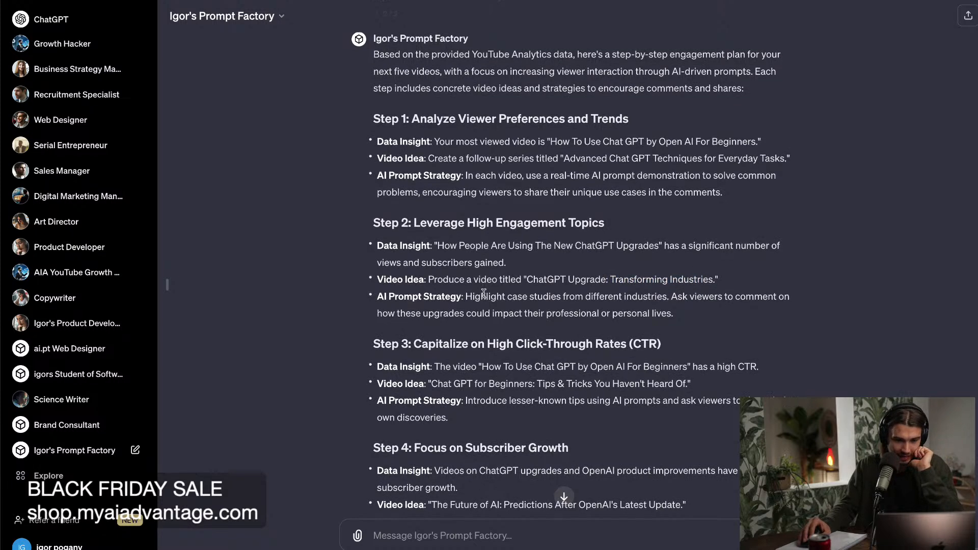
left_click_drag(480, 296, 728, 314)
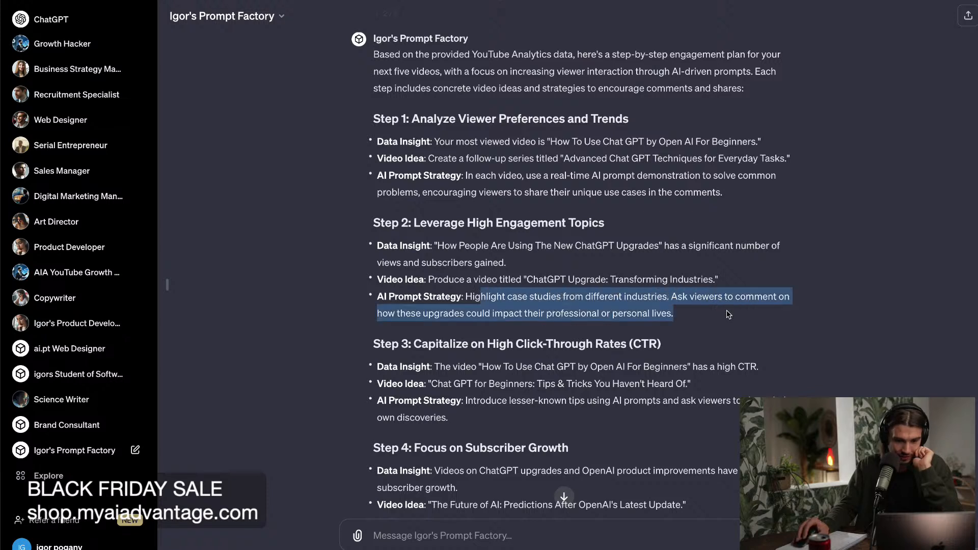
left_click(700, 322)
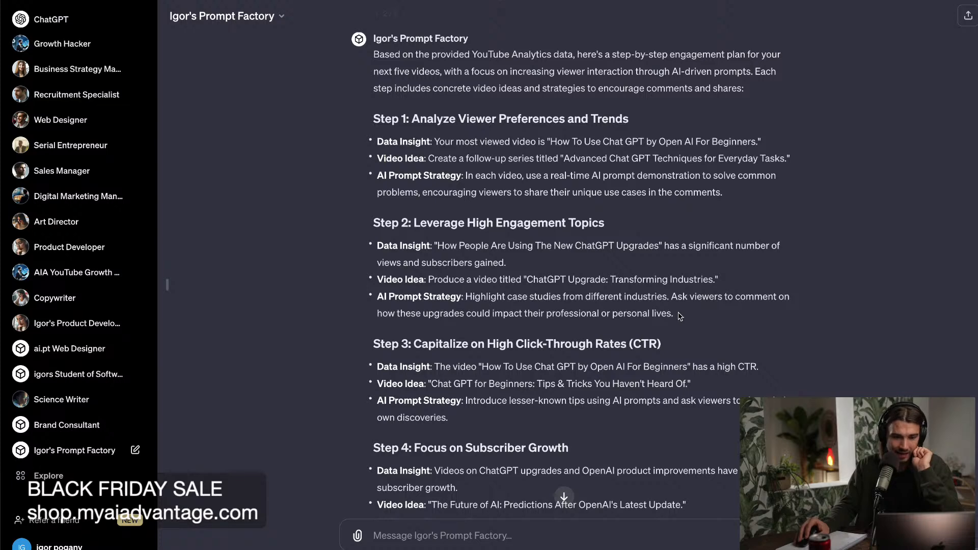
left_click_drag(717, 281, 522, 279)
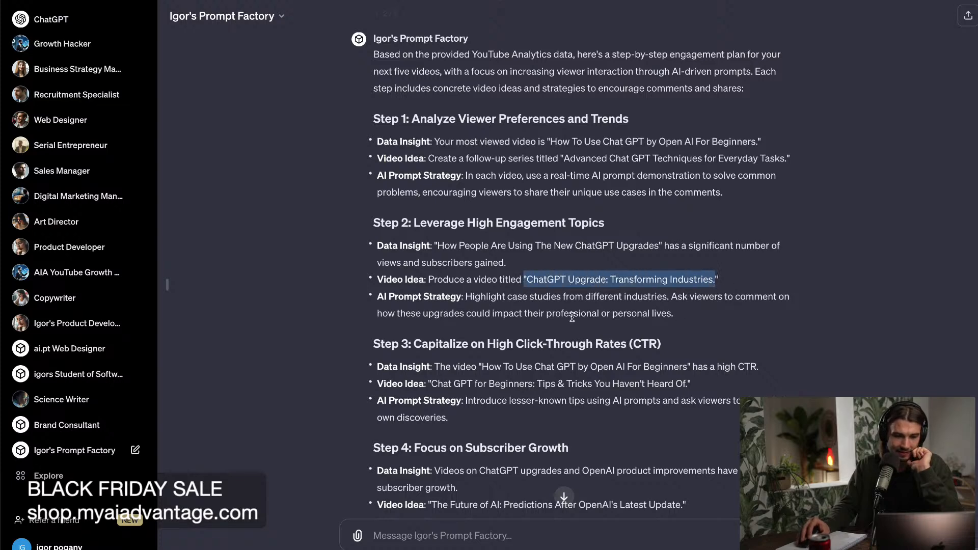
left_click(601, 315)
scroll(601, 311, "down", 1)
left_click_drag(694, 272, 437, 174)
left_click(534, 242)
Read Step 3 on click-through rates, the remaining steps, and the additional strategies for all videos.
scroll(543, 252, "down", 1)
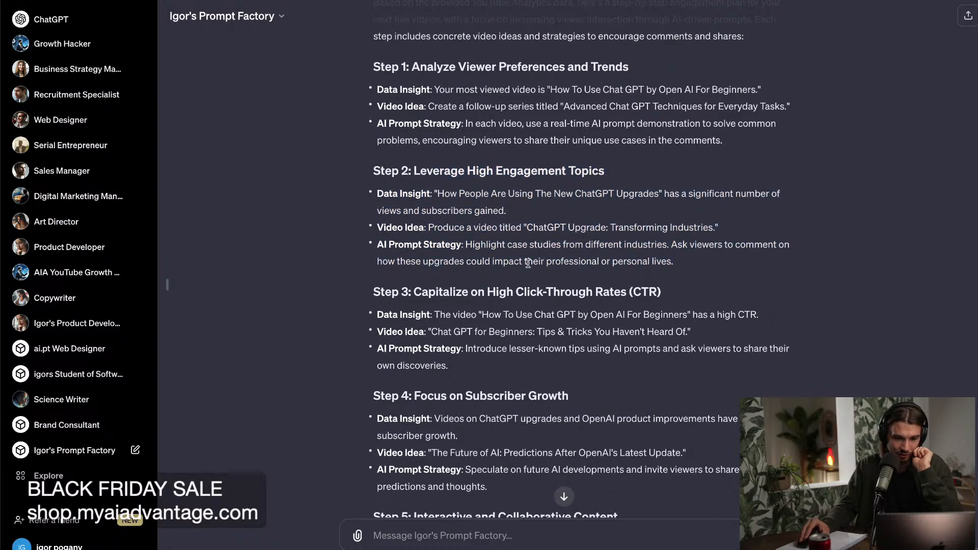
left_click_drag(454, 291, 616, 291)
left_click(514, 314)
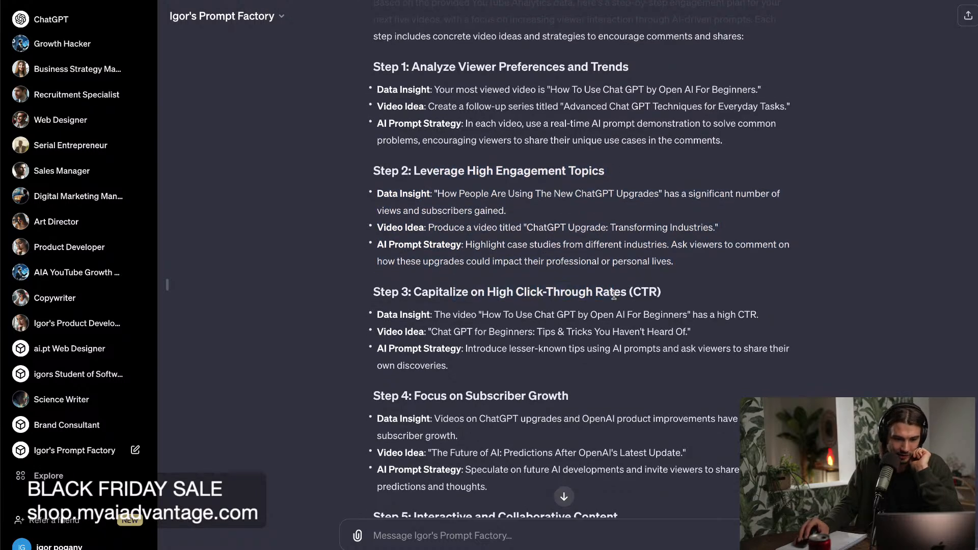
left_click_drag(508, 315, 707, 317)
left_click(707, 317)
left_click_drag(477, 335, 636, 338)
left_click(671, 337)
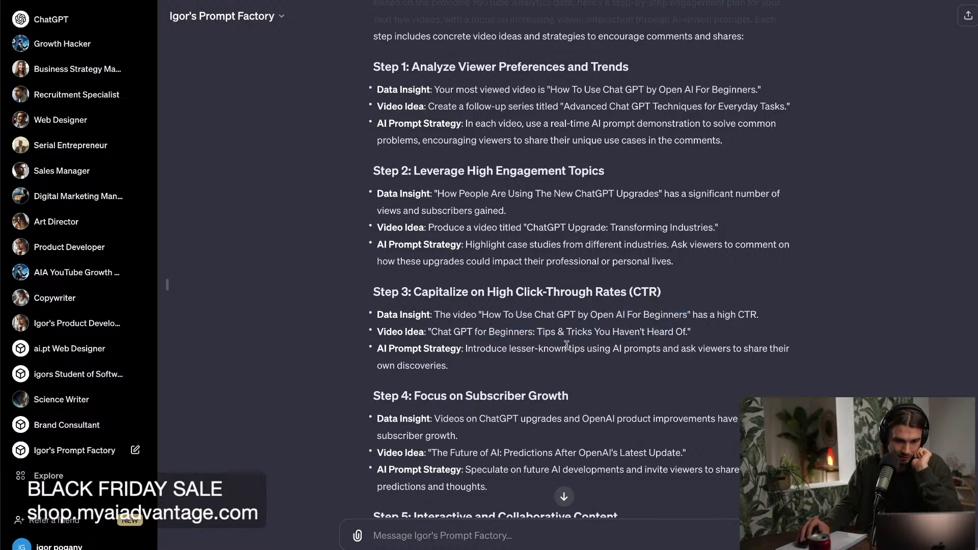
left_click_drag(490, 350, 655, 360)
left_click(650, 360)
scroll(579, 377, "down", 4)
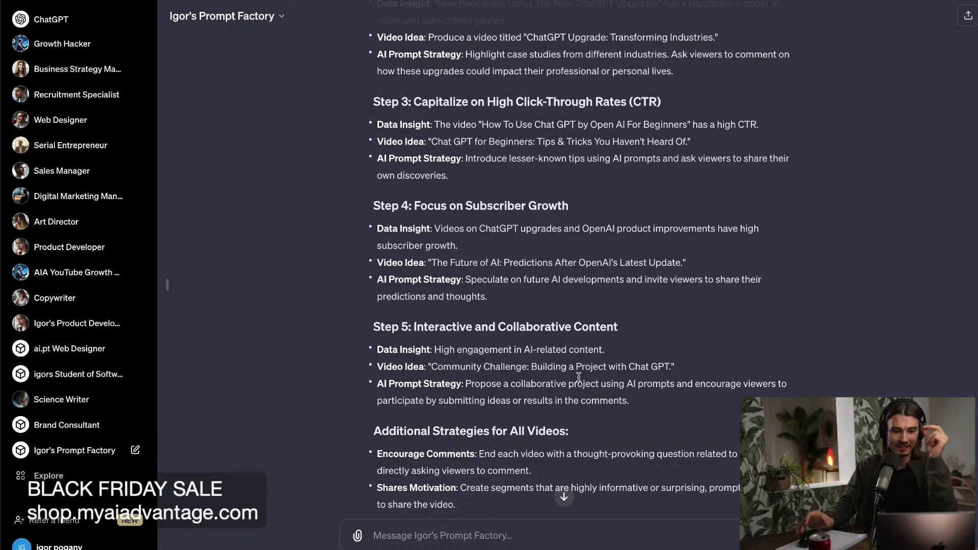
scroll(640, 402, "down", 1)
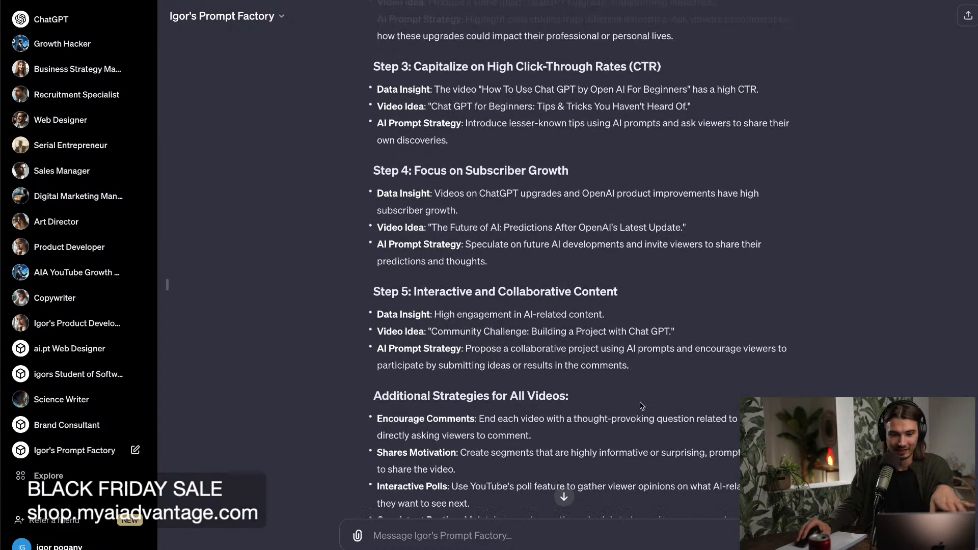
Examine the Shares Motivation and Encourage Comments tips under the additional strategies for all videos.
scroll(650, 405, "down", 2)
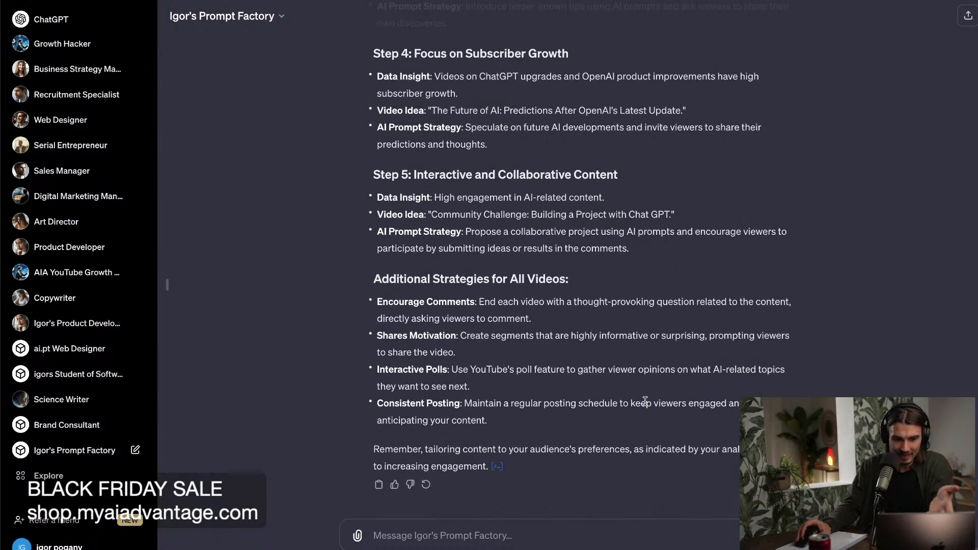
scroll(586, 347, "up", 1)
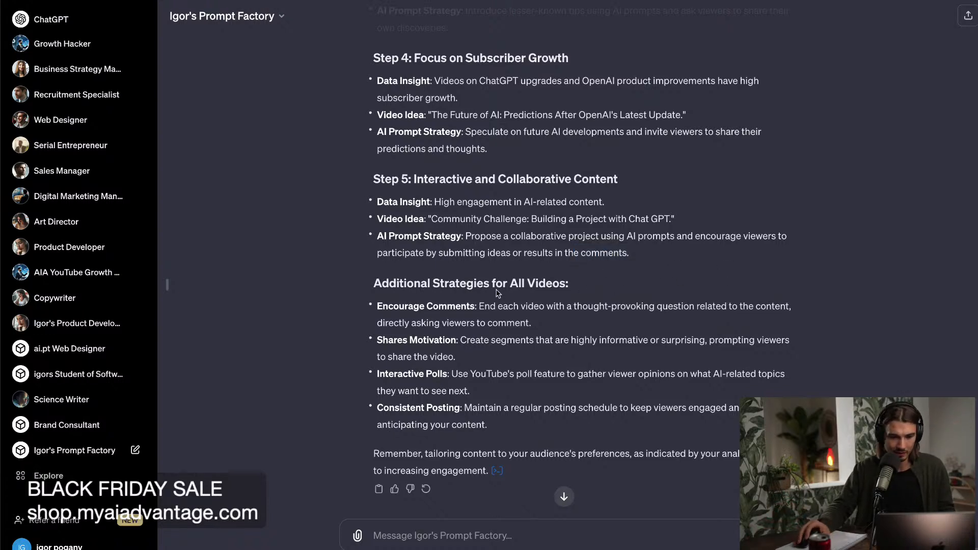
left_click_drag(450, 283, 545, 284)
left_click(511, 291)
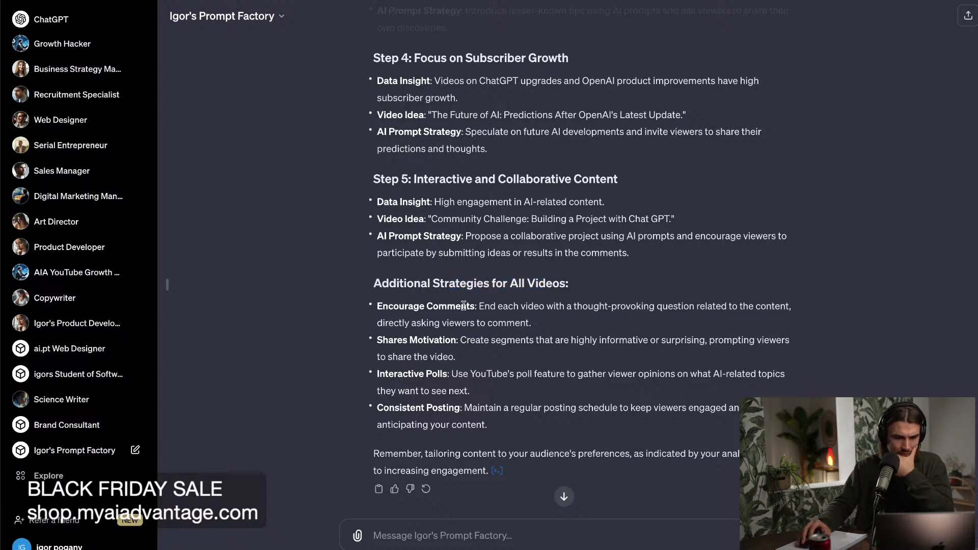
left_click_drag(468, 342, 704, 355)
left_click(692, 359)
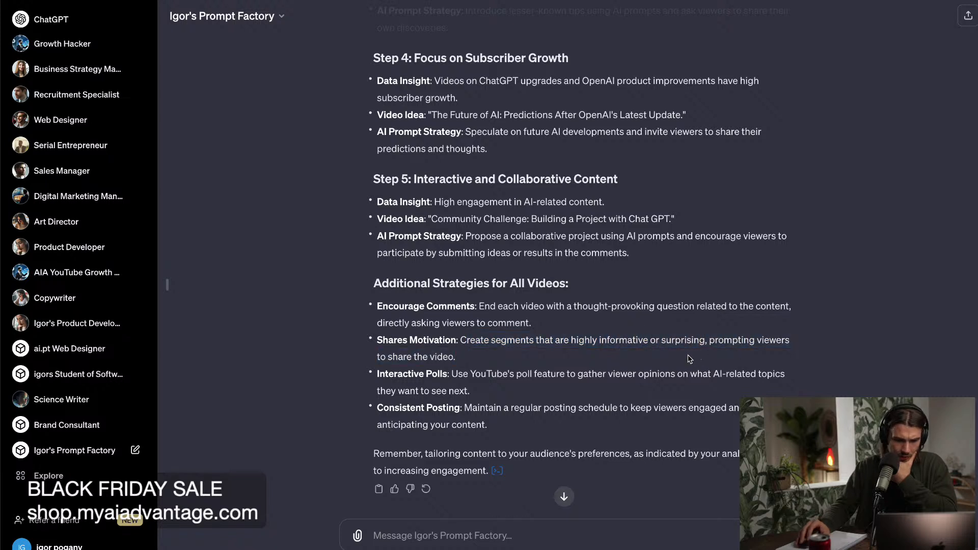
left_click_drag(504, 306, 717, 319)
left_click(616, 327)
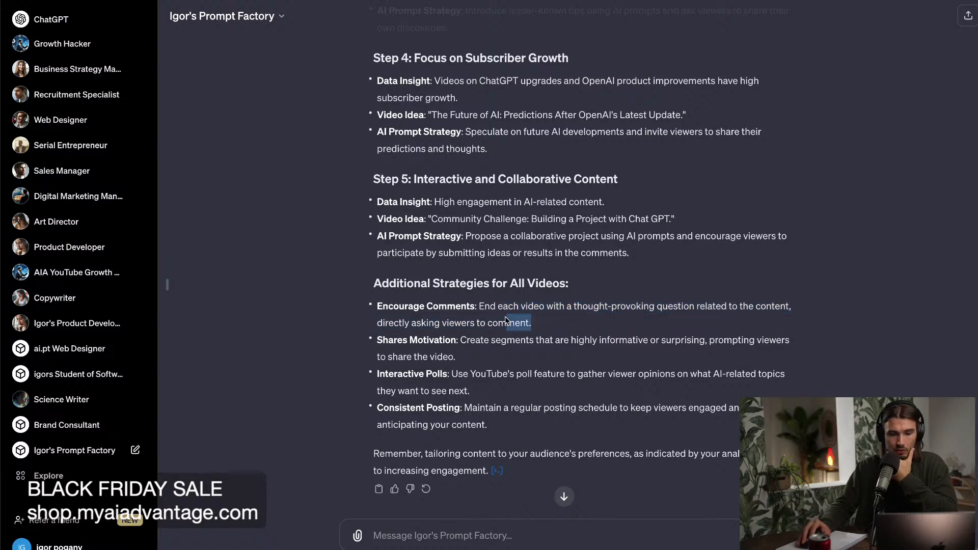
left_click_drag(521, 322, 479, 310)
left_click(531, 351)
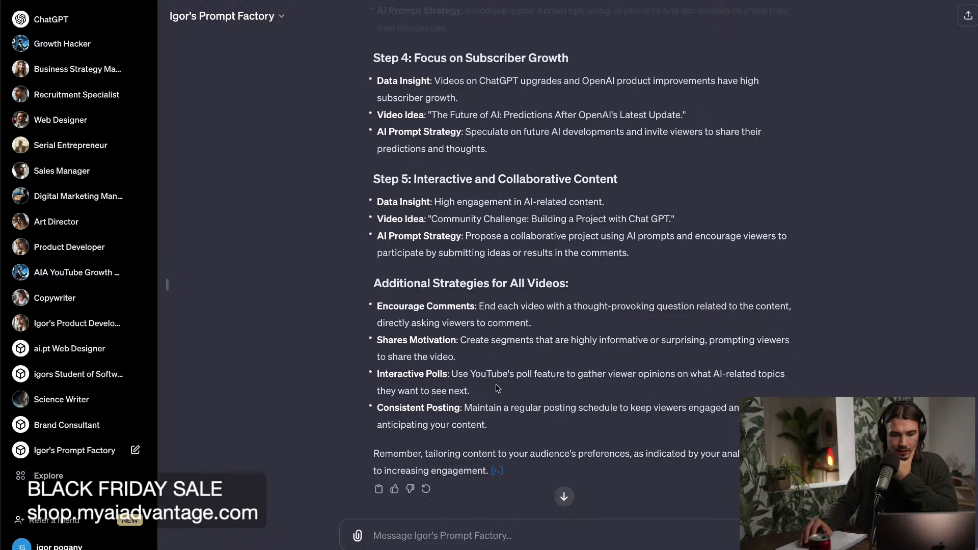
Read the Interactive Polls and Consistent Posting tips in the additional strategies.
left_click_drag(491, 389, 473, 377)
left_click(473, 377)
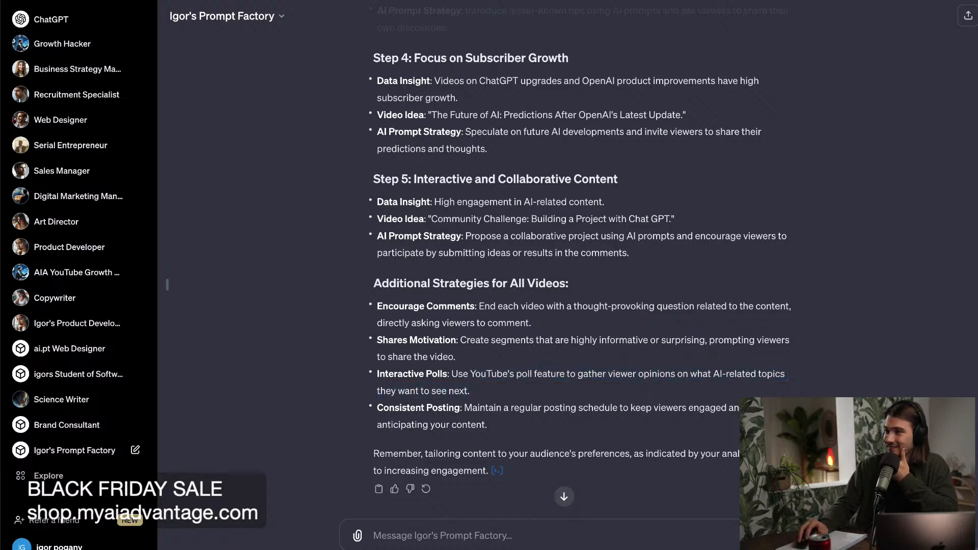
left_click_drag(493, 408, 714, 428)
left_click(712, 429)
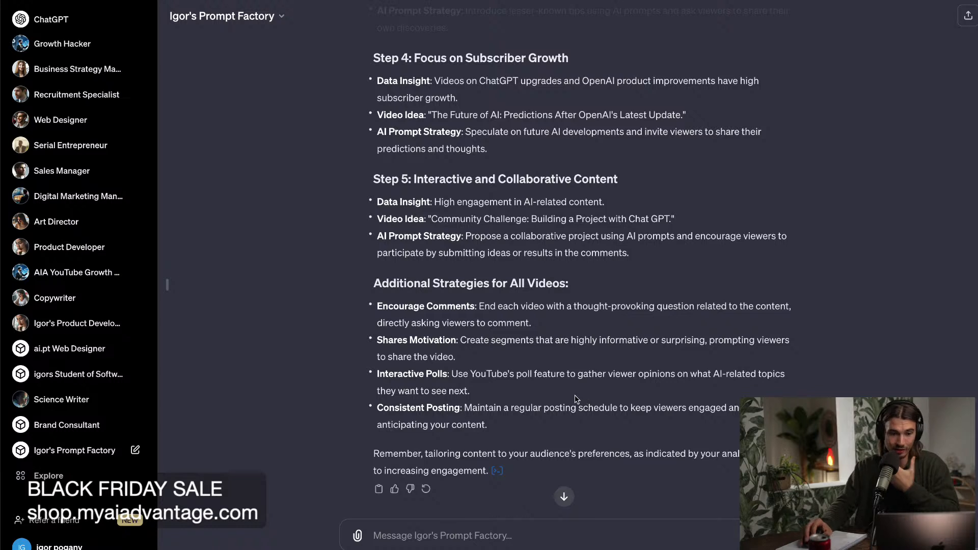
Highlight the Encourage Comments advice about ending each video with a thought-provoking question and review it again.
left_click_drag(532, 326, 478, 309)
left_click_drag(551, 327, 492, 308)
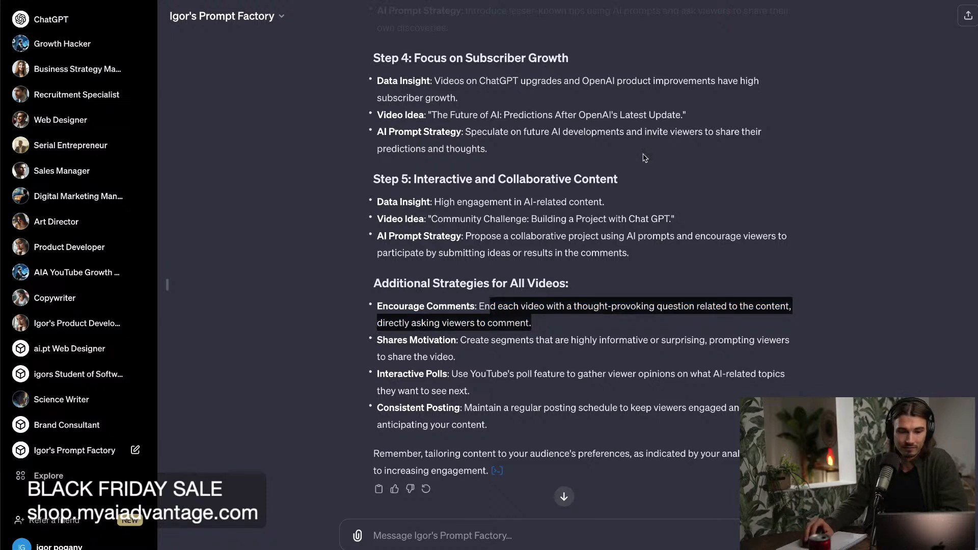
left_click(277, 180)
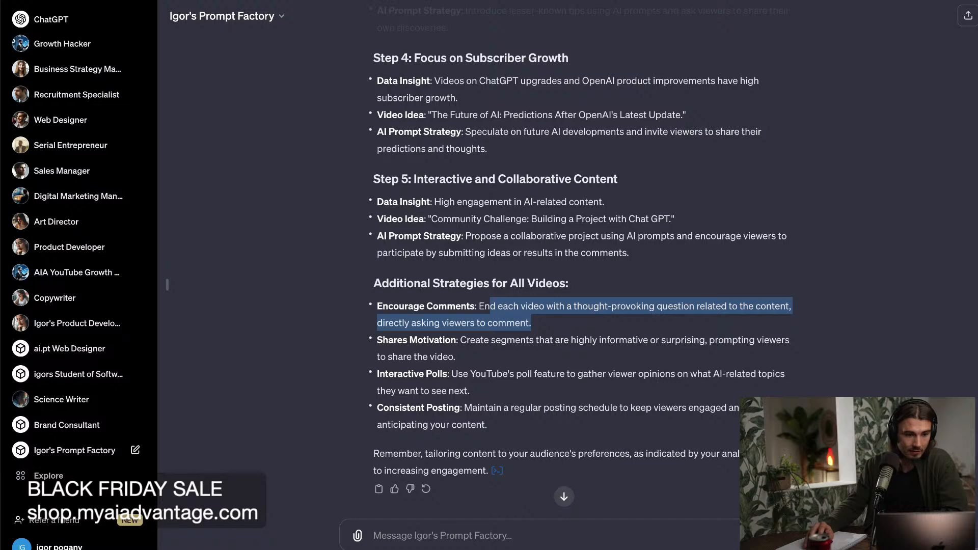